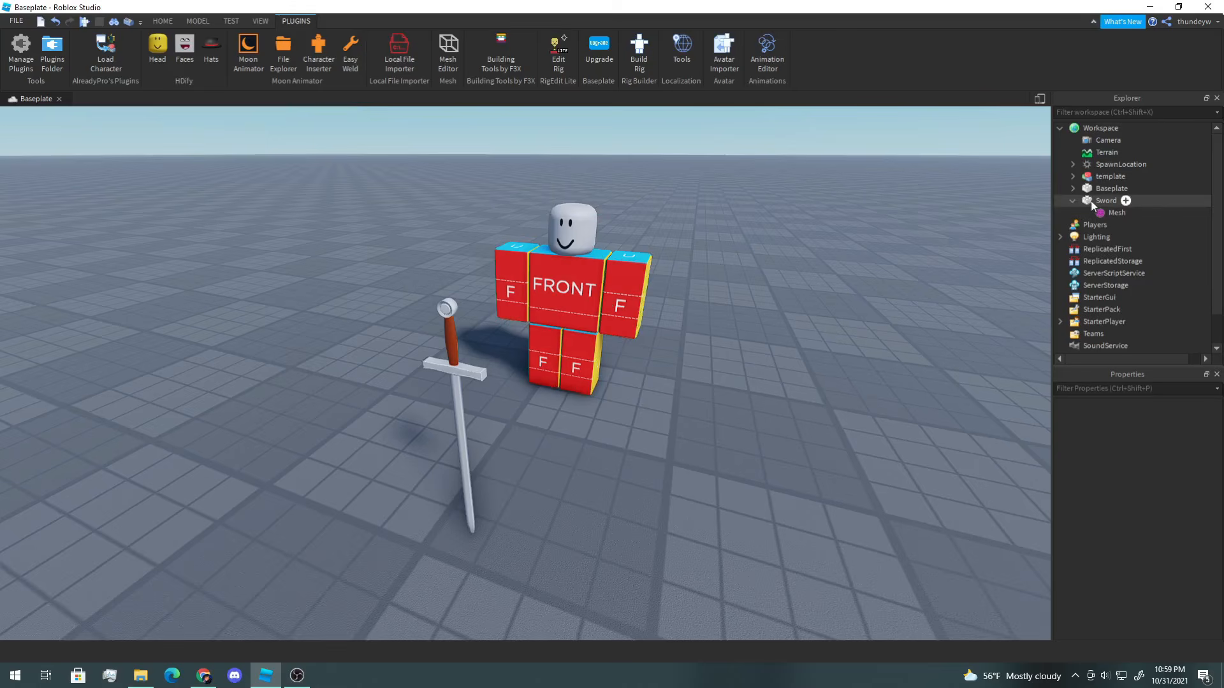
Step: Insert a new part and move it up onto the sword's grip
{"action": "right_click_drag", "start_coordinate": [956, 241], "coordinate": [933, 243]}
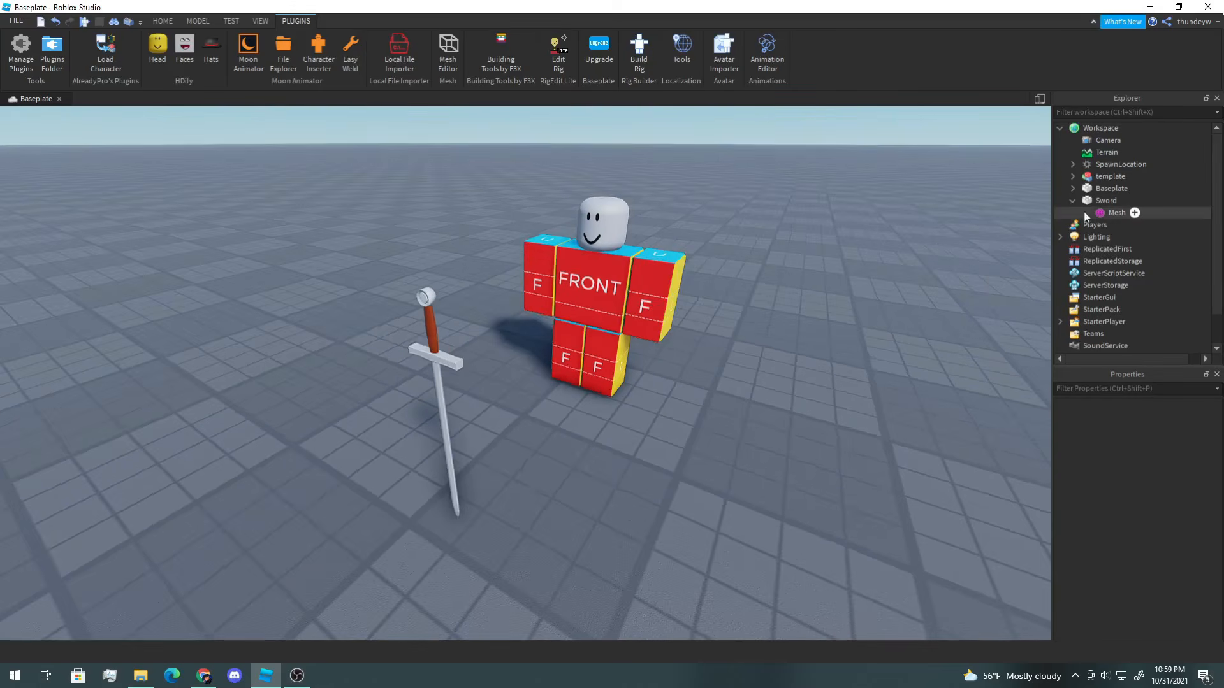
{"action": "left_click", "coordinate": [1103, 201]}
{"action": "key", "text": "ctrl+4"}
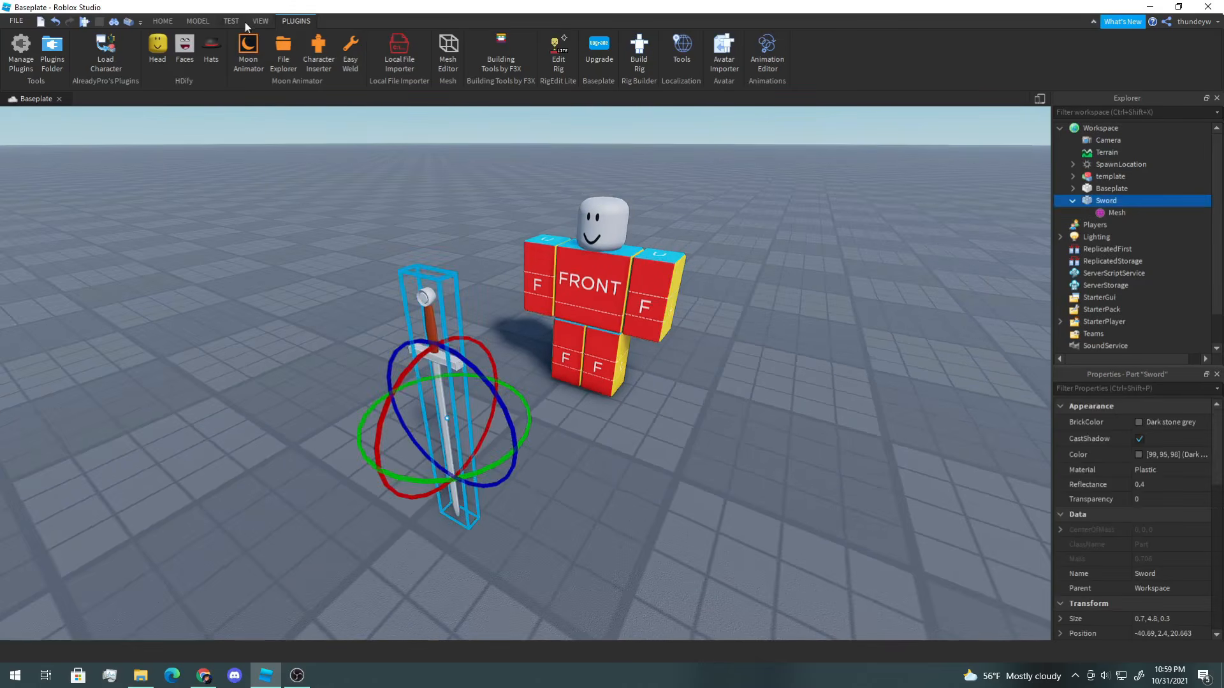
{"action": "left_click", "coordinate": [167, 21]}
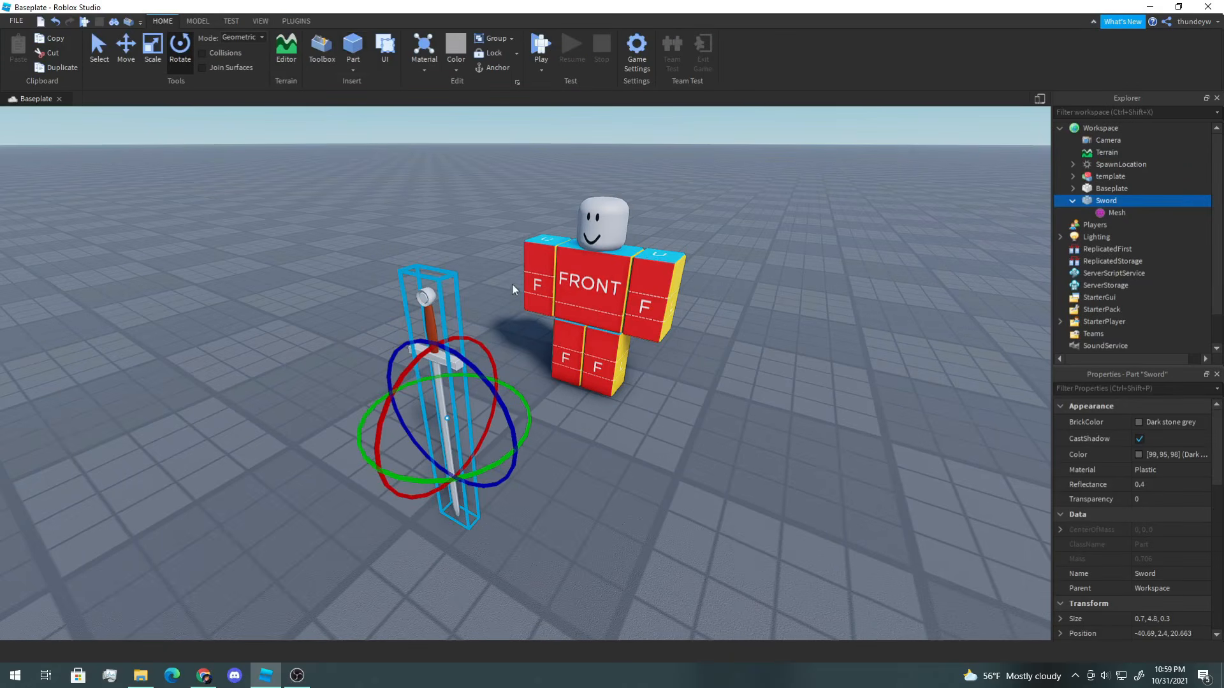
{"action": "right_click_drag", "start_coordinate": [694, 390], "coordinate": [725, 410]}
{"action": "left_click", "coordinate": [651, 410]}
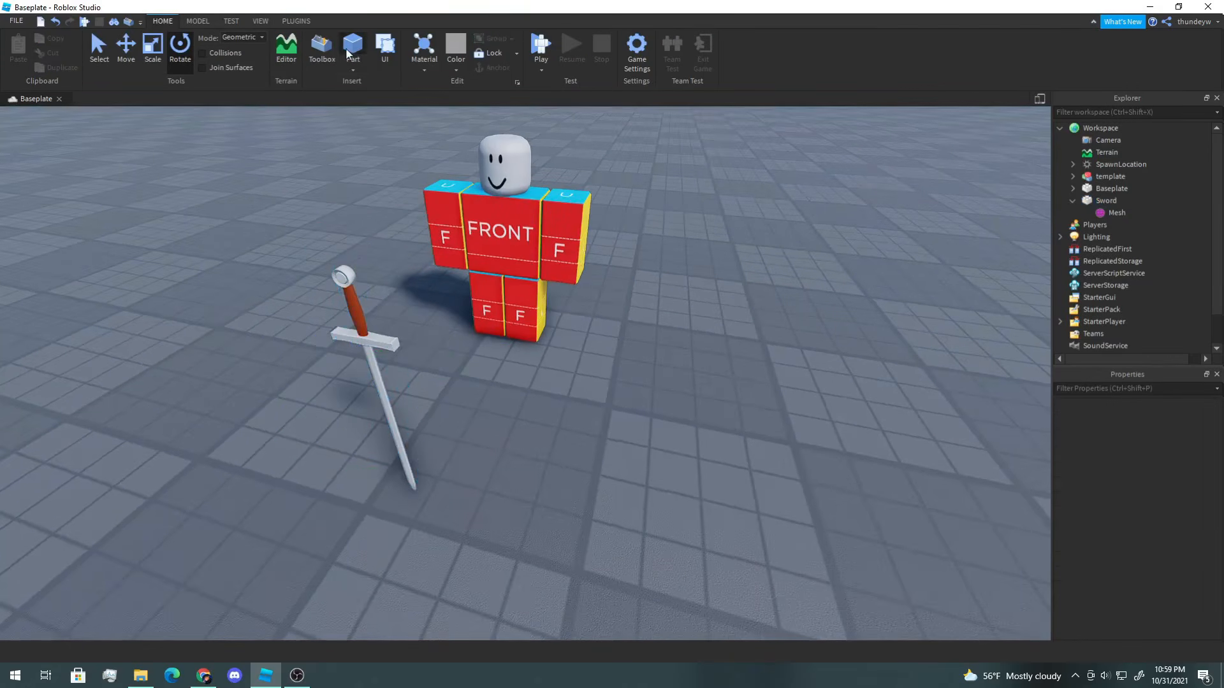
{"action": "left_click", "coordinate": [353, 48]}
{"action": "left_click", "coordinate": [126, 47]}
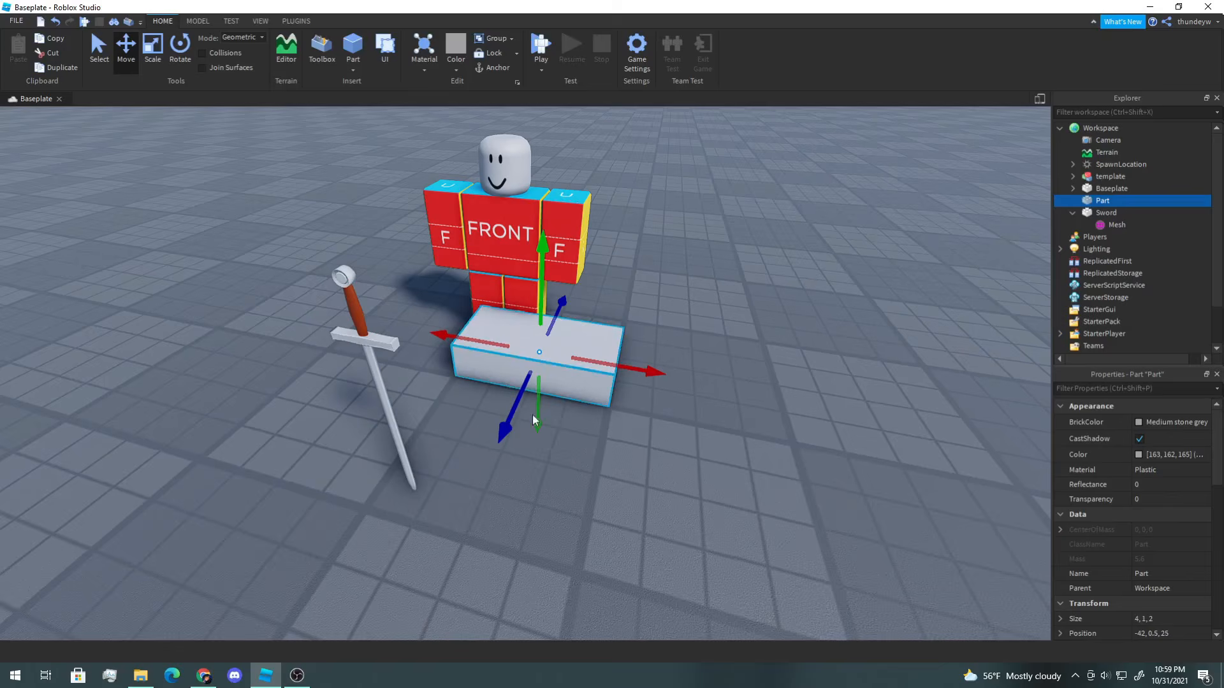
{"action": "left_click_drag", "start_coordinate": [533, 414], "coordinate": [389, 223]}
{"action": "right_click_drag", "start_coordinate": [389, 223], "coordinate": [273, 147]}
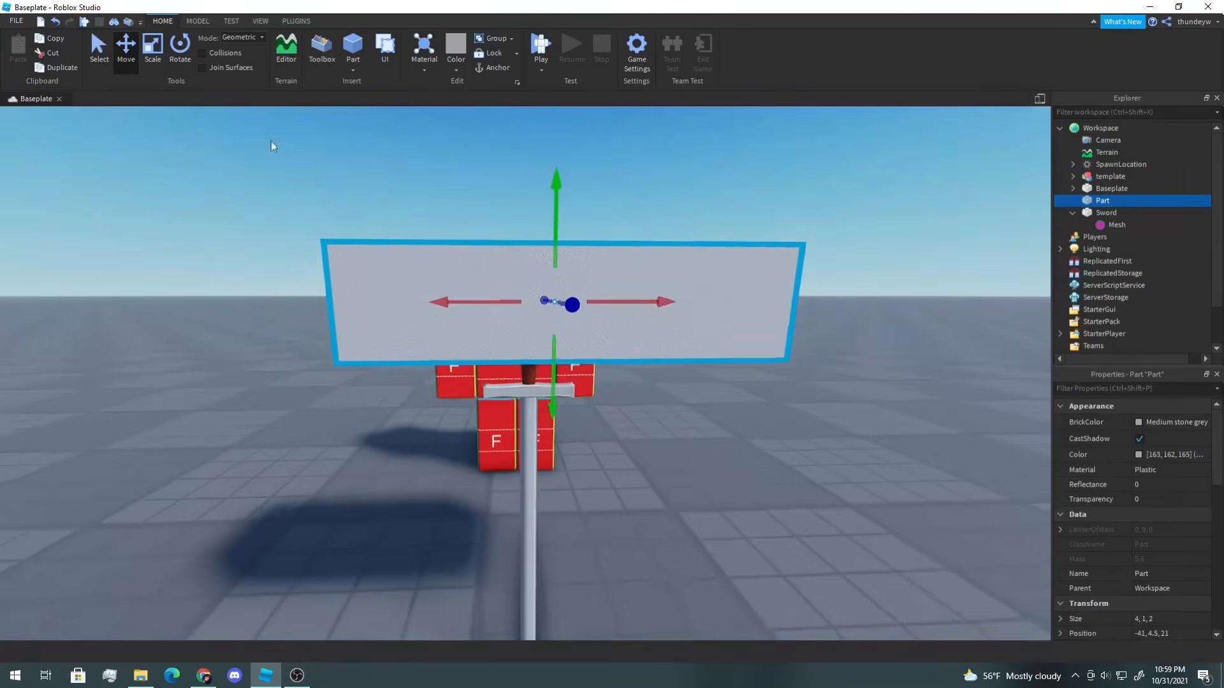
Step: Set move snapping to 0 studs and scale the part down to about 0.38 × 1 × 0.71 around the grip
{"action": "left_click", "coordinate": [207, 23]}
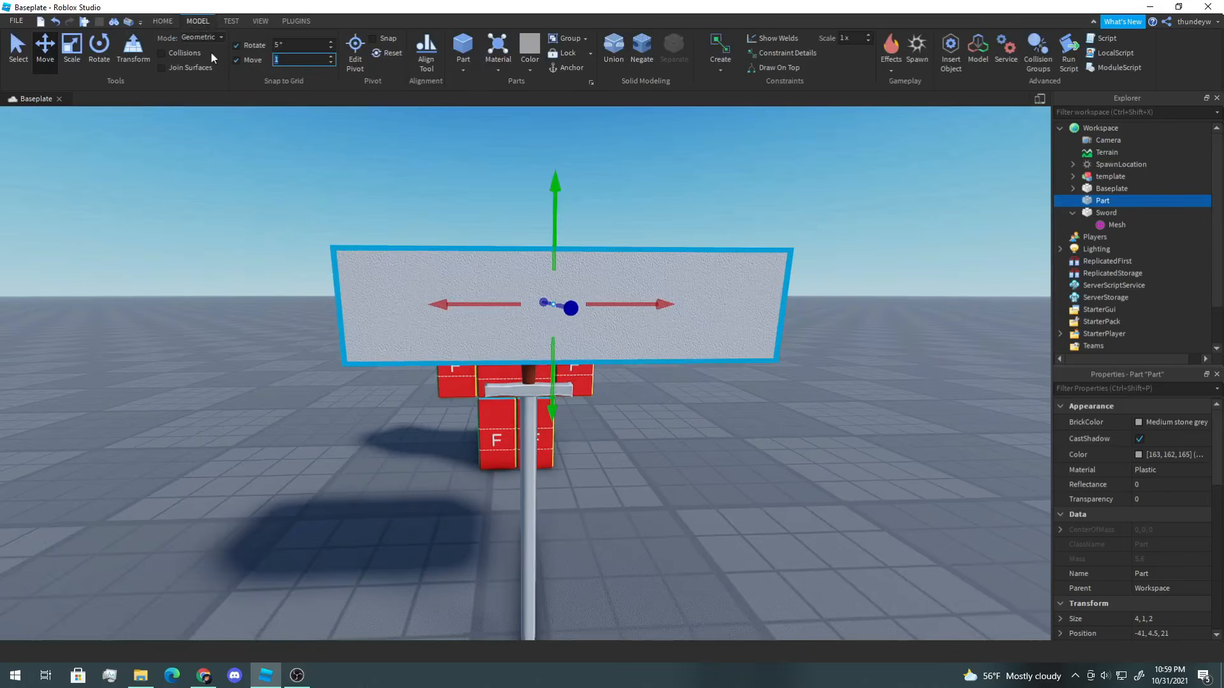
{"action": "type", "text": "0"}
{"action": "left_click", "coordinate": [72, 48]}
{"action": "left_click_drag", "start_coordinate": [754, 305], "coordinate": [575, 321]}
{"action": "left_click_drag", "start_coordinate": [355, 305], "coordinate": [483, 312]}
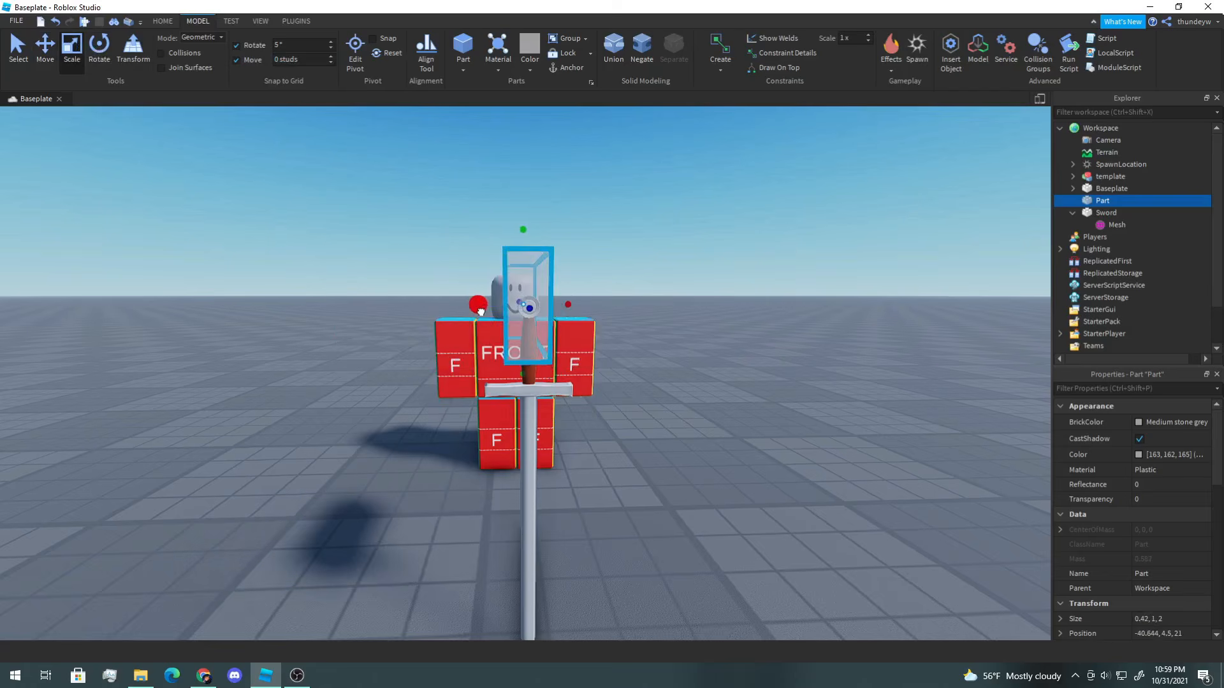
{"action": "key", "text": "a"}
{"action": "right_click_drag", "start_coordinate": [485, 313], "coordinate": [486, 312]}
{"action": "left_click_drag", "start_coordinate": [467, 286], "coordinate": [601, 285]}
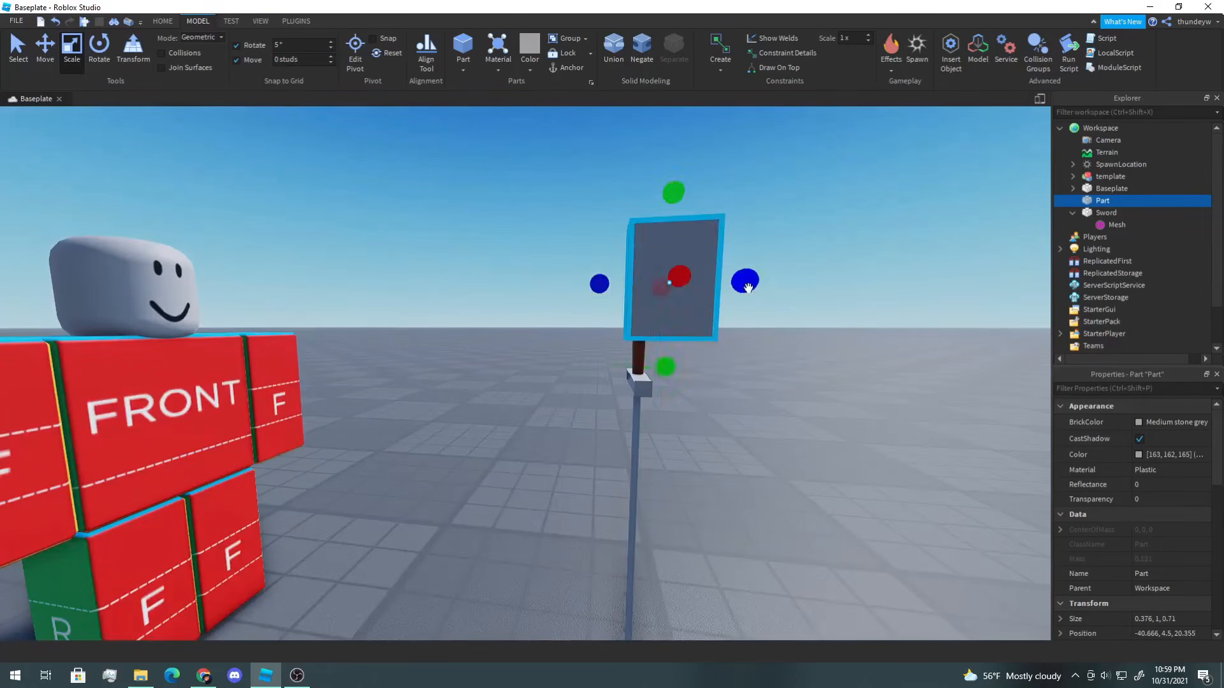
{"action": "left_click_drag", "start_coordinate": [745, 285], "coordinate": [684, 290]}
{"action": "right_click_drag", "start_coordinate": [684, 289], "coordinate": [684, 289]}
{"action": "key", "text": "d"}
Step: Move and rescale the part so it encloses the sword's grip, about 0.38 × 0.91 × 0.2
{"action": "left_click", "coordinate": [45, 47]}
{"action": "left_click_drag", "start_coordinate": [463, 151], "coordinate": [462, 205]}
{"action": "right_click_drag", "start_coordinate": [461, 205], "coordinate": [461, 205]}
{"action": "key", "text": "d"}
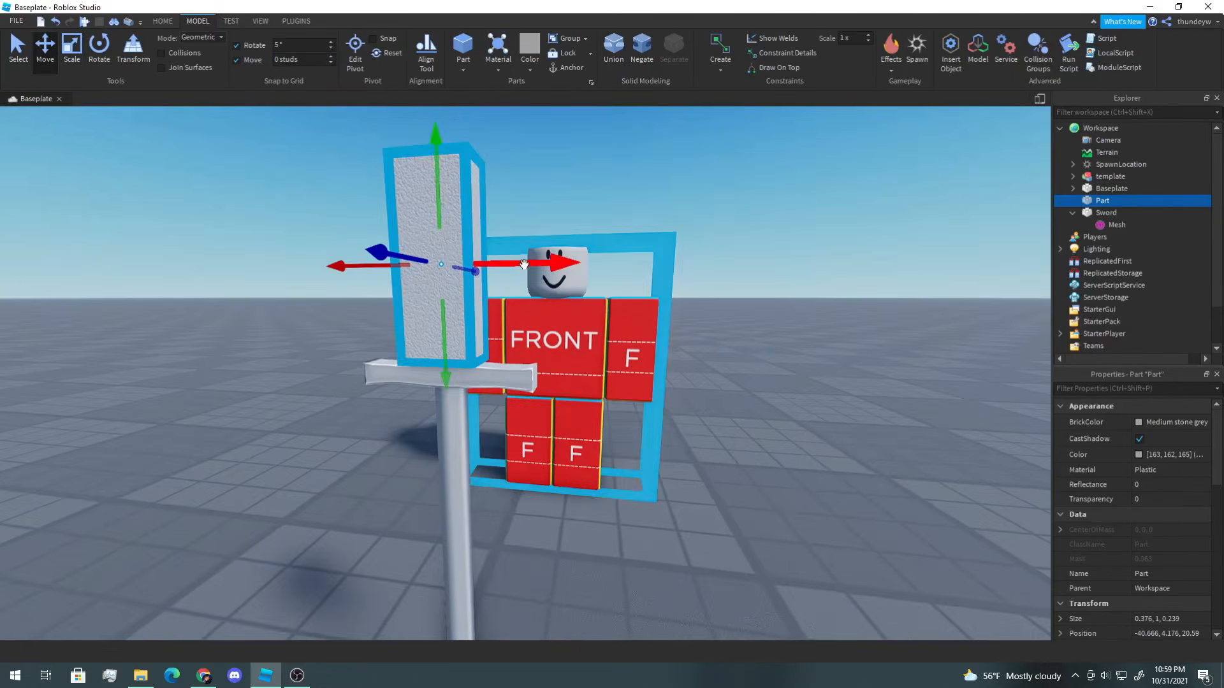
{"action": "left_click_drag", "start_coordinate": [534, 265], "coordinate": [528, 265]}
{"action": "key", "text": "a"}
{"action": "right_click_drag", "start_coordinate": [528, 265], "coordinate": [528, 266]}
{"action": "left_click_drag", "start_coordinate": [711, 242], "coordinate": [708, 243]}
{"action": "right_click_drag", "start_coordinate": [708, 242], "coordinate": [708, 242]}
{"action": "key", "text": "d"}
{"action": "left_click", "coordinate": [71, 48]}
{"action": "left_click_drag", "start_coordinate": [540, 146], "coordinate": [540, 159]}
{"action": "right_click_drag", "start_coordinate": [694, 250], "coordinate": [694, 250]}
{"action": "key", "text": "a"}
{"action": "left_click_drag", "start_coordinate": [398, 249], "coordinate": [388, 253]}
{"action": "right_click_drag", "start_coordinate": [388, 253], "coordinate": [389, 253]}
{"action": "key", "text": "d"}
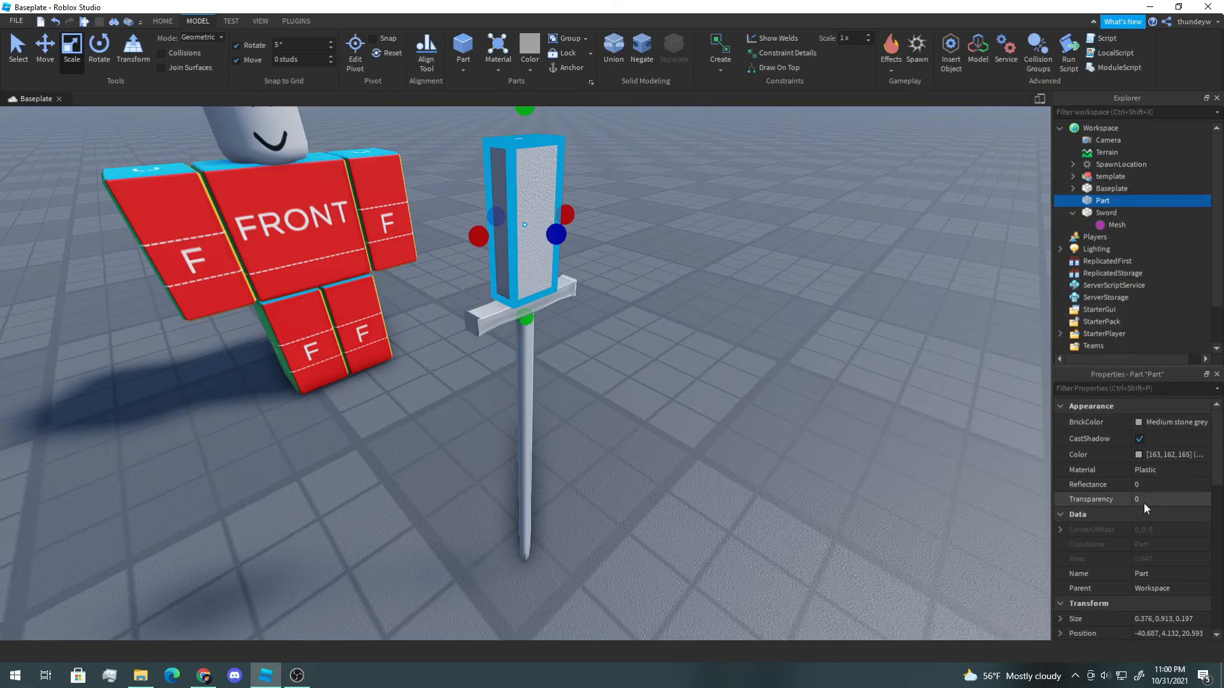
Step: Rename the new part to Handle
{"action": "key", "text": "F2"}
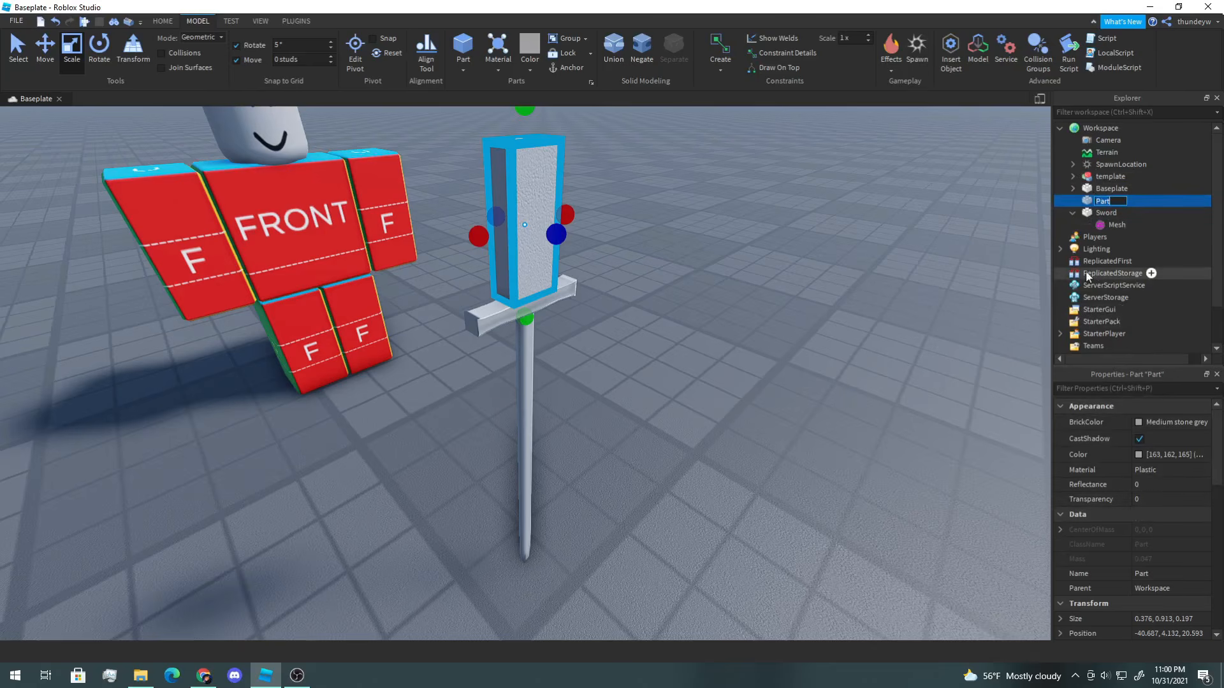
{"action": "type", "text": "Handle"}
{"action": "key", "text": "Return"}
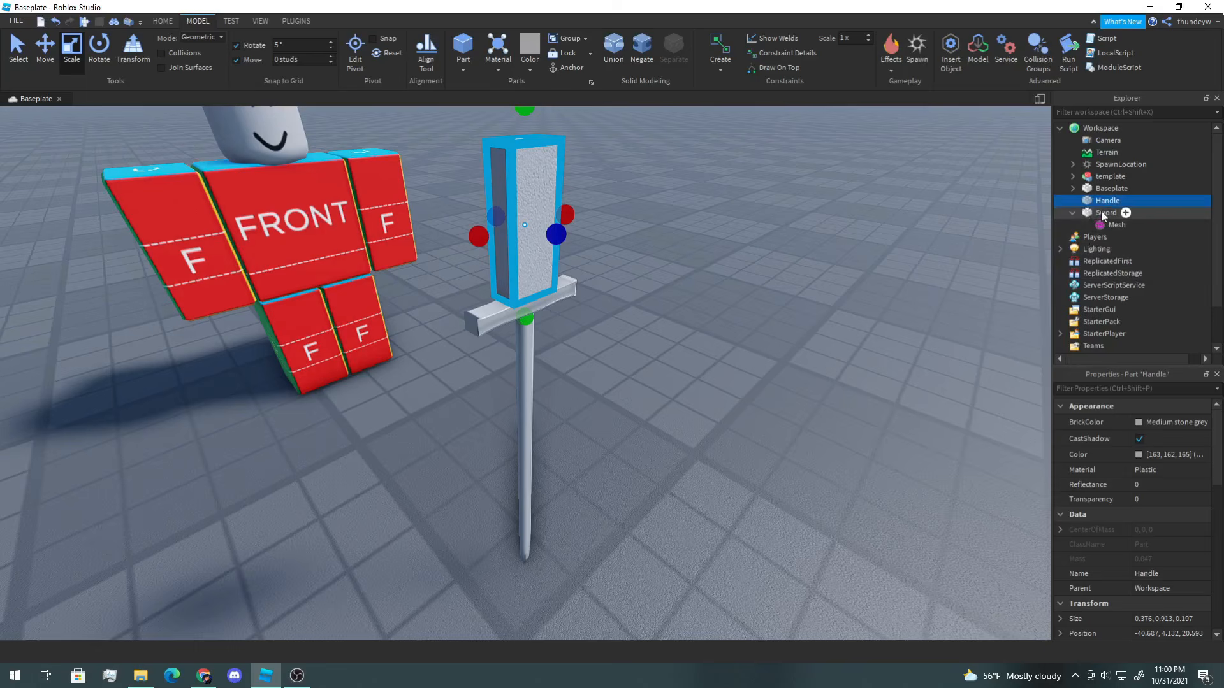
Step: Set the Handle part's Transparency to 1
{"action": "scroll", "coordinate": [858, 295], "scroll_direction": "up", "scroll_amount": 3}
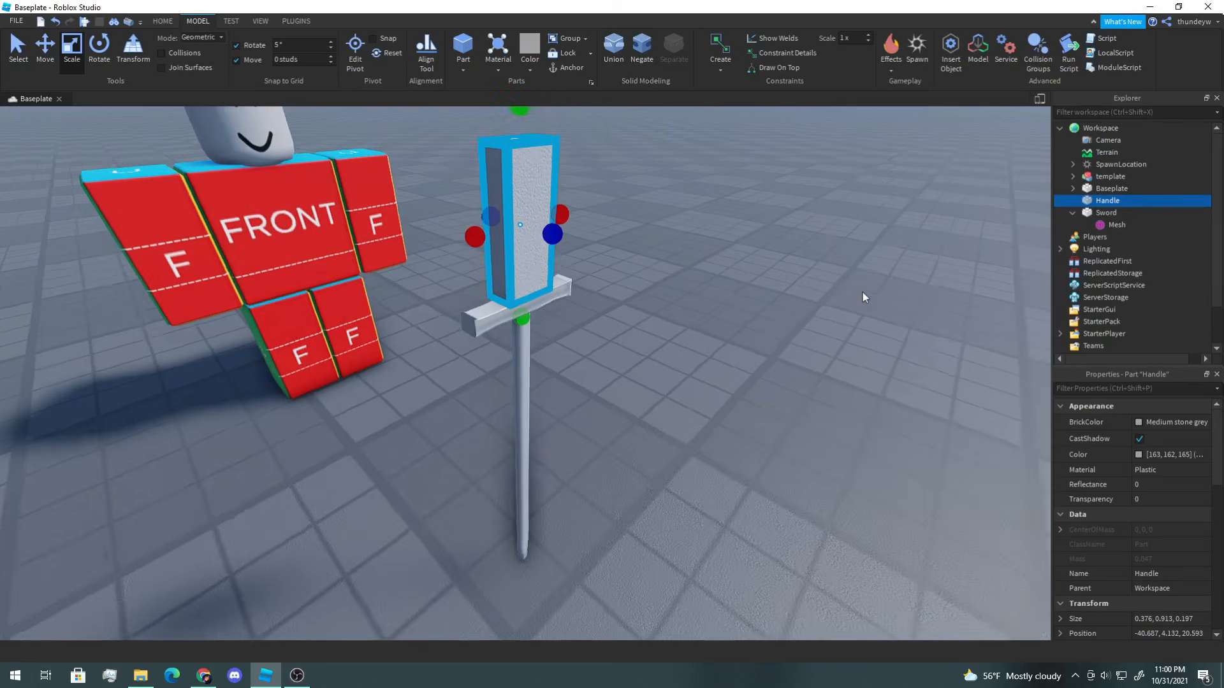
{"action": "left_click", "coordinate": [1164, 500]}
{"action": "type", "text": "1"}
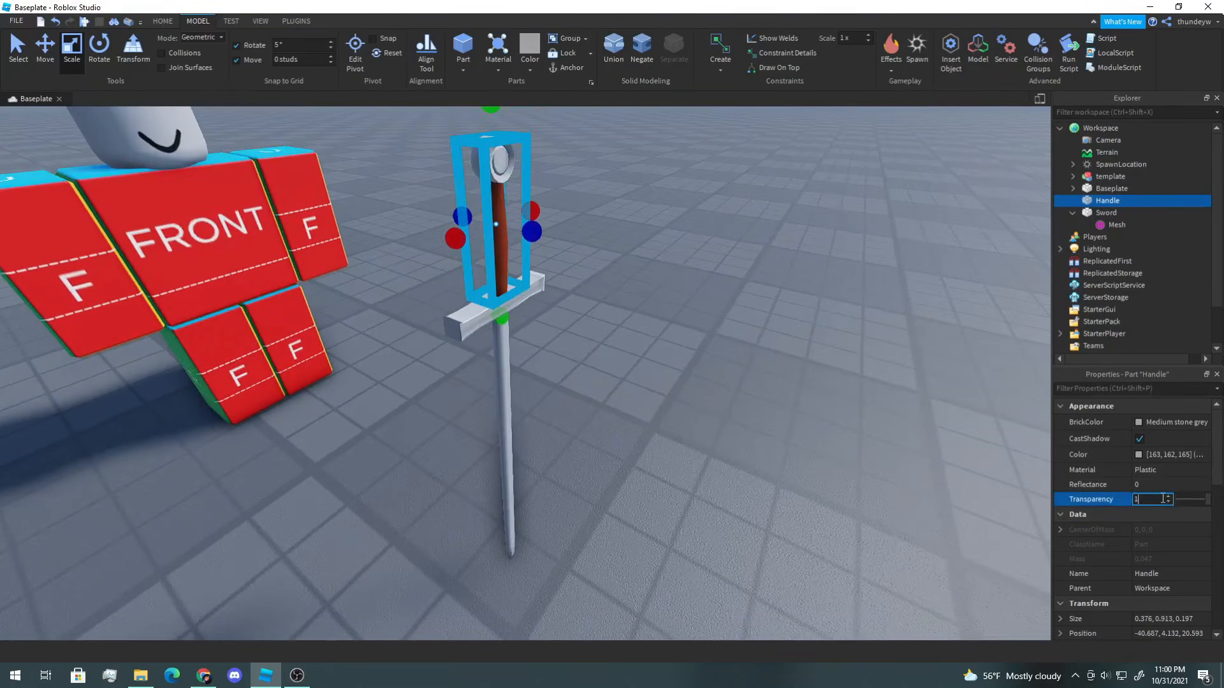
{"action": "left_click", "coordinate": [943, 406]}
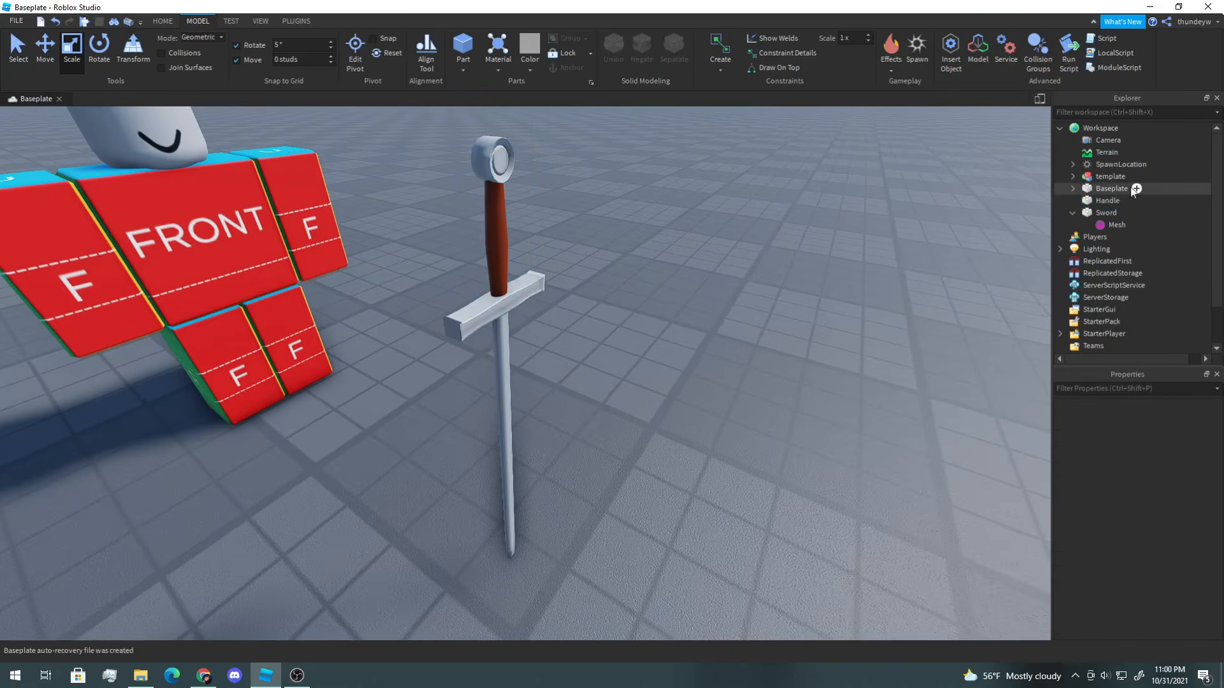
Step: Group the Handle and Sword parts into a model and rename it Sword
{"action": "left_click", "coordinate": [1103, 212]}
{"action": "left_click", "coordinate": [1103, 203], "text": "ctrl"}
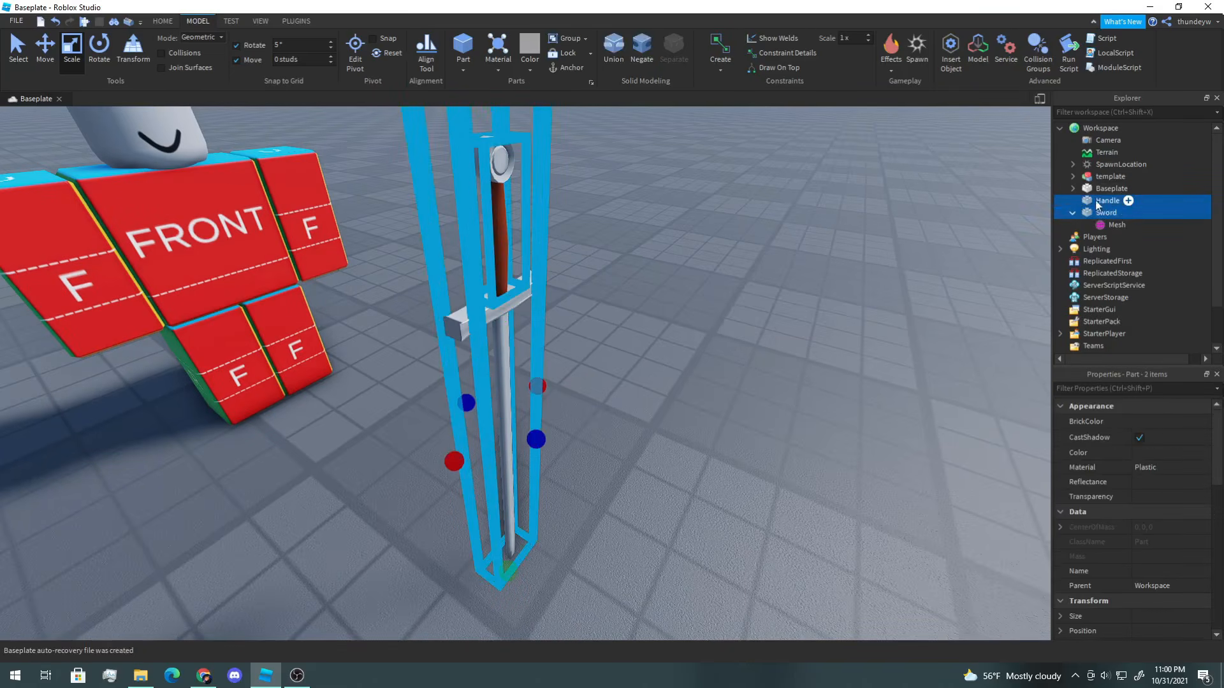
{"action": "key", "text": "ctrl+g"}
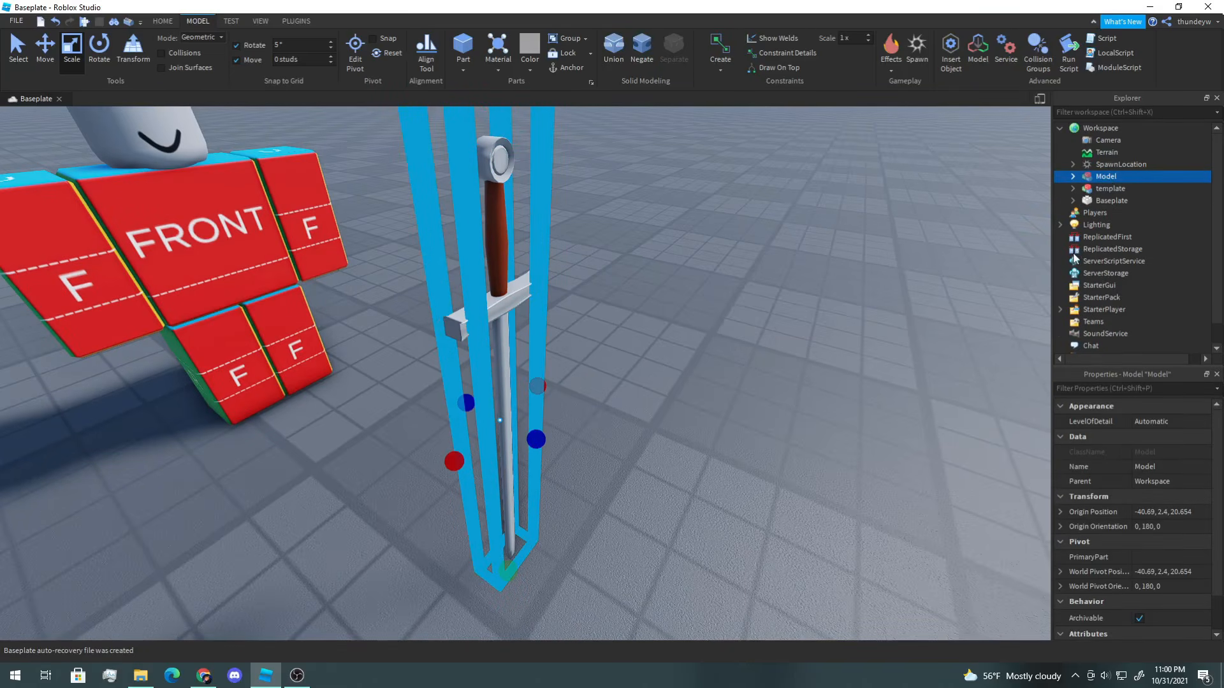
{"action": "key", "text": "F2"}
{"action": "type", "text": "Sword"}
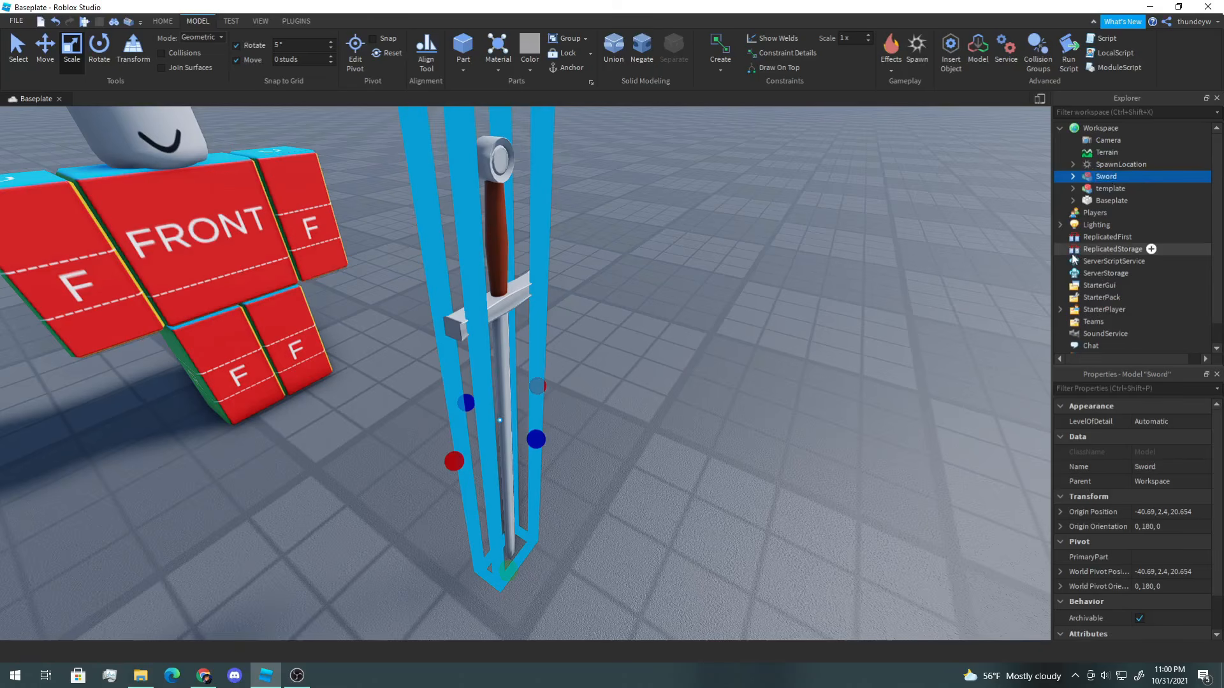
Step: Select the Sword mesh part inside the new model and open the Easy Weld plugin
{"action": "left_click", "coordinate": [1073, 176]}
{"action": "left_click", "coordinate": [1104, 201]}
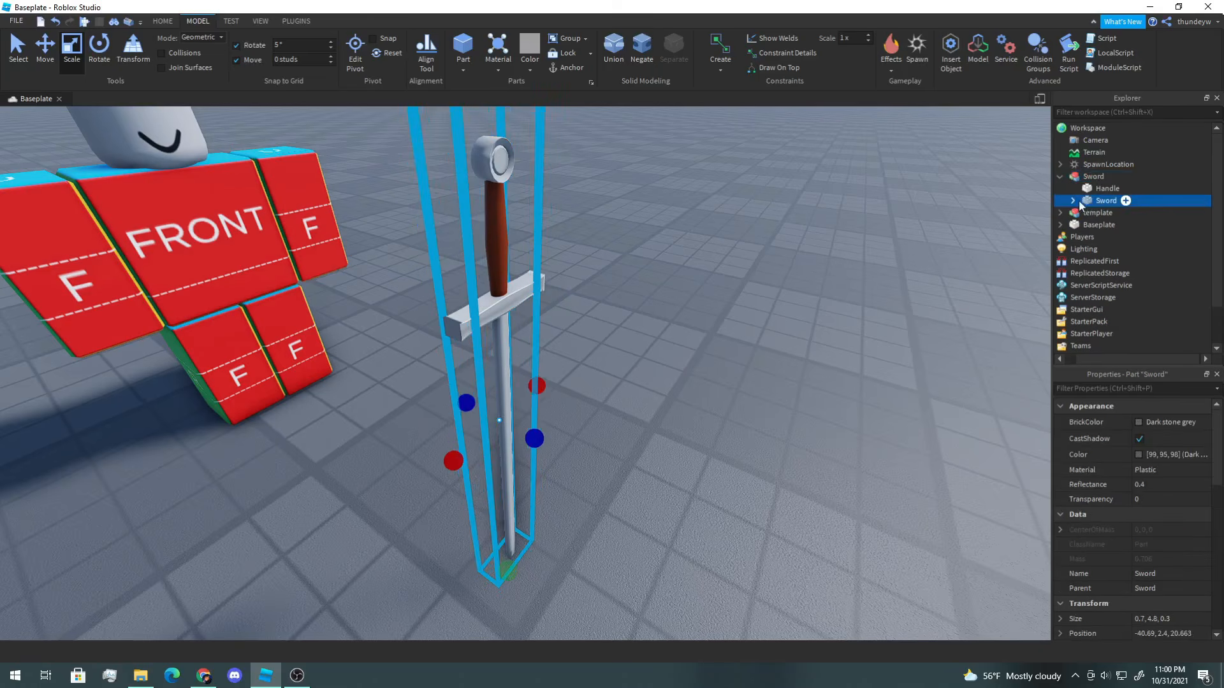
{"action": "left_click", "coordinate": [296, 21]}
{"action": "left_click", "coordinate": [350, 57]}
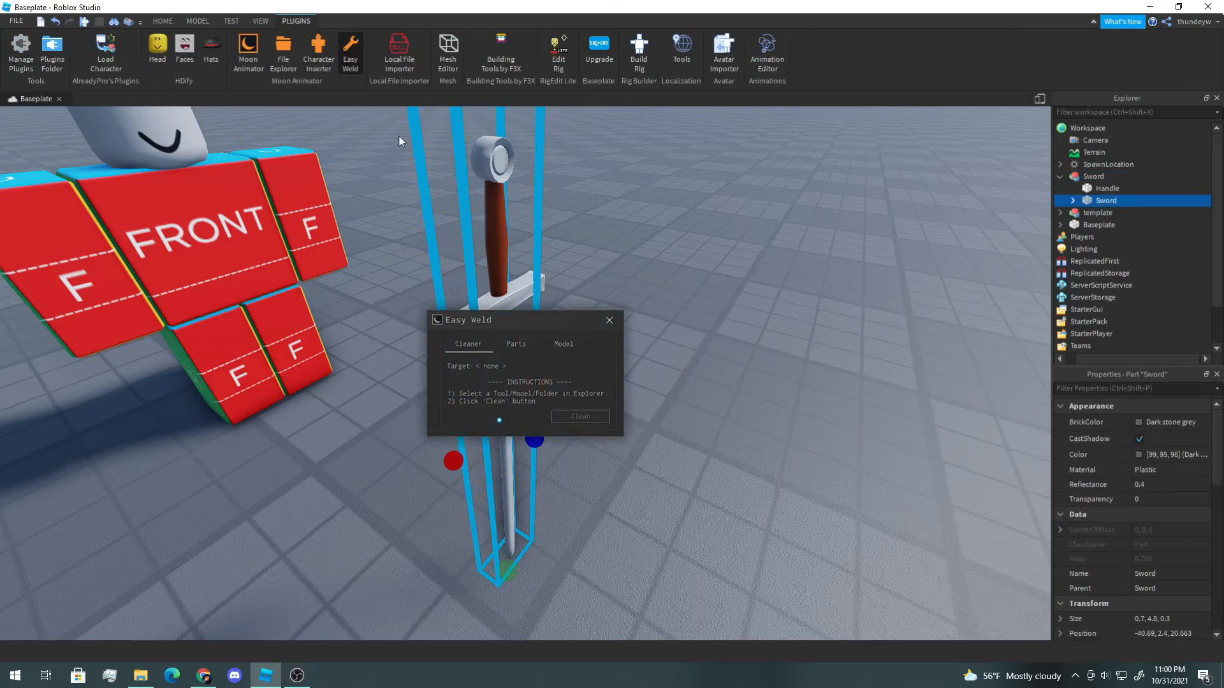
{"action": "left_click_drag", "start_coordinate": [566, 333], "coordinate": [783, 377]}
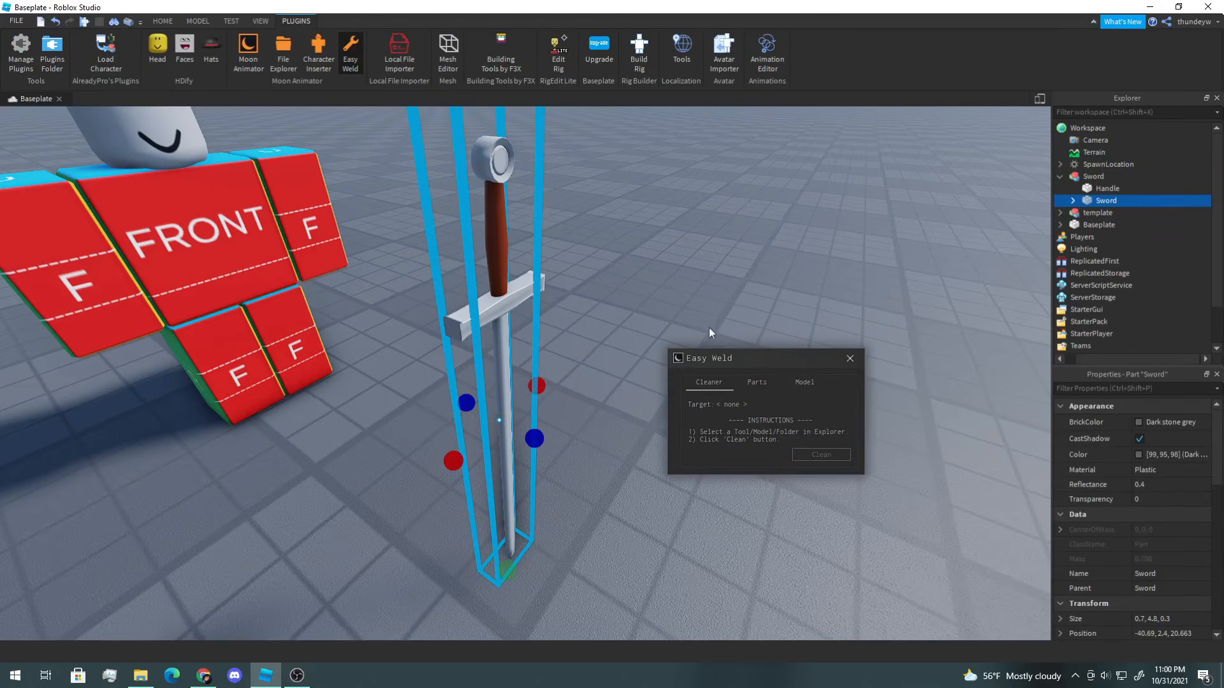
{"action": "scroll", "coordinate": [705, 277], "scroll_direction": "down", "scroll_amount": 3}
{"action": "right_click_drag", "start_coordinate": [705, 277], "coordinate": [705, 278]}
{"action": "scroll", "coordinate": [705, 277], "scroll_direction": "up", "scroll_amount": 2}
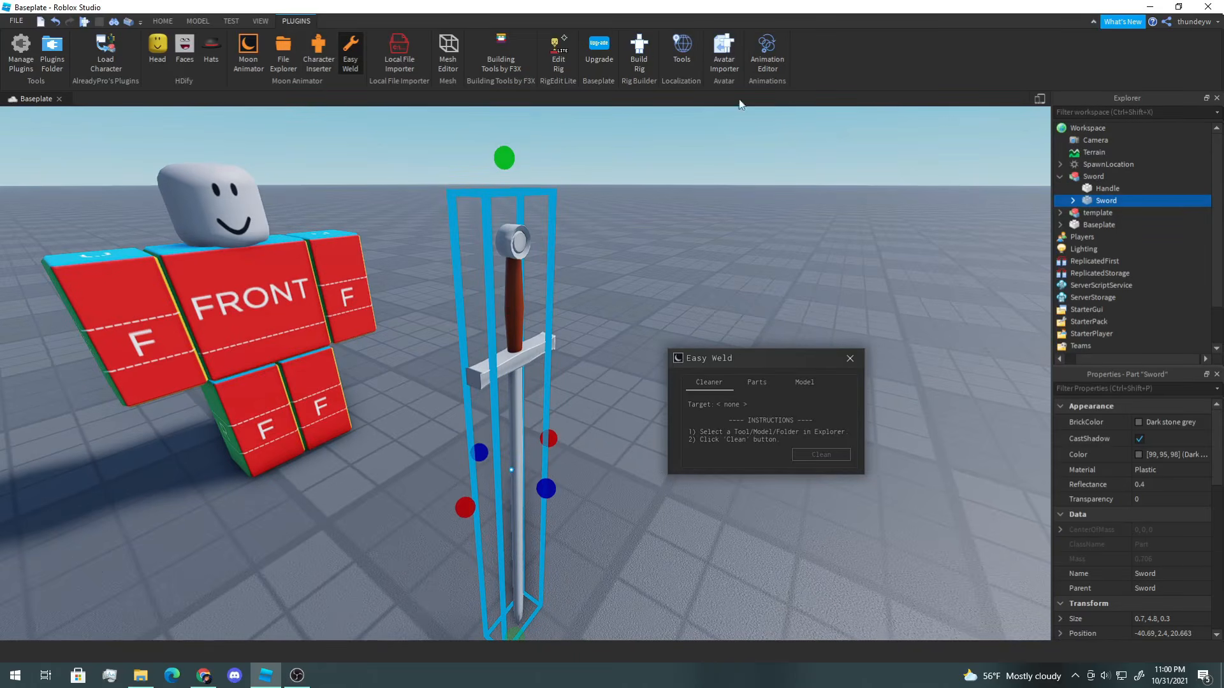
Step: Weld the Sword part as base to the Handle as target with Join in Place, then close Easy Weld
{"action": "left_click", "coordinate": [751, 391]}
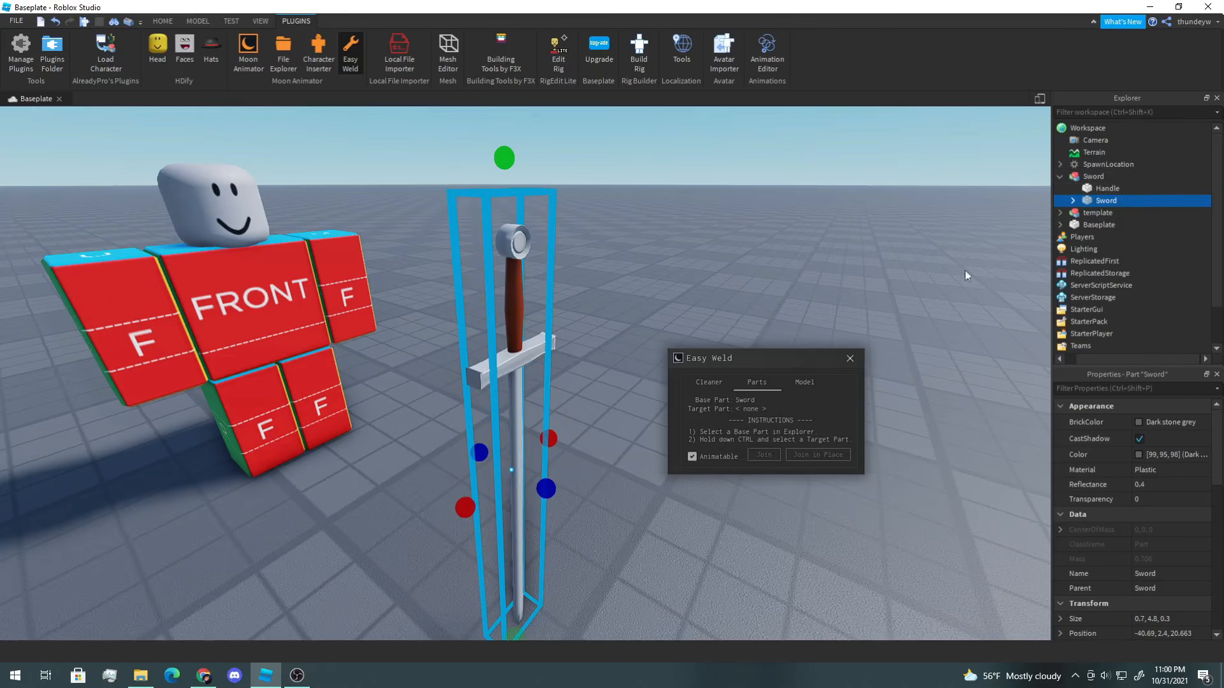
{"action": "left_click", "coordinate": [1106, 189], "text": "ctrl"}
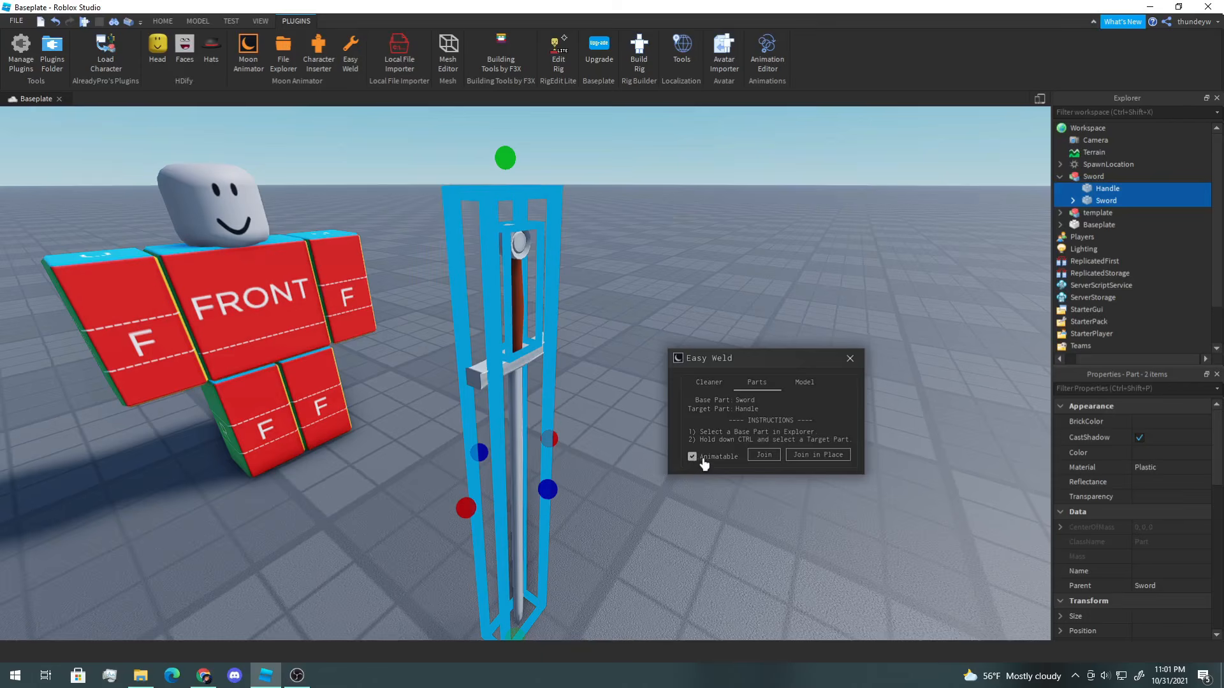
{"action": "left_click", "coordinate": [819, 455]}
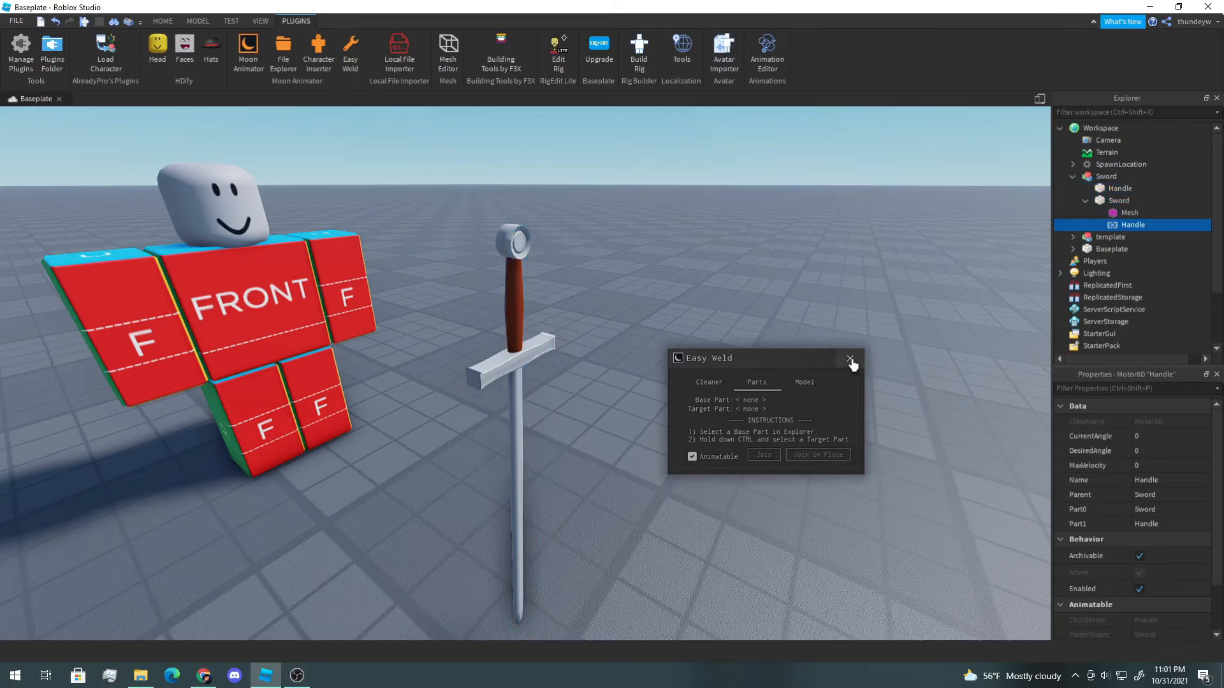
{"action": "left_click", "coordinate": [851, 360]}
Step: Select the Sword model and move it next to the character
{"action": "left_click", "coordinate": [561, 328]}
{"action": "key", "text": "f"}
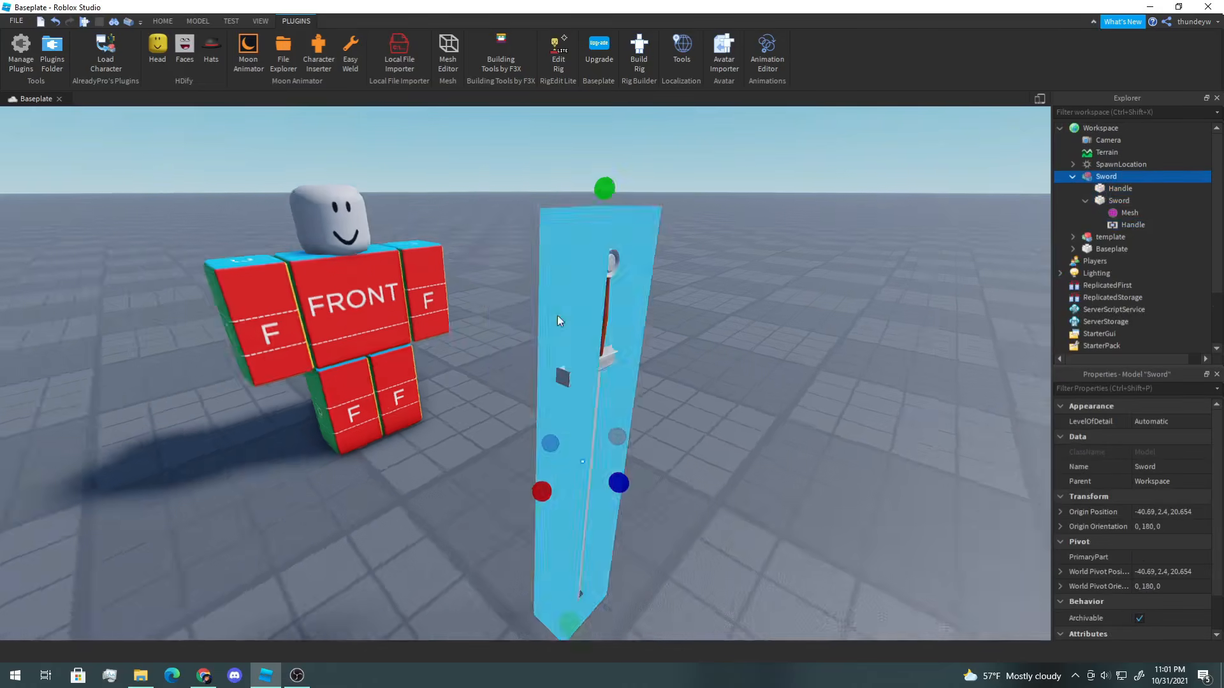
{"action": "left_click", "coordinate": [208, 20]}
{"action": "left_click", "coordinate": [45, 48]}
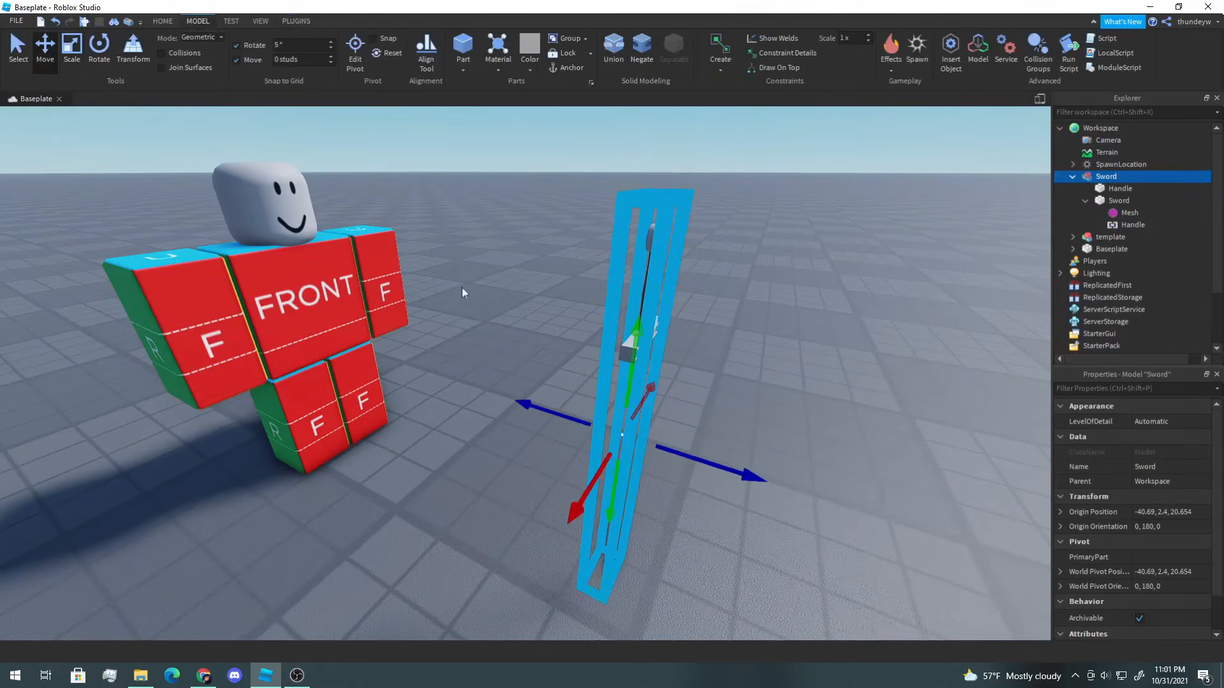
{"action": "left_click_drag", "start_coordinate": [724, 470], "coordinate": [361, 488]}
{"action": "key", "text": "f"}
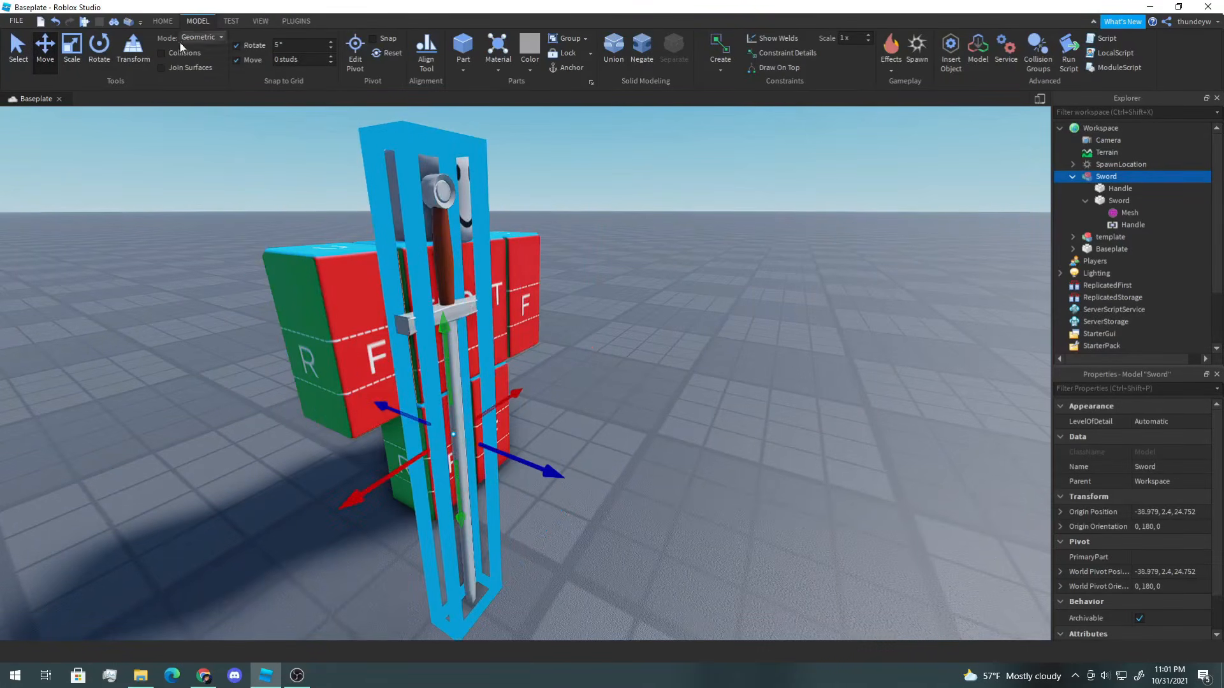
Step: Rotate the Sword model to lie horizontally, about 0, -95, -90 orientation
{"action": "left_click", "coordinate": [99, 57]}
{"action": "left_click_drag", "start_coordinate": [505, 471], "coordinate": [597, 381]}
{"action": "right_click_drag", "start_coordinate": [597, 381], "coordinate": [508, 403]}
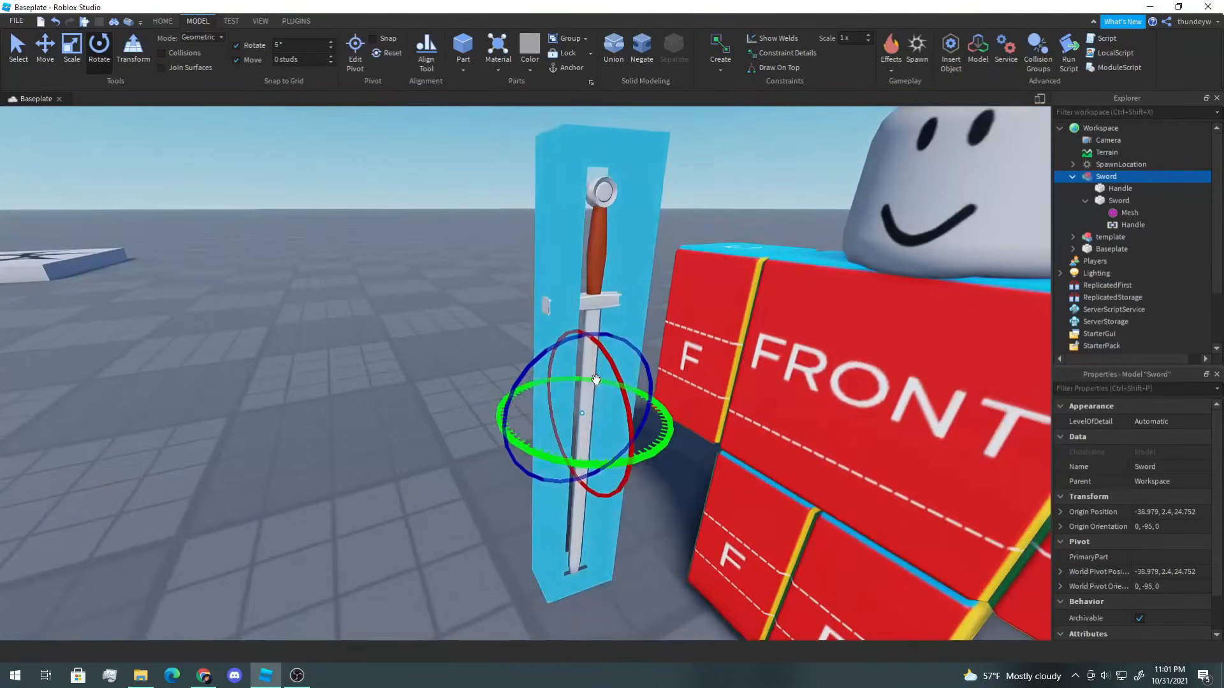
{"action": "left_click_drag", "start_coordinate": [508, 403], "coordinate": [590, 336]}
{"action": "right_click_drag", "start_coordinate": [590, 336], "coordinate": [676, 325]}
Step: Move the Sword model so its grip sits at the character's right hand
{"action": "left_click", "coordinate": [46, 52]}
{"action": "right_click_drag", "start_coordinate": [503, 408], "coordinate": [423, 443]}
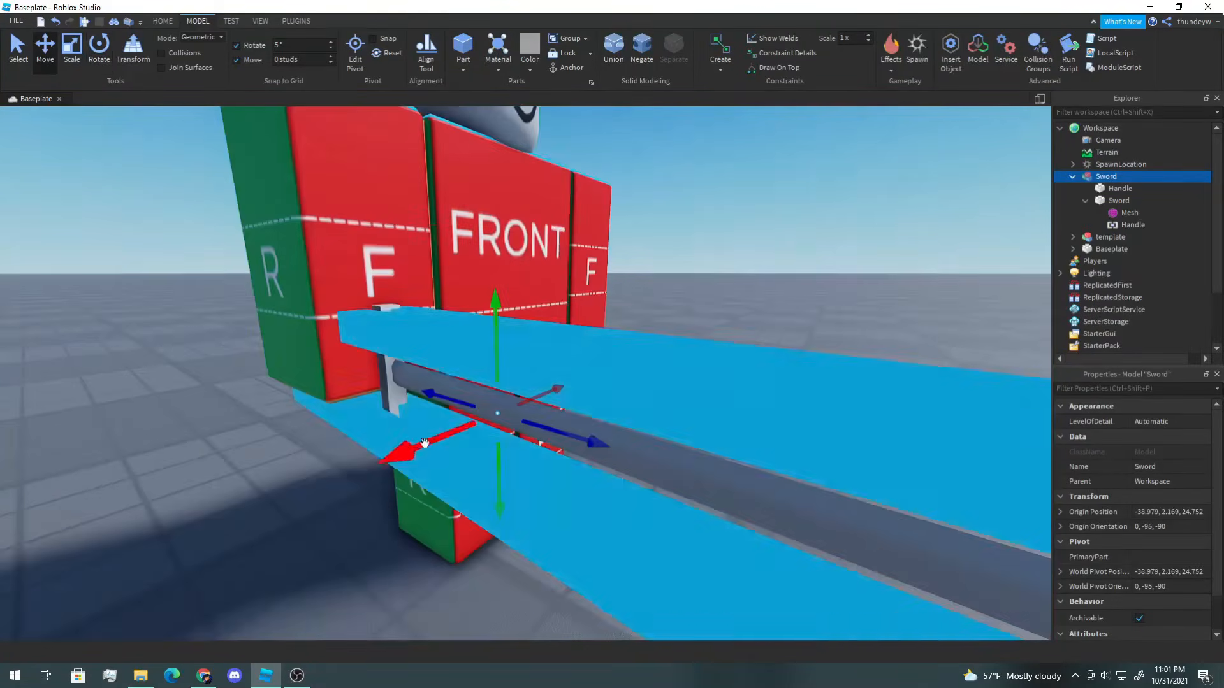
{"action": "left_click_drag", "start_coordinate": [424, 442], "coordinate": [446, 436]}
{"action": "right_click_drag", "start_coordinate": [446, 436], "coordinate": [533, 442]}
{"action": "left_click_drag", "start_coordinate": [622, 322], "coordinate": [604, 348]}
{"action": "right_click_drag", "start_coordinate": [605, 347], "coordinate": [829, 398]}
{"action": "left_click_drag", "start_coordinate": [839, 401], "coordinate": [816, 401]}
{"action": "scroll", "coordinate": [652, 391], "scroll_direction": "down", "scroll_amount": 3}
{"action": "right_click_drag", "start_coordinate": [816, 402], "coordinate": [893, 386]}
Step: Scale and adjust the Sword model so it is held in the character's right hand
{"action": "left_click", "coordinate": [72, 52]}
{"action": "left_click_drag", "start_coordinate": [915, 385], "coordinate": [1004, 387]}
{"action": "left_click", "coordinate": [42, 50]}
{"action": "right_click_drag", "start_coordinate": [676, 408], "coordinate": [638, 420]}
{"action": "left_click", "coordinate": [72, 51]}
{"action": "left_click", "coordinate": [755, 233]}
{"action": "right_click_drag", "start_coordinate": [637, 255], "coordinate": [754, 232]}
{"action": "scroll", "coordinate": [754, 232], "scroll_direction": "down", "scroll_amount": 3}
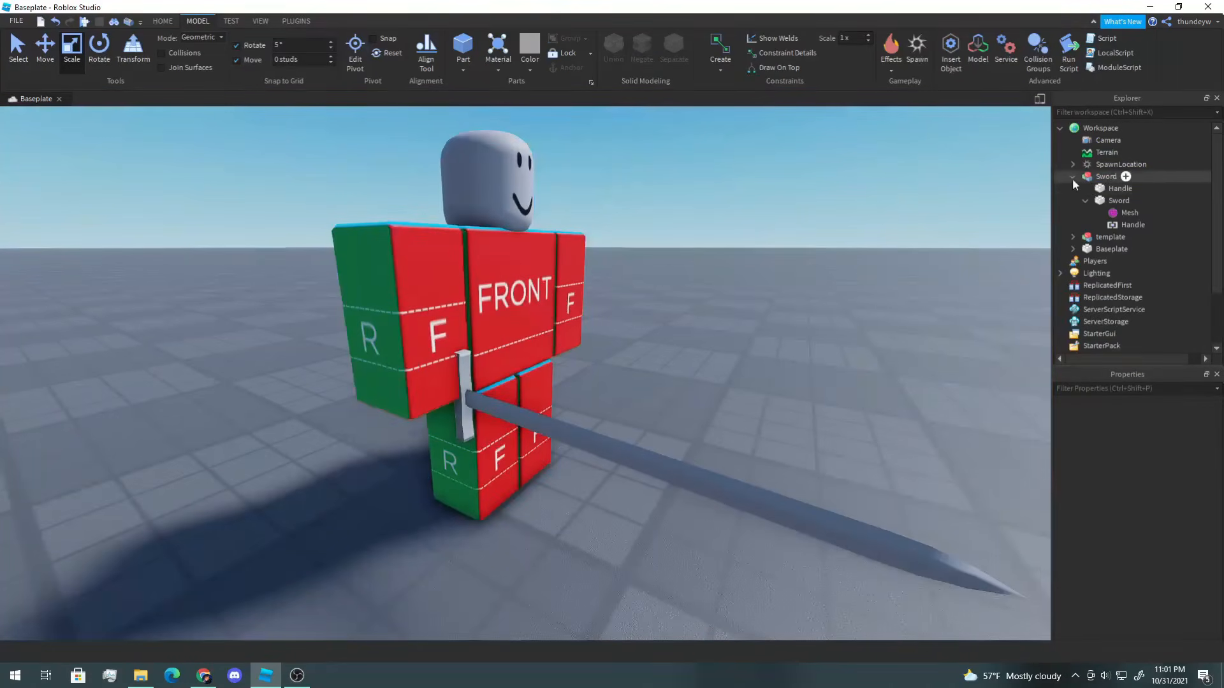
Step: Parent the Sword model into the template character and select the character
{"action": "left_click", "coordinate": [1073, 177]}
{"action": "left_click_drag", "start_coordinate": [1089, 181], "coordinate": [1101, 186]}
{"action": "left_click", "coordinate": [487, 304]}
{"action": "right_click_drag", "start_coordinate": [538, 292], "coordinate": [541, 292]}
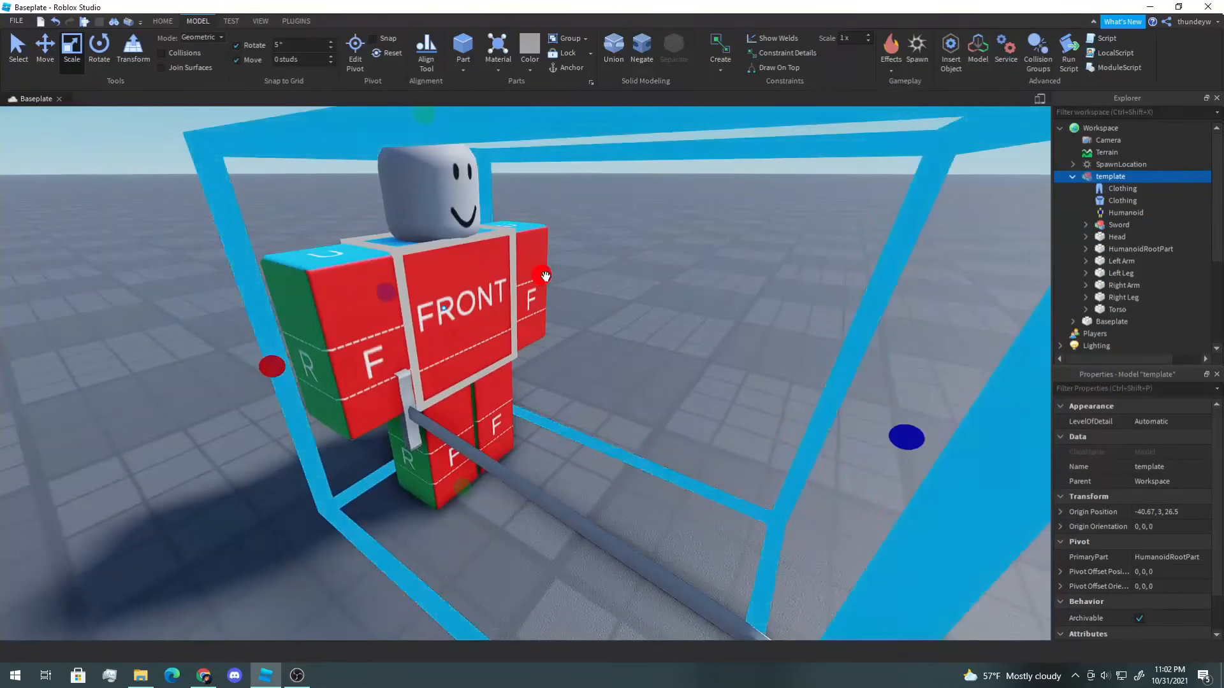
Step: Weld the sword's Handle to the character's Right Arm using Easy Weld's Join in Place, then close Easy Weld
{"action": "left_click", "coordinate": [296, 21]}
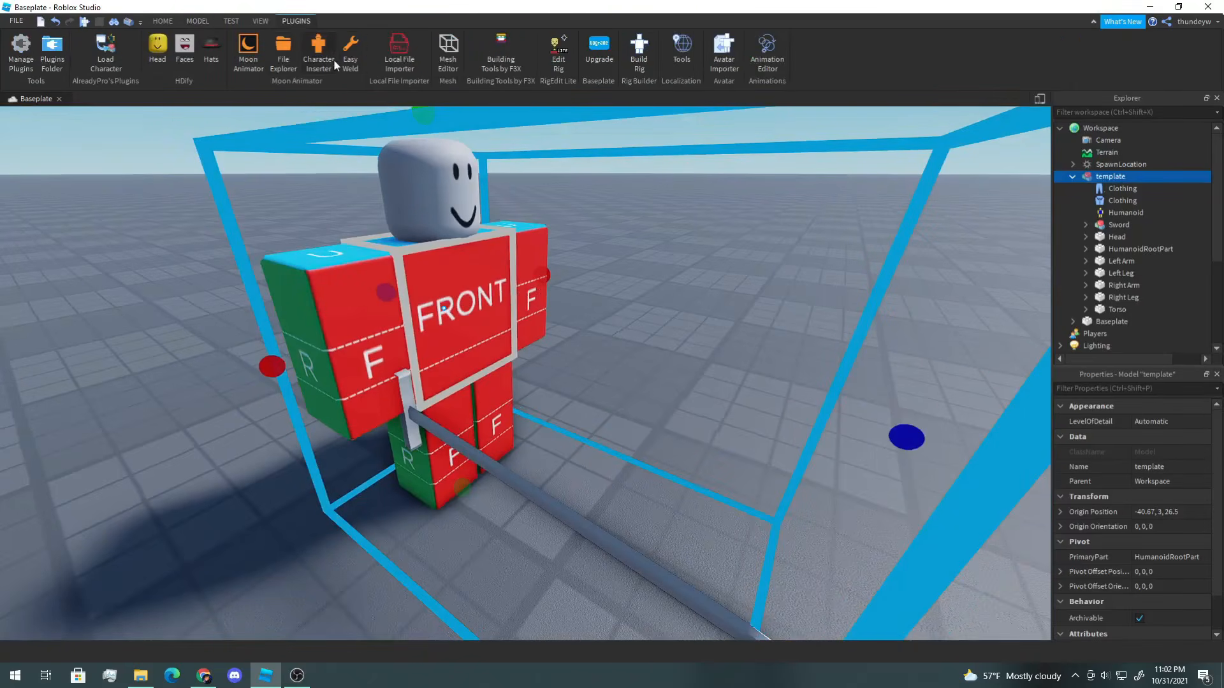
{"action": "left_click", "coordinate": [350, 51]}
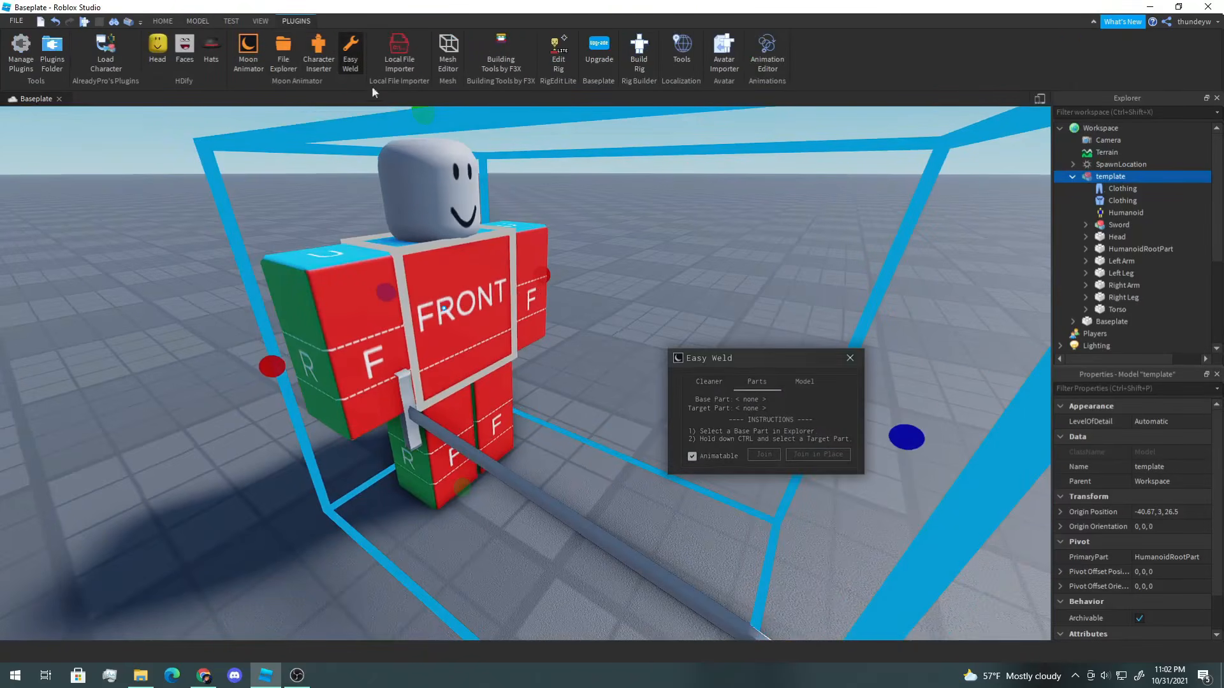
{"action": "left_click", "coordinate": [1085, 225]}
{"action": "left_click", "coordinate": [1124, 238]}
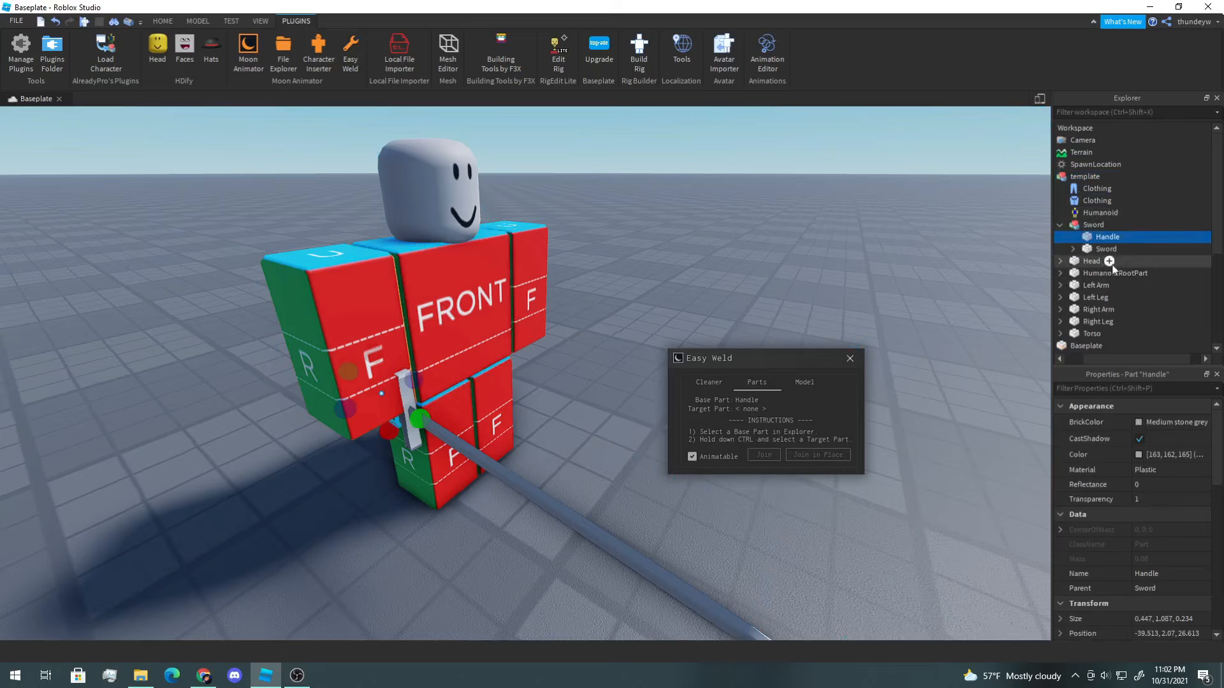
{"action": "right_click_drag", "start_coordinate": [786, 207], "coordinate": [786, 208]}
{"action": "key", "text": "d"}
{"action": "key", "text": "w"}
{"action": "key", "text": "s"}
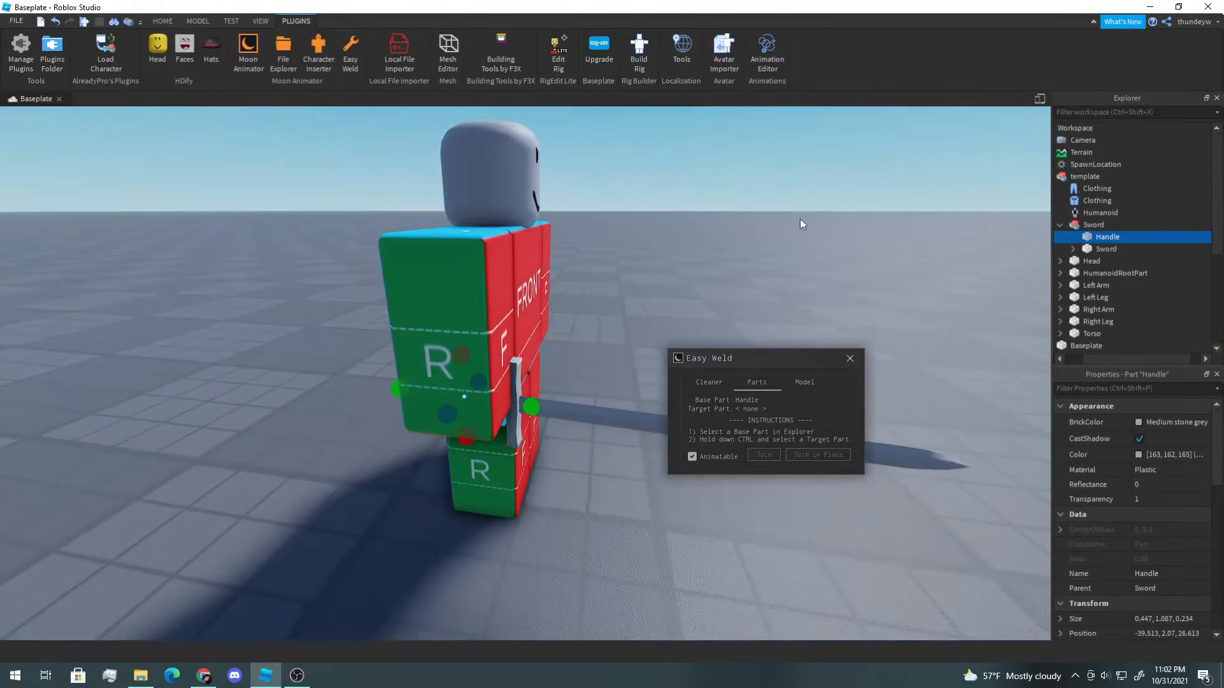
{"action": "right_click_drag", "start_coordinate": [846, 247], "coordinate": [845, 246]}
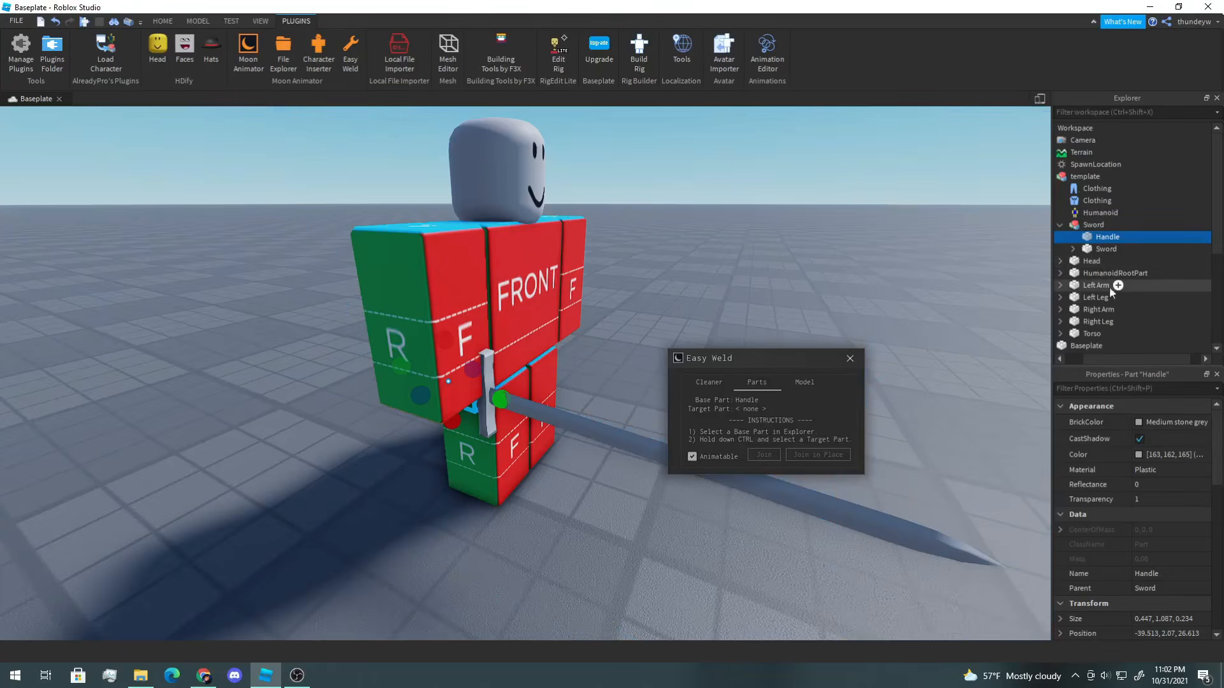
{"action": "left_click", "coordinate": [1098, 310]}
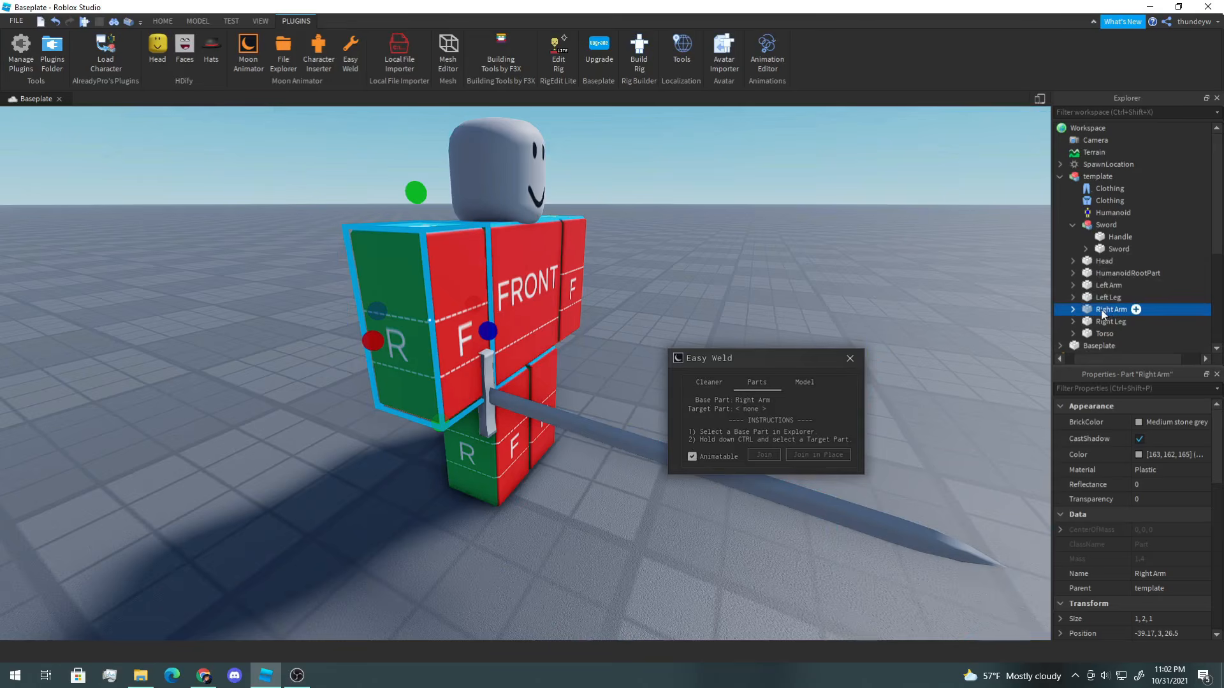
{"action": "left_click", "coordinate": [1110, 238], "text": "ctrl"}
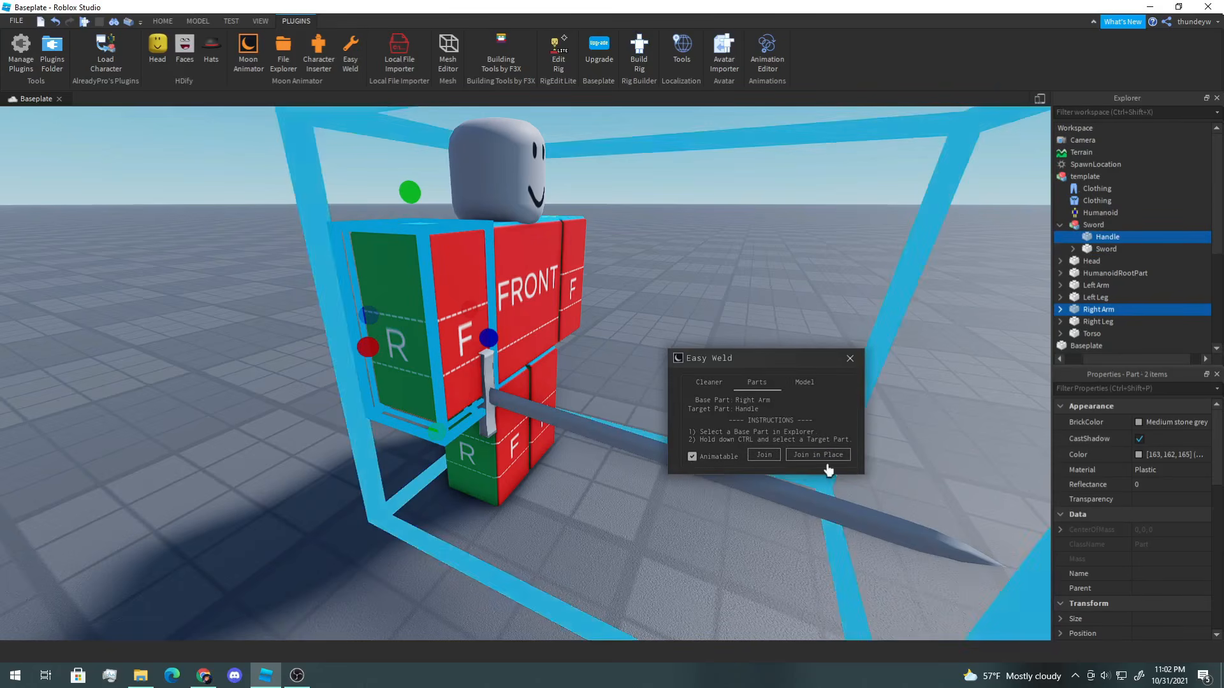
{"action": "left_click", "coordinate": [836, 457]}
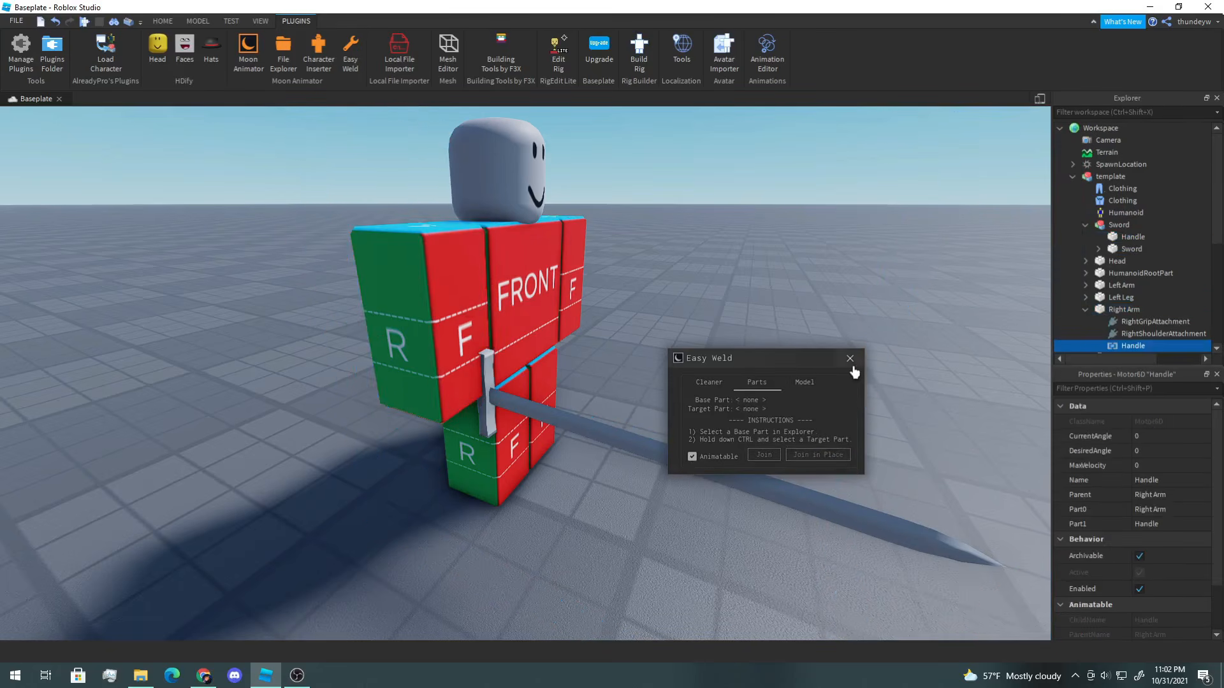
{"action": "left_click", "coordinate": [850, 358]}
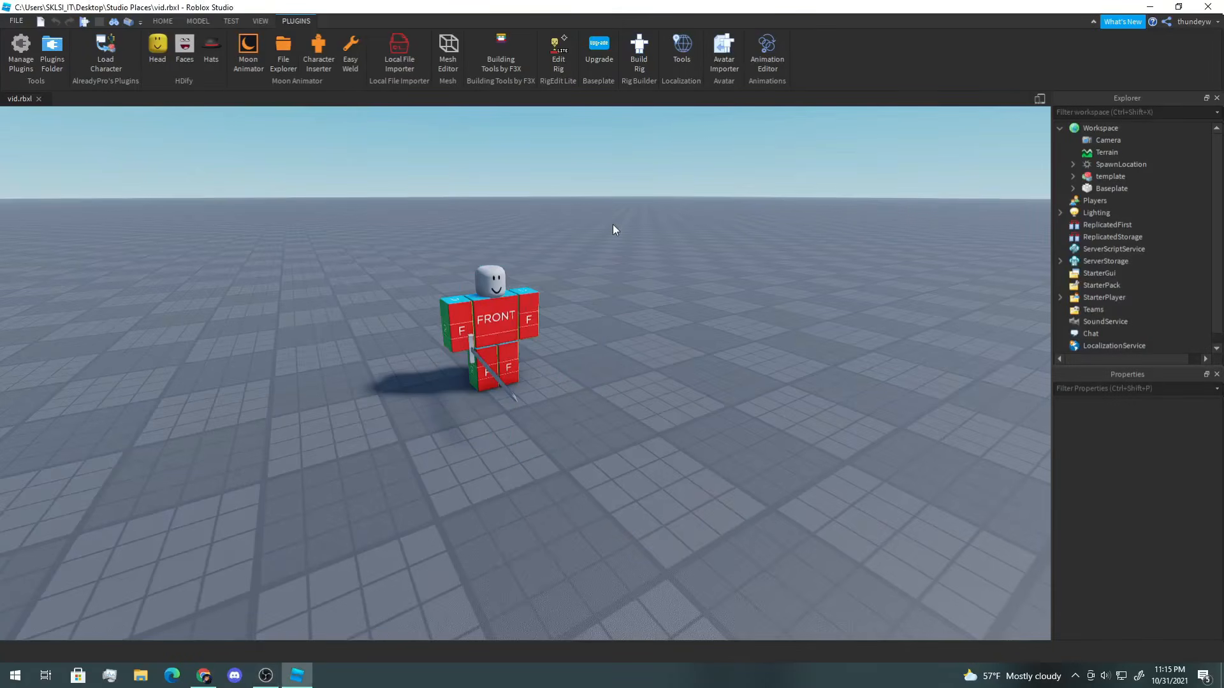
Step: Open Moon Animator and create a new animation named SwordSlash
{"action": "right_click_drag", "start_coordinate": [613, 225], "coordinate": [613, 225]}
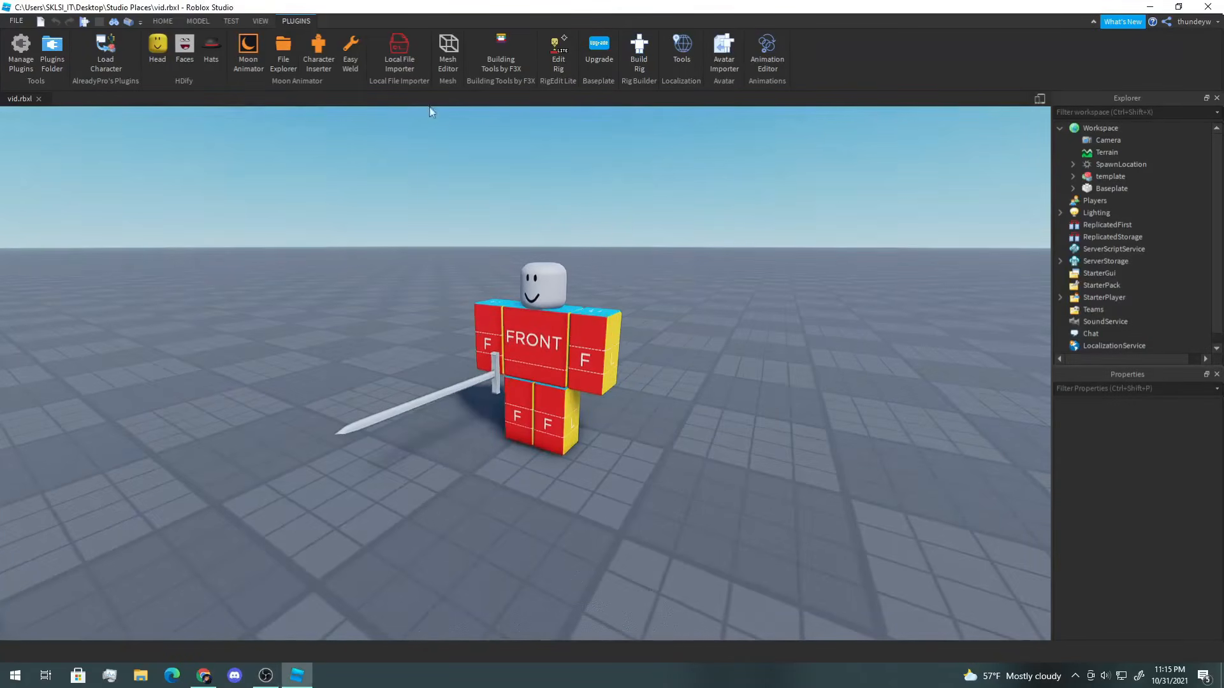
{"action": "left_click", "coordinate": [250, 51]}
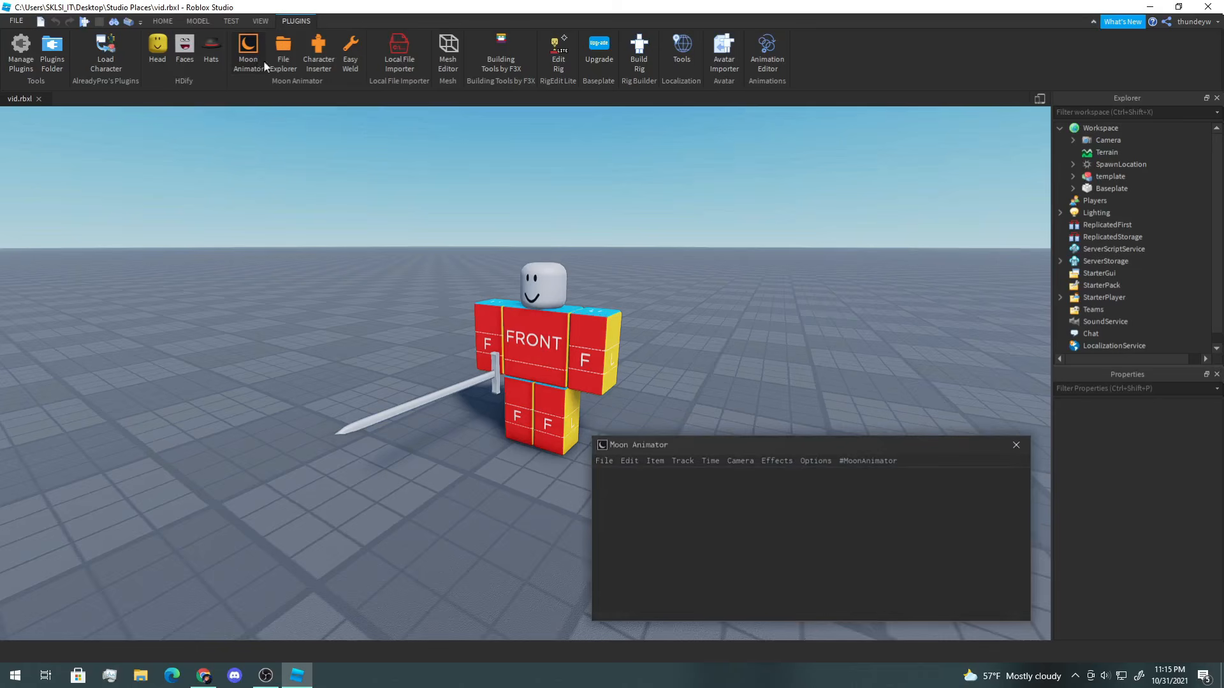
{"action": "left_click", "coordinate": [622, 436]}
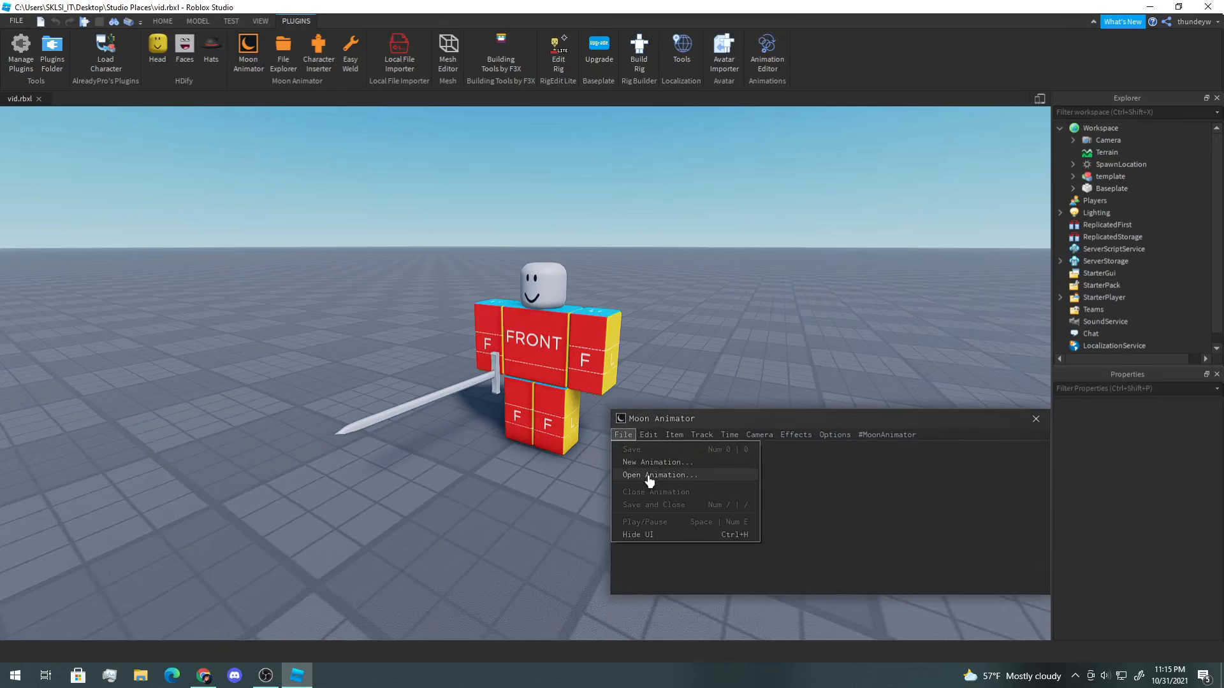
{"action": "left_click", "coordinate": [643, 479]}
{"action": "left_click", "coordinate": [761, 379]}
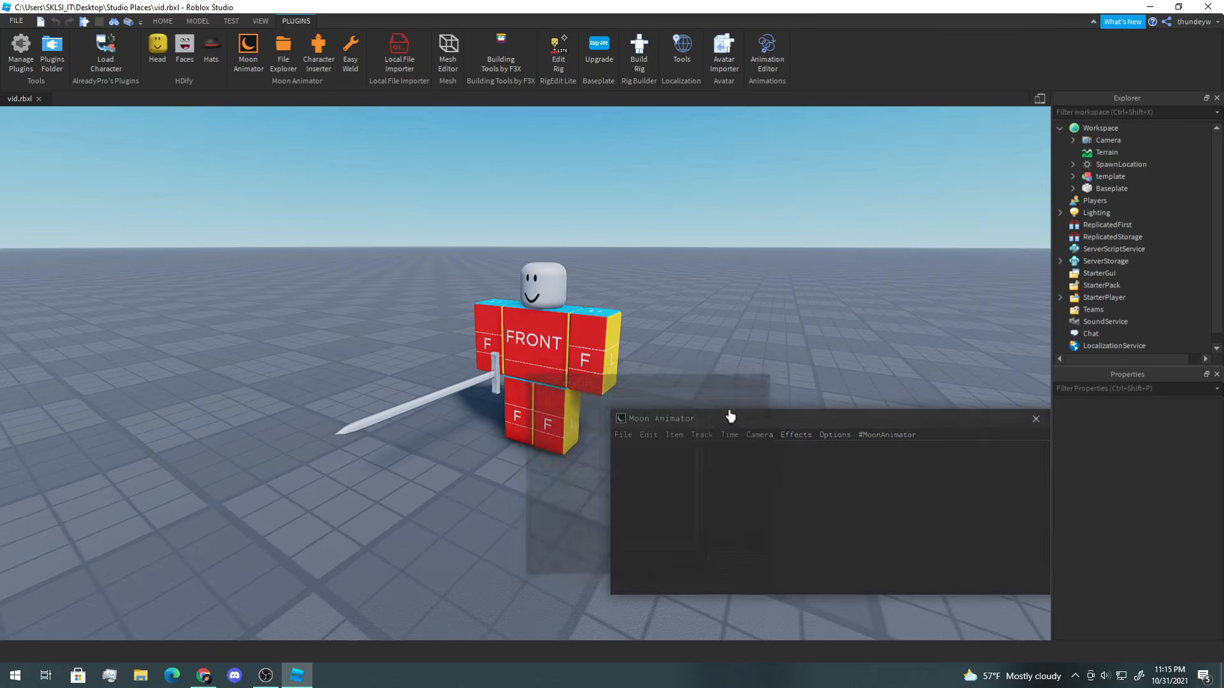
{"action": "left_click", "coordinate": [623, 436]}
{"action": "left_click", "coordinate": [631, 470]}
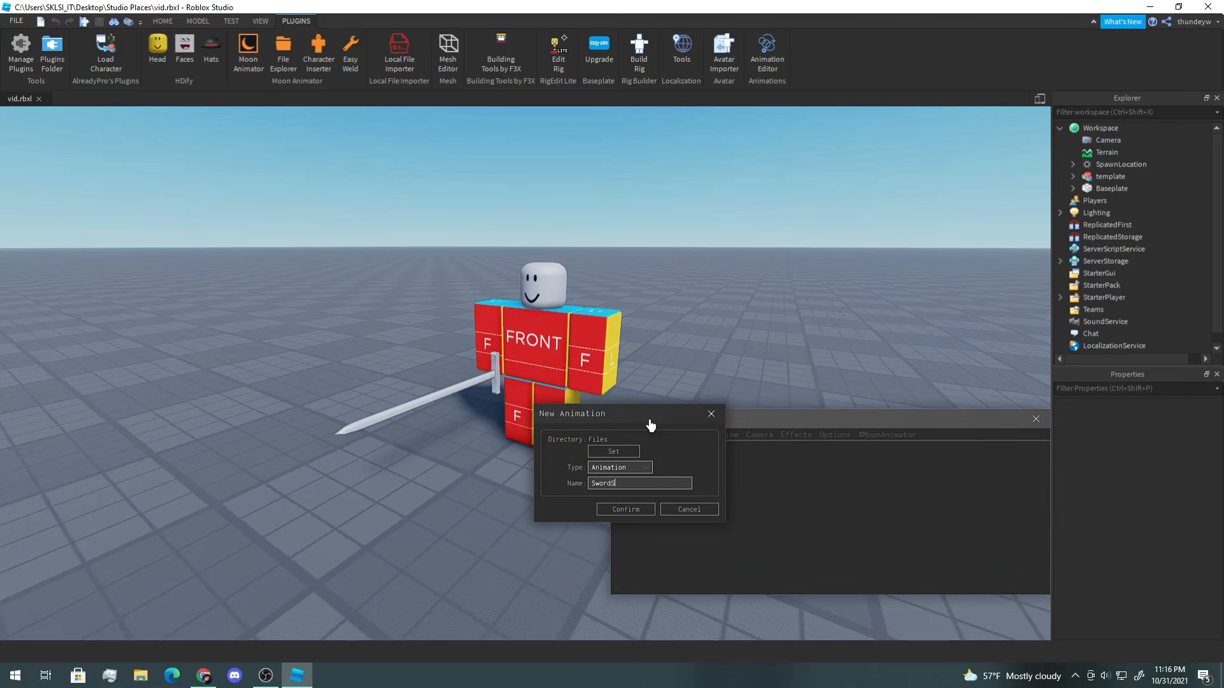
{"action": "left_click", "coordinate": [624, 510]}
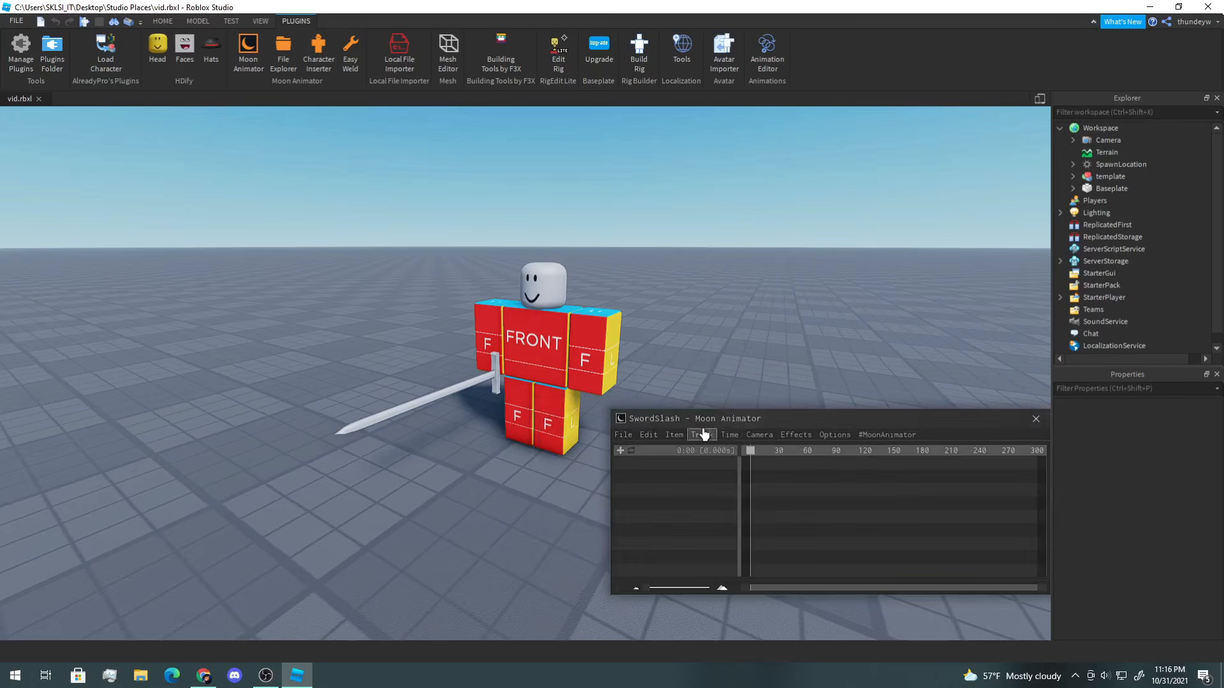
Step: Add the template character's rig as an item in the animation
{"action": "left_click_drag", "start_coordinate": [700, 428], "coordinate": [752, 442]}
{"action": "left_click", "coordinate": [668, 466]}
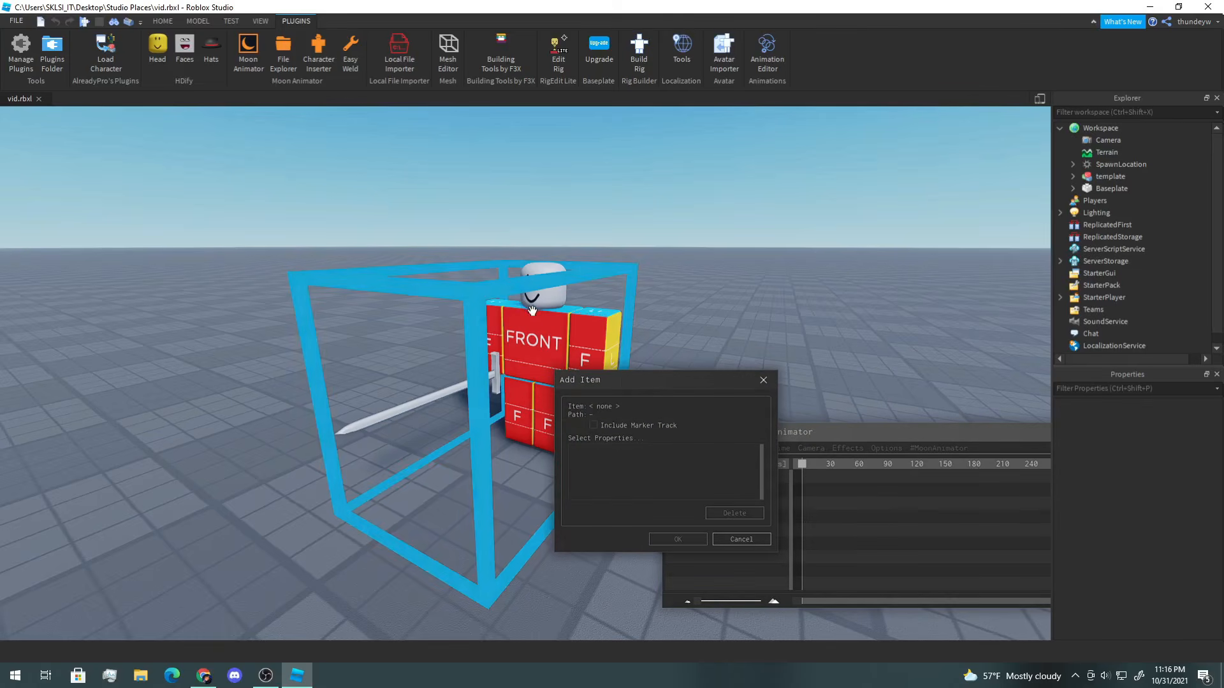
{"action": "left_click", "coordinate": [763, 380]}
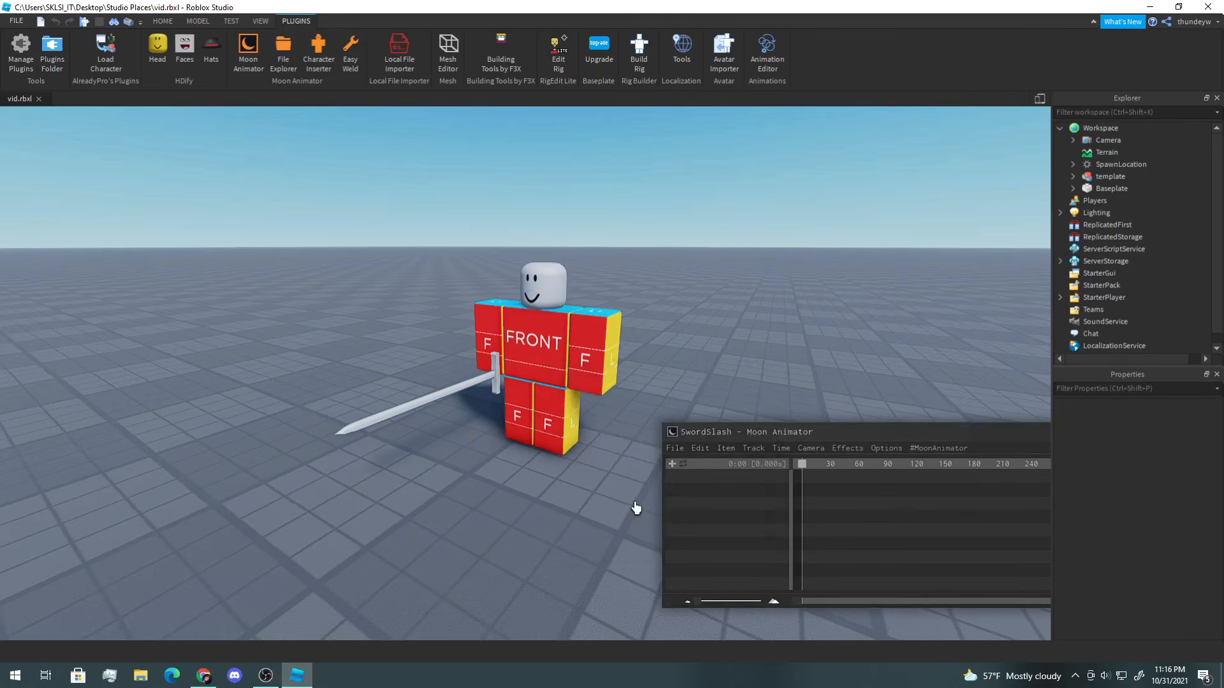
{"action": "left_click", "coordinate": [671, 466]}
{"action": "left_click", "coordinate": [533, 309]}
{"action": "left_click", "coordinate": [682, 538]}
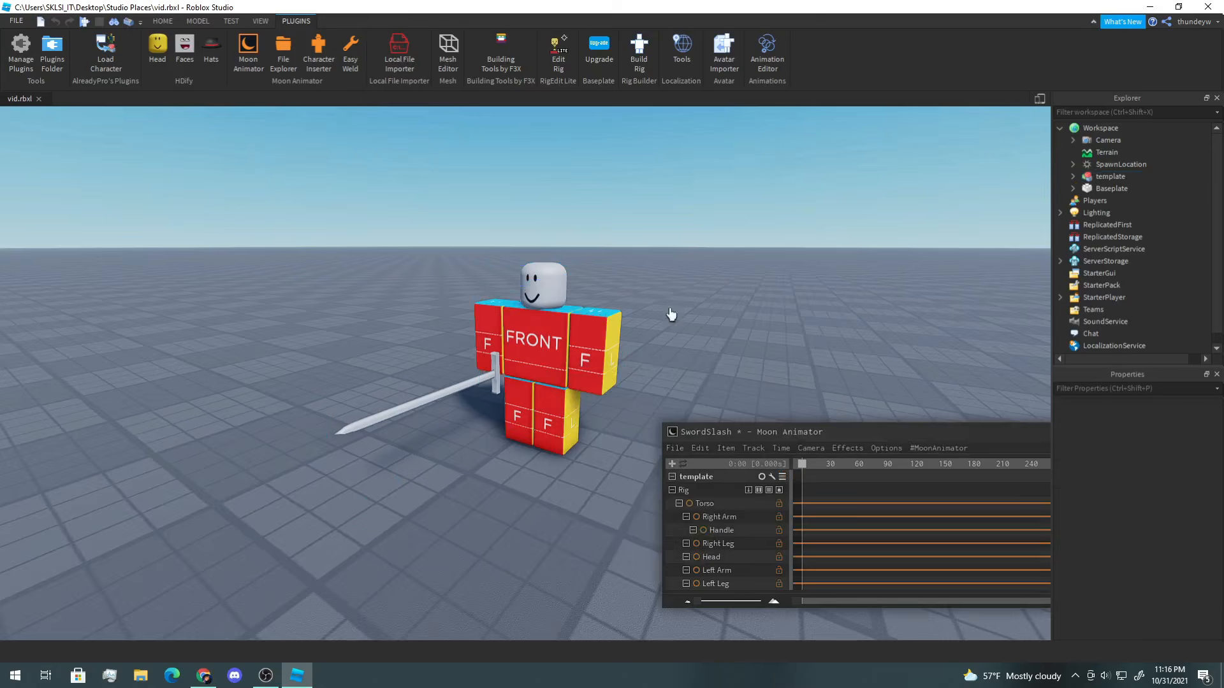
{"action": "right_click_drag", "start_coordinate": [669, 310], "coordinate": [695, 301]}
{"action": "left_click_drag", "start_coordinate": [837, 434], "coordinate": [819, 431]}
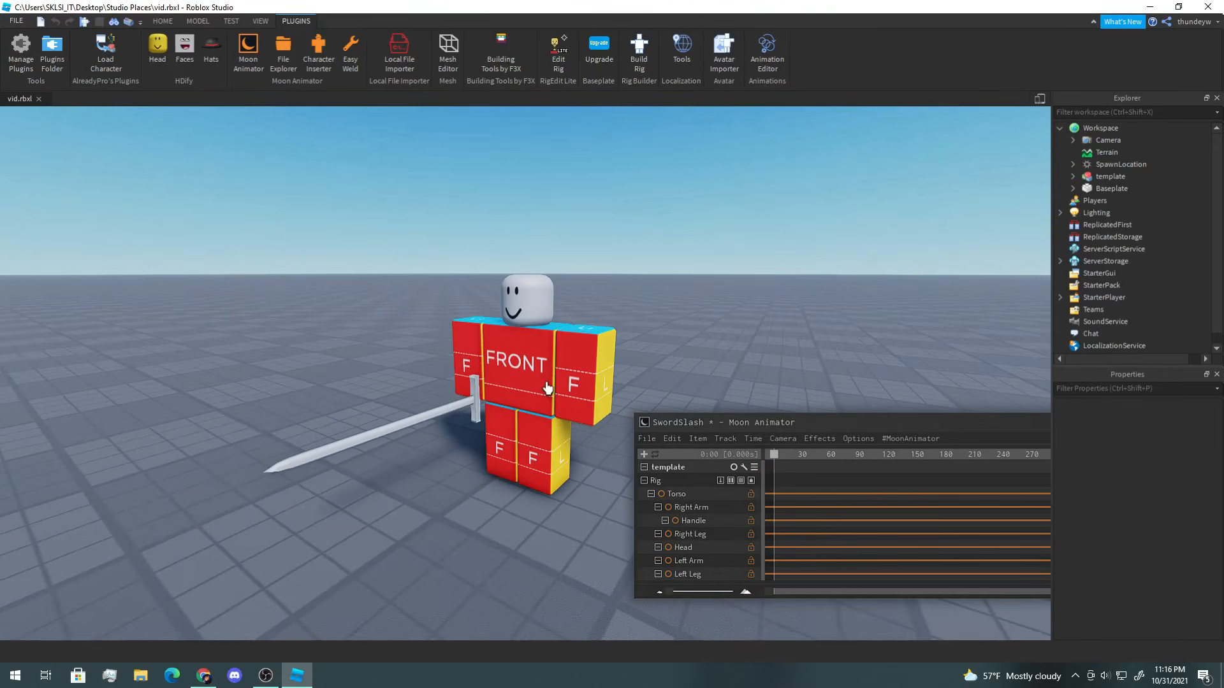
{"action": "right_click_drag", "start_coordinate": [604, 355], "coordinate": [607, 354]}
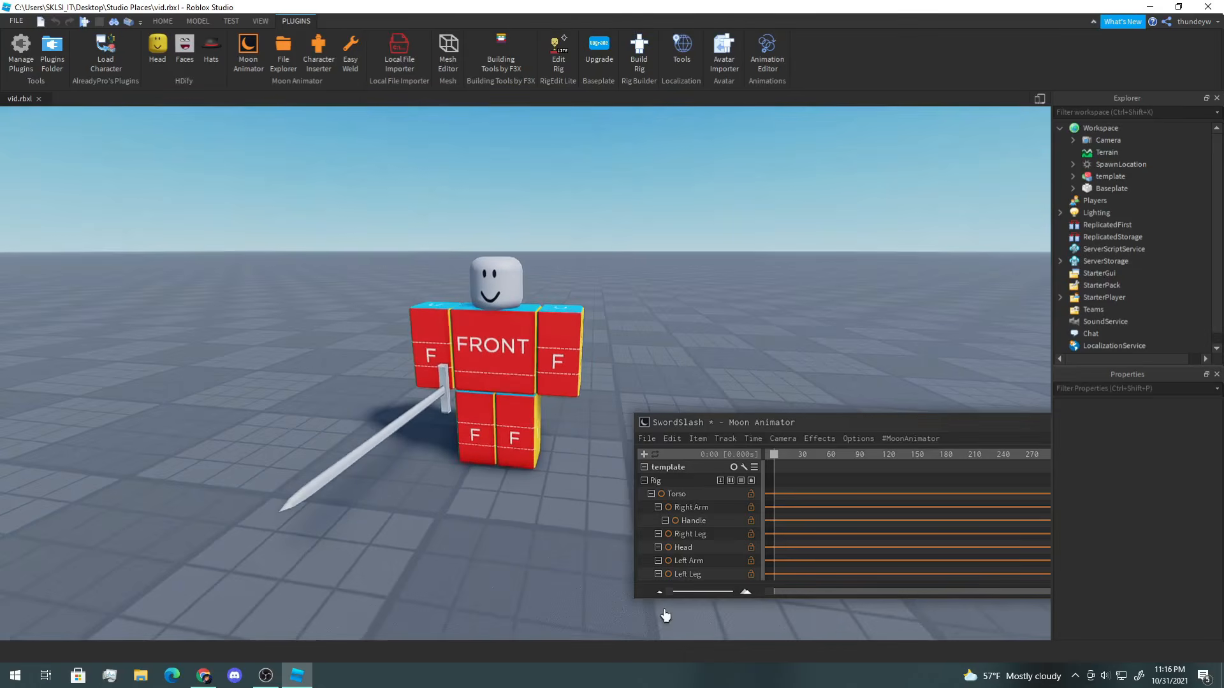
{"action": "left_click_drag", "start_coordinate": [671, 597], "coordinate": [729, 598]}
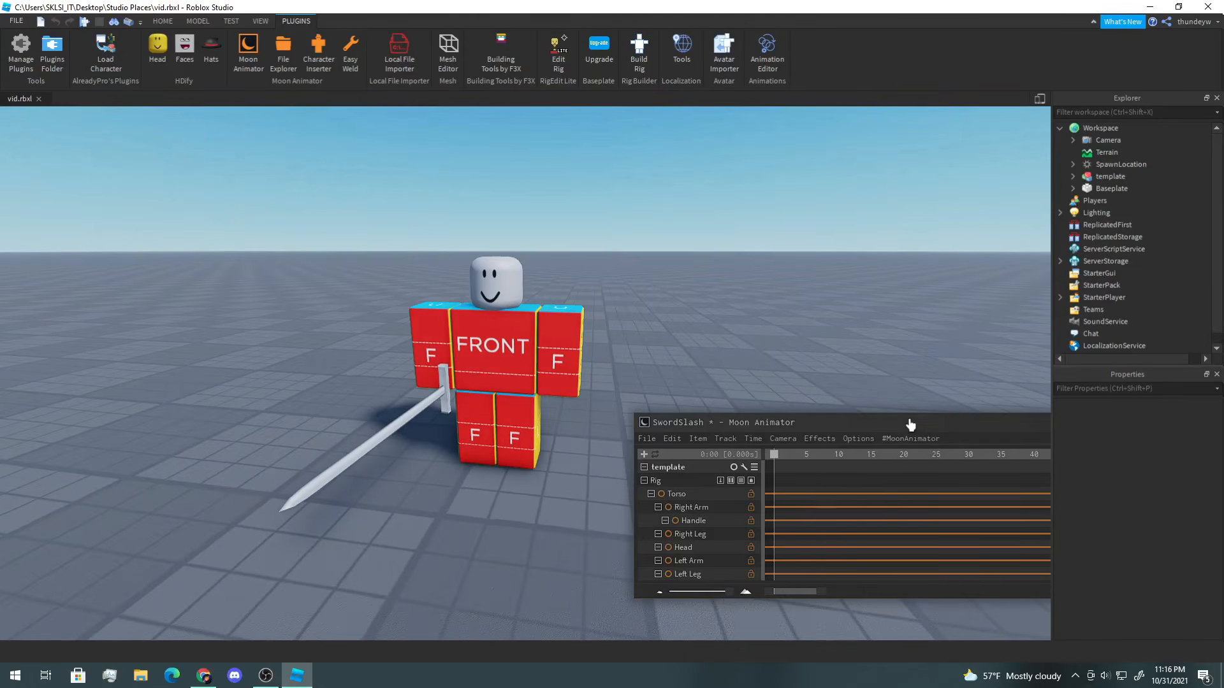
{"action": "left_click_drag", "start_coordinate": [909, 425], "coordinate": [855, 428]}
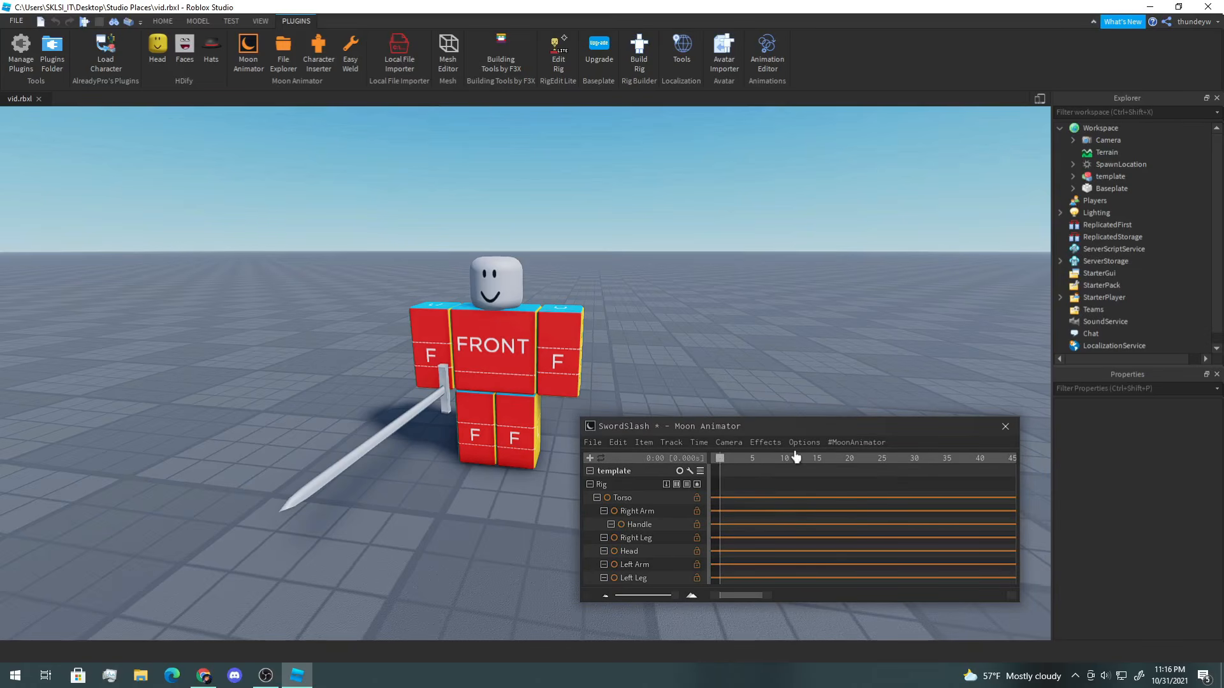
{"action": "left_click_drag", "start_coordinate": [719, 463], "coordinate": [692, 465]}
{"action": "right_click_drag", "start_coordinate": [684, 362], "coordinate": [688, 364]}
{"action": "key", "text": "a"}
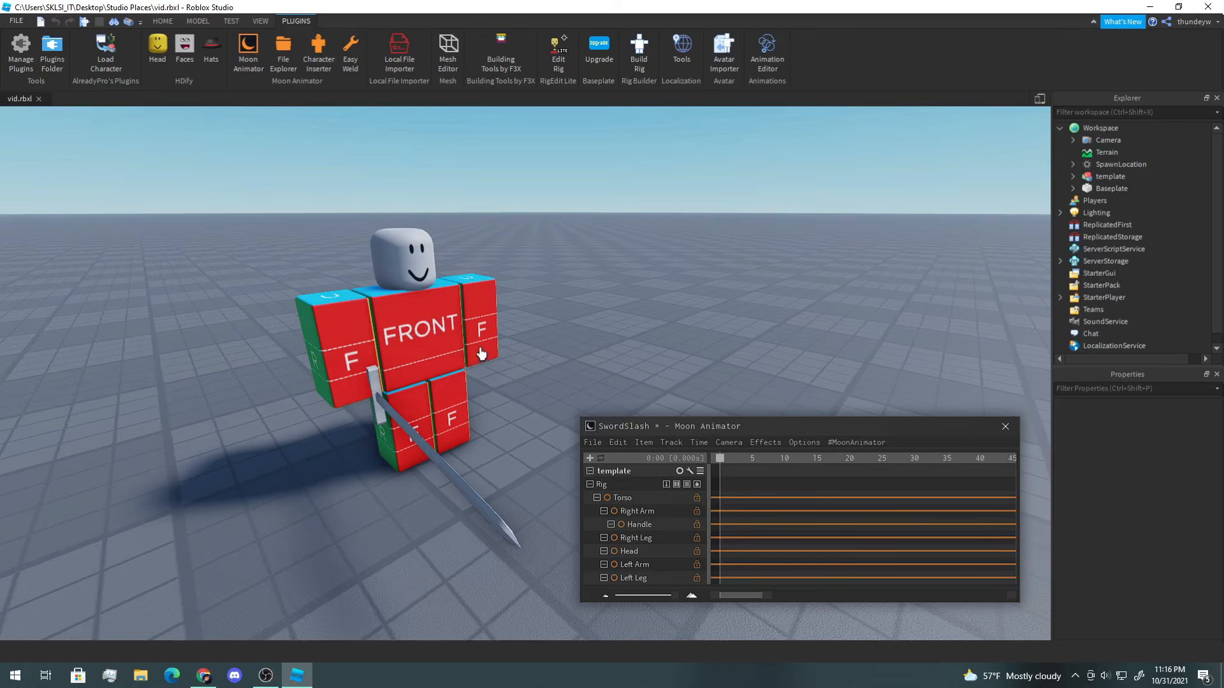
Step: Try rotating the Torso at the first frame, undoing both rotations
{"action": "left_click", "coordinate": [421, 343]}
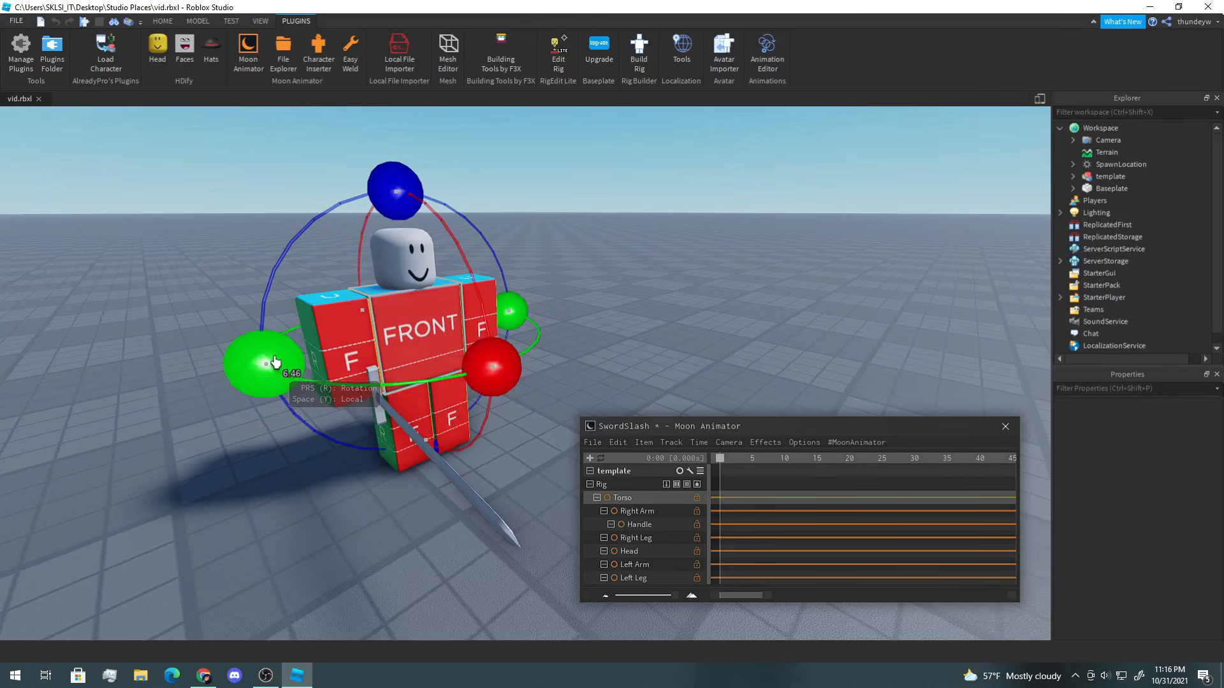
{"action": "left_click_drag", "start_coordinate": [275, 362], "coordinate": [280, 330]}
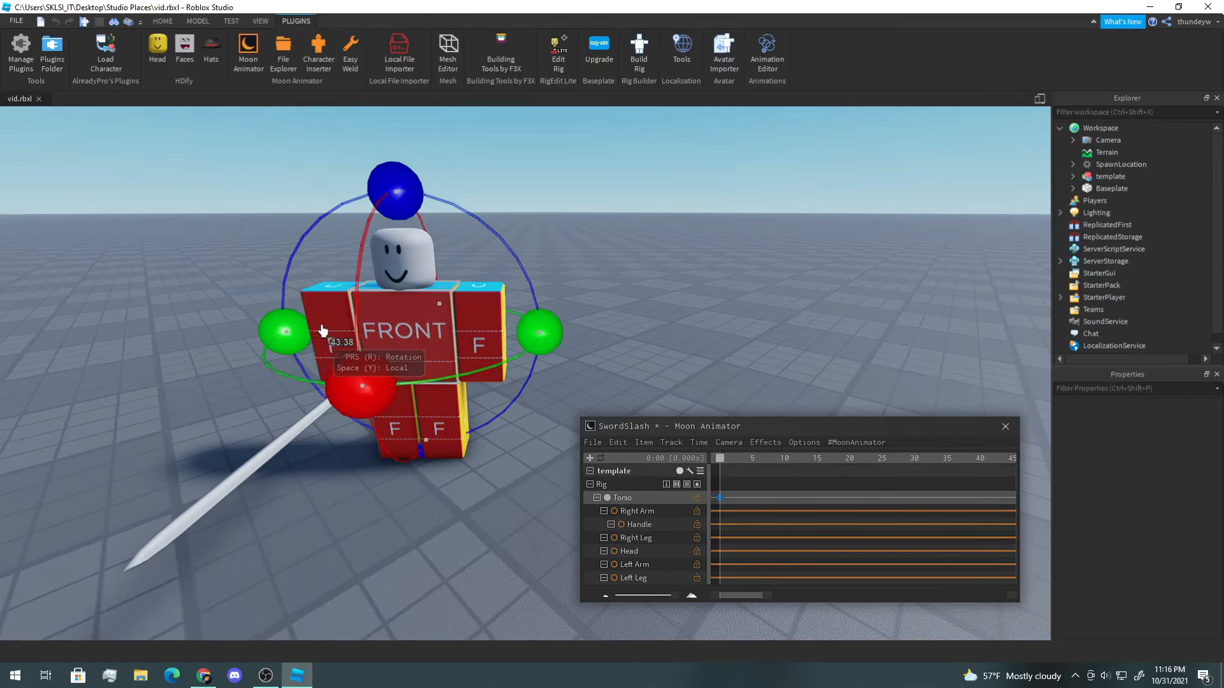
{"action": "key", "text": "ctrl+z"}
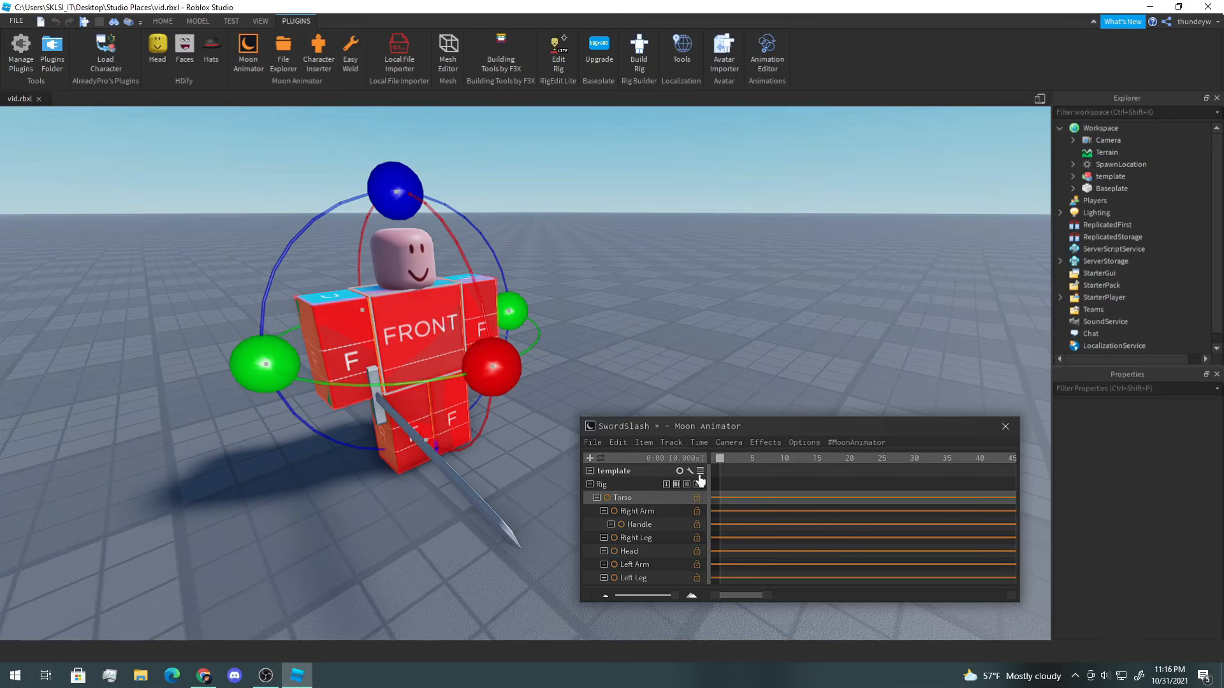
{"action": "left_click_drag", "start_coordinate": [472, 355], "coordinate": [322, 343]}
{"action": "key", "text": "ctrl+z"}
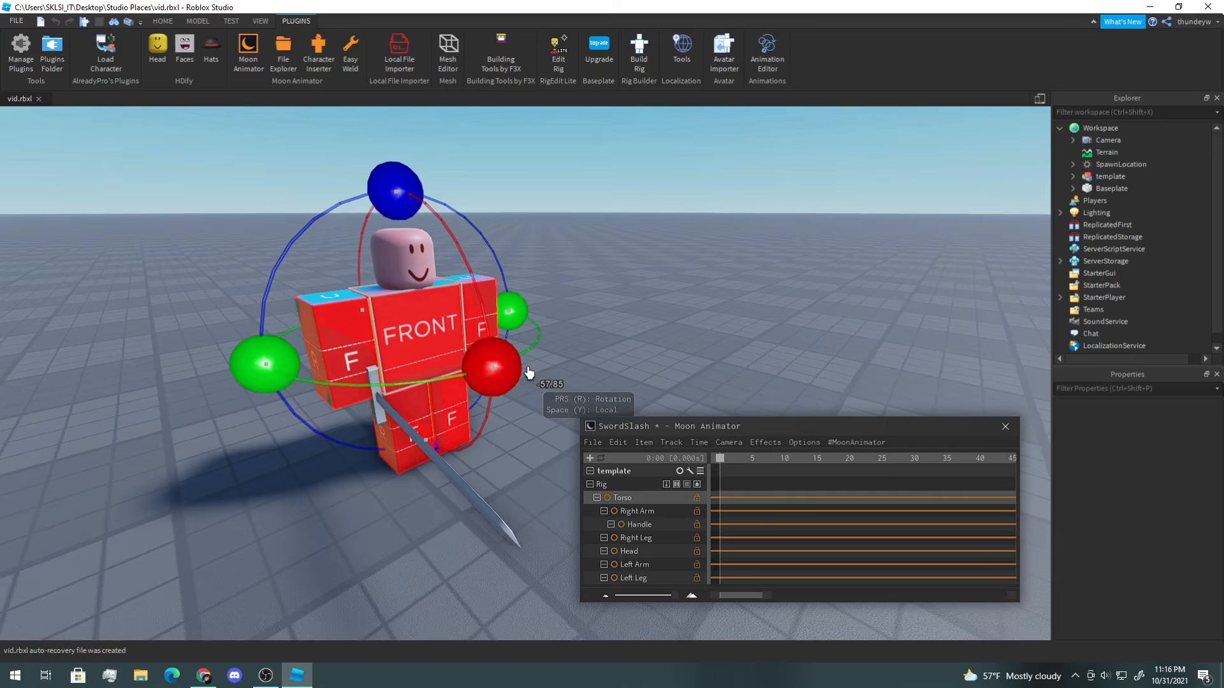
Step: Move to frame 5 and rotate the Torso back into a wind-up pose, keying it
{"action": "left_click_drag", "start_coordinate": [723, 468], "coordinate": [737, 468]}
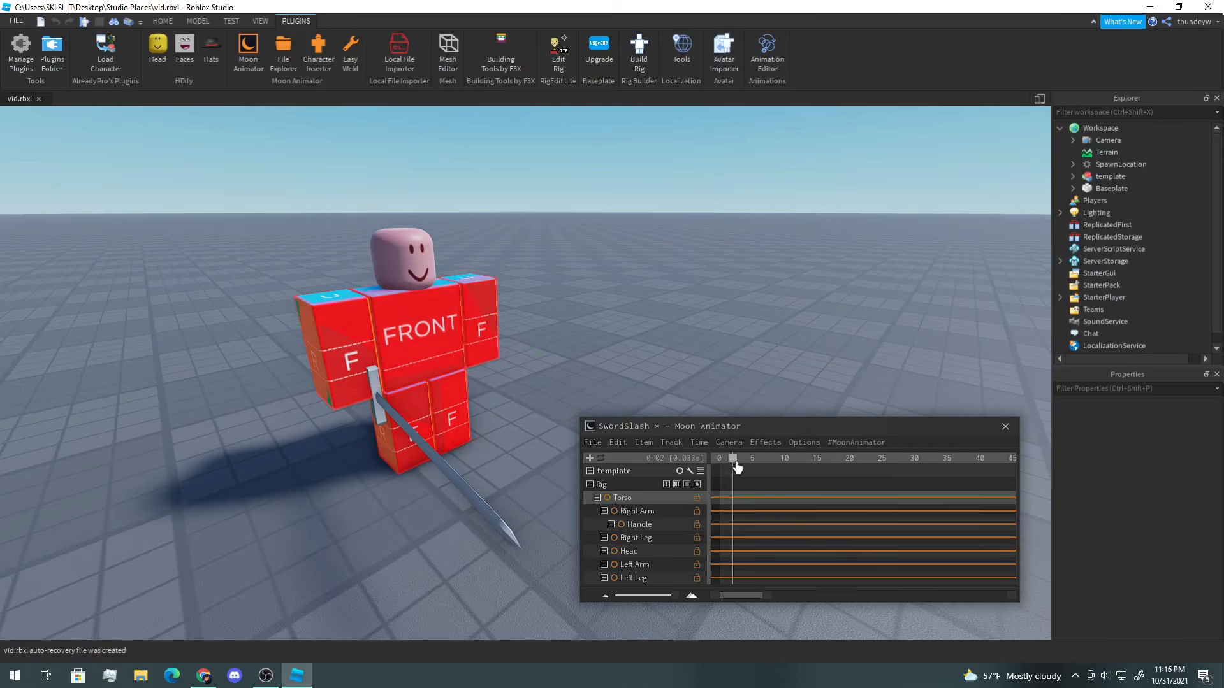
{"action": "right_click_drag", "start_coordinate": [599, 331], "coordinate": [593, 319]}
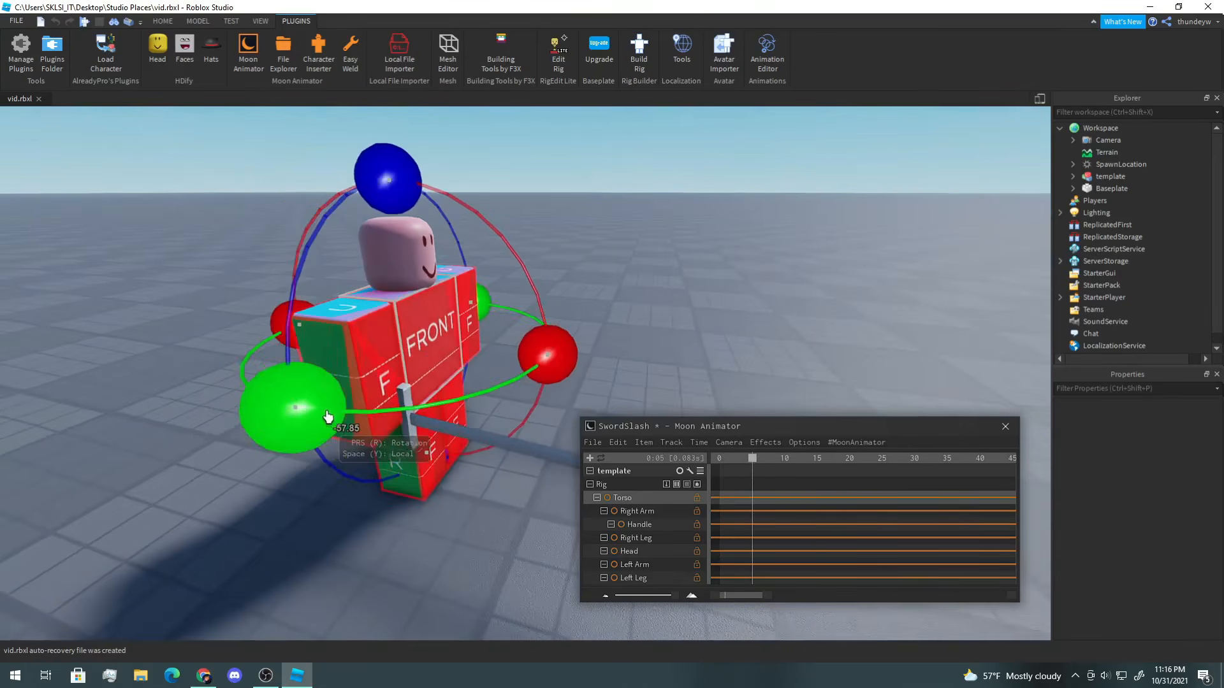
{"action": "left_click_drag", "start_coordinate": [303, 420], "coordinate": [236, 383]}
{"action": "right_click_drag", "start_coordinate": [313, 382], "coordinate": [309, 383]}
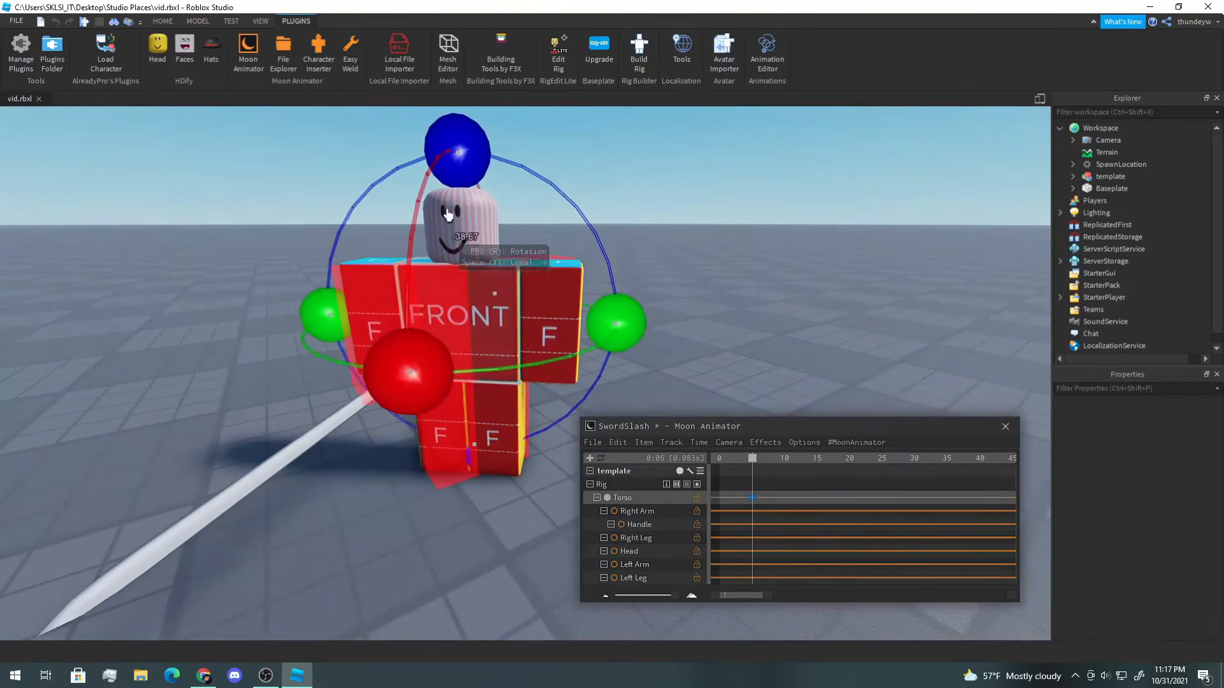
{"action": "mouse_move", "coordinate": [457, 151]}
{"action": "left_mouse_down"}
{"action": "mouse_move", "coordinate": [440, 131]}
{"action": "mouse_move", "coordinate": [439, 150]}
{"action": "left_mouse_up"}
{"action": "left_click_drag", "start_coordinate": [430, 356], "coordinate": [779, 287]}
{"action": "right_click_drag", "start_coordinate": [780, 287], "coordinate": [779, 287]}
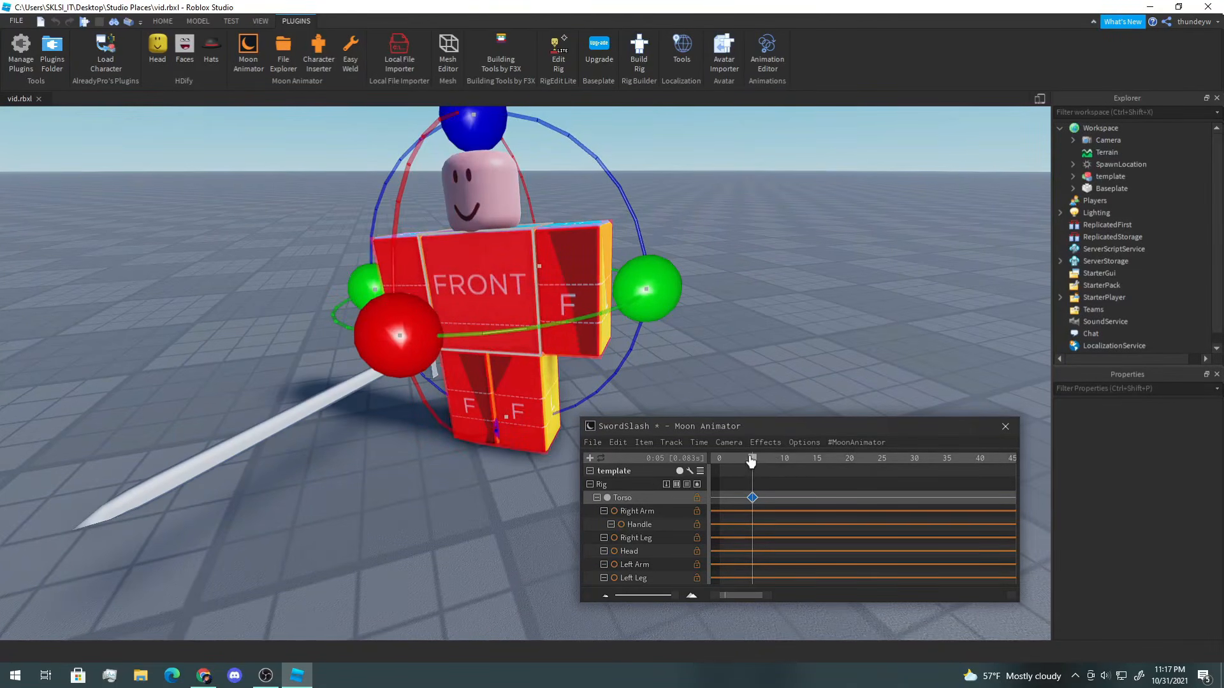
Step: Move to frame 10 and rotate the Torso forward into the slash pose, keying it
{"action": "left_click_drag", "start_coordinate": [751, 462], "coordinate": [785, 466]}
{"action": "left_click", "coordinate": [784, 465]}
{"action": "right_click_drag", "start_coordinate": [484, 289], "coordinate": [487, 290]}
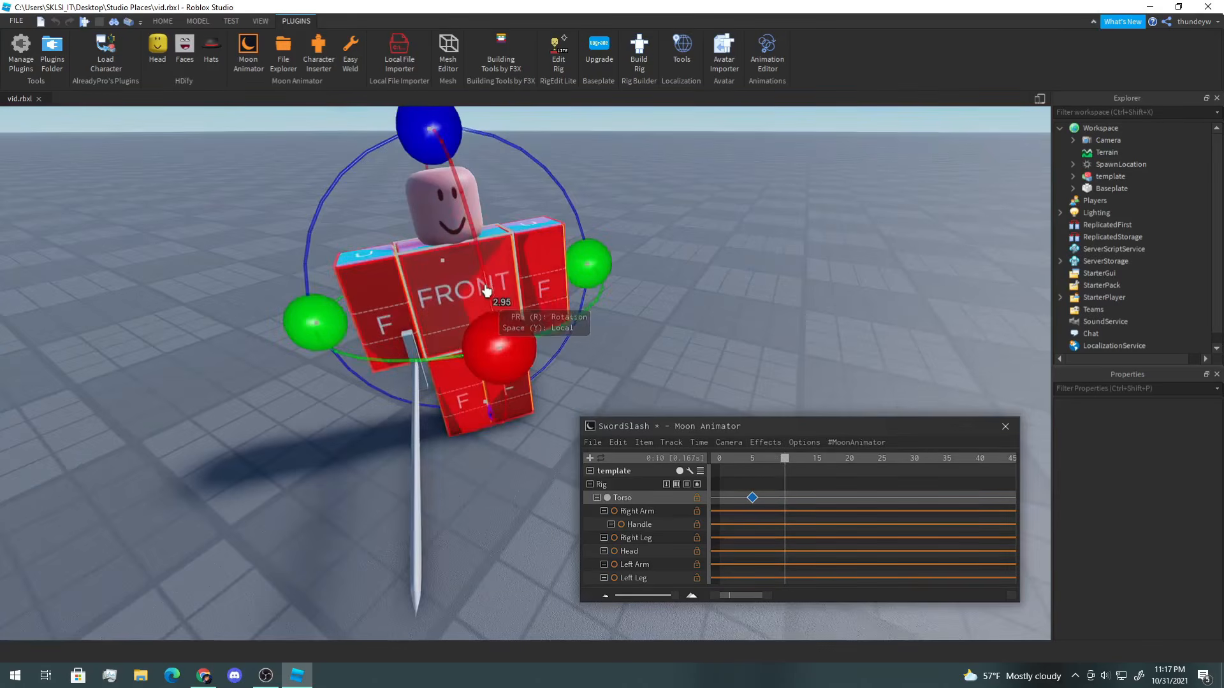
{"action": "left_click_drag", "start_coordinate": [585, 259], "coordinate": [587, 279]}
{"action": "right_click_drag", "start_coordinate": [588, 279], "coordinate": [587, 279]}
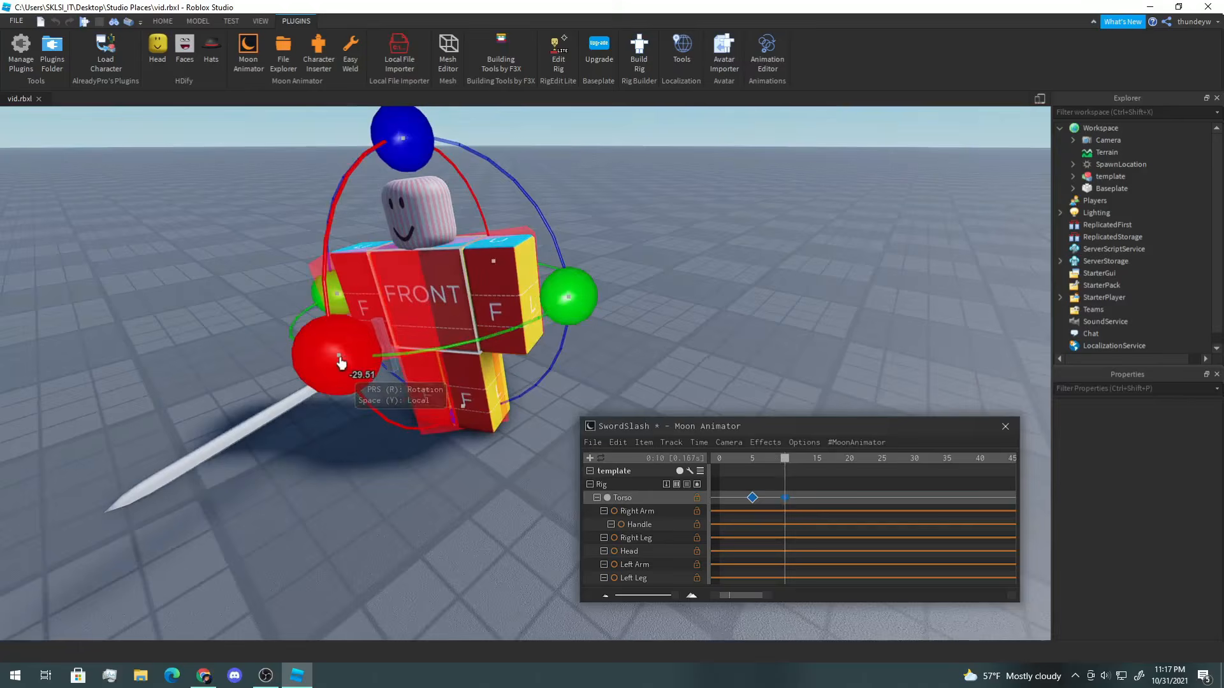
{"action": "left_click_drag", "start_coordinate": [336, 356], "coordinate": [325, 341]}
{"action": "left_click_drag", "start_coordinate": [422, 155], "coordinate": [404, 148]}
{"action": "left_click", "coordinate": [698, 213]}
{"action": "left_click", "coordinate": [447, 303]}
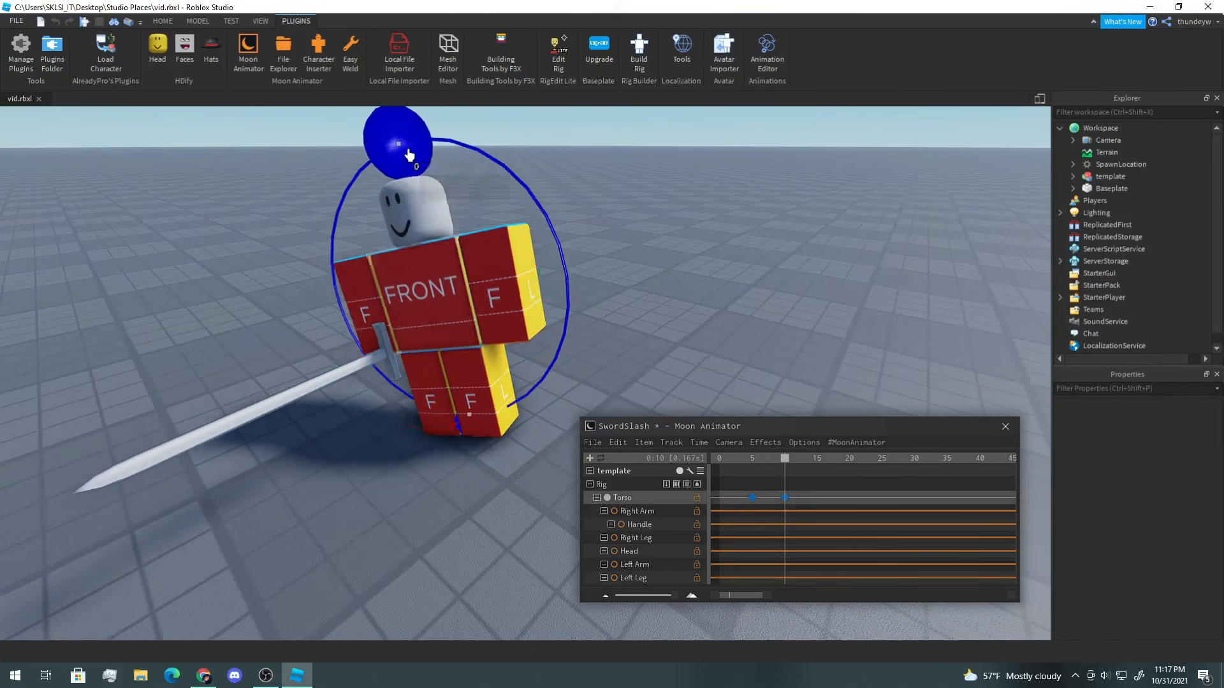
{"action": "left_click", "coordinate": [753, 460]}
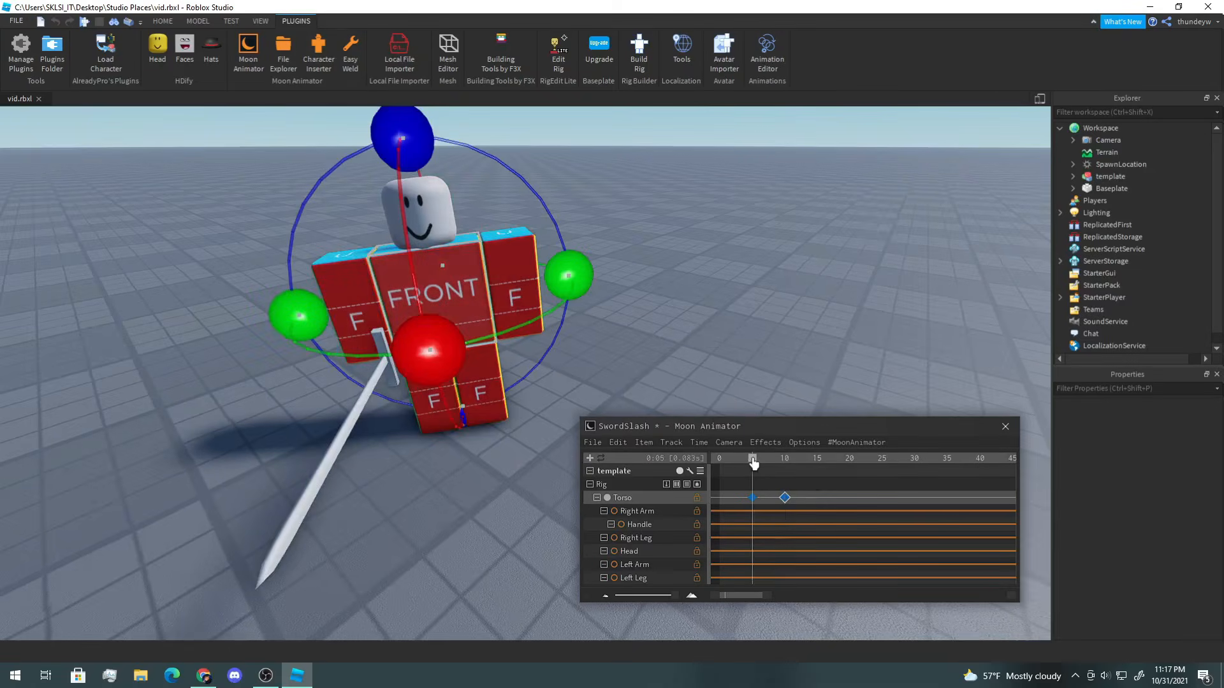
Step: Tweak the Torso's rotation at frame 10, then rotate it further at frame 15 into a follow-through pose, keying it
{"action": "left_click_drag", "start_coordinate": [755, 465], "coordinate": [789, 467]}
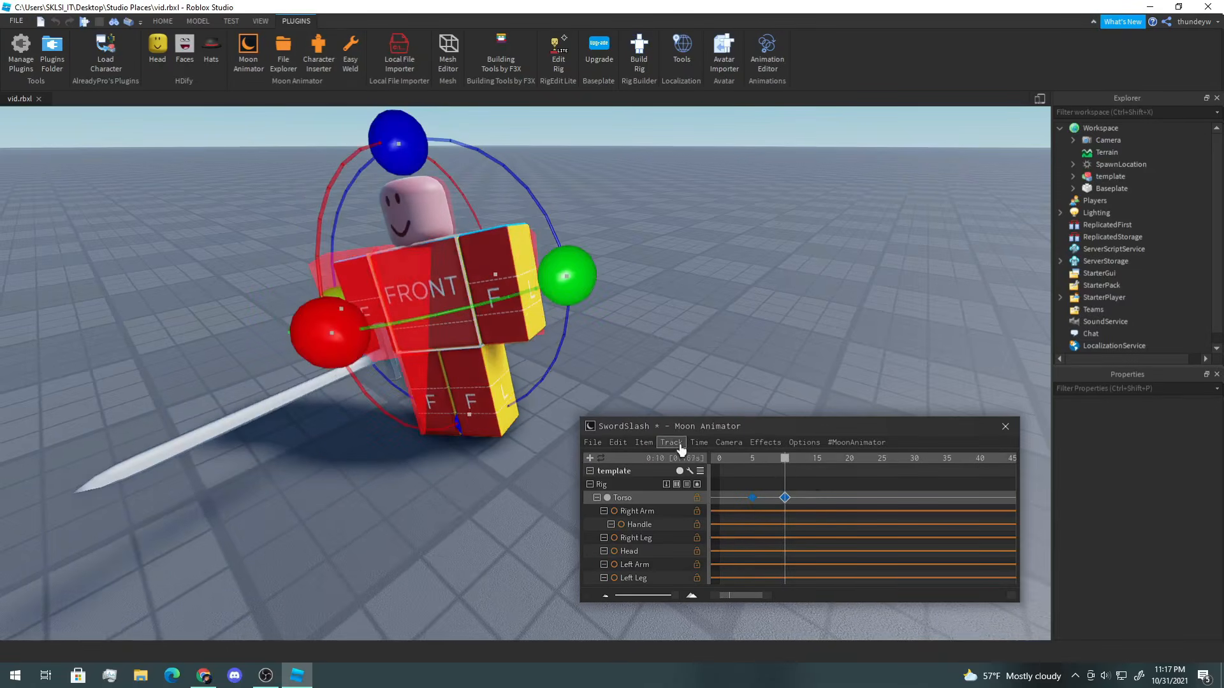
{"action": "left_click_drag", "start_coordinate": [327, 337], "coordinate": [305, 328]}
{"action": "left_click_drag", "start_coordinate": [790, 464], "coordinate": [794, 465]}
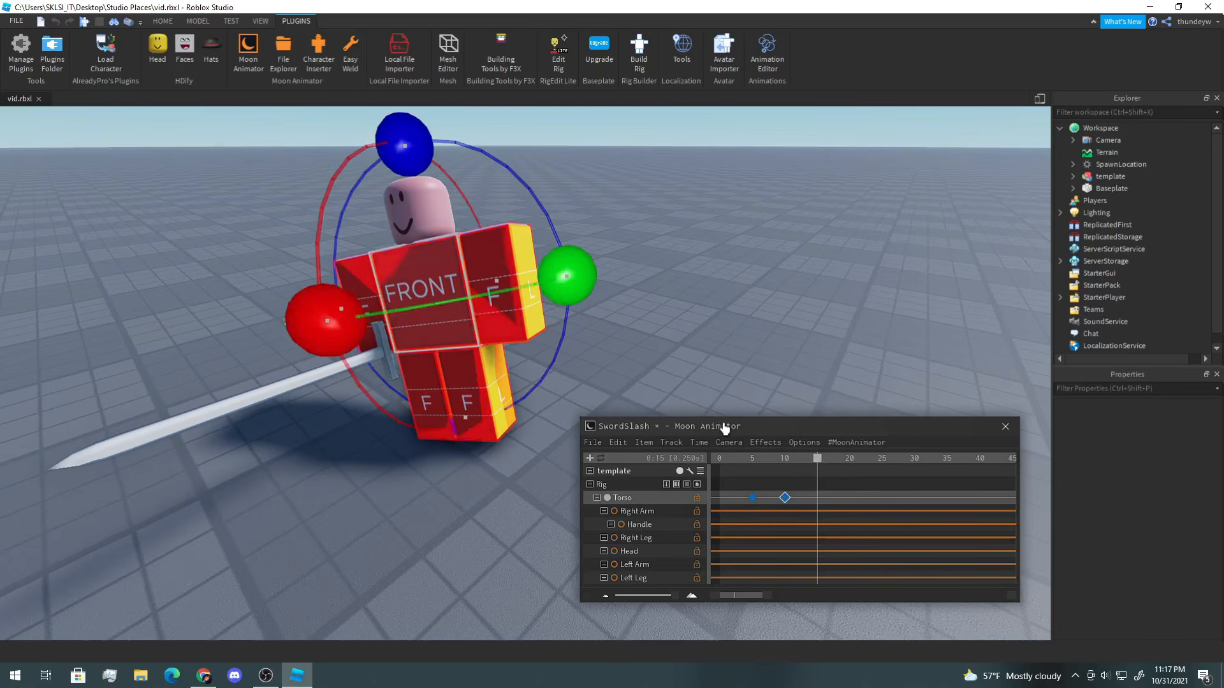
{"action": "key", "text": "d"}
{"action": "right_click_drag", "start_coordinate": [552, 290], "coordinate": [579, 303]}
{"action": "left_click_drag", "start_coordinate": [571, 306], "coordinate": [677, 290]}
{"action": "right_click_drag", "start_coordinate": [677, 289], "coordinate": [679, 294]}
{"action": "left_click_drag", "start_coordinate": [697, 370], "coordinate": [714, 369]}
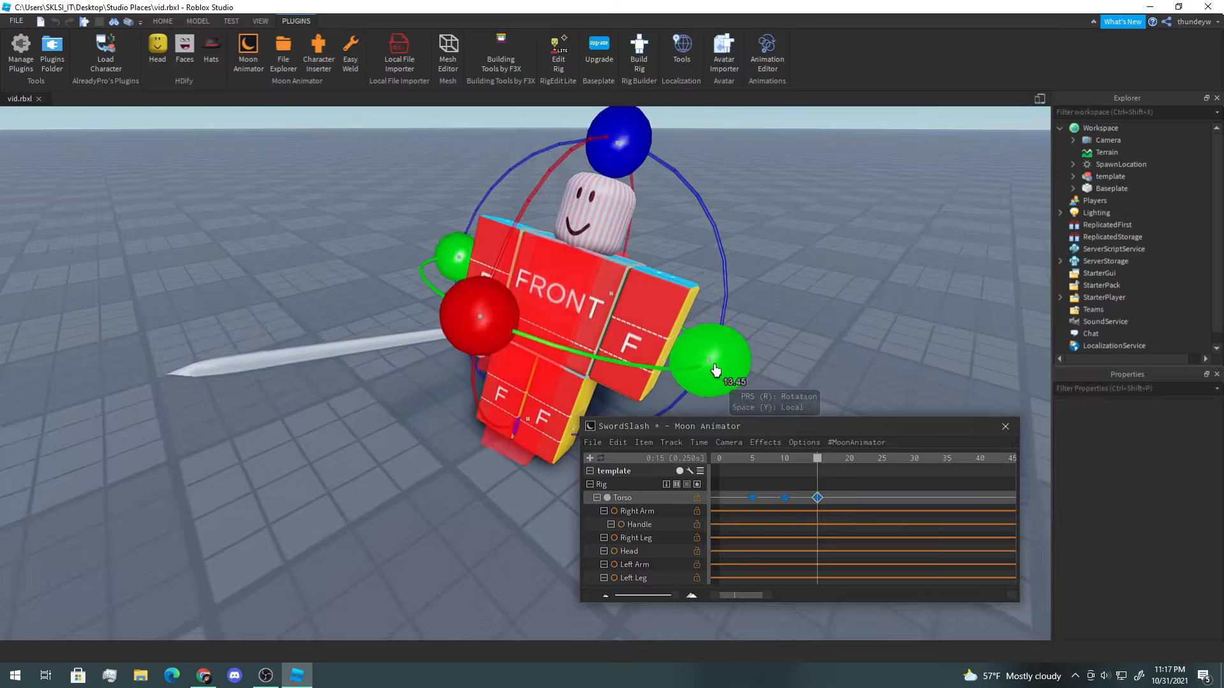
{"action": "right_click_drag", "start_coordinate": [714, 369], "coordinate": [710, 367]}
{"action": "left_click_drag", "start_coordinate": [418, 305], "coordinate": [417, 322]}
{"action": "left_click_drag", "start_coordinate": [616, 130], "coordinate": [627, 133]}
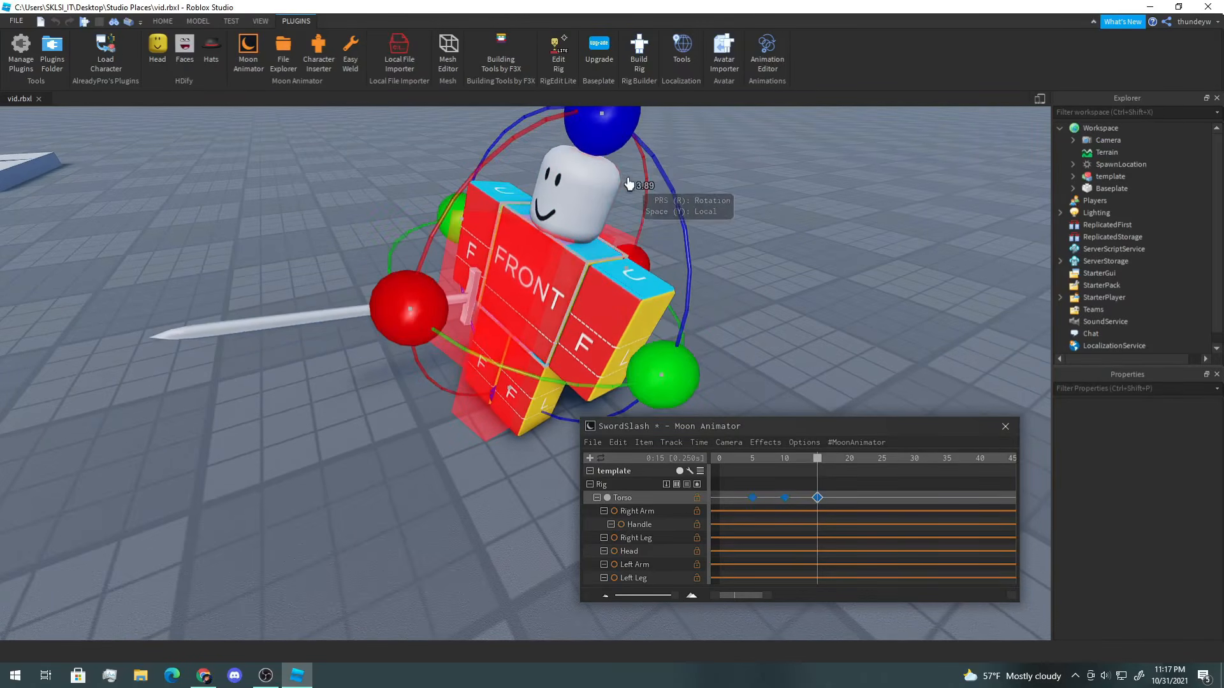
{"action": "right_click_drag", "start_coordinate": [629, 185], "coordinate": [628, 199]}
{"action": "left_click_drag", "start_coordinate": [590, 332], "coordinate": [603, 330]}
{"action": "right_click_drag", "start_coordinate": [634, 276], "coordinate": [647, 284]}
Step: Refine the Torso's rotation at frames 10 and 15 to smooth the slash
{"action": "left_click_drag", "start_coordinate": [800, 464], "coordinate": [772, 465]}
{"action": "right_click_drag", "start_coordinate": [783, 369], "coordinate": [792, 370]}
{"action": "mouse_move", "coordinate": [782, 460]}
{"action": "left_mouse_down"}
{"action": "mouse_move", "coordinate": [808, 467]}
{"action": "mouse_move", "coordinate": [786, 475]}
{"action": "left_mouse_up"}
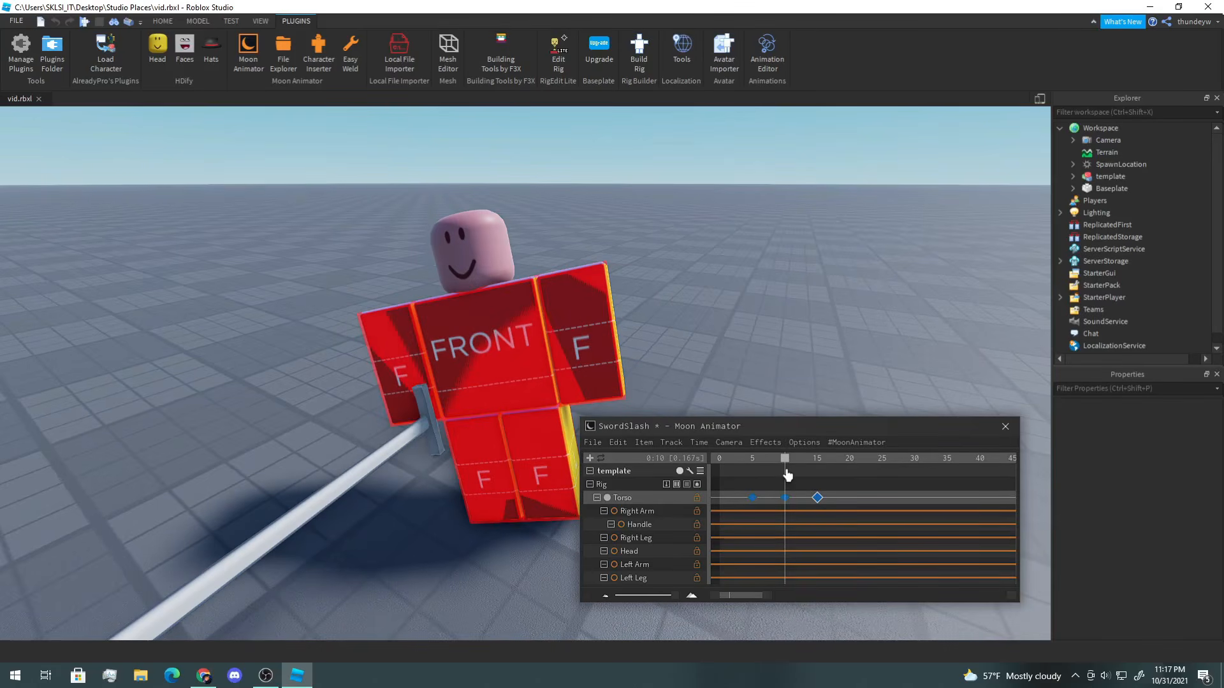
{"action": "right_click_drag", "start_coordinate": [503, 292], "coordinate": [494, 289]}
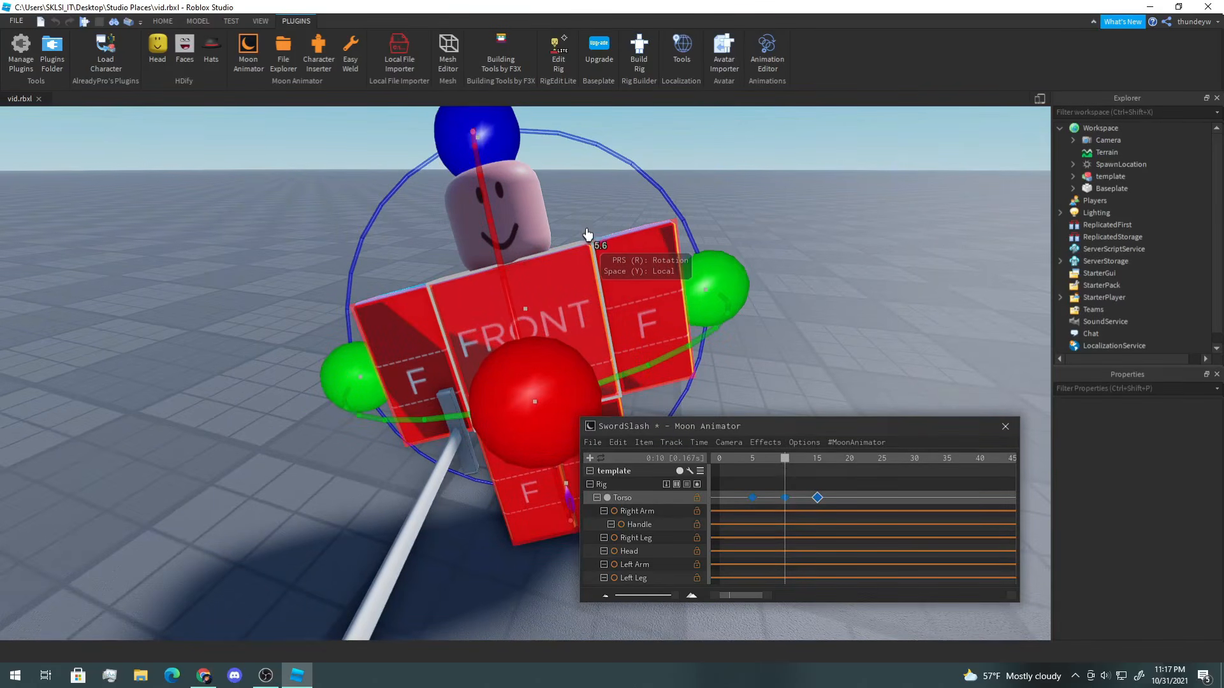
{"action": "right_click_drag", "start_coordinate": [588, 236], "coordinate": [589, 241]}
{"action": "right_click_drag", "start_coordinate": [774, 382], "coordinate": [768, 377]}
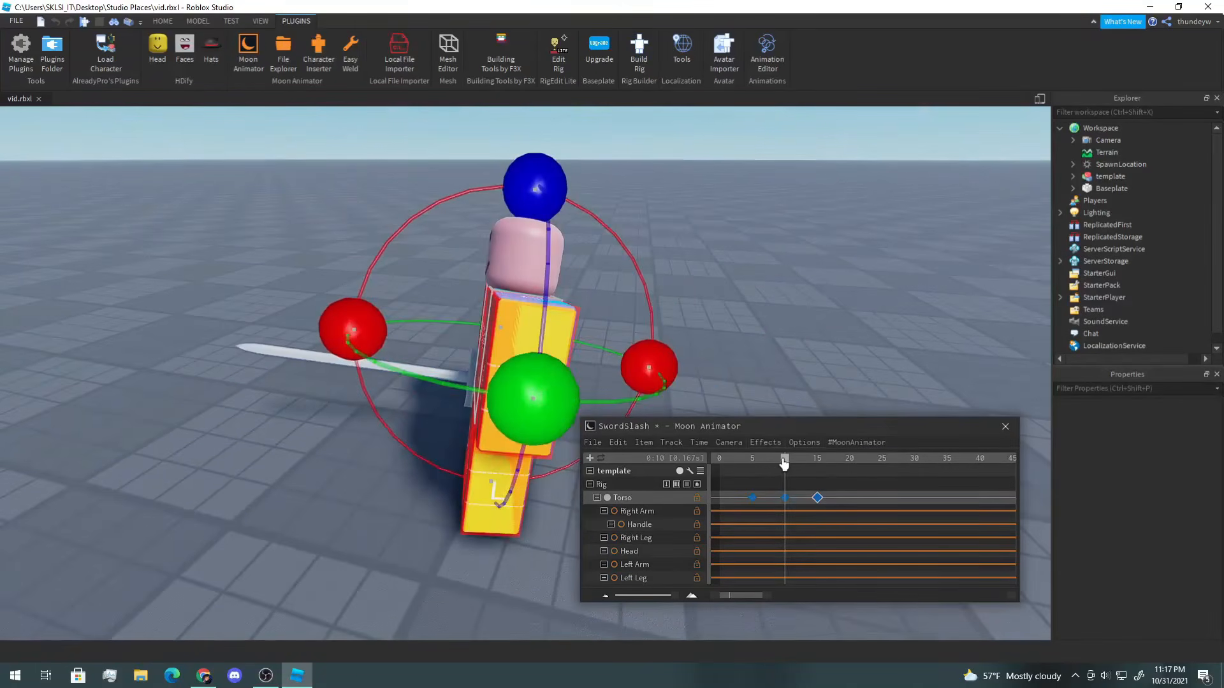
{"action": "left_click_drag", "start_coordinate": [784, 463], "coordinate": [817, 468]}
{"action": "right_click_drag", "start_coordinate": [751, 391], "coordinate": [747, 388]}
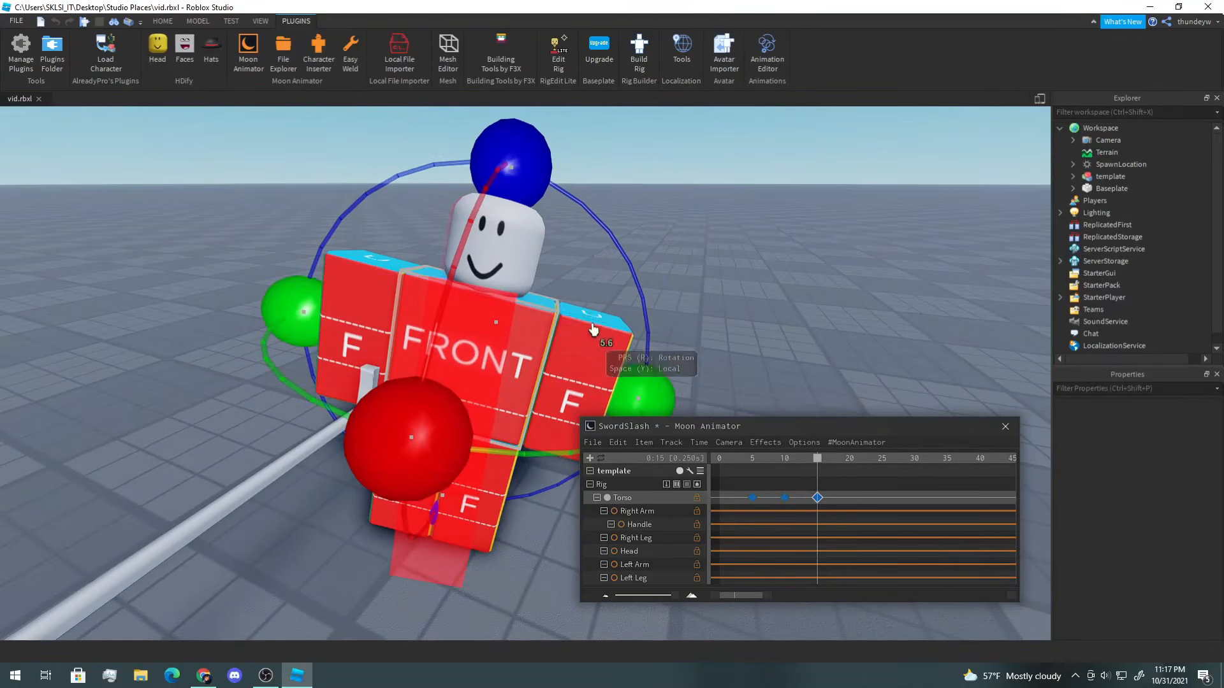
{"action": "left_click_drag", "start_coordinate": [400, 279], "coordinate": [402, 279]}
{"action": "right_click_drag", "start_coordinate": [785, 290], "coordinate": [808, 315]}
{"action": "left_click_drag", "start_coordinate": [791, 465], "coordinate": [817, 473]}
{"action": "right_click_drag", "start_coordinate": [817, 358], "coordinate": [818, 382]}
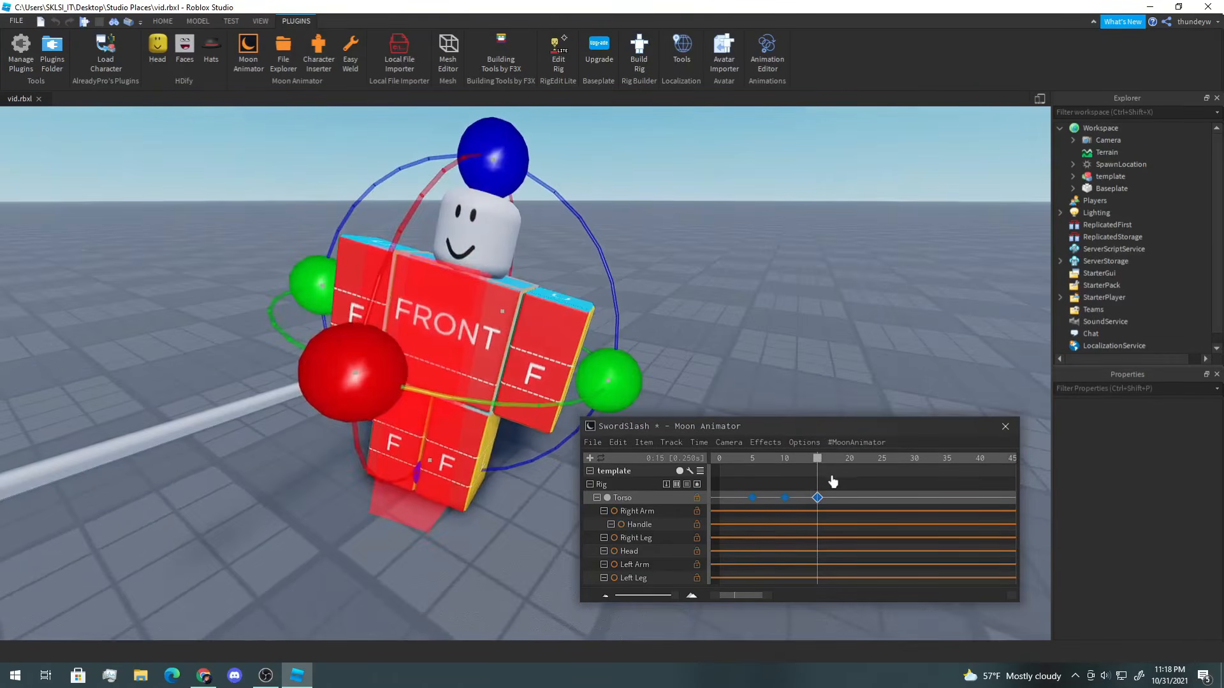
{"action": "left_click_drag", "start_coordinate": [818, 468], "coordinate": [819, 470]}
Step: Play back the animation to preview the slash so far
{"action": "key", "text": "space"}
{"action": "key", "text": "space"}
{"action": "scroll", "coordinate": [614, 382], "scroll_direction": "down", "scroll_amount": 3}
{"action": "mouse_move", "coordinate": [640, 331]}
{"action": "right_mouse_down"}
{"action": "mouse_move", "coordinate": [642, 347]}
{"action": "mouse_move", "coordinate": [663, 325]}
{"action": "right_mouse_up"}
{"action": "left_click", "coordinate": [658, 324]}
{"action": "key", "text": "space"}
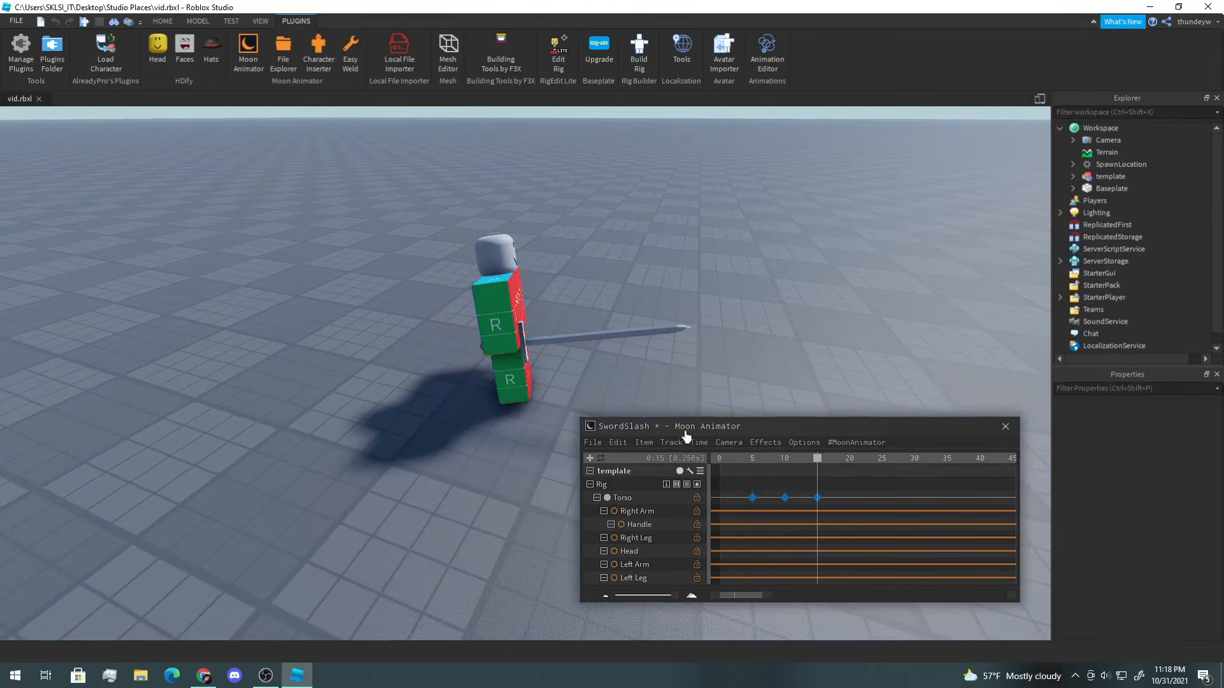
{"action": "right_click_drag", "start_coordinate": [709, 348], "coordinate": [713, 345]}
{"action": "scroll", "coordinate": [712, 342], "scroll_direction": "up", "scroll_amount": 4}
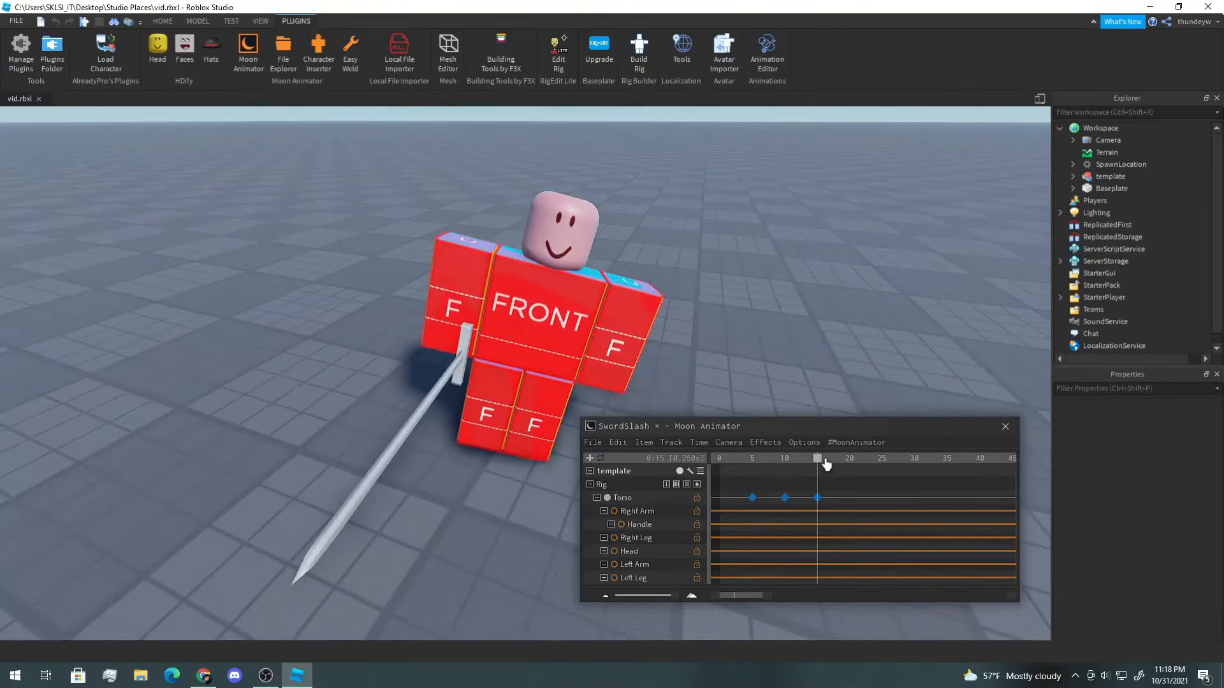
Step: Move to frame 20 and rotate the Torso into a recovery pose, keying it
{"action": "left_click", "coordinate": [493, 357]}
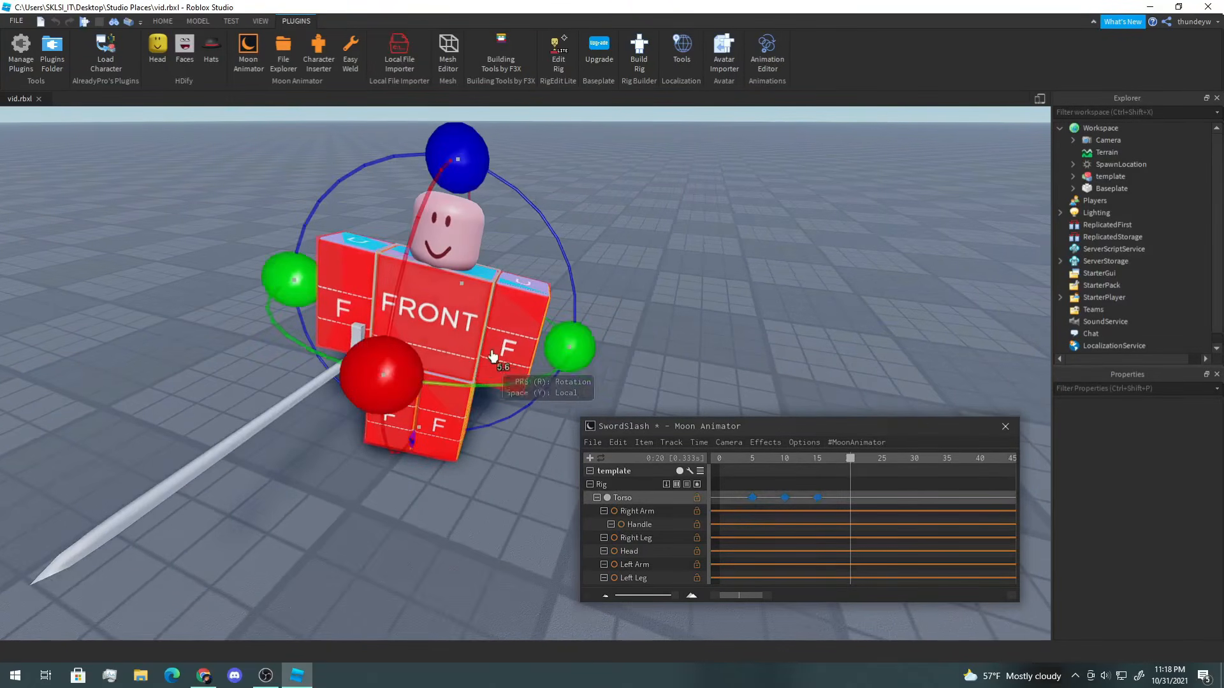
{"action": "right_click_drag", "start_coordinate": [572, 355], "coordinate": [543, 383]}
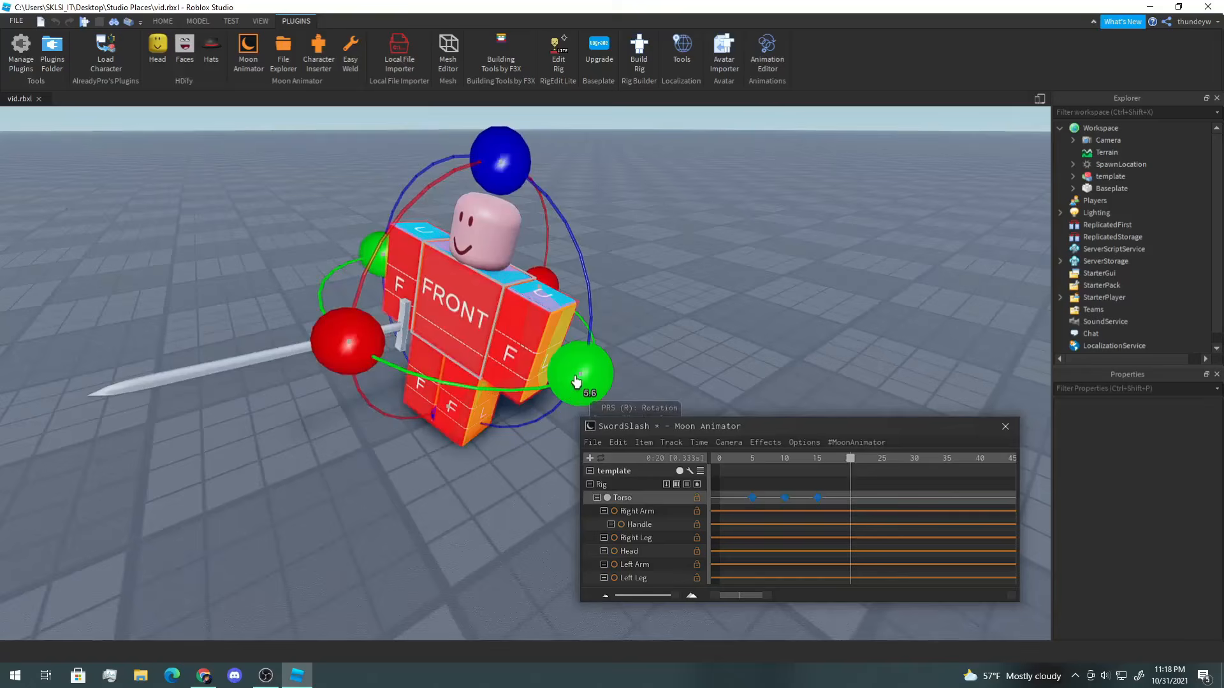
{"action": "mouse_move", "coordinate": [575, 381]}
{"action": "left_mouse_down"}
{"action": "mouse_move", "coordinate": [590, 258]}
{"action": "mouse_move", "coordinate": [614, 322]}
{"action": "mouse_move", "coordinate": [552, 265]}
{"action": "mouse_move", "coordinate": [592, 369]}
{"action": "mouse_move", "coordinate": [584, 376]}
{"action": "left_mouse_up"}
{"action": "left_click_drag", "start_coordinate": [394, 359], "coordinate": [401, 359]}
{"action": "right_click_drag", "start_coordinate": [444, 354], "coordinate": [444, 354]}
{"action": "key", "text": "d"}
{"action": "right_click_drag", "start_coordinate": [733, 366], "coordinate": [732, 366]}
{"action": "key", "text": "a"}
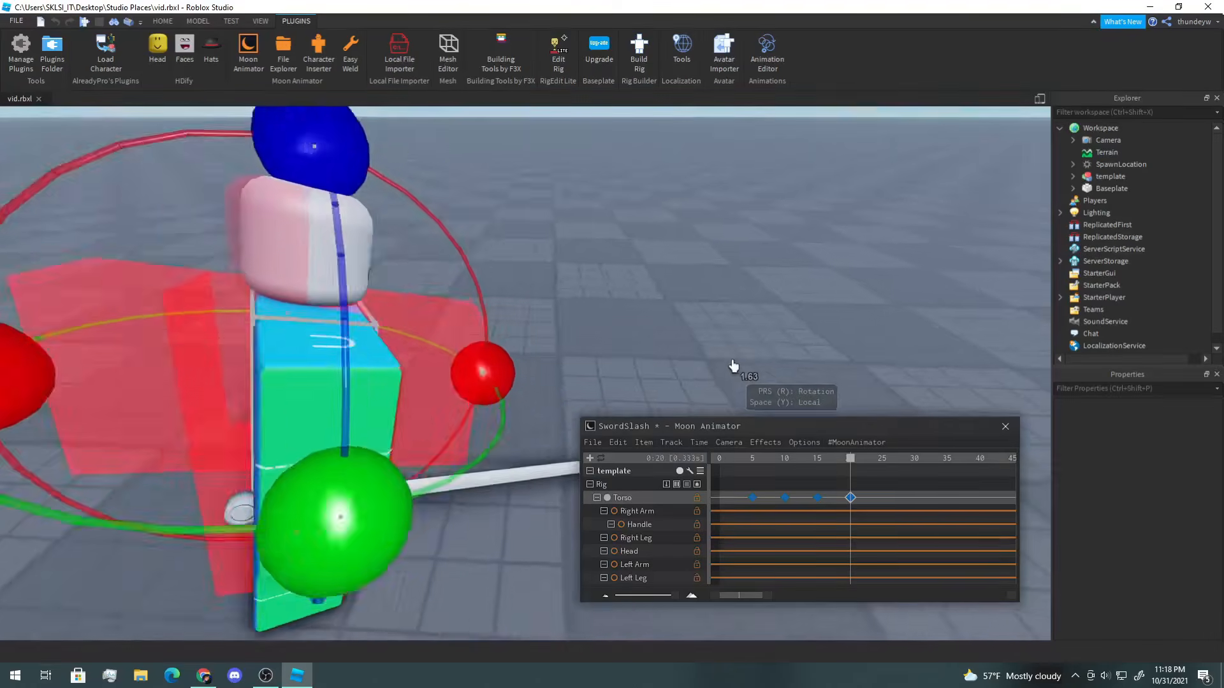
{"action": "left_click_drag", "start_coordinate": [747, 460], "coordinate": [851, 475]}
{"action": "key", "text": "d"}
{"action": "right_click_drag", "start_coordinate": [747, 325], "coordinate": [747, 326]}
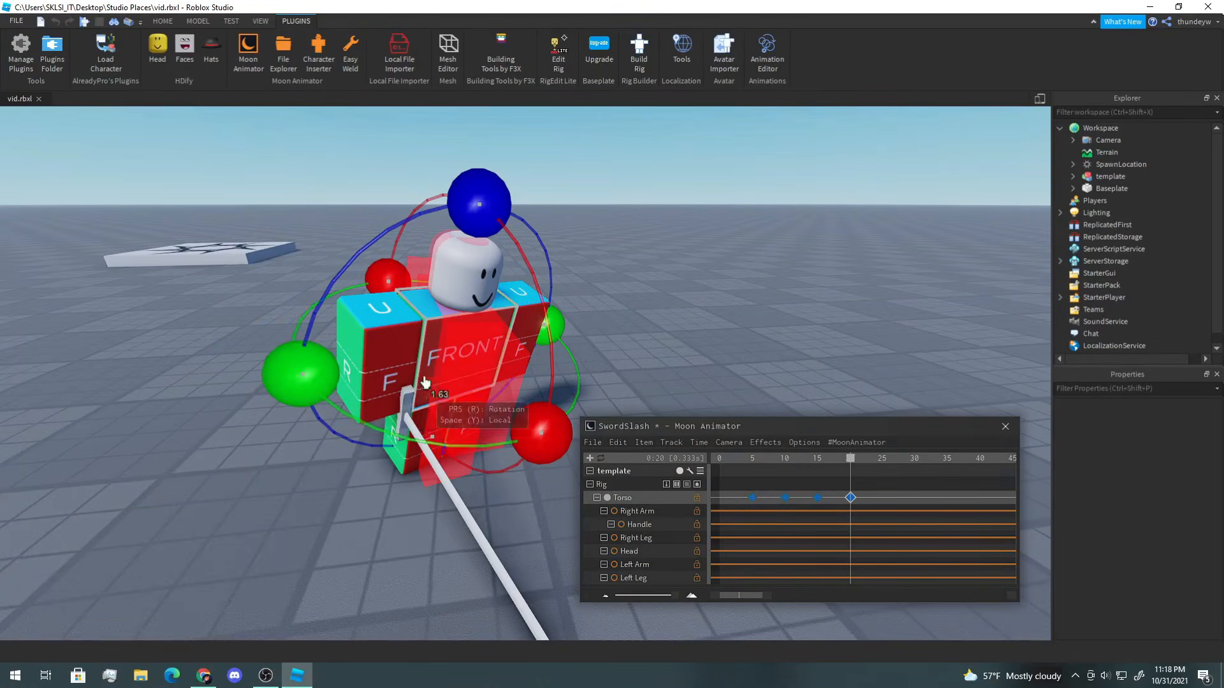
Step: Move to frame 25 and rotate the Torso further back, keying it
{"action": "left_click", "coordinate": [630, 272]}
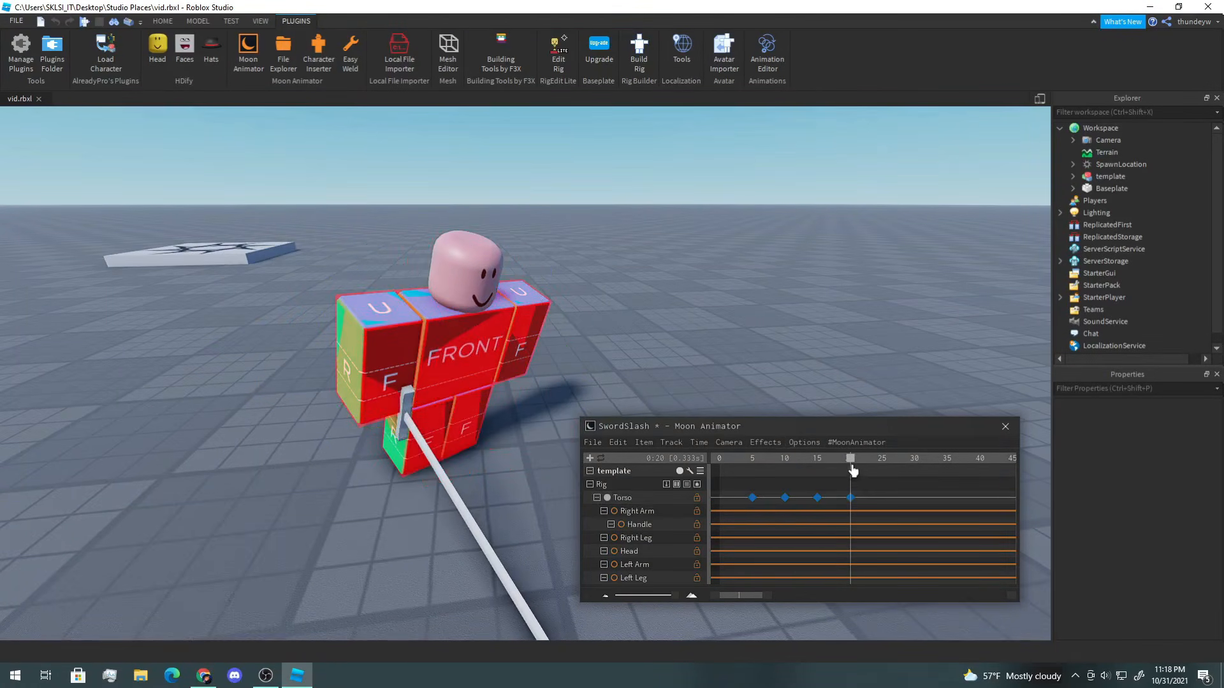
{"action": "left_click", "coordinate": [459, 363]}
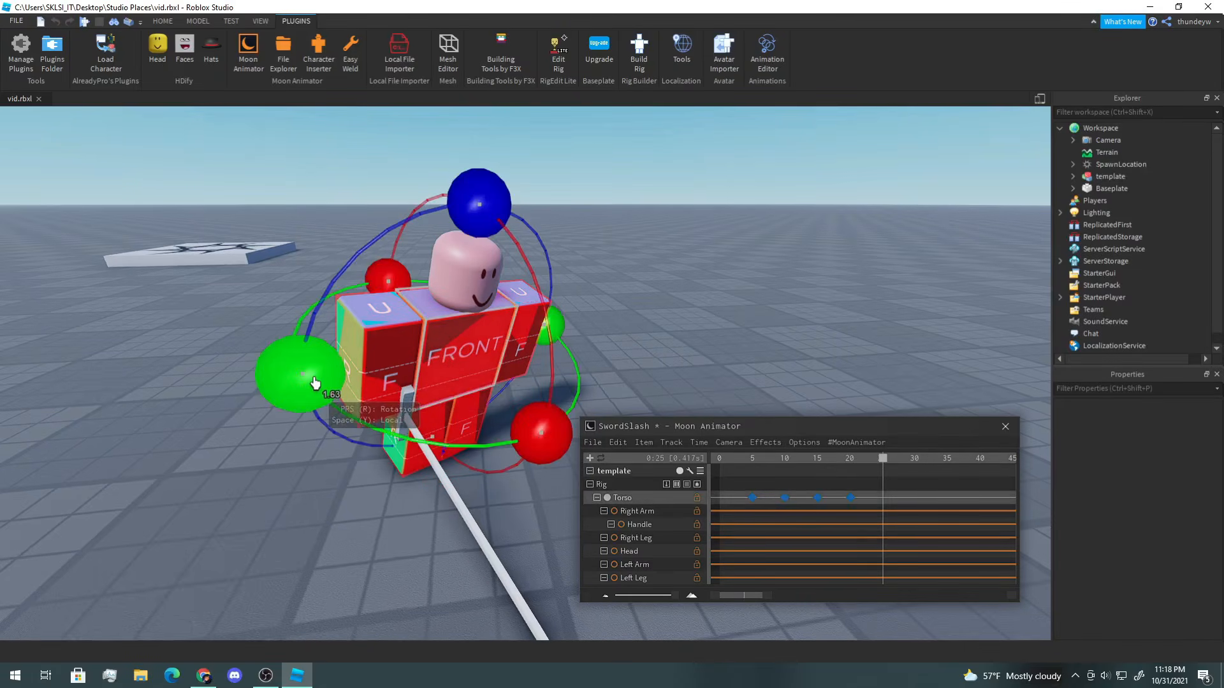
{"action": "left_click_drag", "start_coordinate": [301, 381], "coordinate": [321, 400]}
{"action": "left_click_drag", "start_coordinate": [553, 417], "coordinate": [548, 408]}
{"action": "left_click_drag", "start_coordinate": [488, 203], "coordinate": [510, 240]}
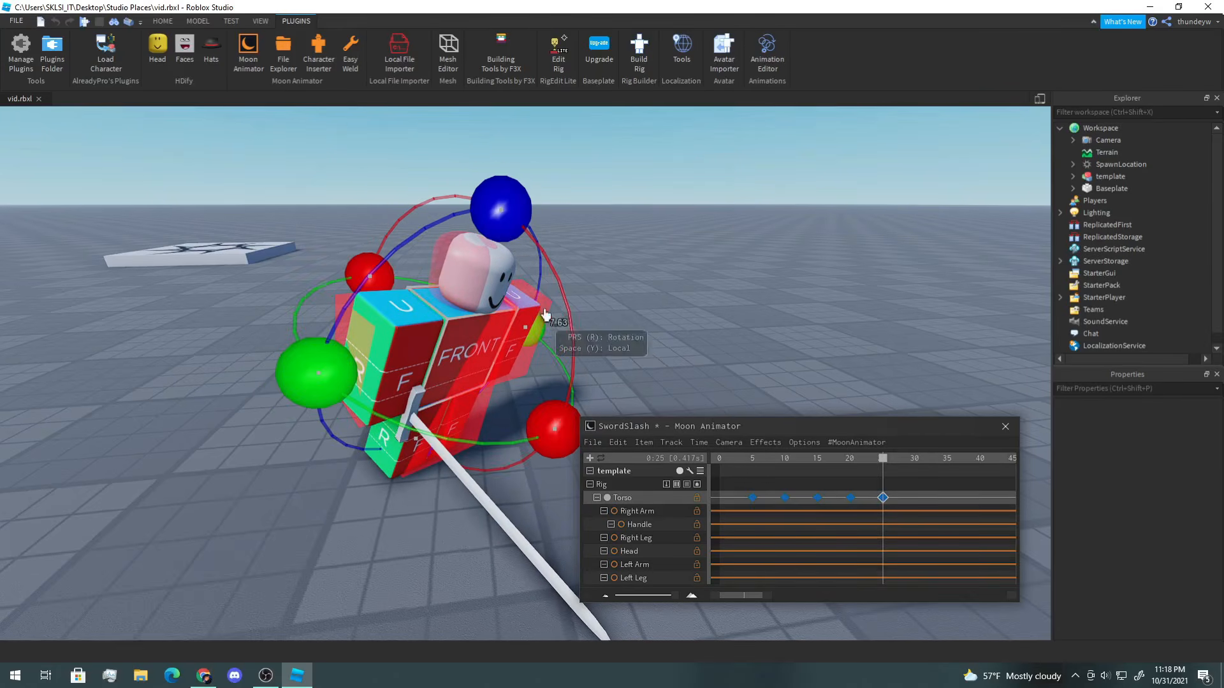
{"action": "key", "text": "space"}
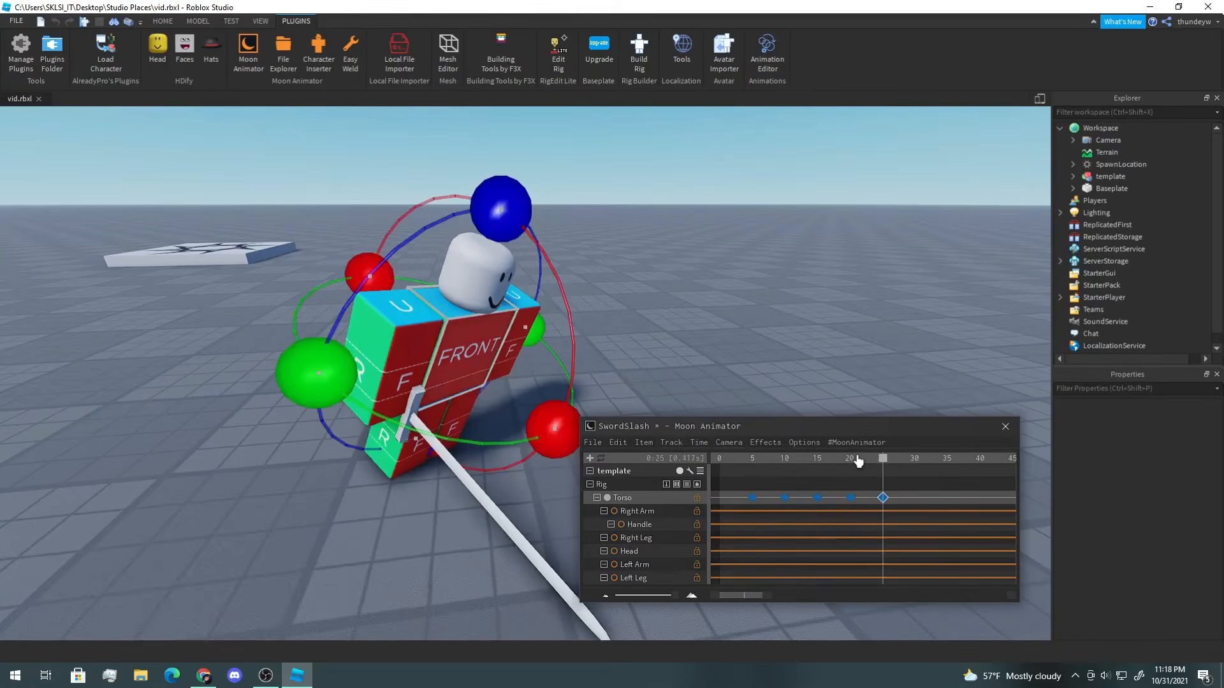
Step: Adjust the Torso's rotation at frame 20
{"action": "left_click", "coordinate": [850, 469]}
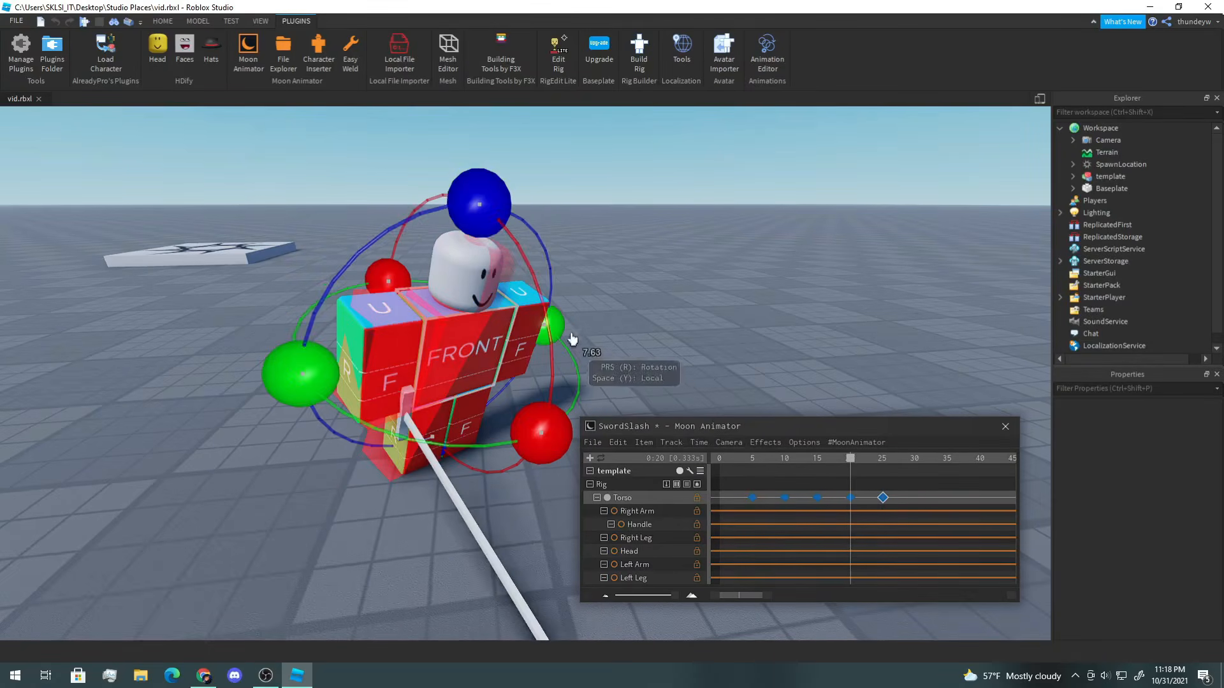
{"action": "left_click_drag", "start_coordinate": [478, 205], "coordinate": [523, 232]}
{"action": "left_click", "coordinate": [849, 407]}
{"action": "mouse_move", "coordinate": [891, 459]}
{"action": "left_mouse_down"}
{"action": "mouse_move", "coordinate": [747, 459]}
{"action": "mouse_move", "coordinate": [858, 488]}
{"action": "mouse_move", "coordinate": [872, 464]}
{"action": "mouse_move", "coordinate": [888, 470]}
{"action": "left_mouse_up"}
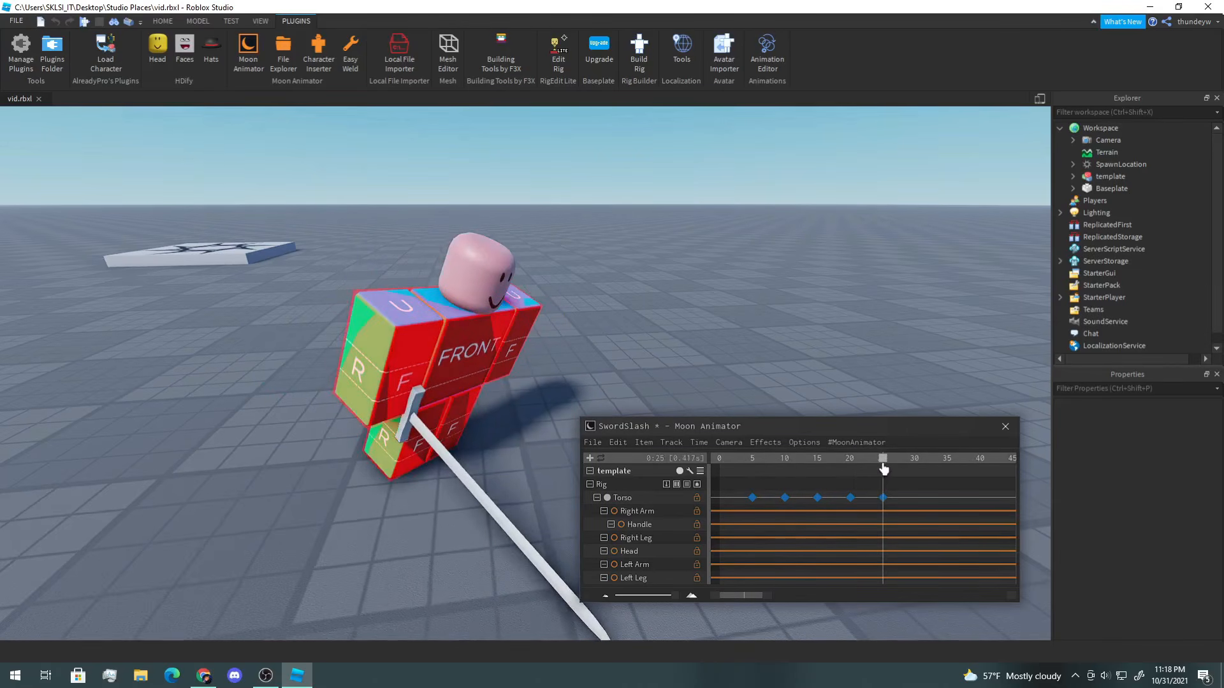
Step: Move to frame 30 and rotate the Torso toward its rest pose, keying it
{"action": "left_click", "coordinate": [471, 386]}
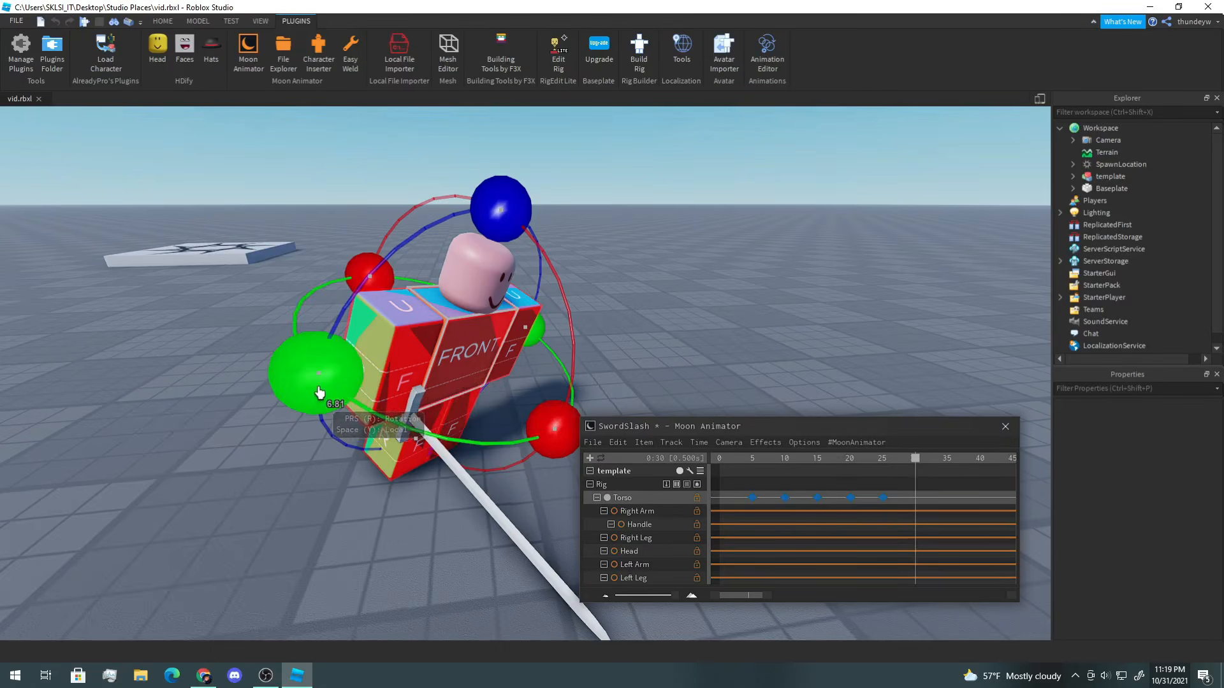
{"action": "left_click_drag", "start_coordinate": [315, 392], "coordinate": [288, 370]}
{"action": "left_click_drag", "start_coordinate": [499, 209], "coordinate": [505, 228]}
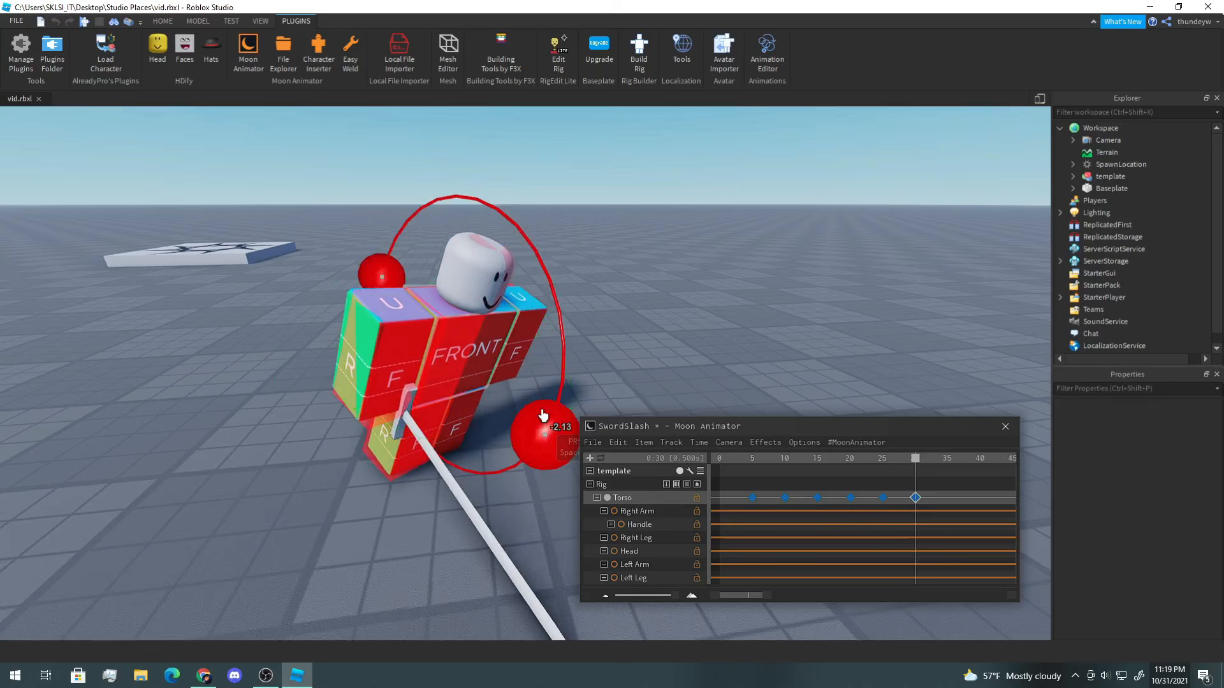
{"action": "left_click_drag", "start_coordinate": [546, 415], "coordinate": [549, 415]}
Step: Move to frame 35 and rotate the Torso back to its upright rest pose, keying it
{"action": "left_click", "coordinate": [948, 464]}
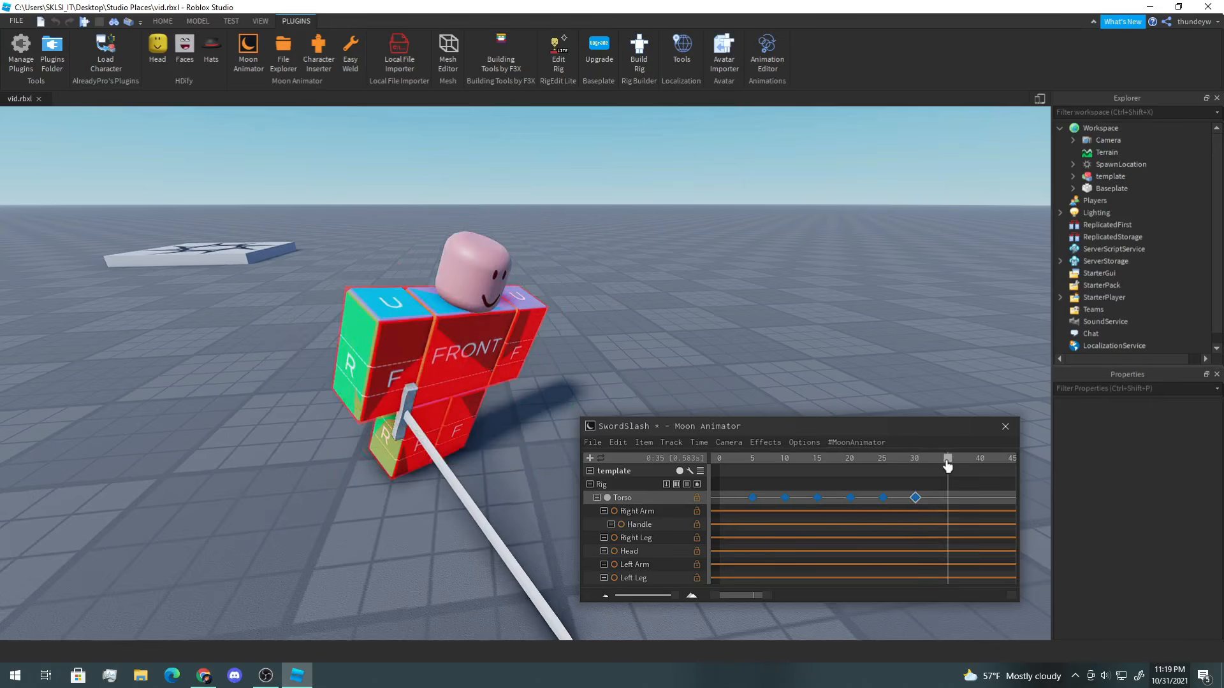
{"action": "mouse_move", "coordinate": [326, 383]}
{"action": "left_mouse_down"}
{"action": "mouse_move", "coordinate": [336, 387]}
{"action": "mouse_move", "coordinate": [324, 385]}
{"action": "left_mouse_up"}
{"action": "left_click_drag", "start_coordinate": [540, 429], "coordinate": [544, 431]}
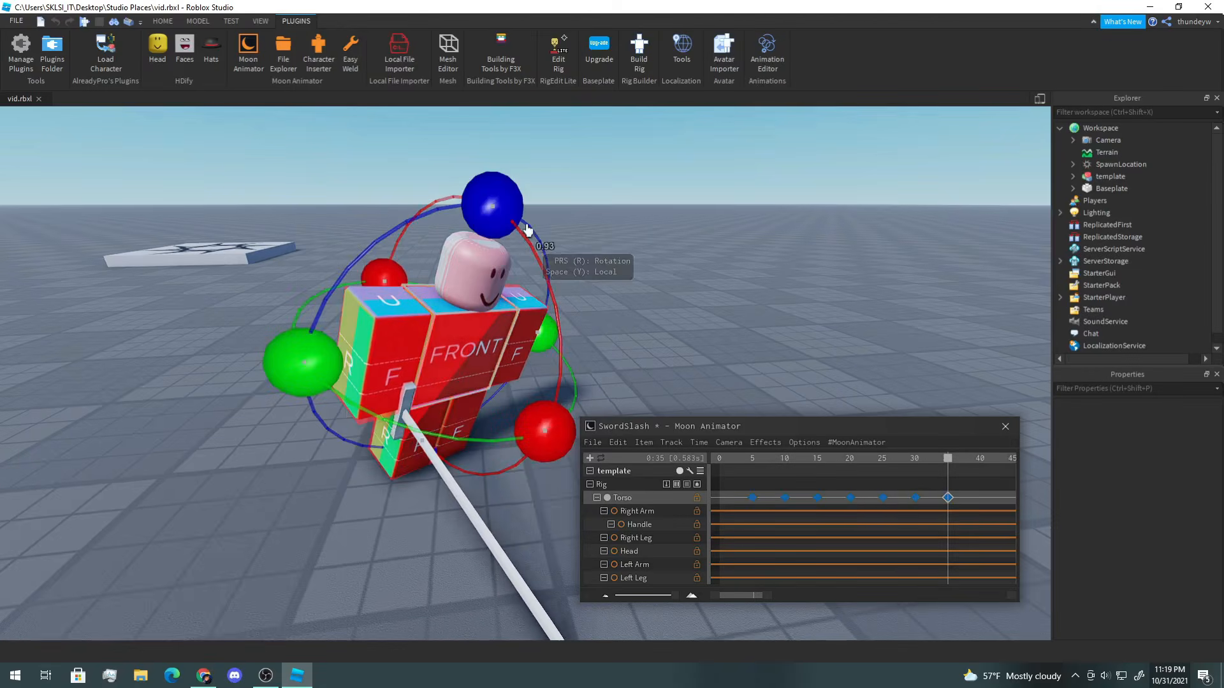
{"action": "left_click_drag", "start_coordinate": [519, 202], "coordinate": [576, 262]}
{"action": "left_click", "coordinate": [955, 489]}
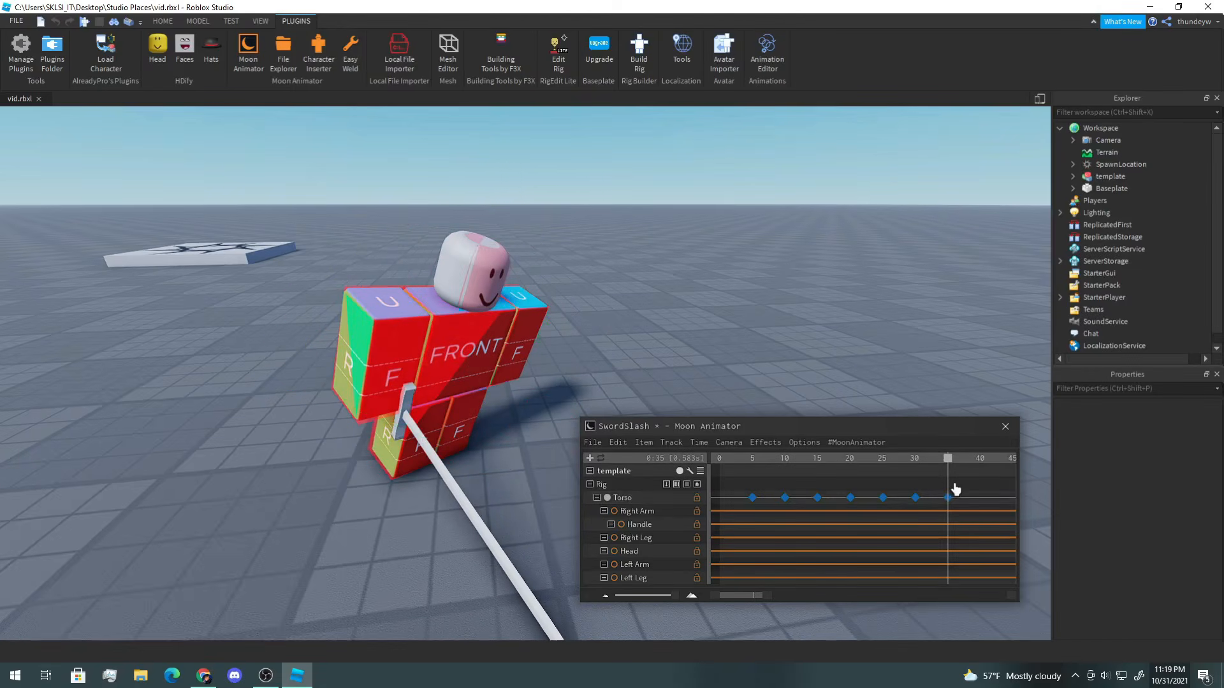
Step: Play back and scrub through the whole animation to review the slash
{"action": "key", "text": "space"}
{"action": "key", "text": "space"}
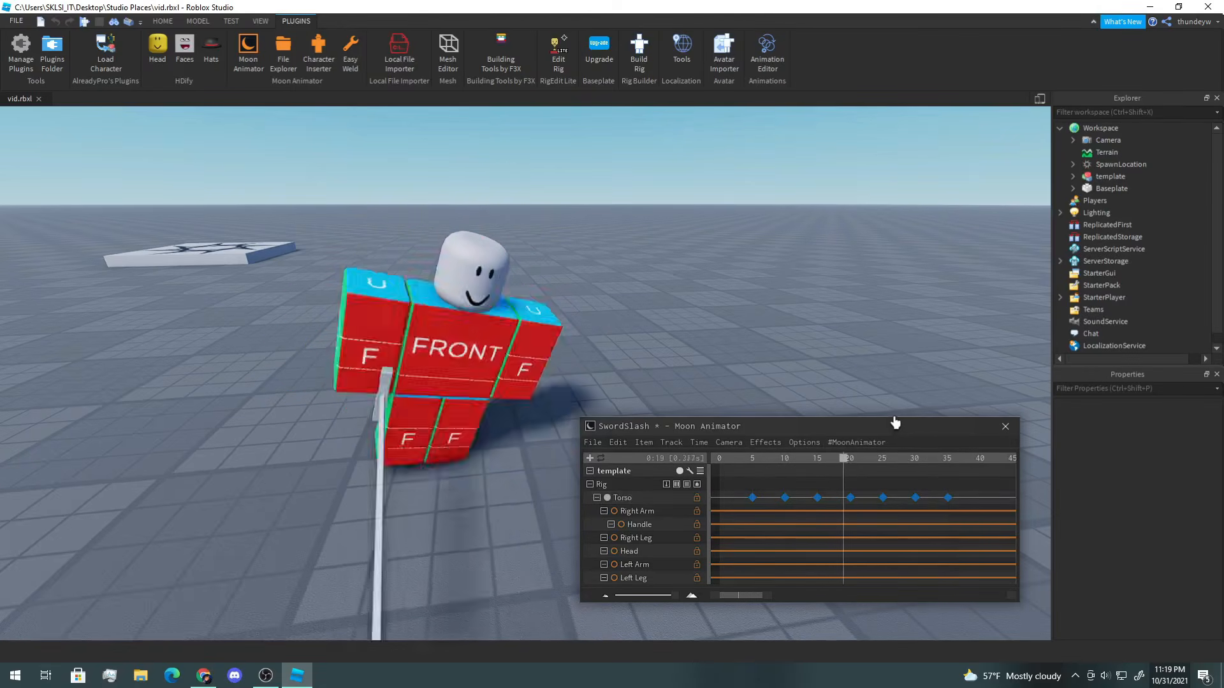
{"action": "key", "text": "space"}
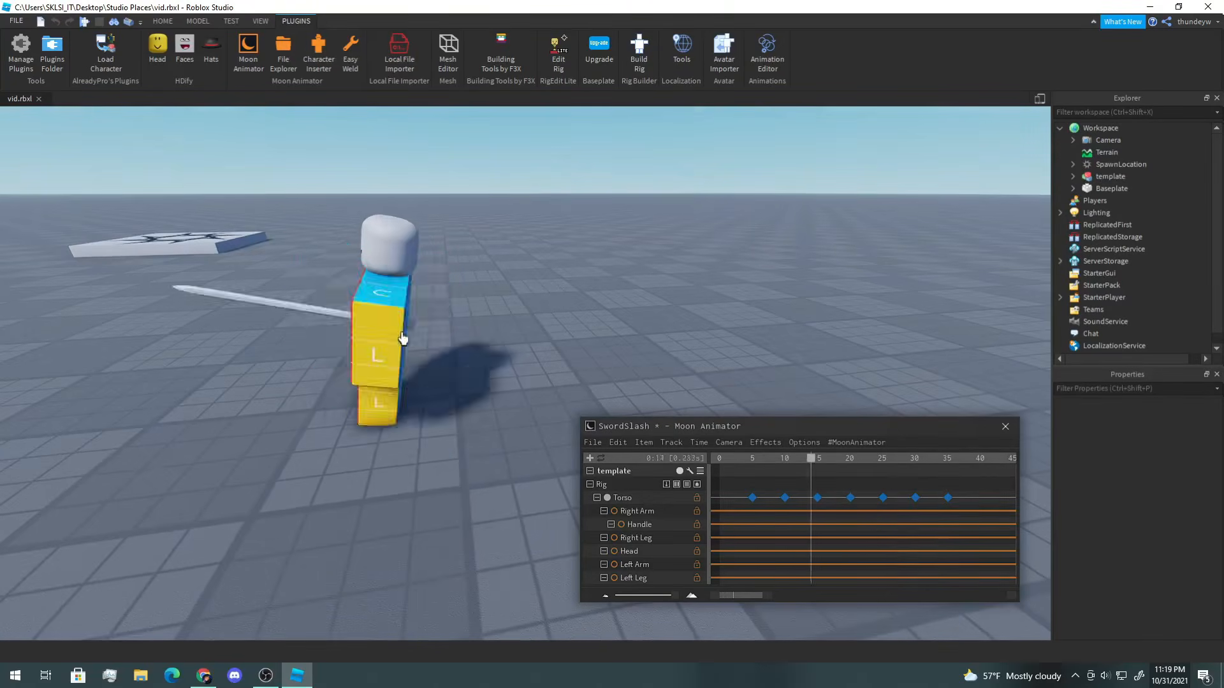
{"action": "left_click_drag", "start_coordinate": [888, 460], "coordinate": [686, 446]}
{"action": "right_click_drag", "start_coordinate": [730, 311], "coordinate": [730, 310]}
{"action": "key", "text": "space"}
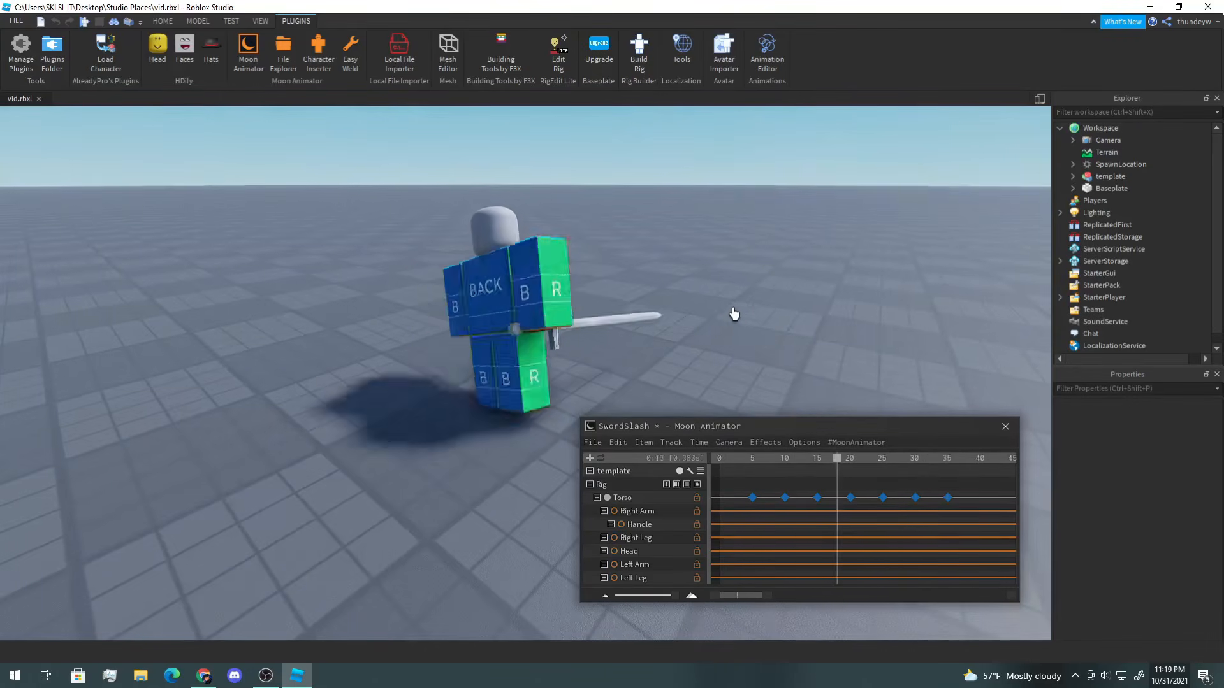
{"action": "left_click_drag", "start_coordinate": [762, 471], "coordinate": [807, 472]}
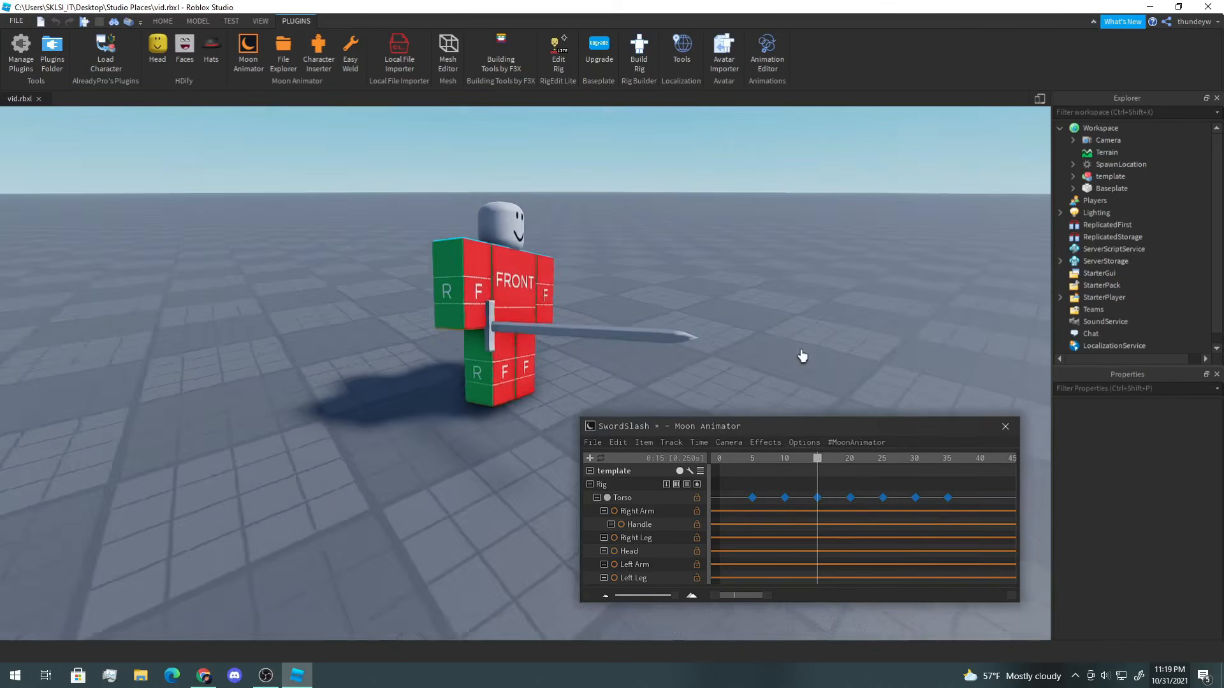
{"action": "right_click_drag", "start_coordinate": [801, 355], "coordinate": [801, 355]}
{"action": "left_click", "coordinate": [771, 469]}
{"action": "left_click_drag", "start_coordinate": [771, 467], "coordinate": [713, 460]}
{"action": "key", "text": "space"}
{"action": "key", "text": "d"}
{"action": "right_click_drag", "start_coordinate": [718, 380], "coordinate": [718, 380]}
{"action": "key", "text": "space"}
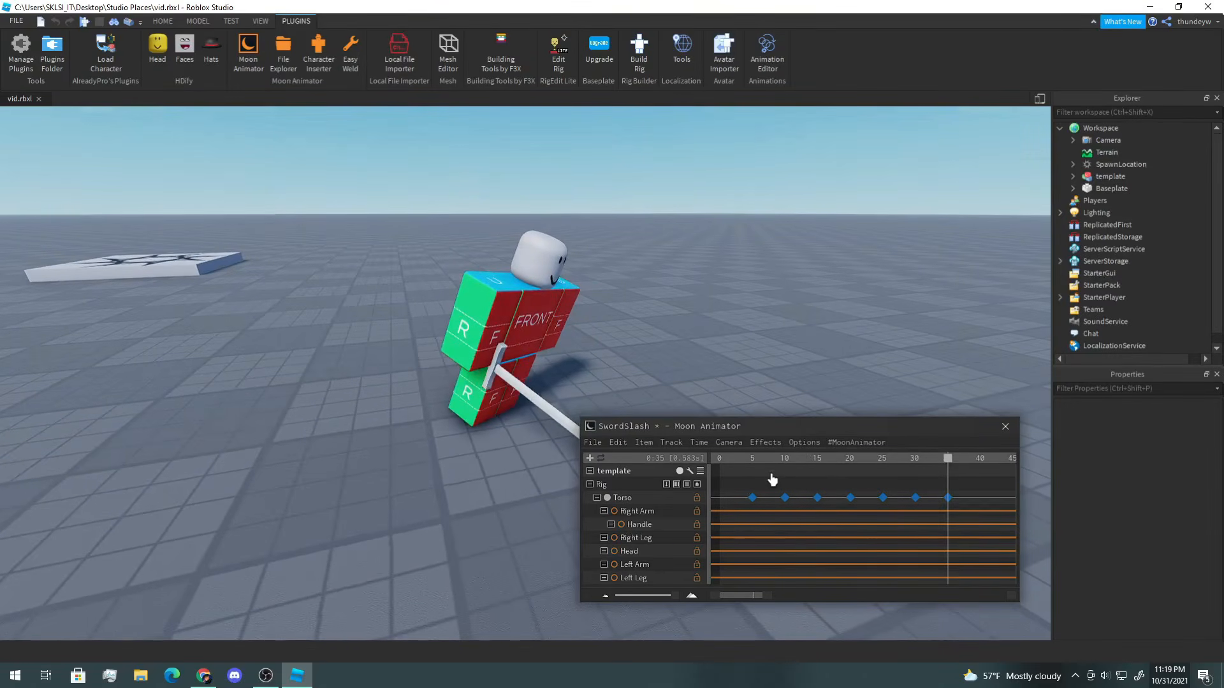
Step: Select the Torso, move to frame 5, and switch its gizmo to world-space position mode to nudge it
{"action": "left_click", "coordinate": [517, 329]}
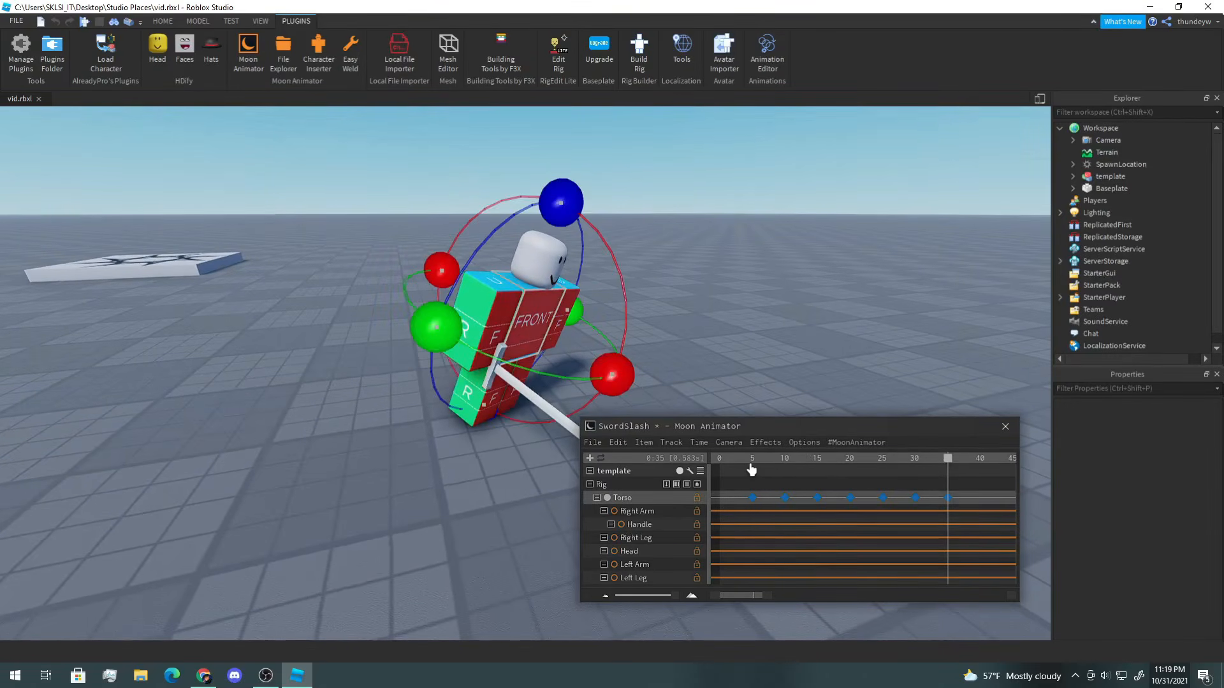
{"action": "mouse_move", "coordinate": [751, 469]}
{"action": "left_mouse_down"}
{"action": "mouse_move", "coordinate": [700, 464]}
{"action": "mouse_move", "coordinate": [745, 468]}
{"action": "left_mouse_up"}
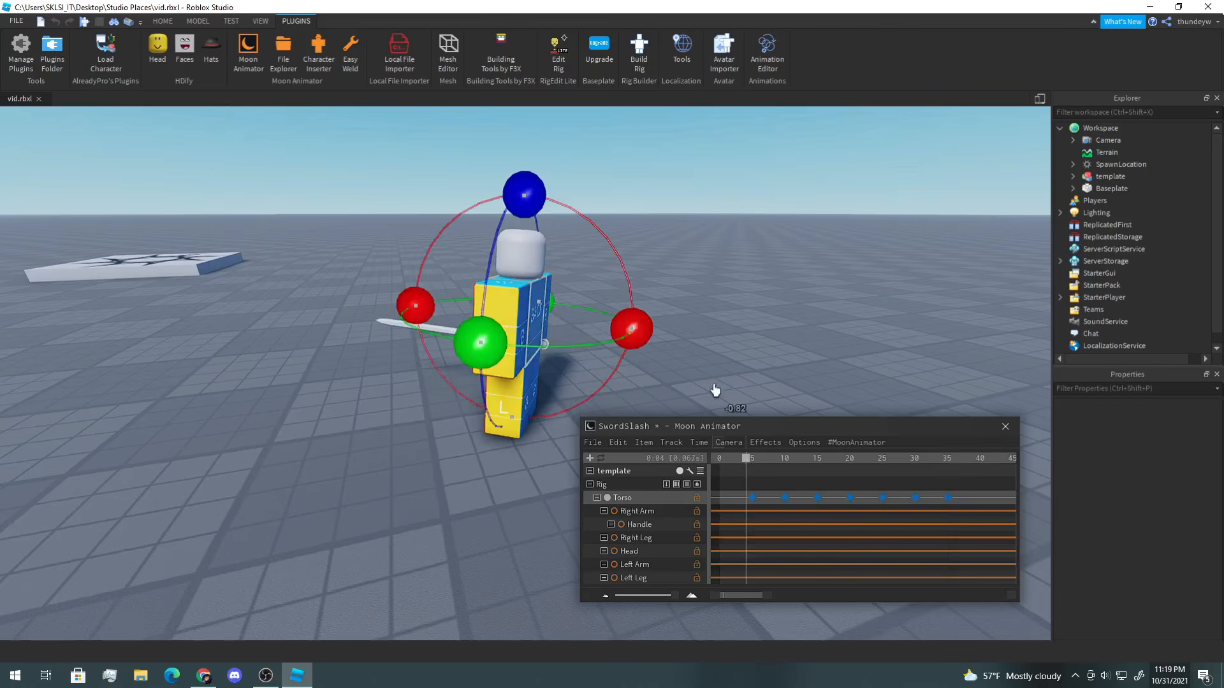
{"action": "key", "text": "a"}
{"action": "right_click_drag", "start_coordinate": [710, 361], "coordinate": [710, 361]}
{"action": "right_click_drag", "start_coordinate": [602, 325], "coordinate": [602, 326]}
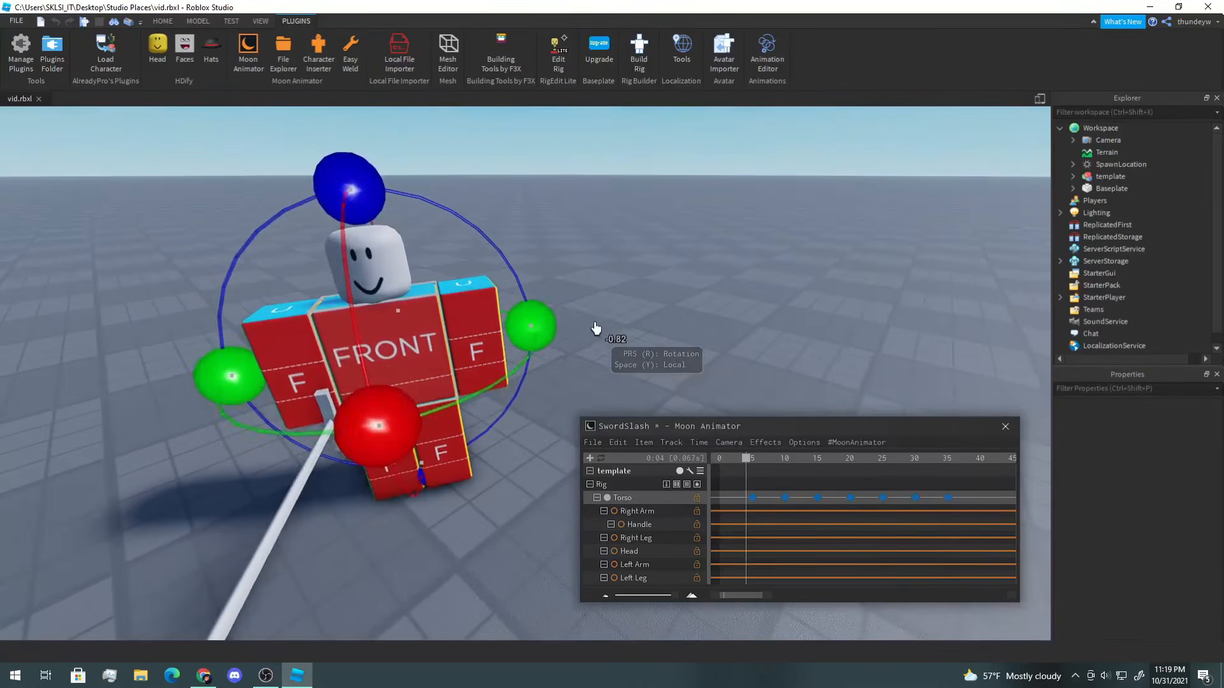
{"action": "key", "text": "r"}
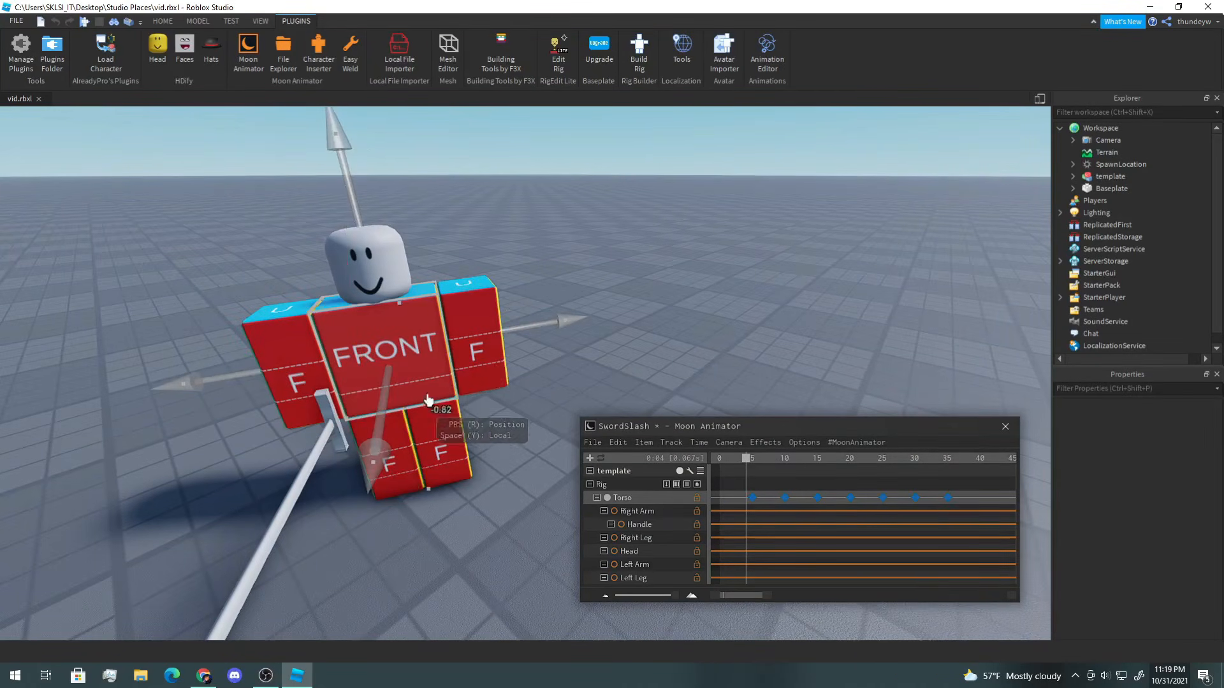
{"action": "mouse_move", "coordinate": [749, 462]}
{"action": "left_mouse_down"}
{"action": "mouse_move", "coordinate": [733, 464]}
{"action": "mouse_move", "coordinate": [767, 470]}
{"action": "mouse_move", "coordinate": [751, 471]}
{"action": "left_mouse_up"}
{"action": "right_click_drag", "start_coordinate": [559, 354], "coordinate": [538, 346]}
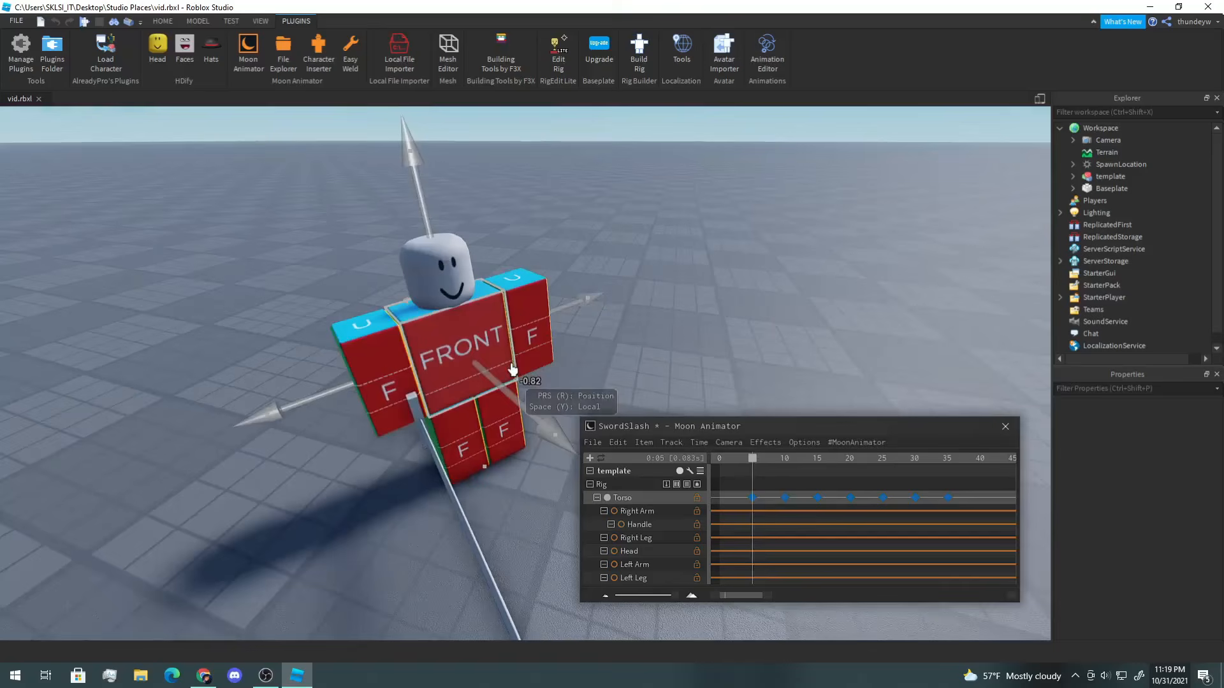
{"action": "key", "text": "y"}
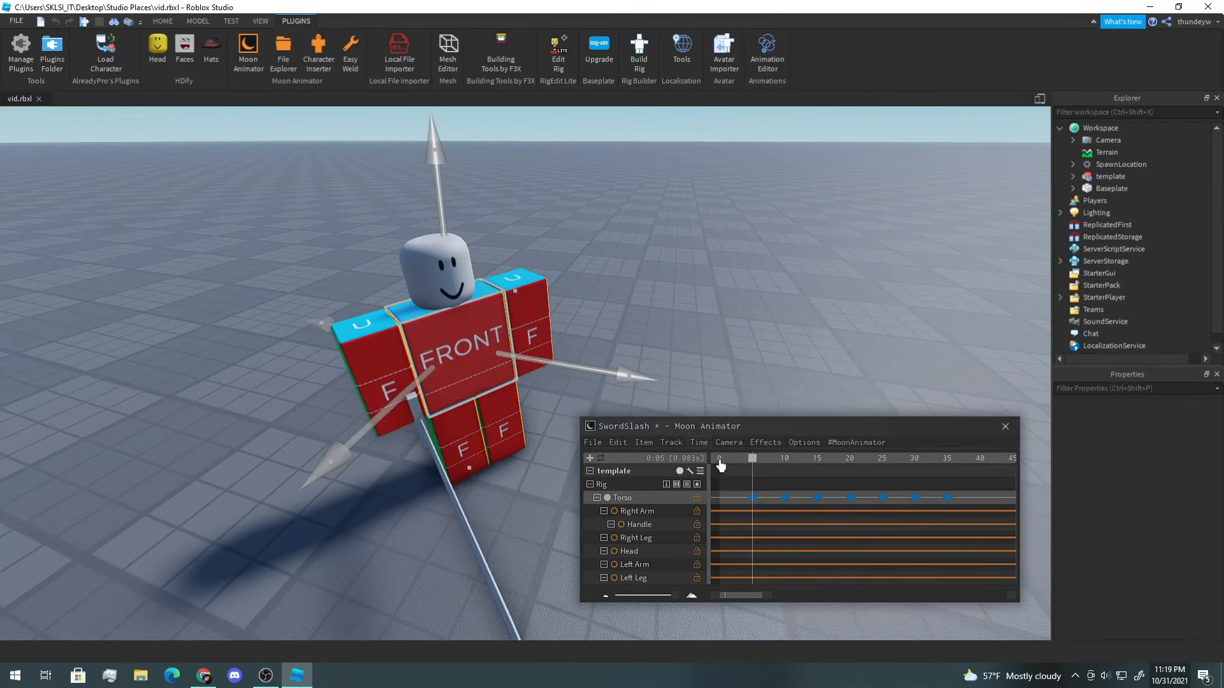
{"action": "right_click_drag", "start_coordinate": [758, 345], "coordinate": [761, 402]}
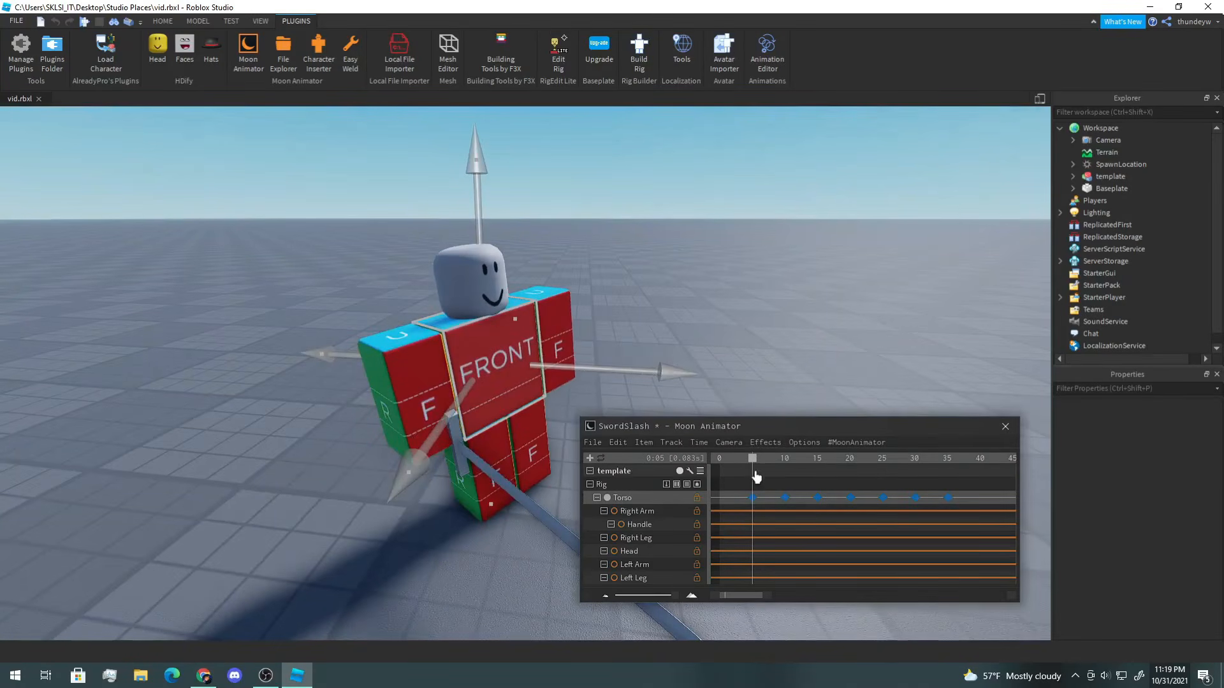
Step: Move to frame 10 and shift the Torso sideways along its X axis, keying it
{"action": "left_click_drag", "start_coordinate": [743, 466], "coordinate": [788, 477]}
{"action": "scroll", "coordinate": [595, 293], "scroll_direction": "down", "scroll_amount": 1}
{"action": "right_click_drag", "start_coordinate": [595, 294], "coordinate": [599, 331]}
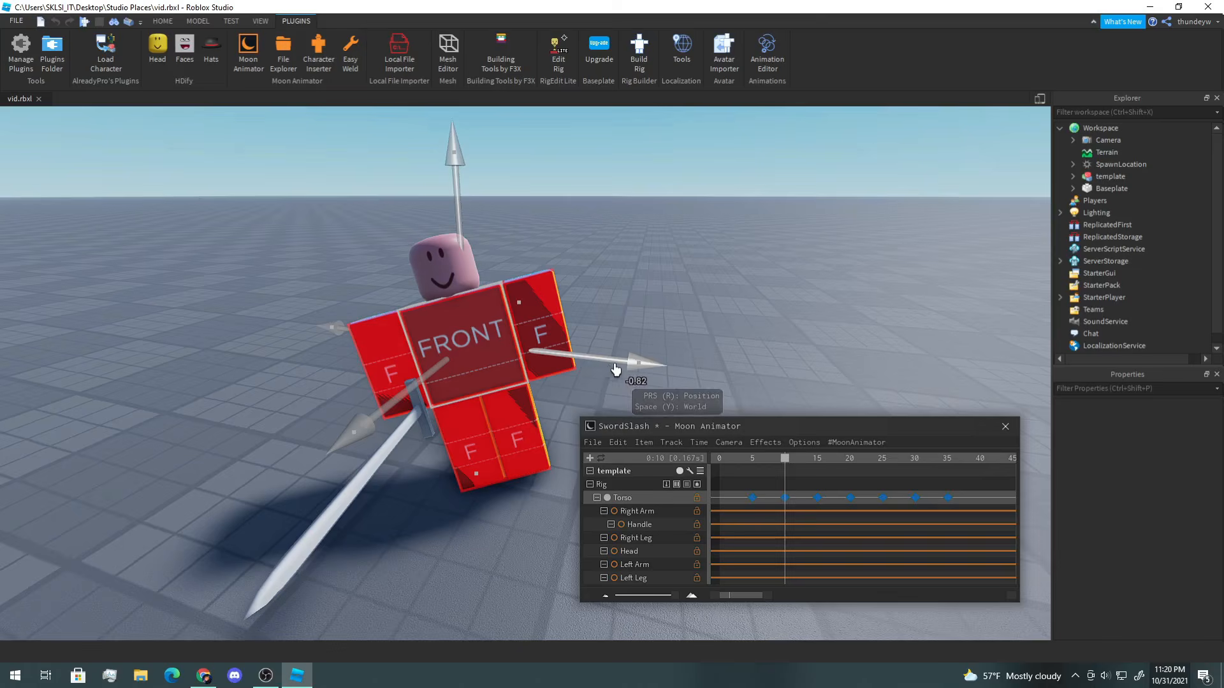
{"action": "left_click_drag", "start_coordinate": [609, 368], "coordinate": [591, 367]}
Step: Move to frame 18 and rotate the Torso about its vertical axis, adding a keyframe there
{"action": "left_click_drag", "start_coordinate": [786, 463], "coordinate": [812, 466]}
{"action": "right_click_drag", "start_coordinate": [771, 322], "coordinate": [770, 322]}
{"action": "left_click_drag", "start_coordinate": [817, 468], "coordinate": [854, 475]}
{"action": "right_click_drag", "start_coordinate": [769, 354], "coordinate": [768, 354]}
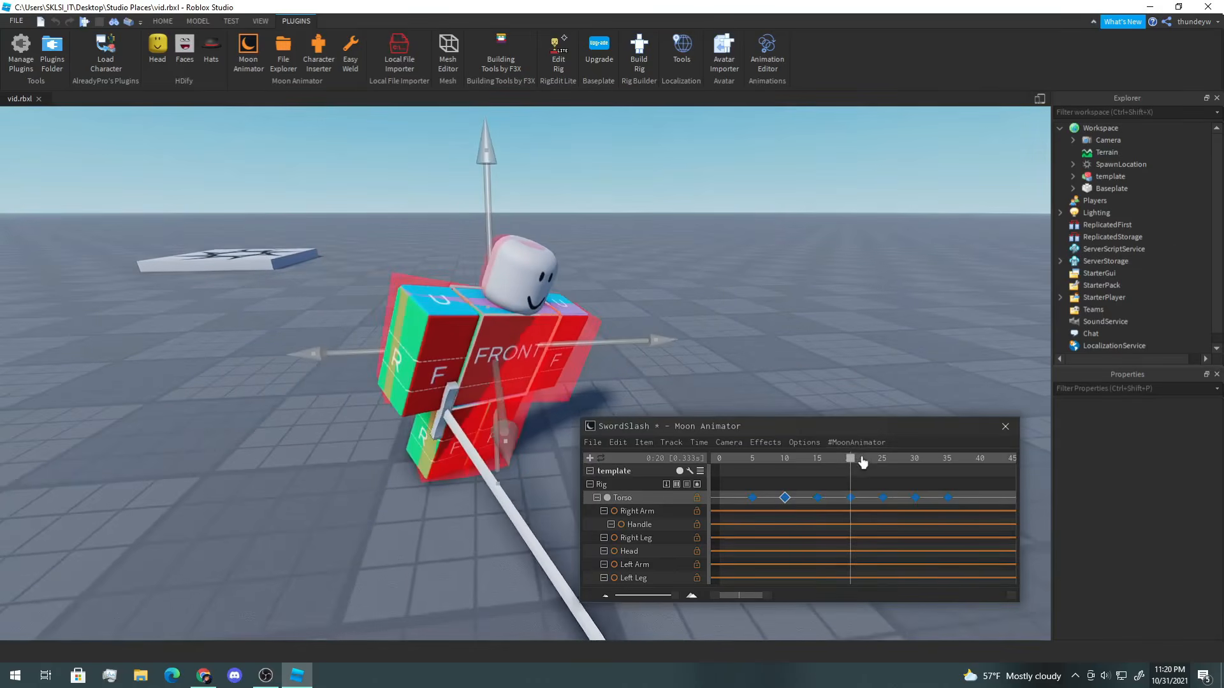
{"action": "left_click_drag", "start_coordinate": [852, 466], "coordinate": [836, 471]}
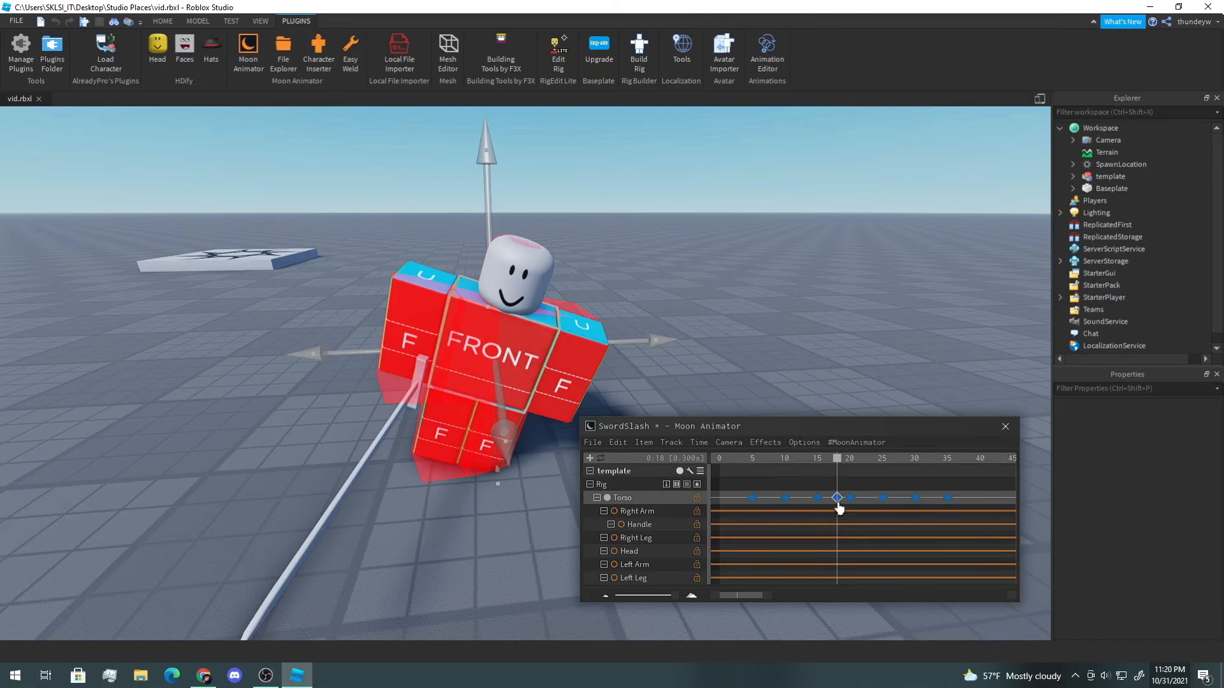
{"action": "key", "text": "r"}
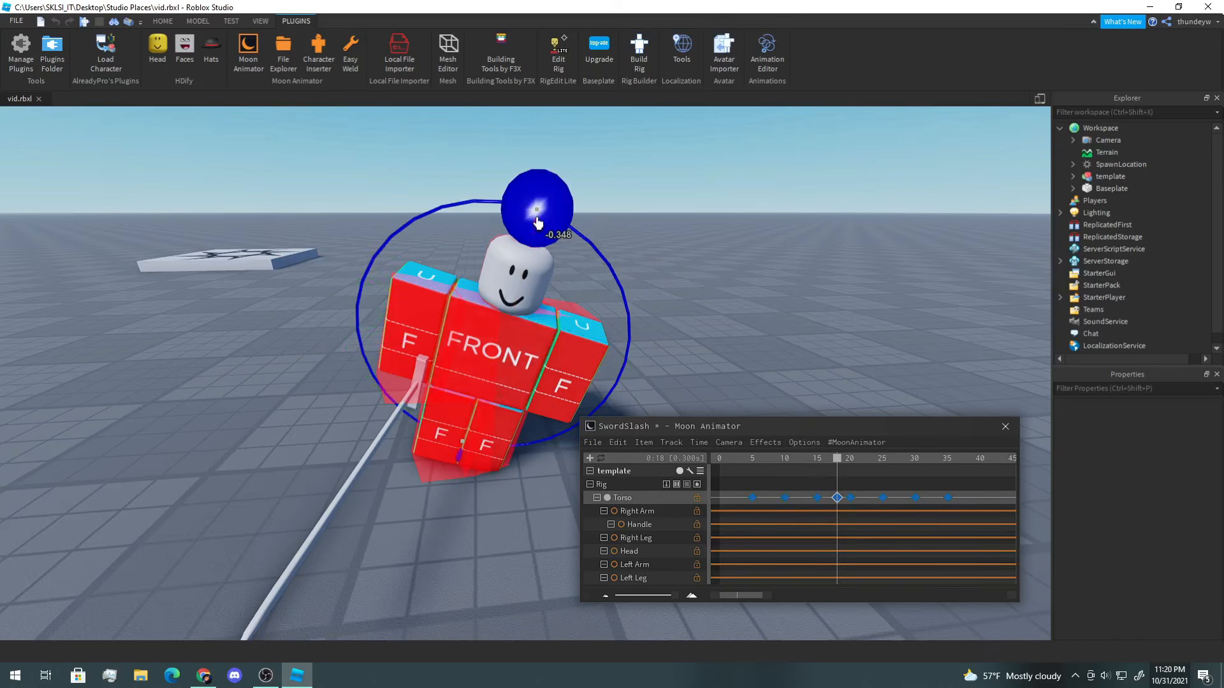
{"action": "left_click_drag", "start_coordinate": [537, 222], "coordinate": [479, 225]}
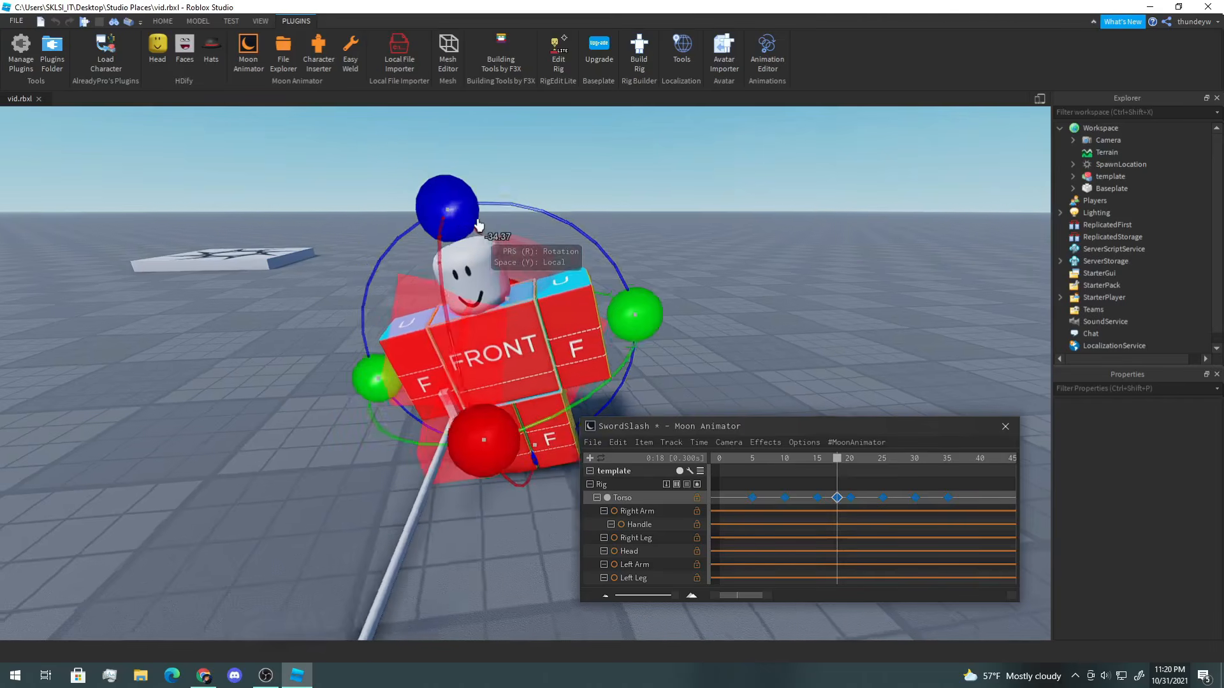
{"action": "key", "text": "a"}
{"action": "right_click_drag", "start_coordinate": [478, 225], "coordinate": [479, 226]}
Step: Switch back to position mode and drag the Torso along its X axis at frame 18
{"action": "key", "text": "r"}
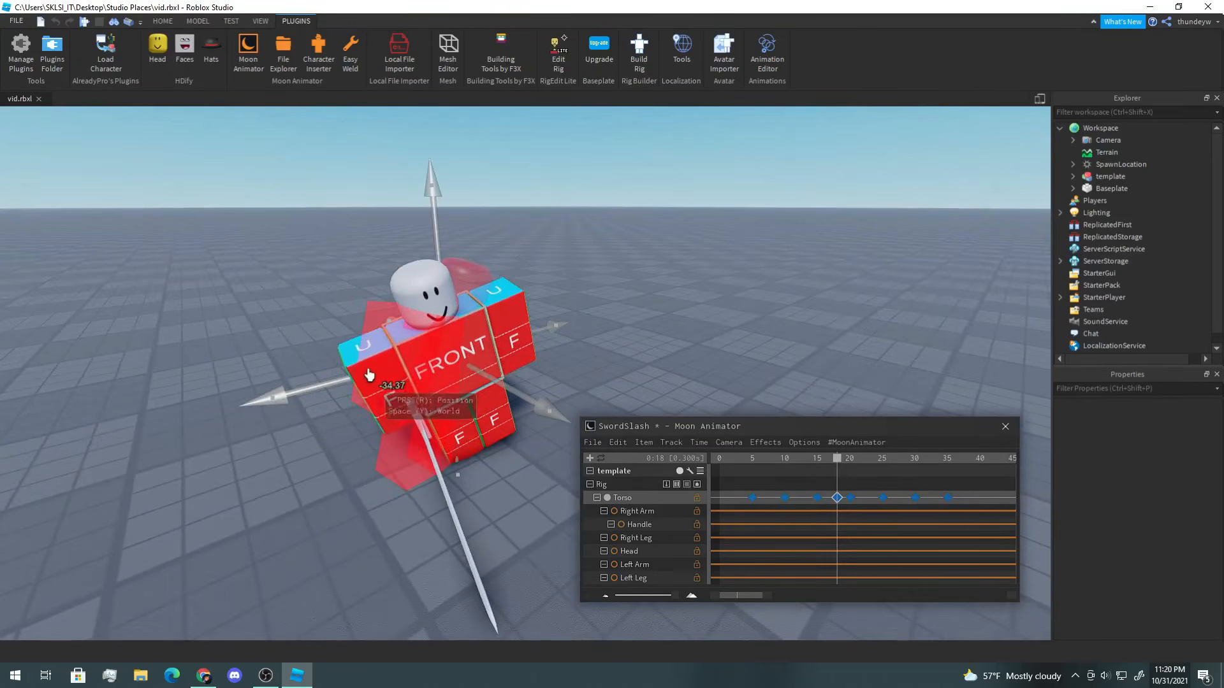
{"action": "left_click_drag", "start_coordinate": [337, 383], "coordinate": [293, 387]}
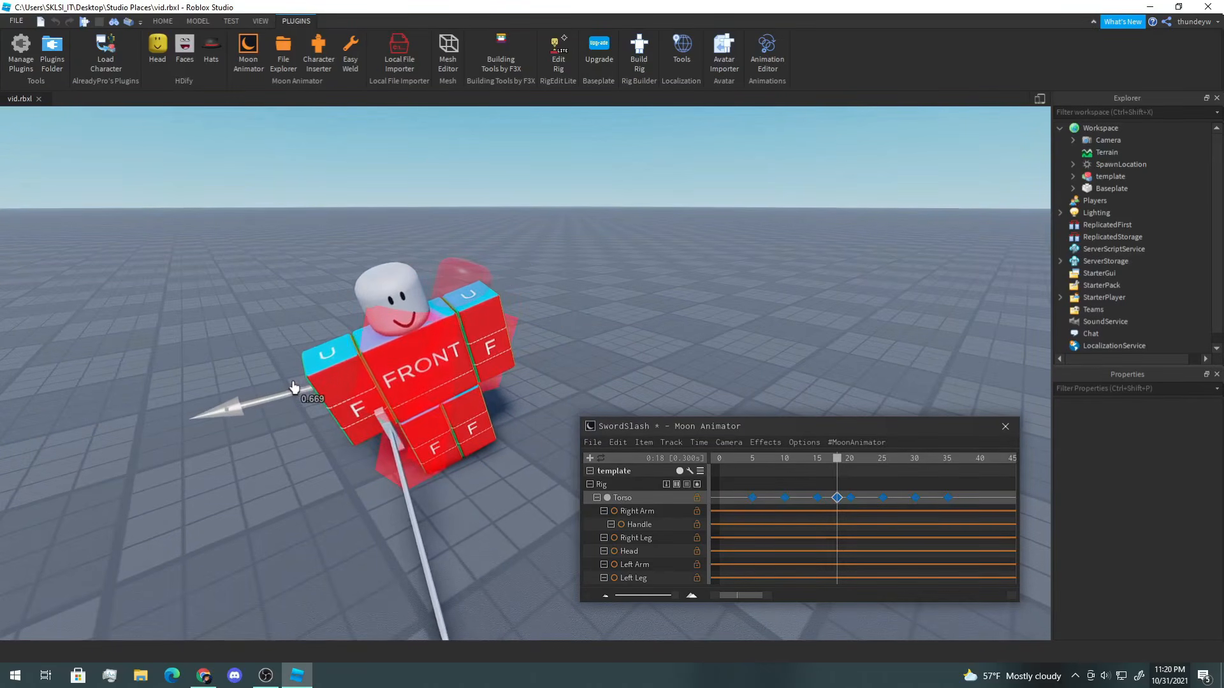
{"action": "right_click_drag", "start_coordinate": [562, 315], "coordinate": [561, 314]}
{"action": "key", "text": "a"}
{"action": "right_click_drag", "start_coordinate": [470, 350], "coordinate": [470, 350]}
{"action": "key", "text": "d"}
{"action": "right_click_drag", "start_coordinate": [587, 289], "coordinate": [587, 290]}
Step: Compare frames 15 and 18, then shift the Torso further sideways along the X axis at frame 18
{"action": "left_click_drag", "start_coordinate": [864, 475], "coordinate": [839, 464]}
{"action": "right_click_drag", "start_coordinate": [811, 364], "coordinate": [801, 355]}
{"action": "key", "text": "d"}
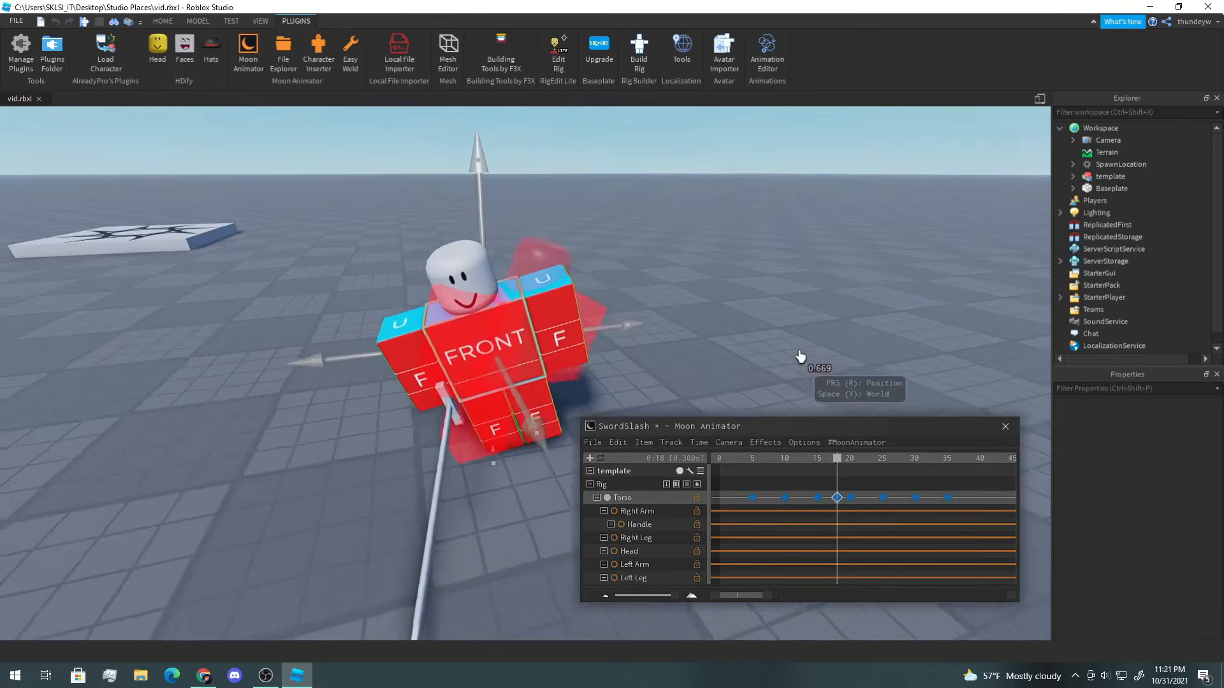
{"action": "left_click_drag", "start_coordinate": [852, 460], "coordinate": [817, 465]}
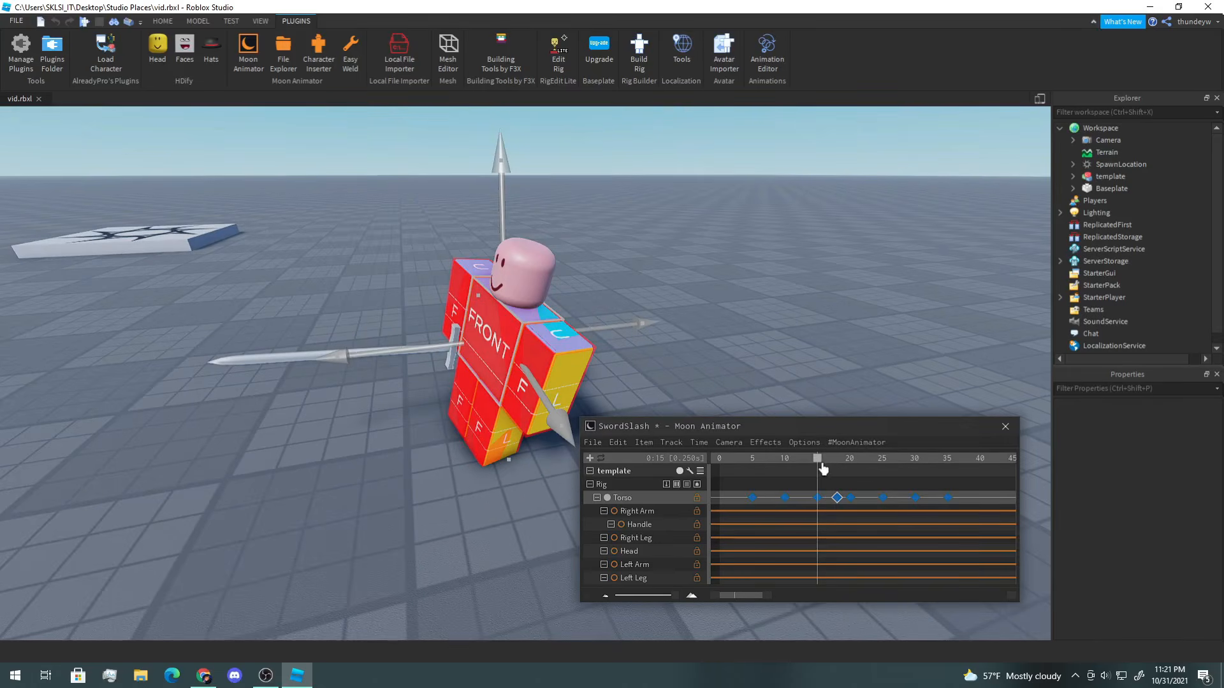
{"action": "left_click_drag", "start_coordinate": [823, 465], "coordinate": [837, 465]}
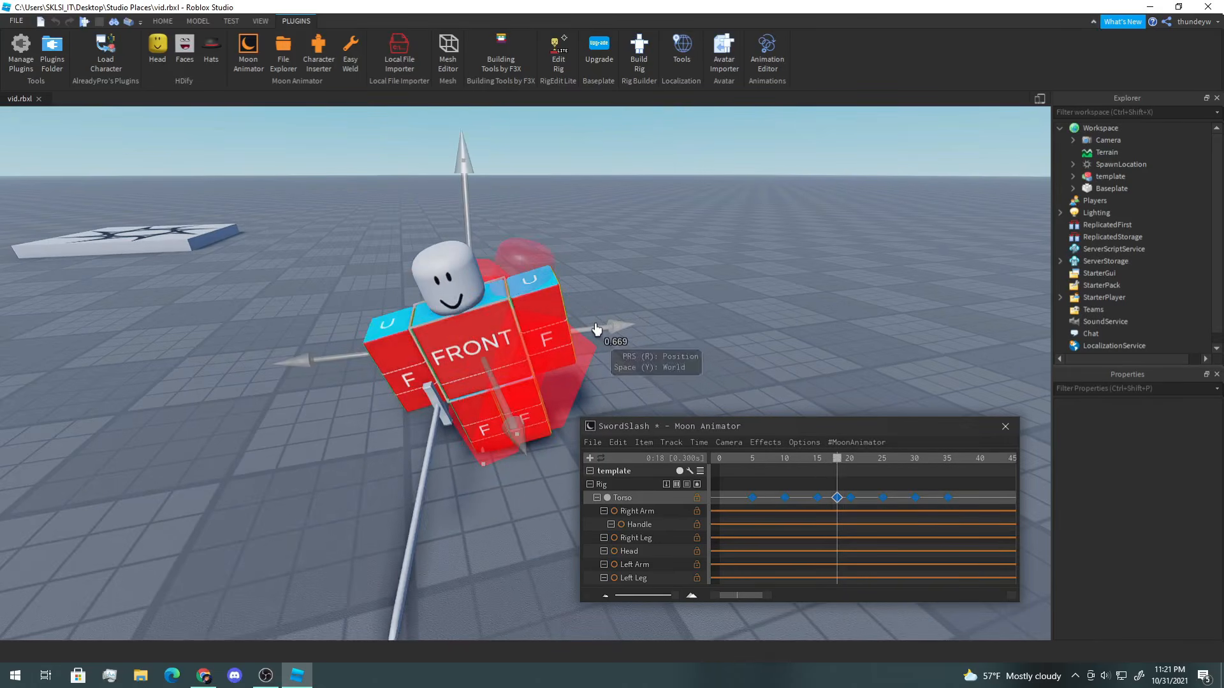
{"action": "left_click_drag", "start_coordinate": [597, 330], "coordinate": [562, 327]}
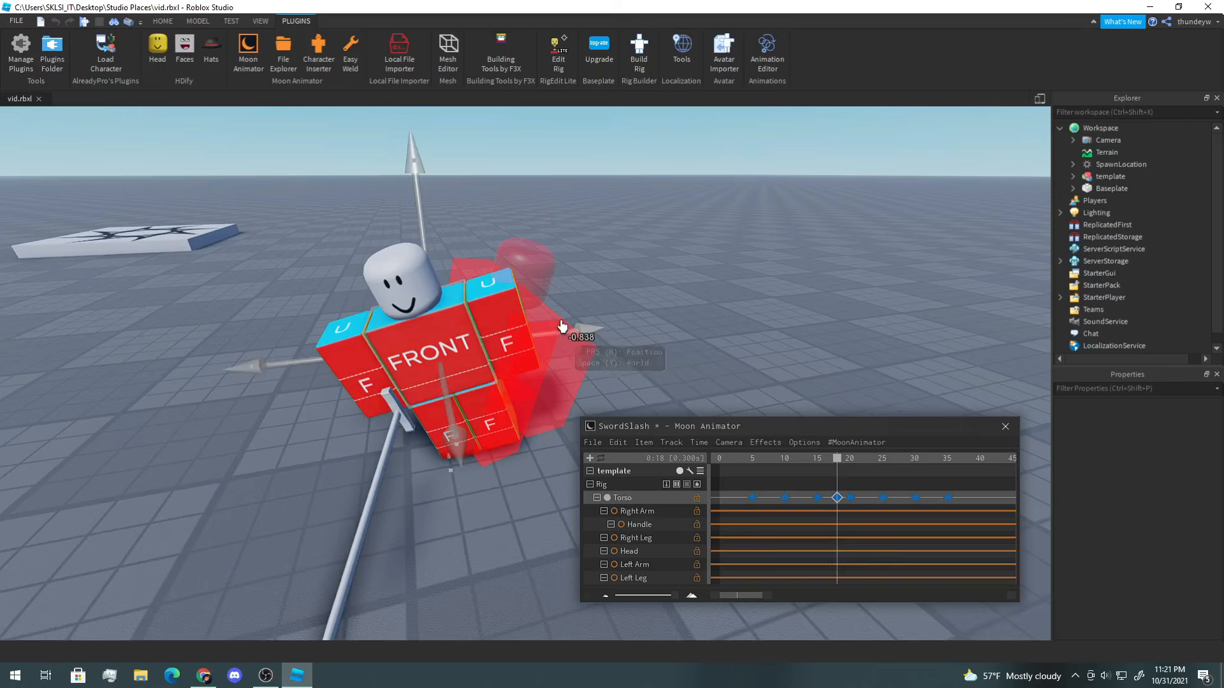
{"action": "left_click", "coordinate": [710, 348]}
Step: Play back and scrub through the animation to review the slash motion
{"action": "left_click_drag", "start_coordinate": [833, 464], "coordinate": [765, 464]}
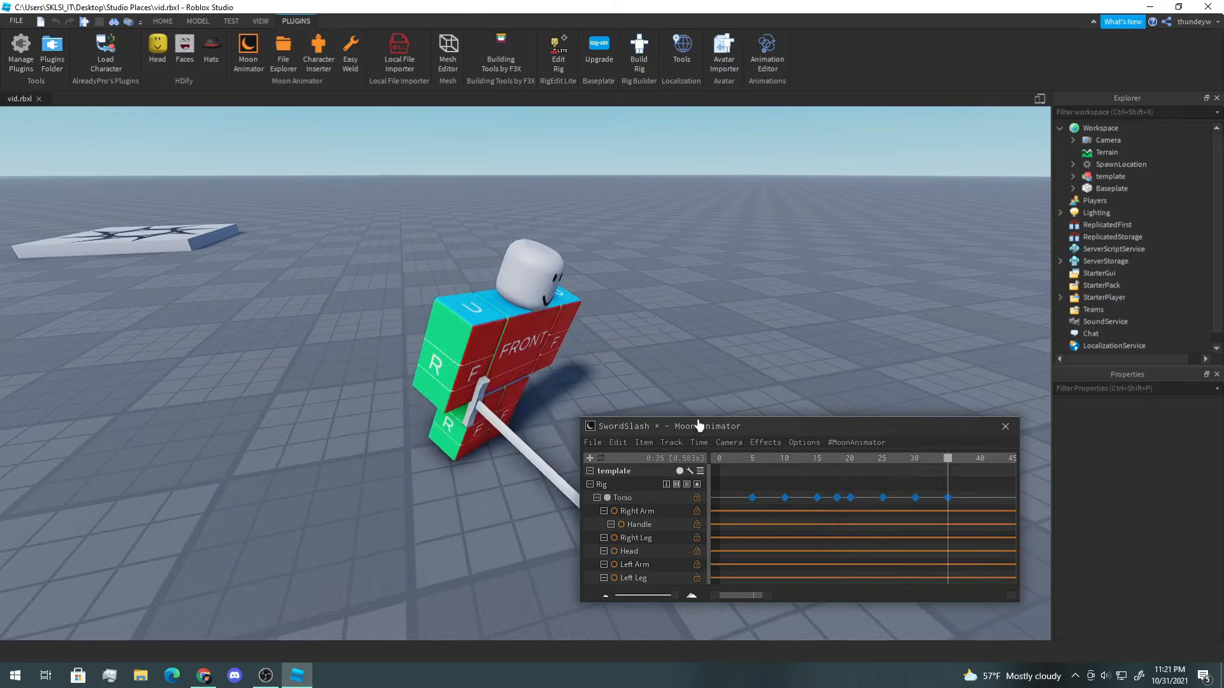
{"action": "scroll", "coordinate": [791, 369], "scroll_direction": "down", "scroll_amount": 3}
{"action": "right_click_drag", "start_coordinate": [791, 367], "coordinate": [778, 370]}
{"action": "key", "text": "space"}
{"action": "key", "text": "space"}
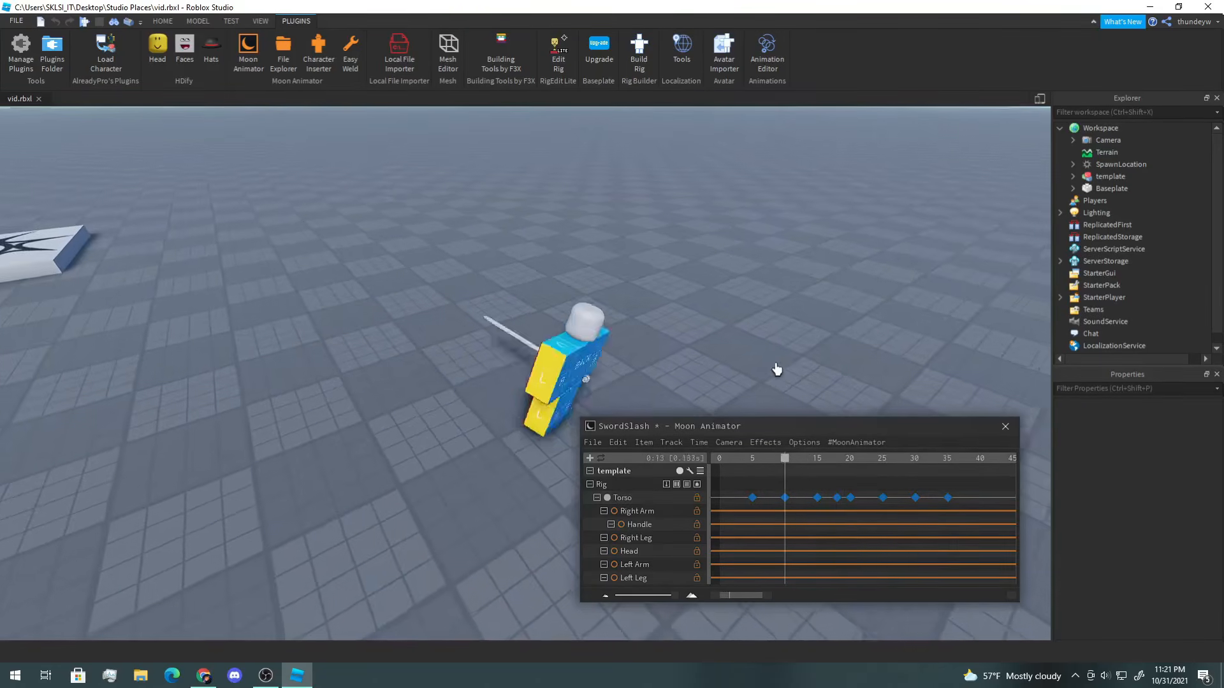
{"action": "key", "text": "space"}
{"action": "left_click_drag", "start_coordinate": [837, 498], "coordinate": [830, 499]}
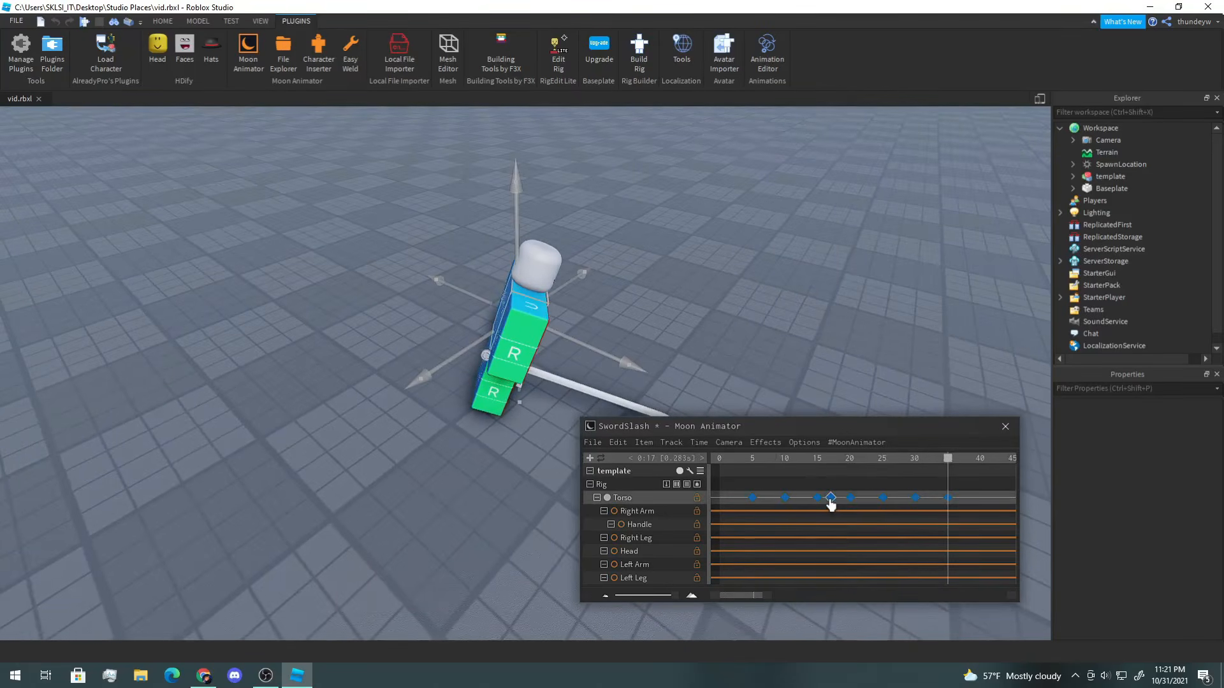
{"action": "key", "text": "space"}
{"action": "right_click_drag", "start_coordinate": [746, 358], "coordinate": [733, 355]}
{"action": "key", "text": "space"}
{"action": "key", "text": "w"}
Step: Move to frame 20, shift the Torso along its X axis, and play the animation
{"action": "left_click", "coordinate": [830, 464]}
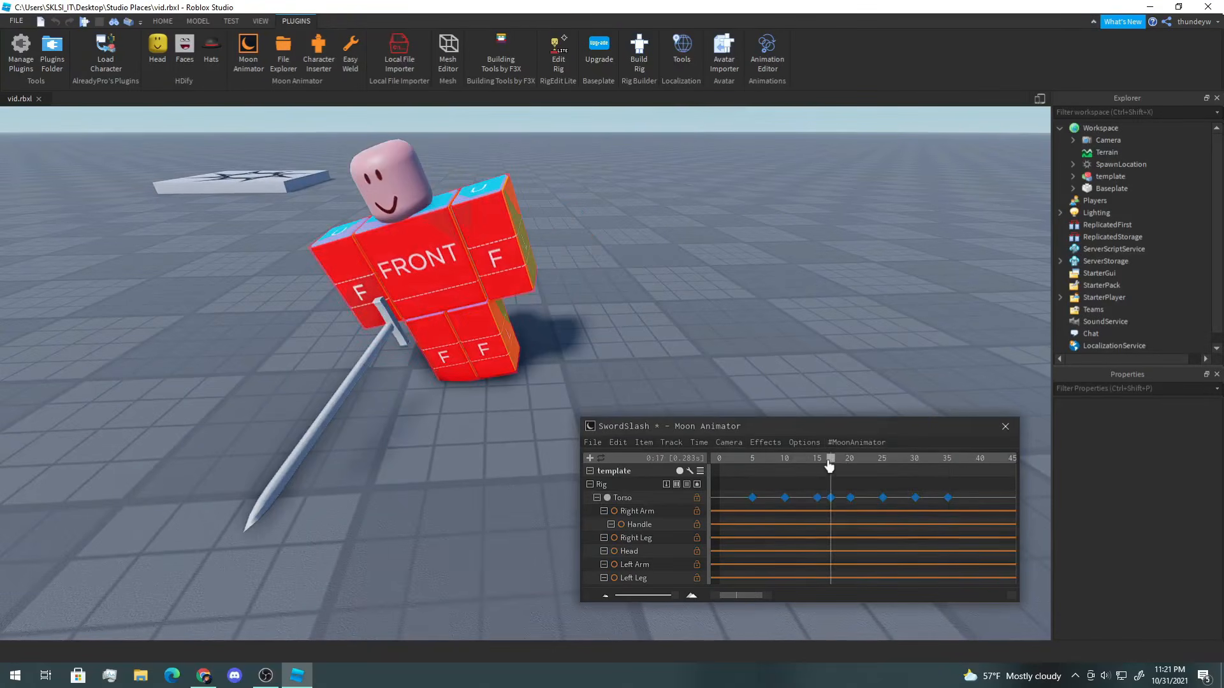
{"action": "left_click_drag", "start_coordinate": [829, 466], "coordinate": [850, 467]}
{"action": "left_click", "coordinate": [502, 265]}
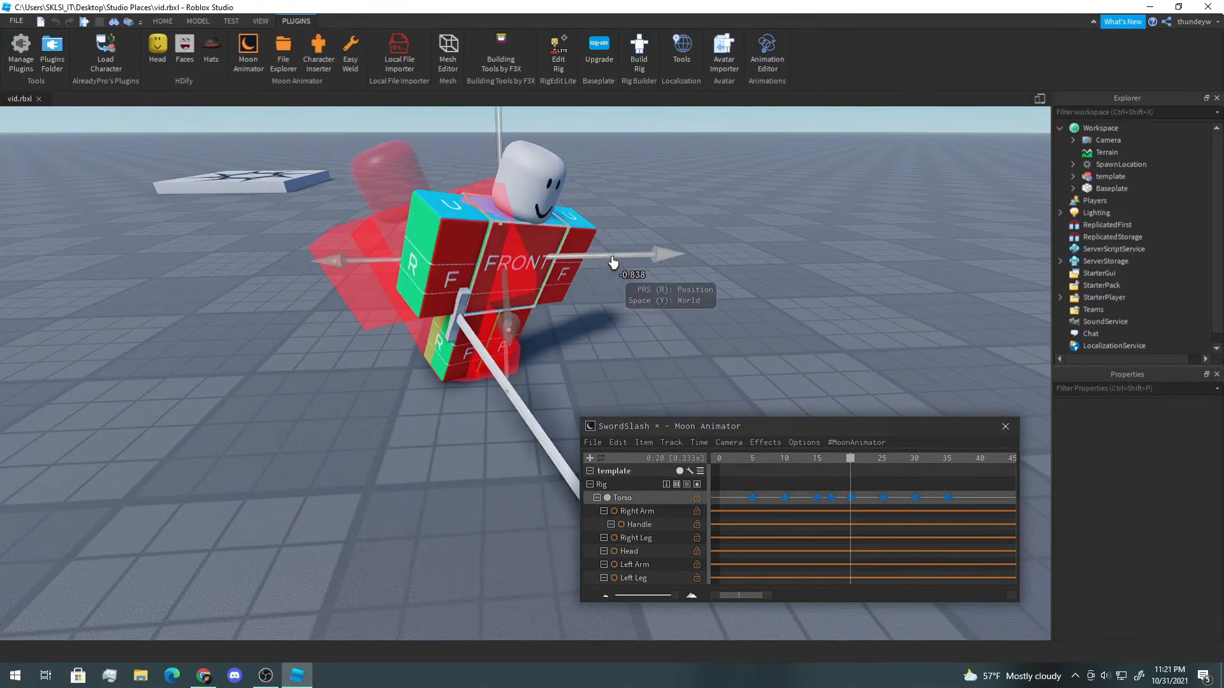
{"action": "left_click_drag", "start_coordinate": [613, 262], "coordinate": [642, 267]}
{"action": "left_click", "coordinate": [884, 486]}
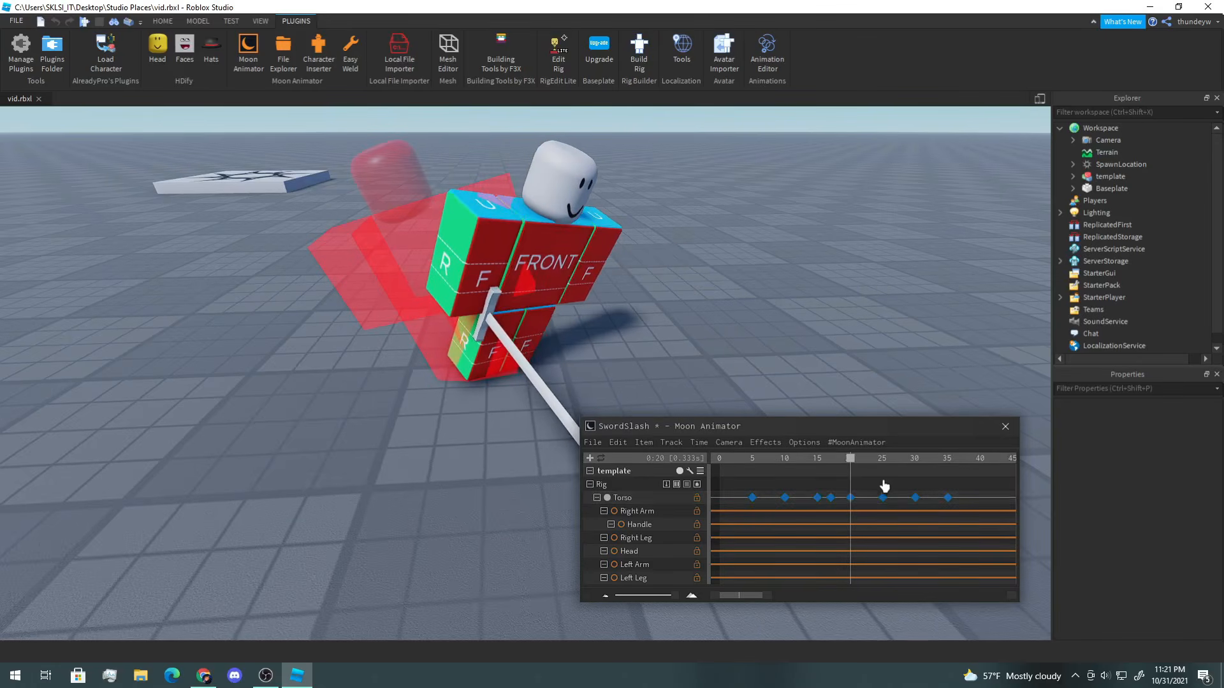
{"action": "key", "text": "space"}
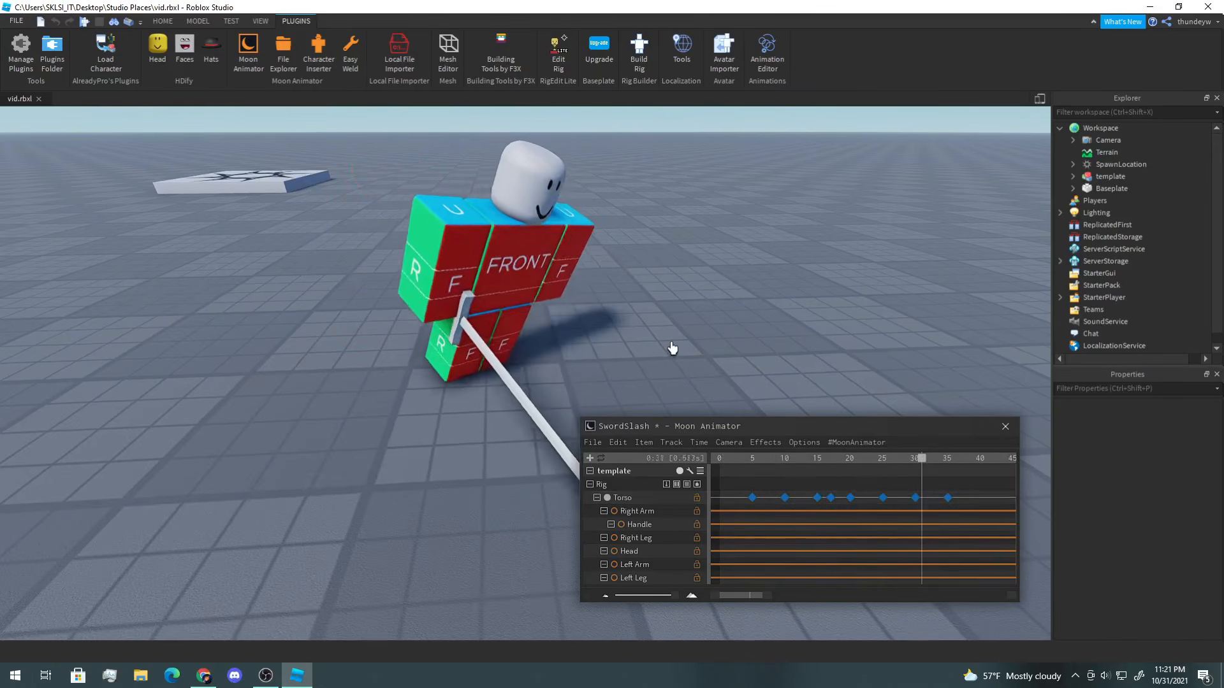
Step: Move to frame 25 and shift the Torso along its X axis, adding a keyframe there
{"action": "scroll", "coordinate": [764, 380], "scroll_direction": "up", "scroll_amount": 3}
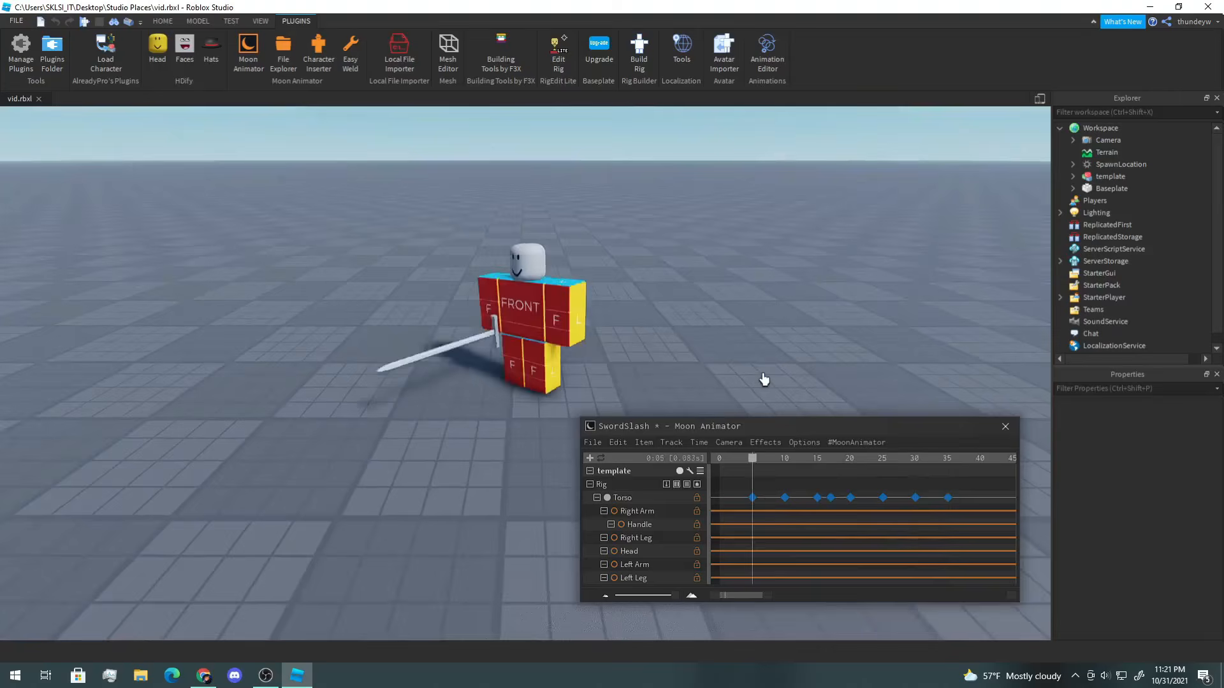
{"action": "scroll", "coordinate": [764, 379], "scroll_direction": "up", "scroll_amount": 3}
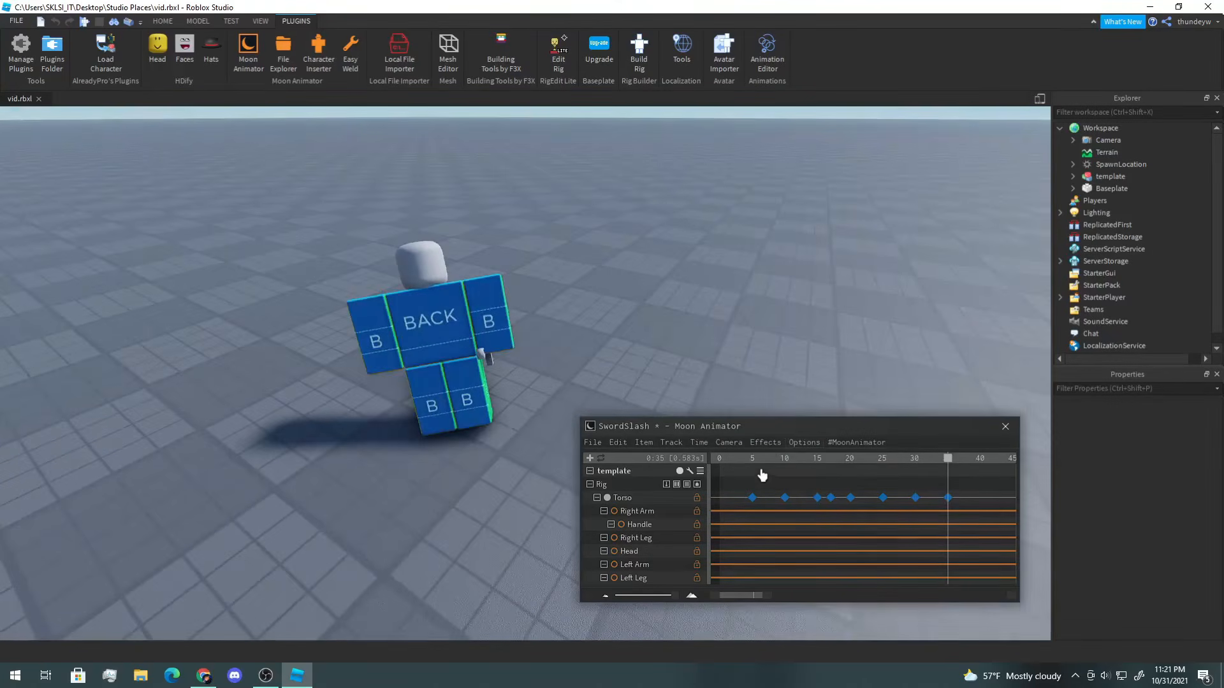
{"action": "left_click_drag", "start_coordinate": [762, 475], "coordinate": [858, 467]}
{"action": "right_click_drag", "start_coordinate": [825, 409], "coordinate": [825, 409]}
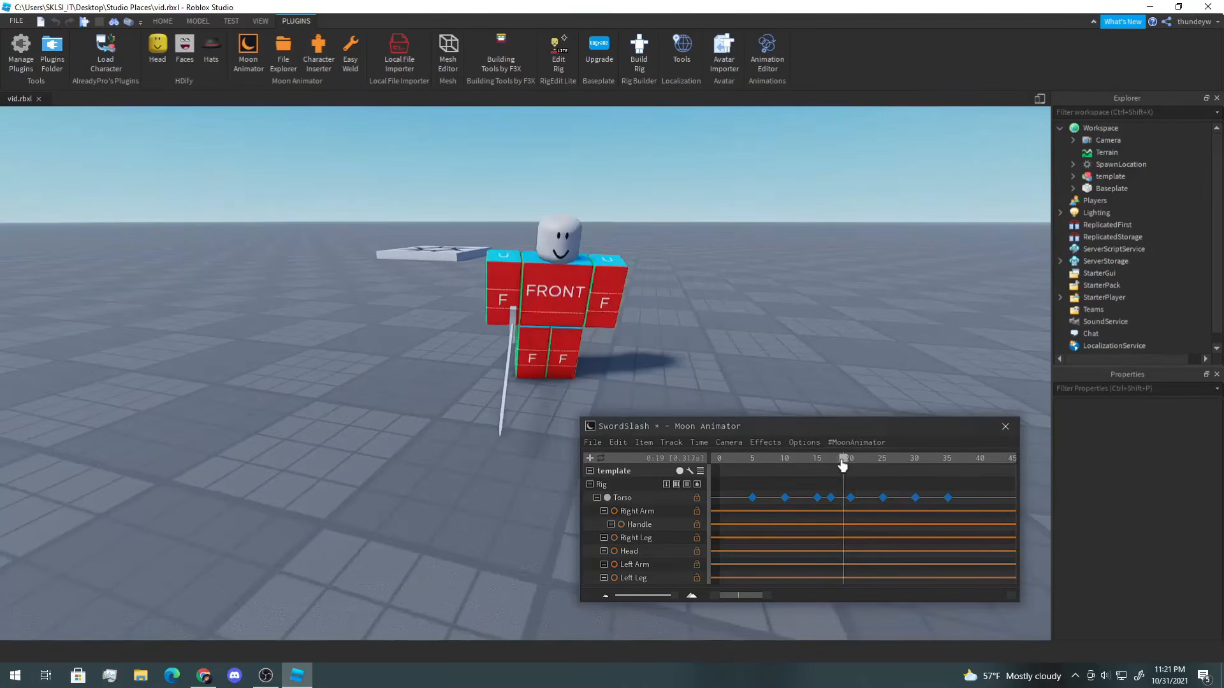
{"action": "scroll", "coordinate": [848, 383], "scroll_direction": "up", "scroll_amount": 3}
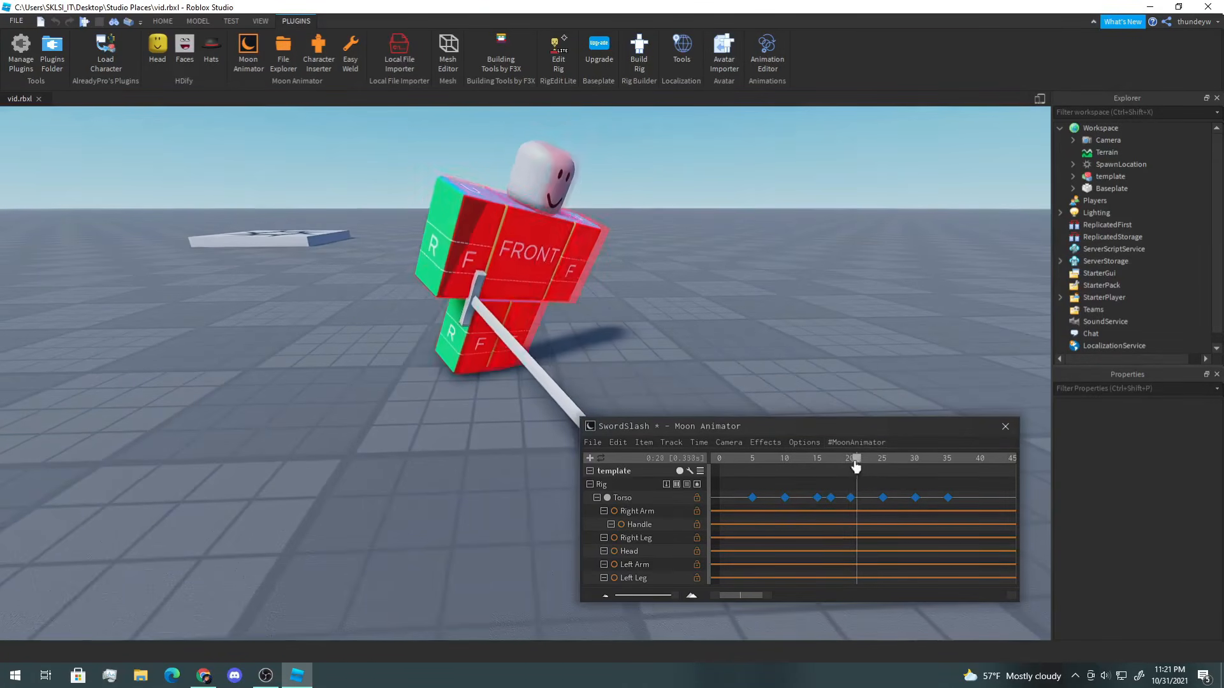
{"action": "mouse_move", "coordinate": [867, 469]}
{"action": "left_mouse_down"}
{"action": "mouse_move", "coordinate": [830, 469]}
{"action": "mouse_move", "coordinate": [871, 474]}
{"action": "left_mouse_up"}
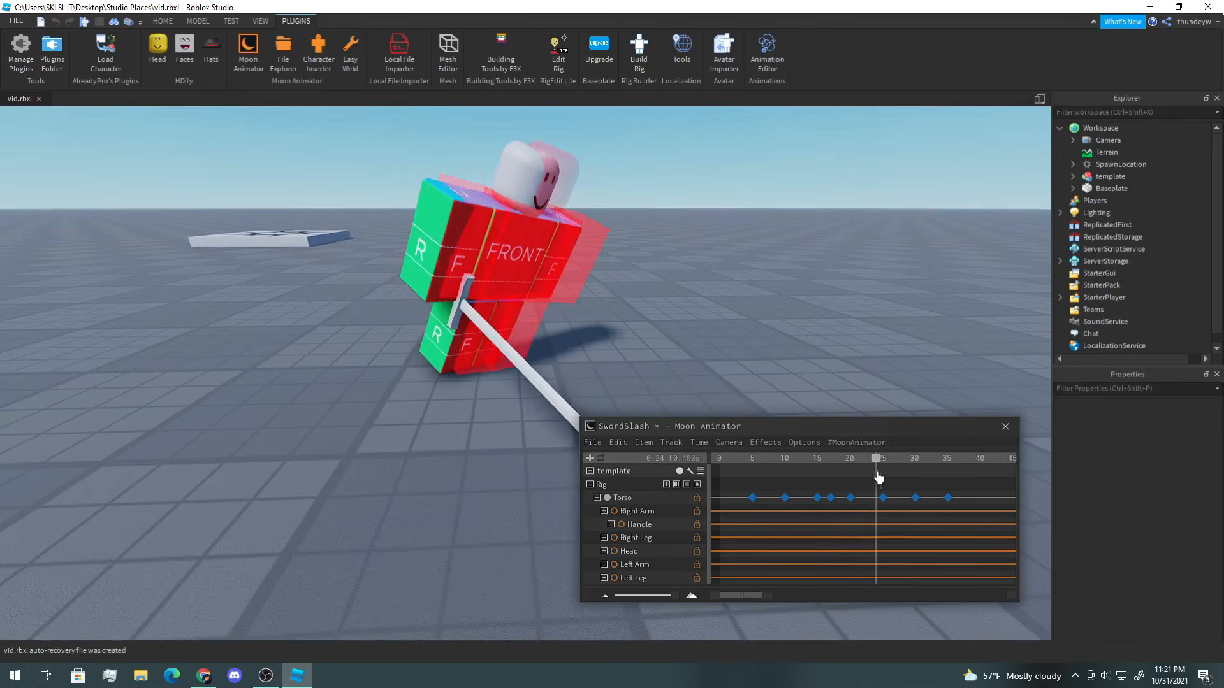
{"action": "left_click", "coordinate": [529, 270]}
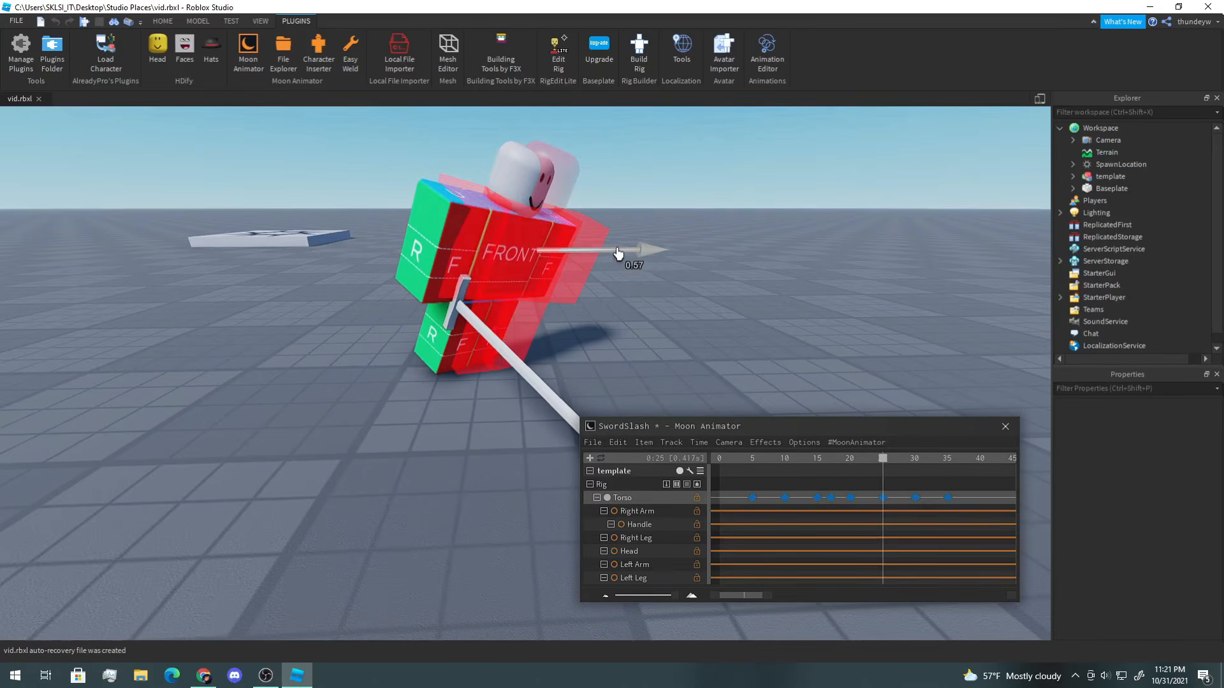
{"action": "left_click_drag", "start_coordinate": [666, 255], "coordinate": [670, 256]}
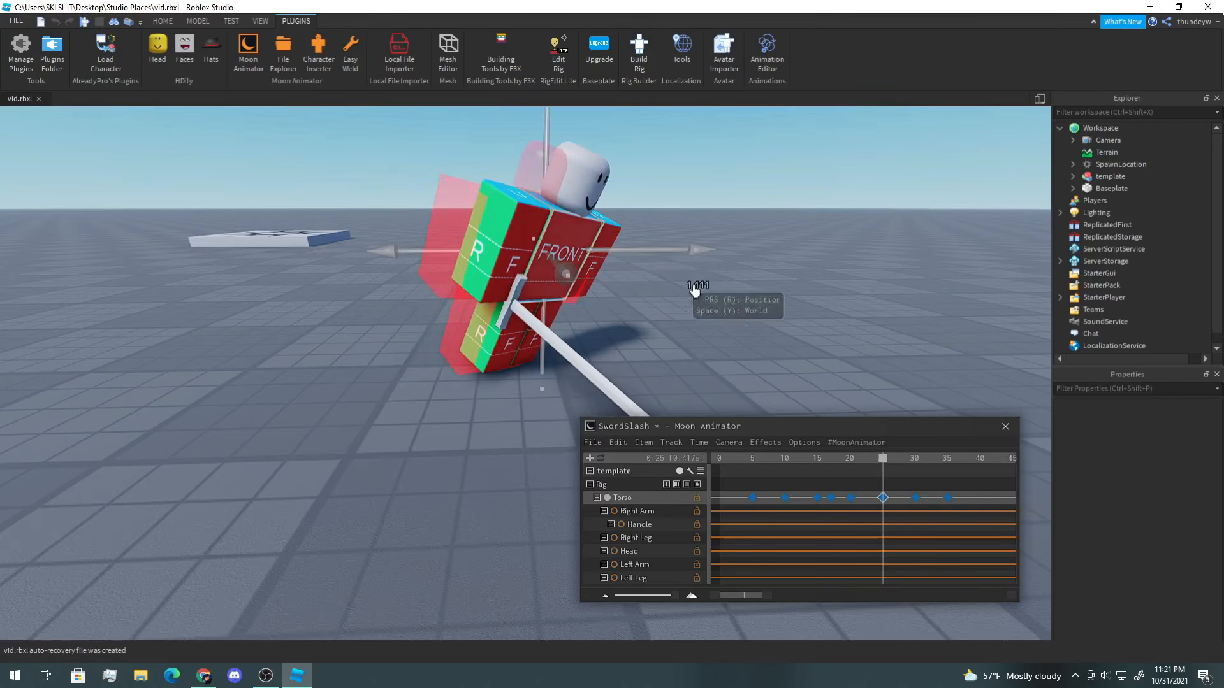
Step: Move to frame 30, shift the Torso along its X axis to key it, then deselect and play the animation
{"action": "left_click_drag", "start_coordinate": [887, 461], "coordinate": [899, 466]}
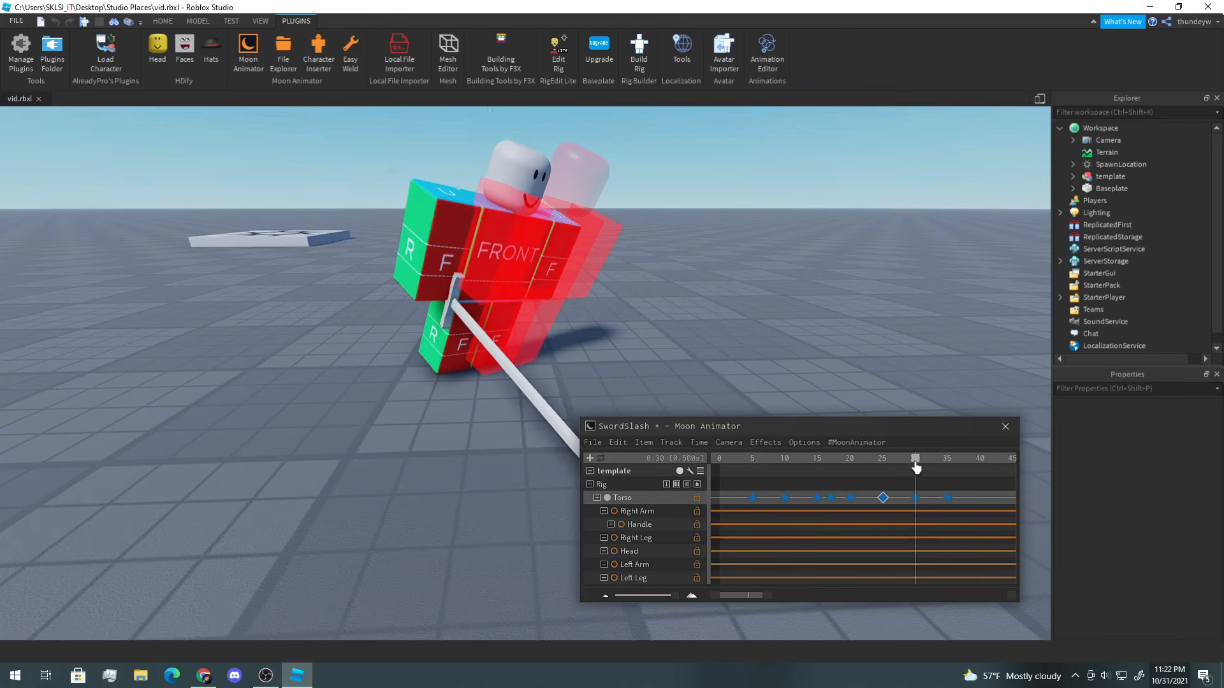
{"action": "left_click_drag", "start_coordinate": [663, 259], "coordinate": [680, 263]}
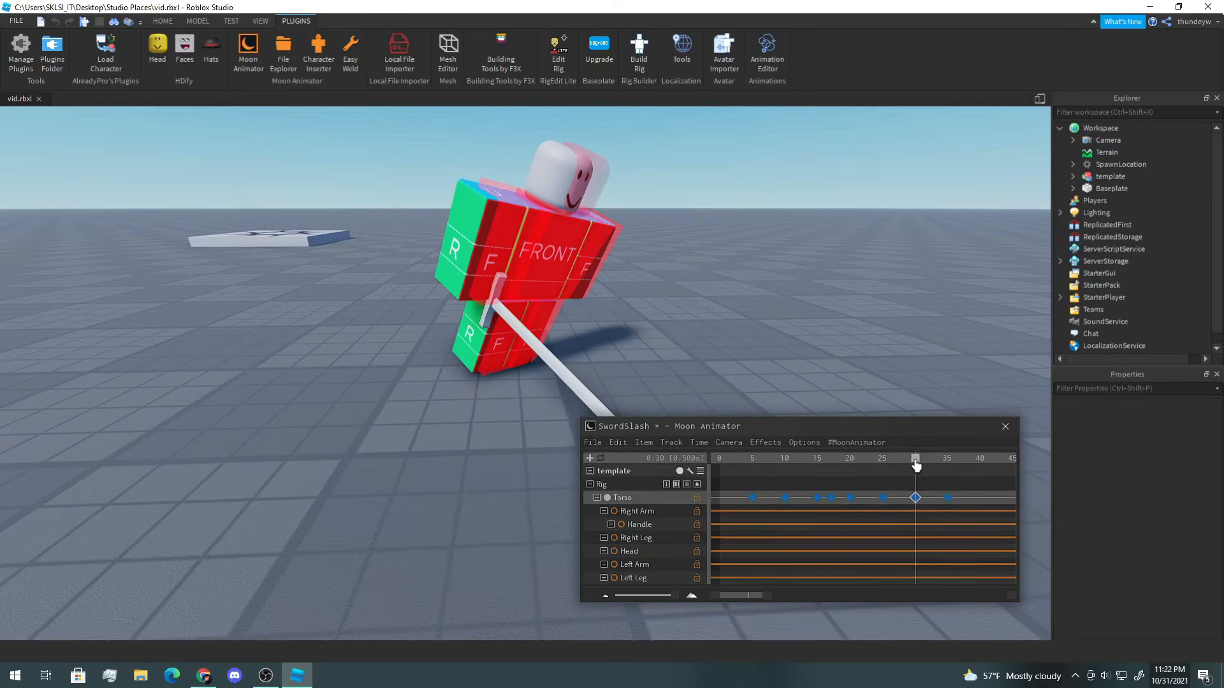
{"action": "left_click_drag", "start_coordinate": [650, 256], "coordinate": [633, 256]}
{"action": "left_click", "coordinate": [773, 287]}
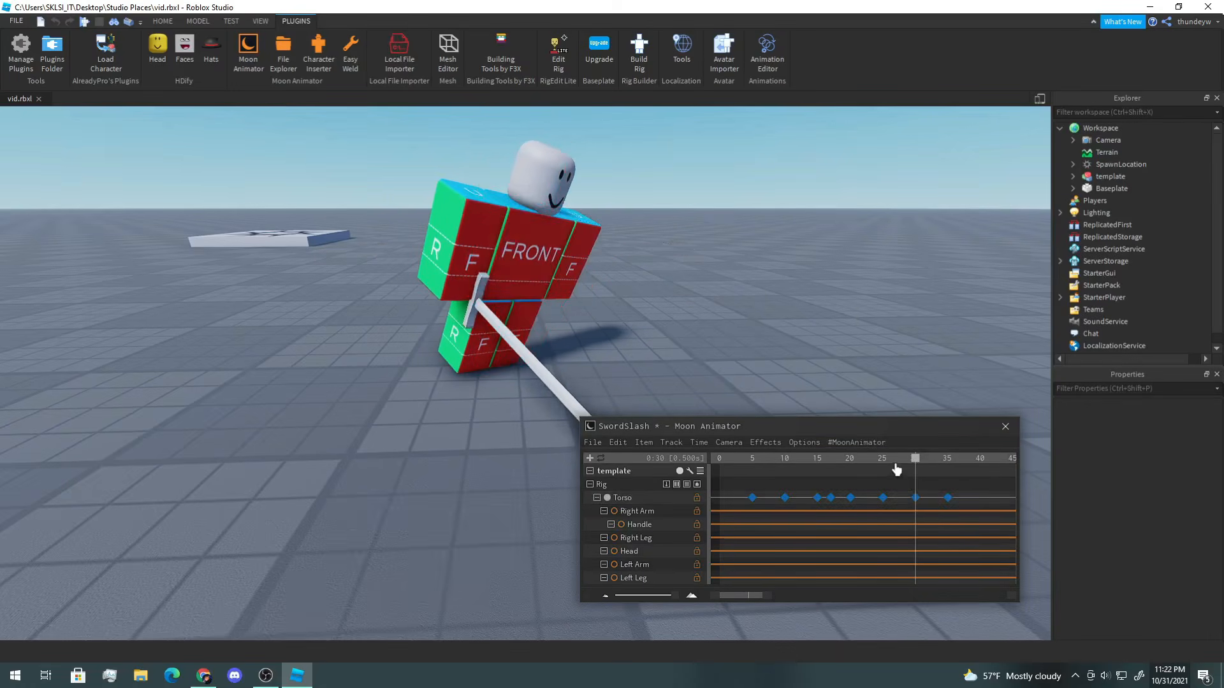
{"action": "key", "text": "space"}
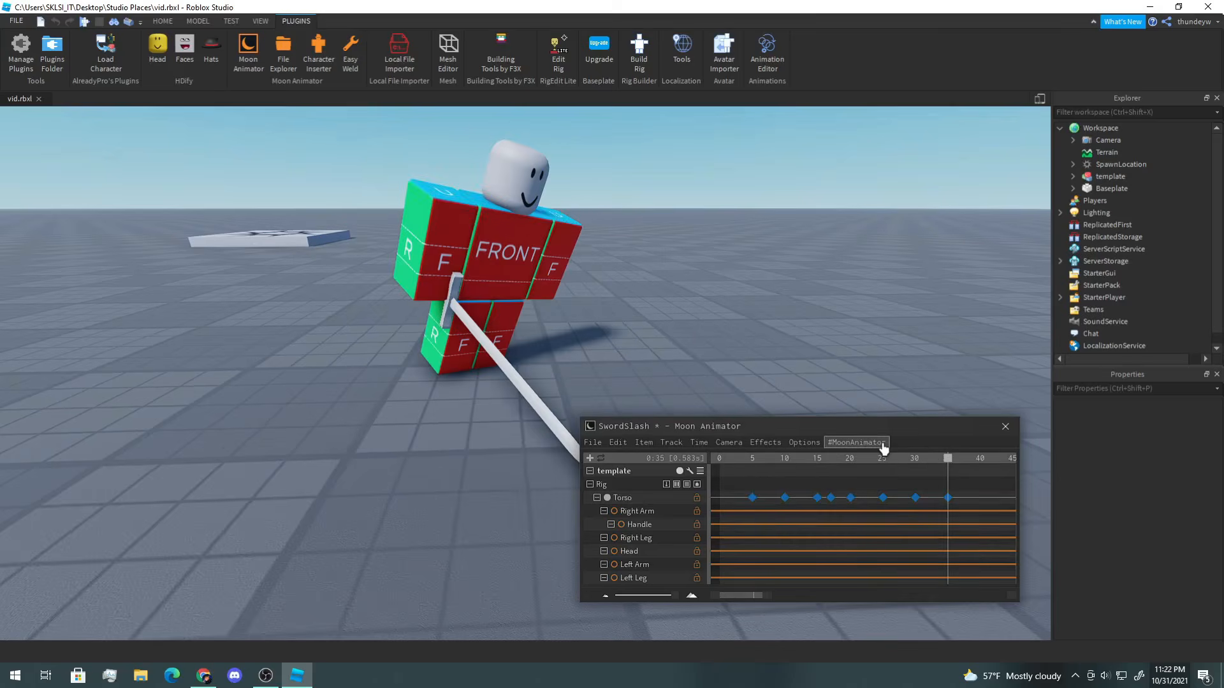
Step: Return to frame 25, readjust the Torso's position, and play the animation
{"action": "mouse_move", "coordinate": [866, 461]}
{"action": "left_mouse_down"}
{"action": "mouse_move", "coordinate": [852, 464]}
{"action": "mouse_move", "coordinate": [884, 470]}
{"action": "left_mouse_up"}
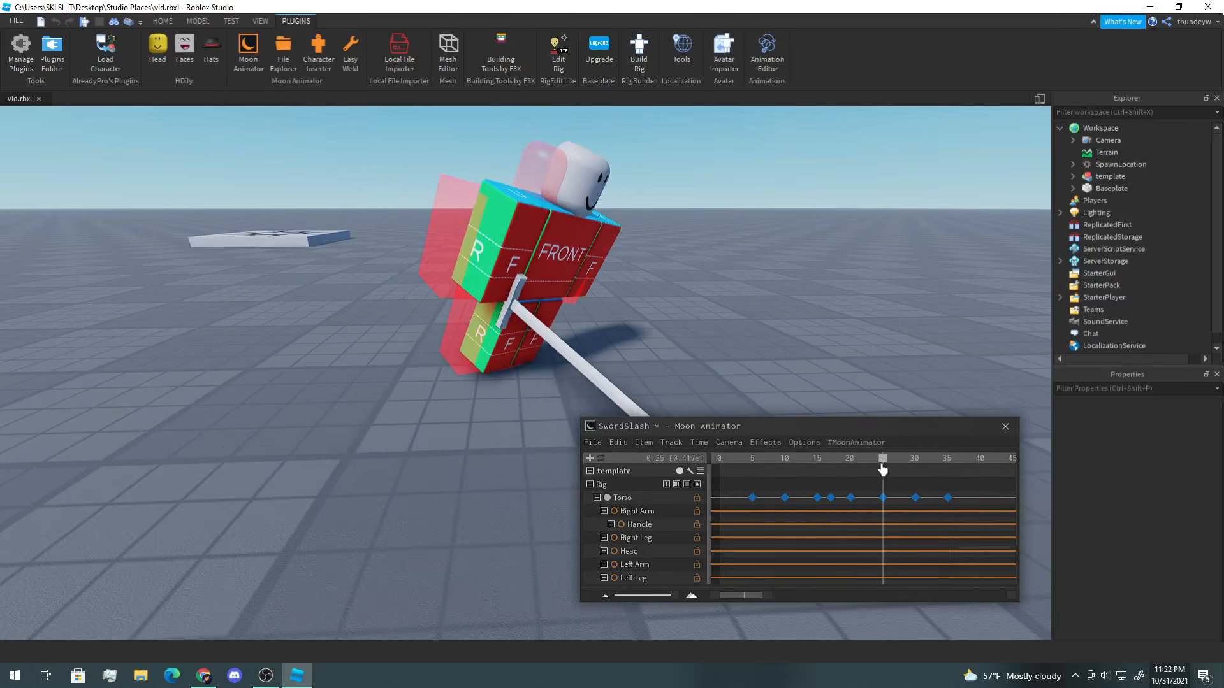
{"action": "left_click", "coordinate": [521, 258]}
{"action": "left_click", "coordinate": [777, 312]}
{"action": "left_click", "coordinate": [566, 268]}
{"action": "left_click_drag", "start_coordinate": [660, 255], "coordinate": [619, 249]}
{"action": "left_click_drag", "start_coordinate": [914, 461], "coordinate": [869, 466]}
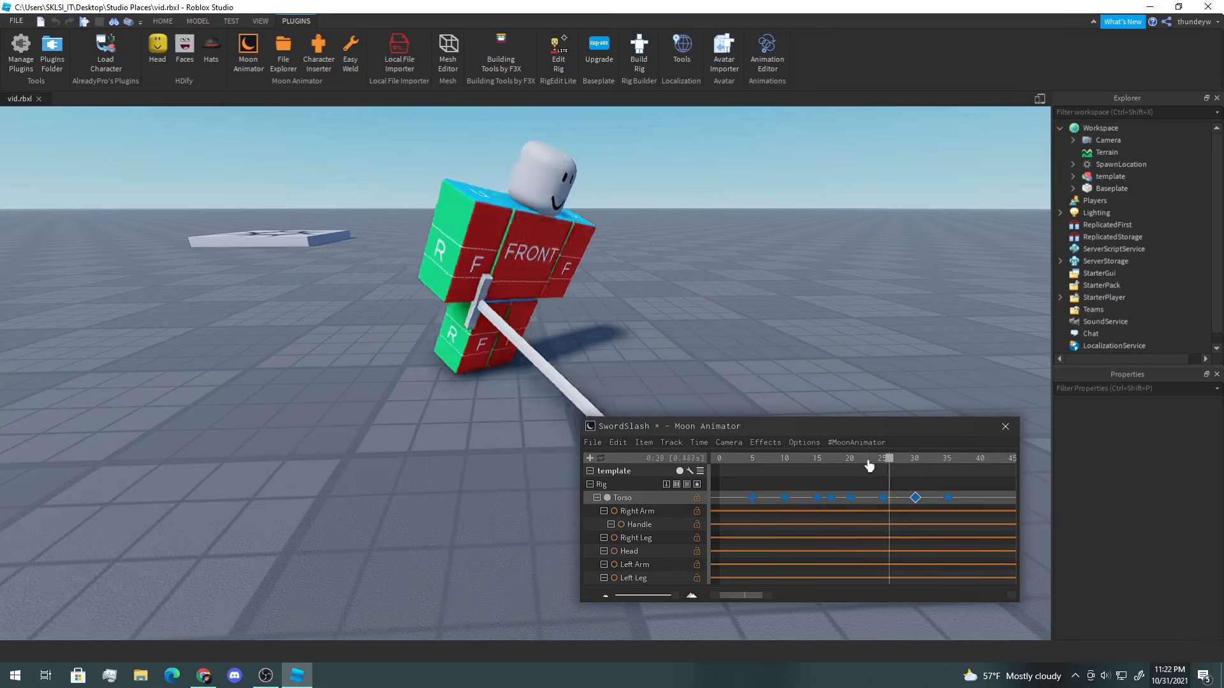
{"action": "key", "text": "space"}
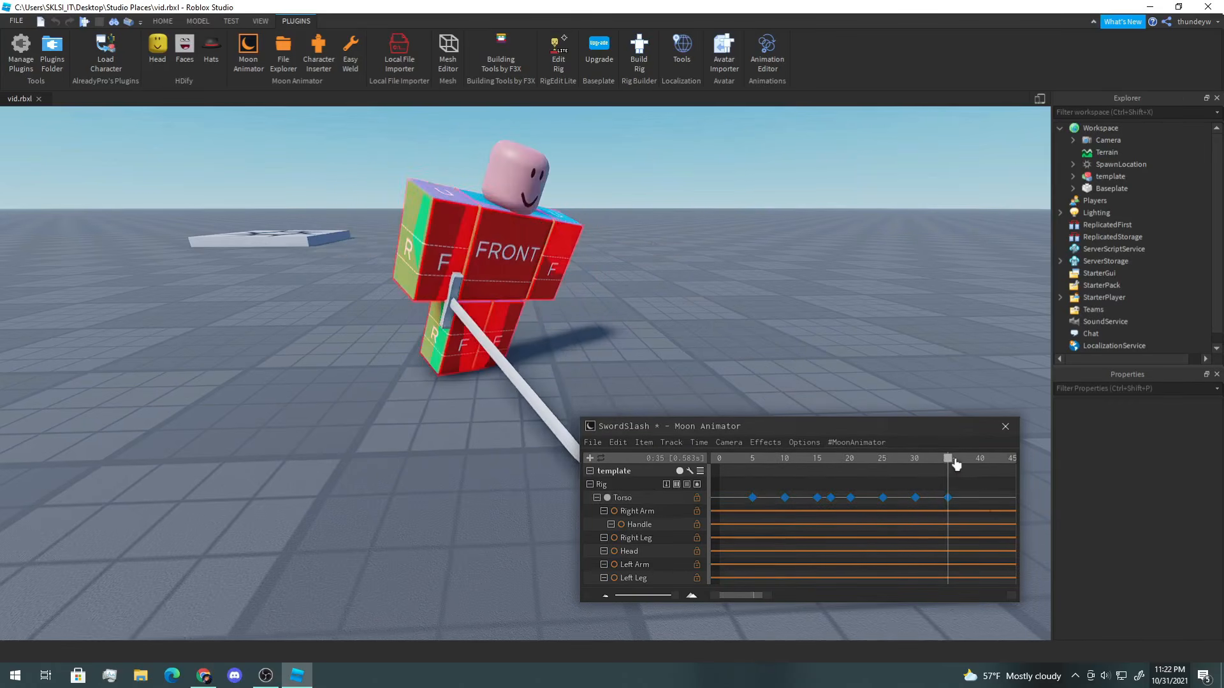
Step: At frame 35, nudge the Torso along its X axis and play the animation again
{"action": "left_click", "coordinate": [537, 282]}
{"action": "left_click_drag", "start_coordinate": [638, 260], "coordinate": [622, 262]}
{"action": "left_click", "coordinate": [744, 286]}
{"action": "key", "text": "space"}
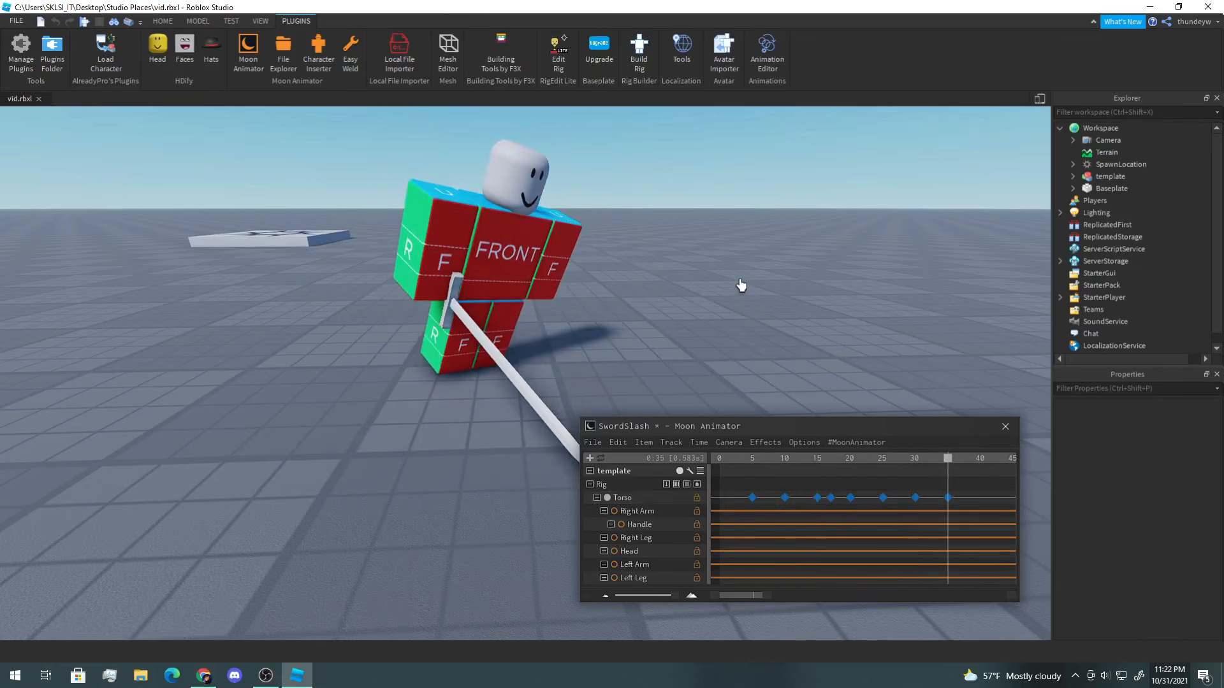
Step: Move to frame 30, shift the Torso along its X axis, deselect it, and play the animation
{"action": "left_click", "coordinate": [947, 459]}
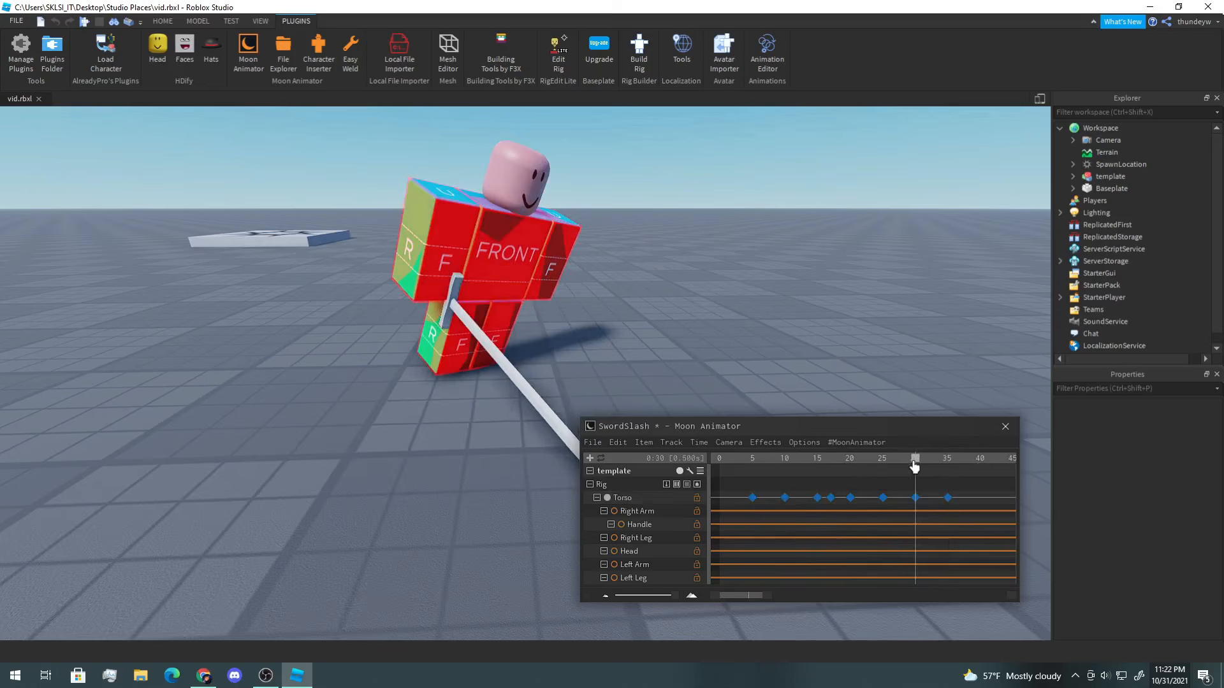
{"action": "left_click_drag", "start_coordinate": [915, 467], "coordinate": [942, 470]}
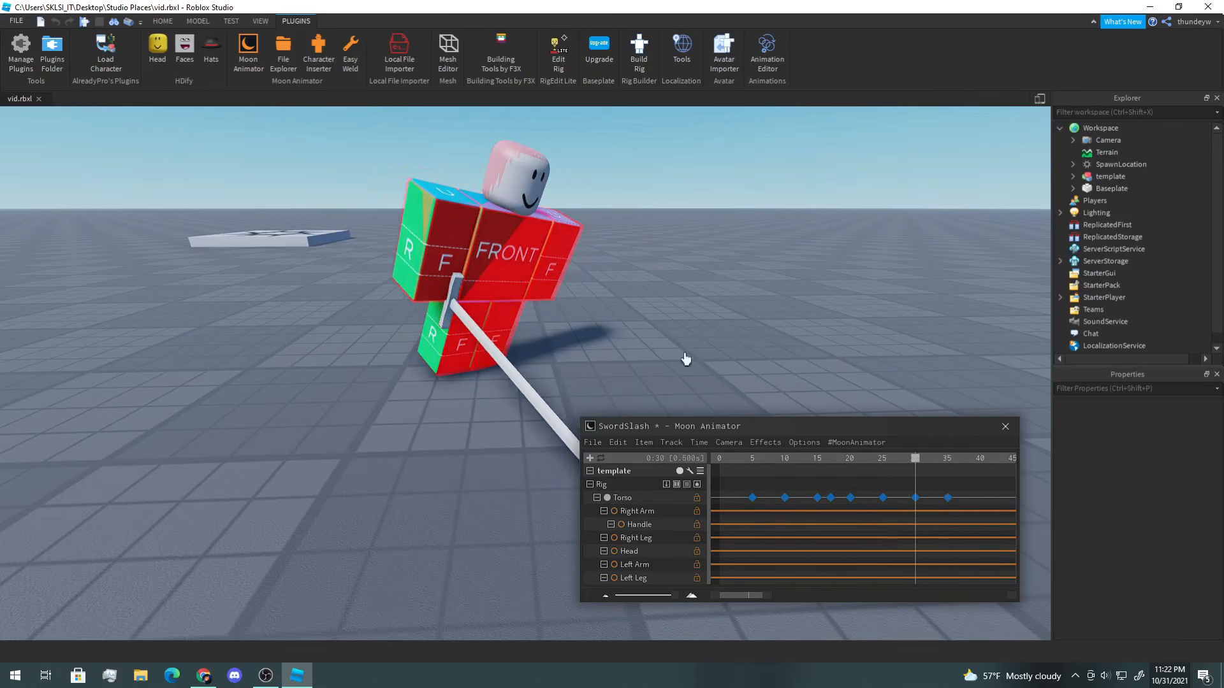
{"action": "left_click", "coordinate": [524, 274]}
{"action": "left_click_drag", "start_coordinate": [609, 257], "coordinate": [641, 257]}
{"action": "left_click", "coordinate": [867, 484]}
{"action": "left_click_drag", "start_coordinate": [849, 459], "coordinate": [784, 458]}
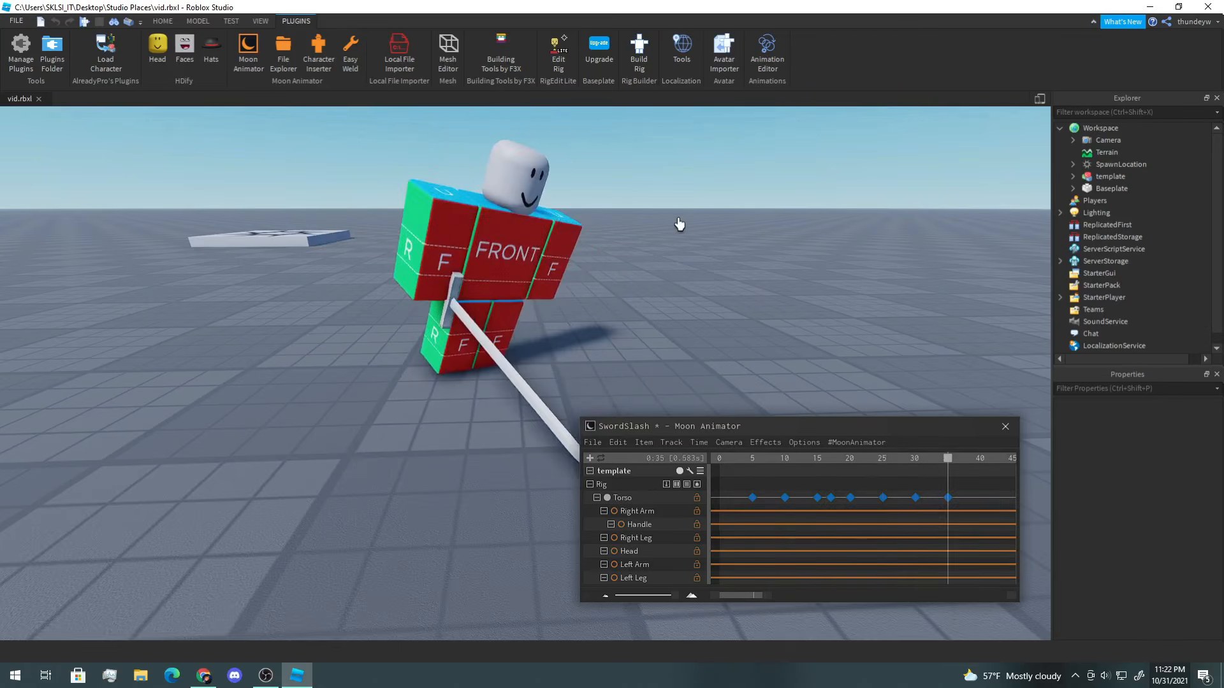
{"action": "key", "text": "space"}
Step: Play back the animation repeatedly while orbiting the camera to review the slash from different angles
{"action": "key", "text": "a"}
{"action": "mouse_move", "coordinate": [679, 219]}
{"action": "right_mouse_down"}
{"action": "mouse_move", "coordinate": [692, 221]}
{"action": "mouse_move", "coordinate": [676, 225]}
{"action": "right_mouse_up"}
{"action": "key", "text": "a"}
{"action": "key", "text": "space"}
{"action": "key", "text": "space"}
{"action": "key", "text": "a"}
{"action": "key", "text": "space"}
{"action": "key", "text": "d"}
{"action": "key", "text": "w"}
{"action": "key", "text": "d"}
{"action": "key", "text": "s"}
{"action": "left_click_drag", "start_coordinate": [793, 462], "coordinate": [705, 456]}
{"action": "key", "text": "space"}
{"action": "right_click_drag", "start_coordinate": [630, 376], "coordinate": [630, 376]}
{"action": "key", "text": "s"}
{"action": "key", "text": "space"}
{"action": "key", "text": "space"}
{"action": "key", "text": "space"}
{"action": "key", "text": "space"}
{"action": "left_click_drag", "start_coordinate": [745, 460], "coordinate": [692, 470]}
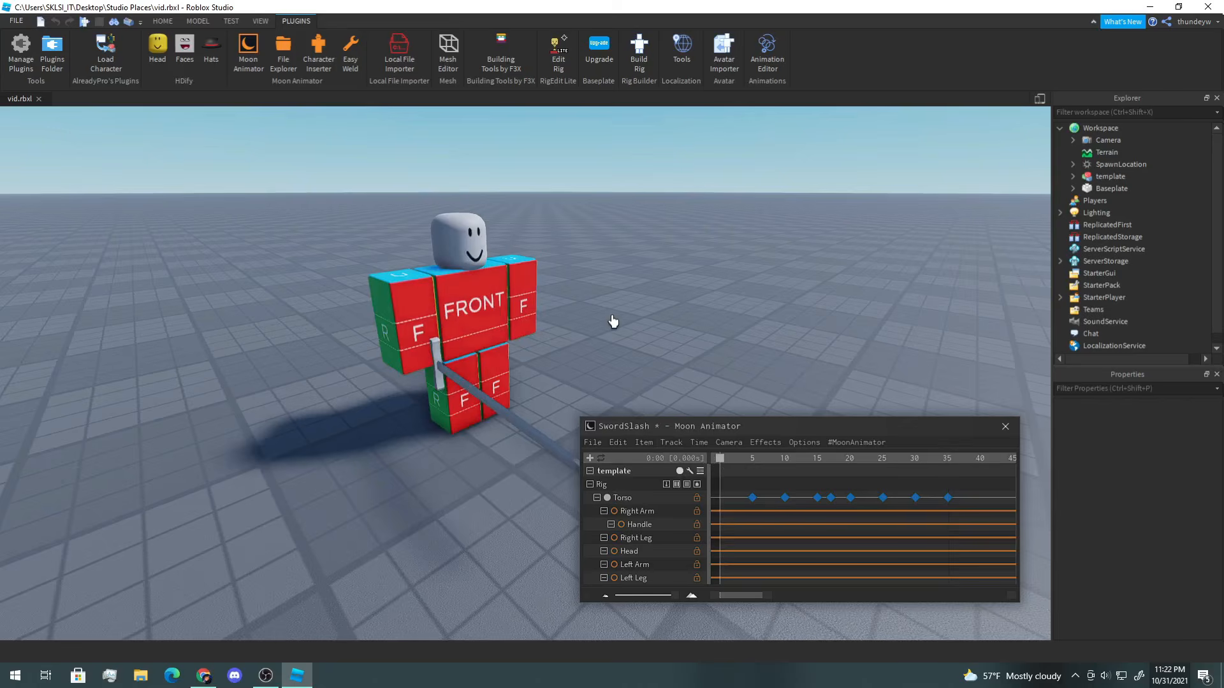
{"action": "key", "text": "s"}
{"action": "right_click_drag", "start_coordinate": [613, 321], "coordinate": [613, 321]}
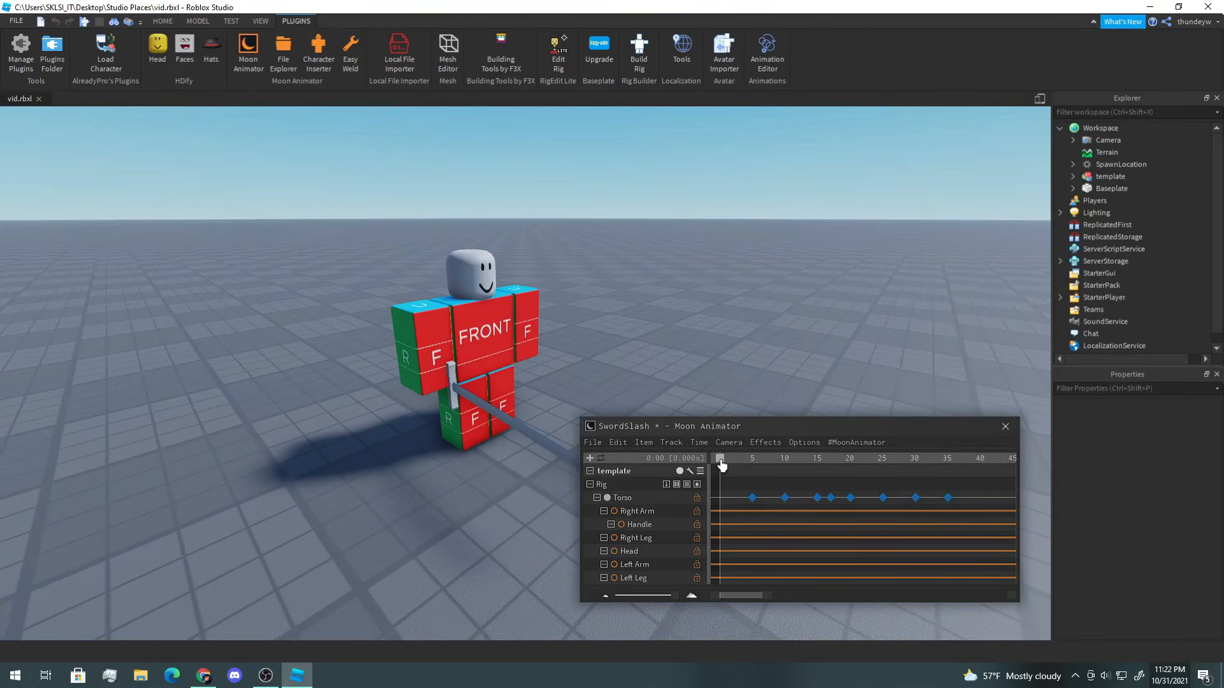
{"action": "left_click_drag", "start_coordinate": [722, 466], "coordinate": [984, 521]}
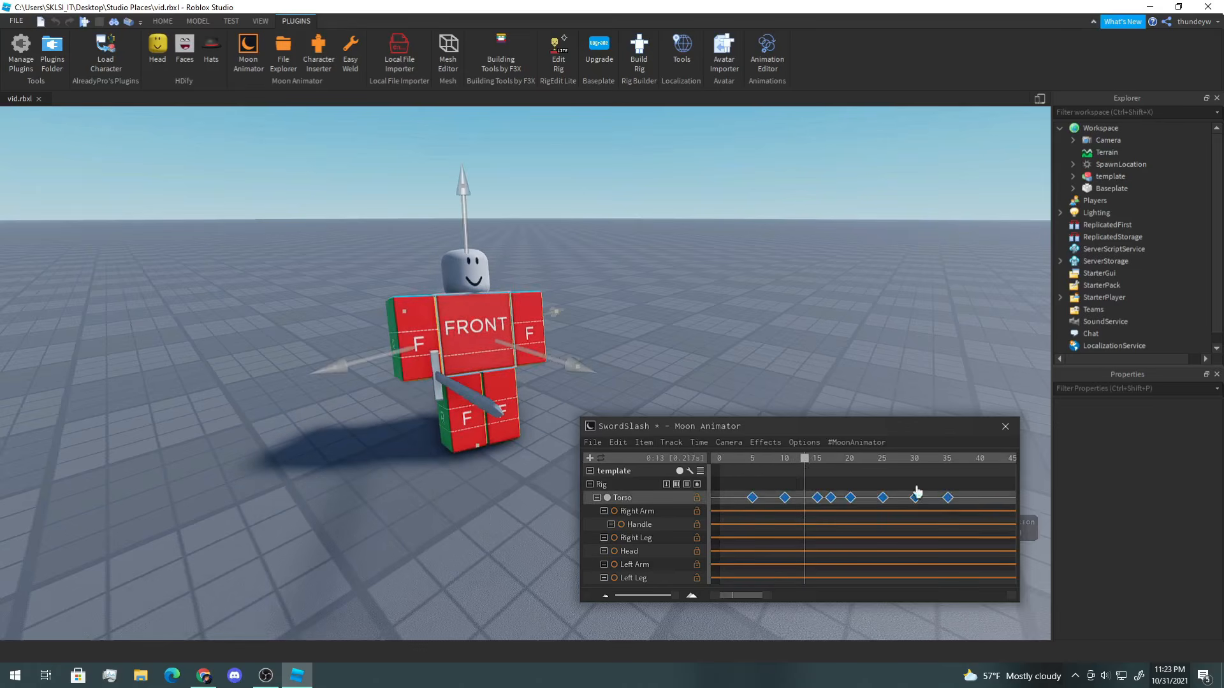
{"action": "mouse_move", "coordinate": [804, 460]}
{"action": "left_mouse_down"}
{"action": "mouse_move", "coordinate": [720, 461]}
{"action": "mouse_move", "coordinate": [786, 465]}
{"action": "left_mouse_up"}
{"action": "scroll", "coordinate": [642, 307], "scroll_direction": "up", "scroll_amount": 3}
{"action": "left_click", "coordinate": [375, 258]}
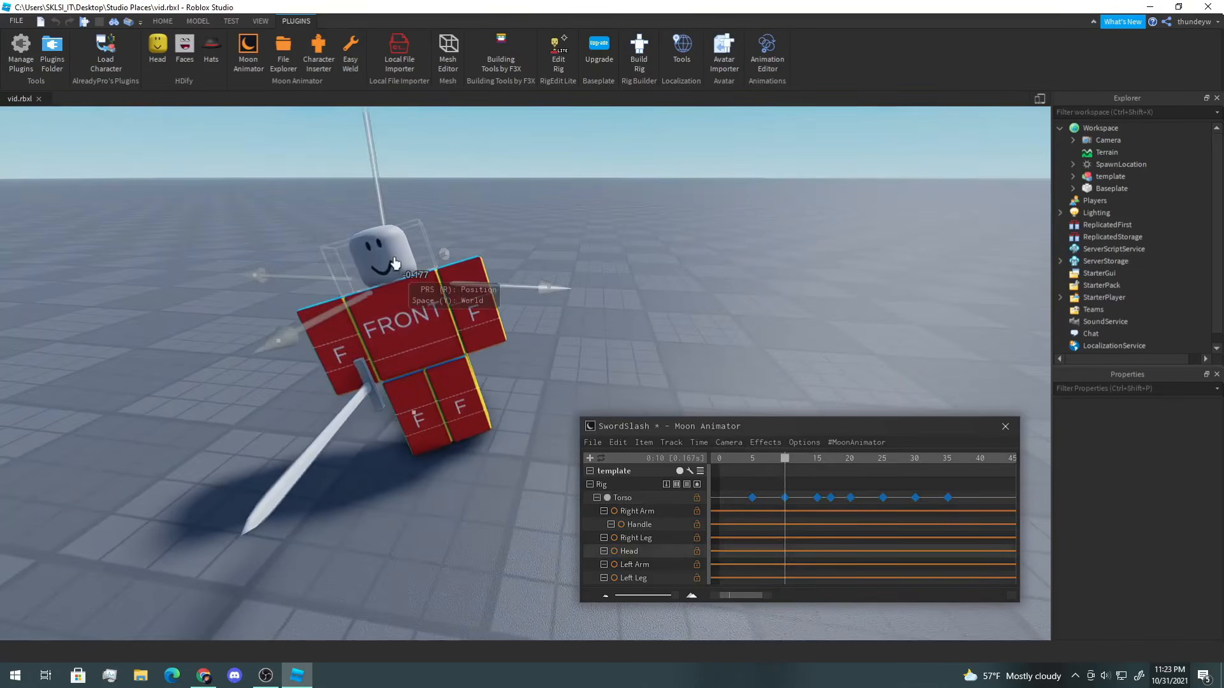
{"action": "left_click_drag", "start_coordinate": [569, 304], "coordinate": [724, 300]}
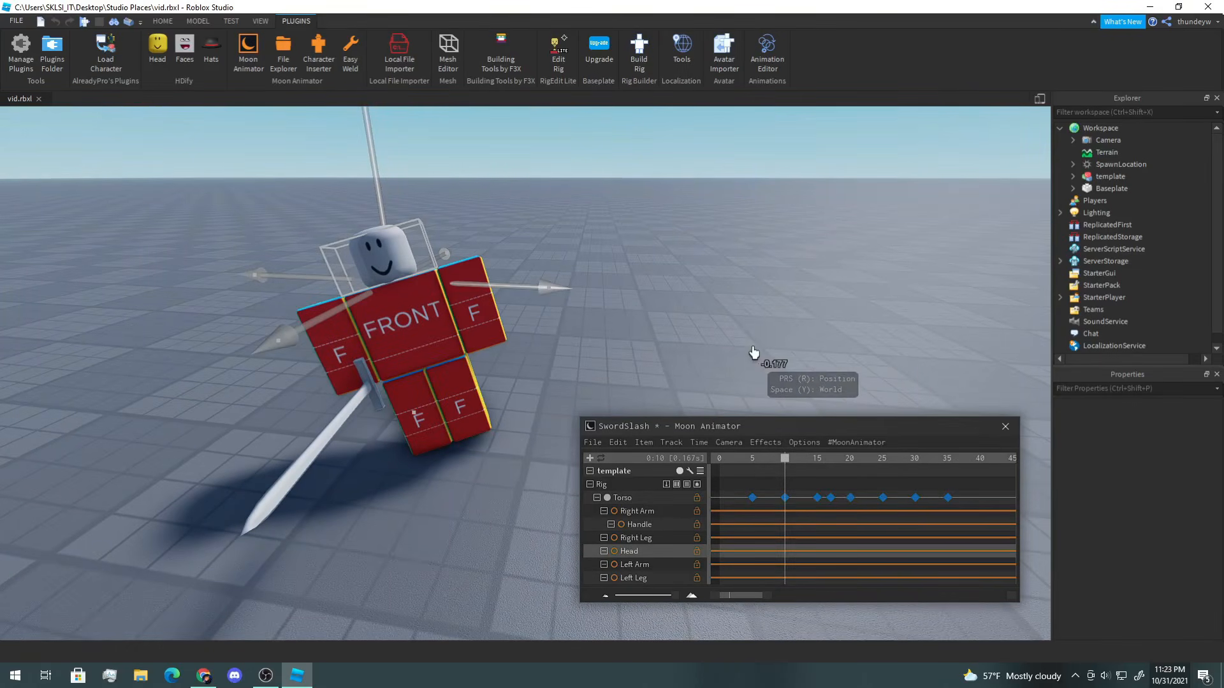
{"action": "left_click", "coordinate": [726, 290]}
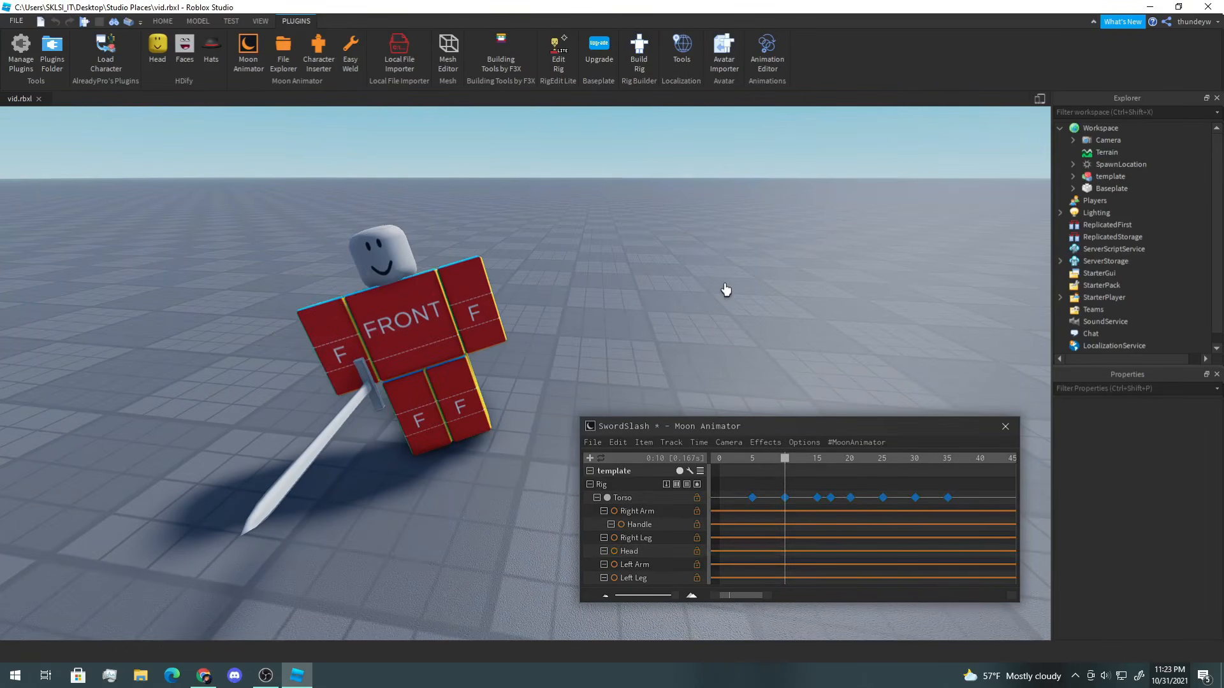
Step: At frame 10, switch to local rotation and rotate the Head to tilt it, adding a Head keyframe
{"action": "mouse_move", "coordinate": [792, 470]}
{"action": "left_mouse_down"}
{"action": "mouse_move", "coordinate": [715, 470]}
{"action": "mouse_move", "coordinate": [784, 471]}
{"action": "left_mouse_up"}
{"action": "left_click", "coordinate": [393, 246]}
{"action": "right_click_drag", "start_coordinate": [495, 286], "coordinate": [486, 270]}
{"action": "key", "text": "y"}
{"action": "key", "text": "r"}
{"action": "scroll", "coordinate": [485, 269], "scroll_direction": "up", "scroll_amount": 3}
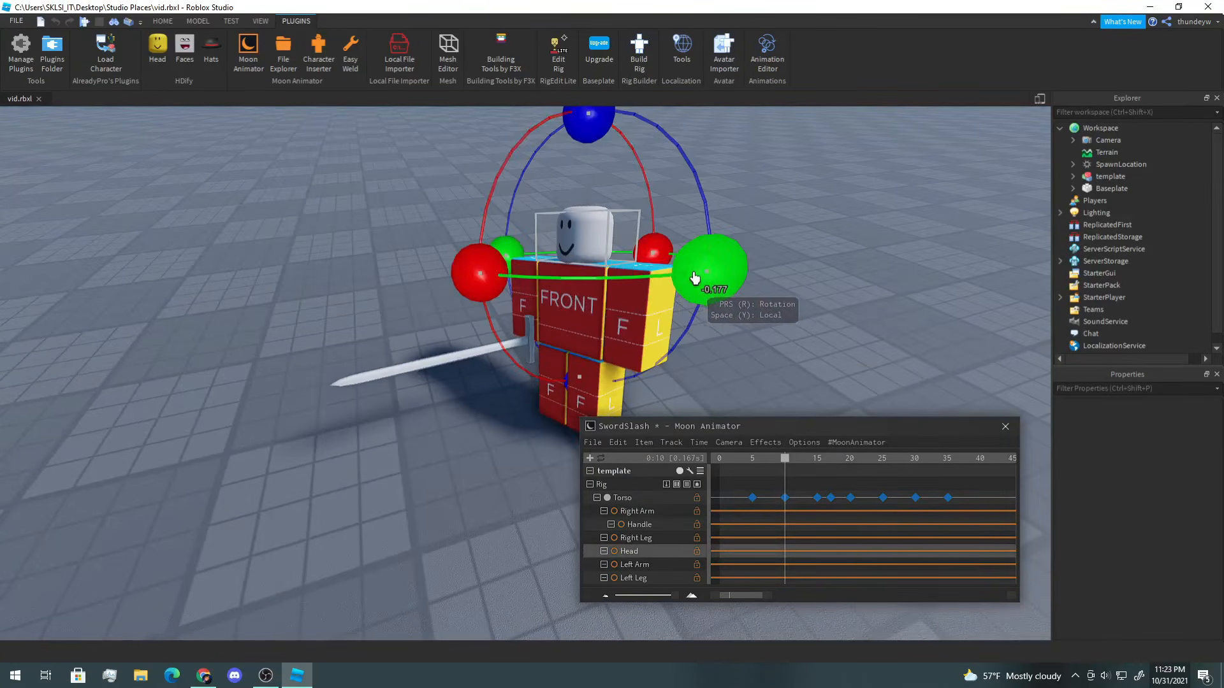
{"action": "left_click_drag", "start_coordinate": [696, 277], "coordinate": [717, 274]}
{"action": "left_click_drag", "start_coordinate": [736, 270], "coordinate": [738, 270]}
{"action": "right_click_drag", "start_coordinate": [736, 269], "coordinate": [688, 251]}
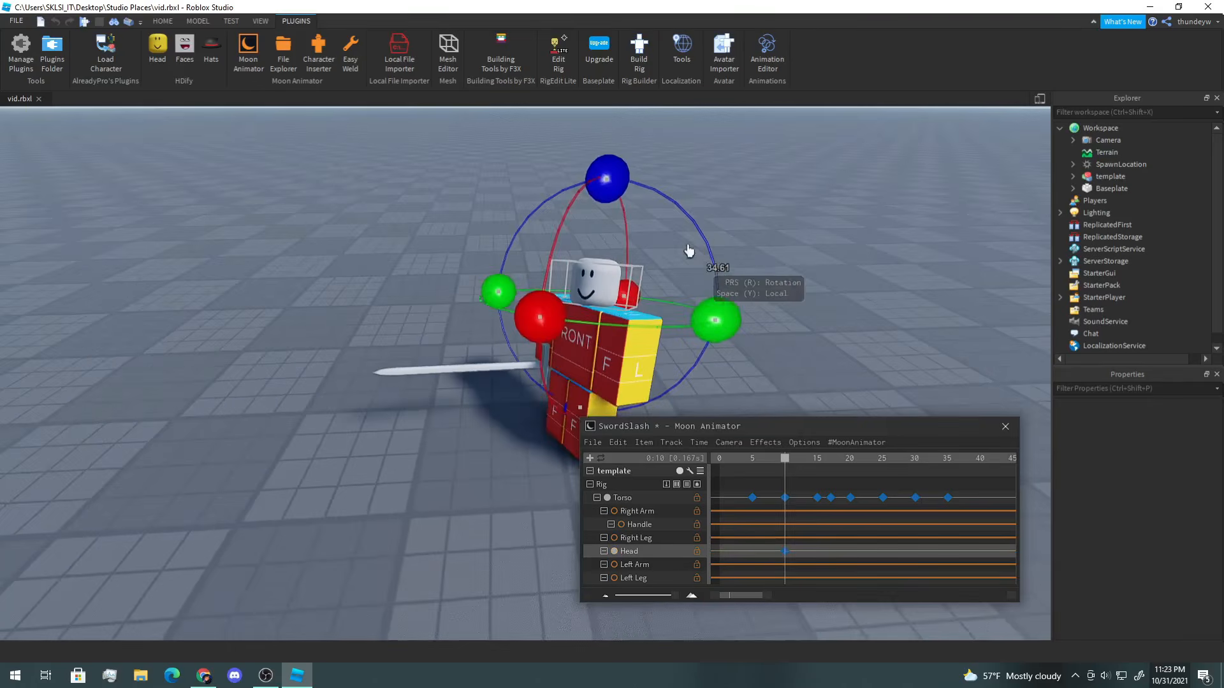
{"action": "left_click_drag", "start_coordinate": [608, 188], "coordinate": [627, 199]}
{"action": "right_click_drag", "start_coordinate": [630, 199], "coordinate": [633, 203]}
{"action": "left_click_drag", "start_coordinate": [525, 308], "coordinate": [529, 336]}
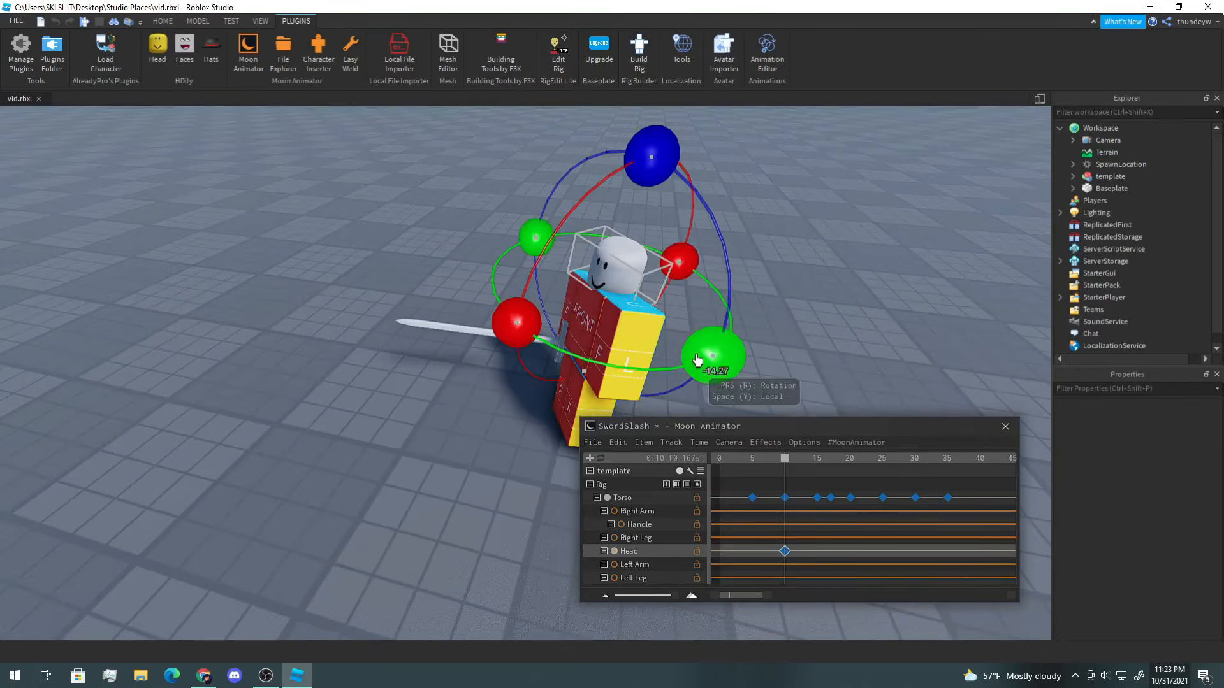
{"action": "left_click_drag", "start_coordinate": [718, 363], "coordinate": [756, 366]}
{"action": "key", "text": "d"}
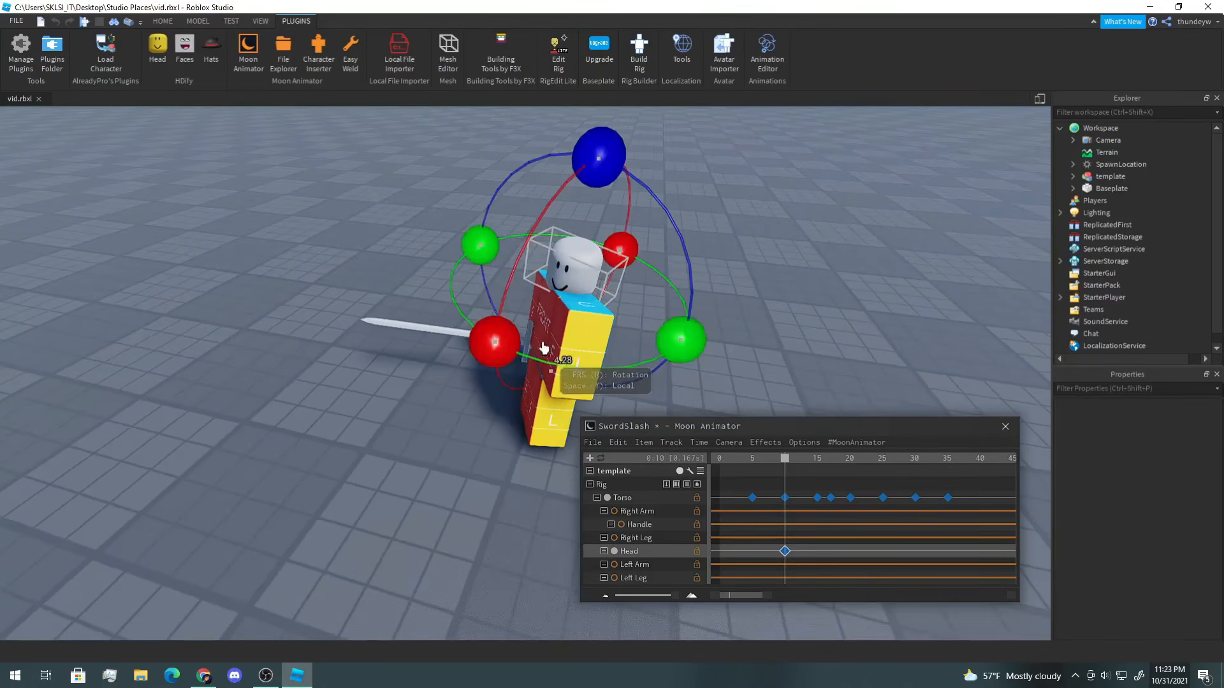
{"action": "left_click_drag", "start_coordinate": [487, 337], "coordinate": [479, 329]}
{"action": "left_click_drag", "start_coordinate": [689, 354], "coordinate": [698, 350]}
{"action": "left_click_drag", "start_coordinate": [621, 173], "coordinate": [639, 181]}
{"action": "left_click", "coordinate": [796, 266]}
{"action": "key", "text": "a"}
{"action": "right_click_drag", "start_coordinate": [796, 266], "coordinate": [796, 267]}
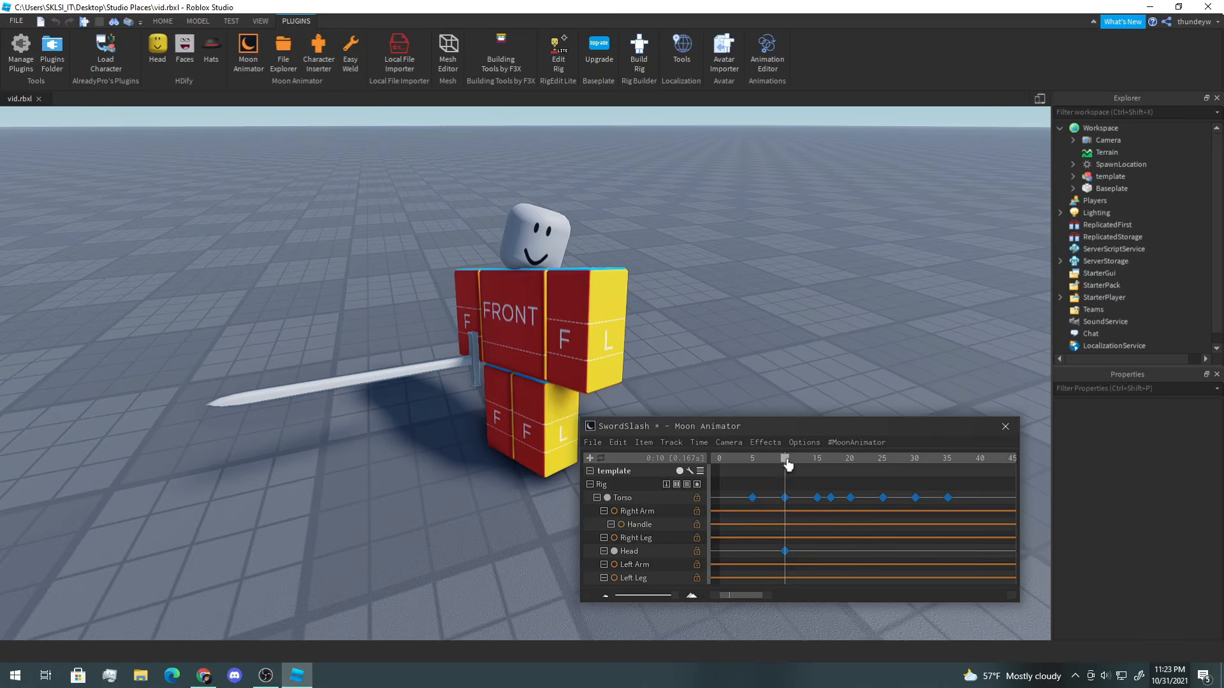
Step: Move to frame 15 and rotate the Head to add another keyframe
{"action": "left_click_drag", "start_coordinate": [788, 466], "coordinate": [805, 465]}
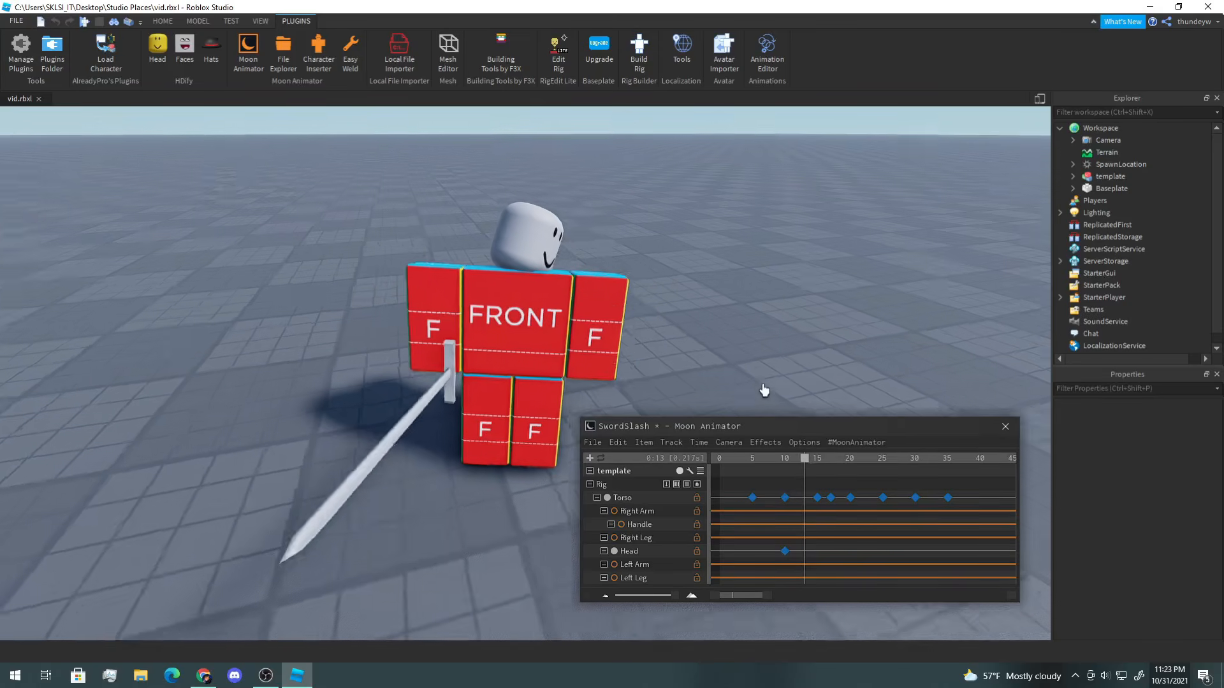
{"action": "right_click_drag", "start_coordinate": [764, 390], "coordinate": [765, 390]}
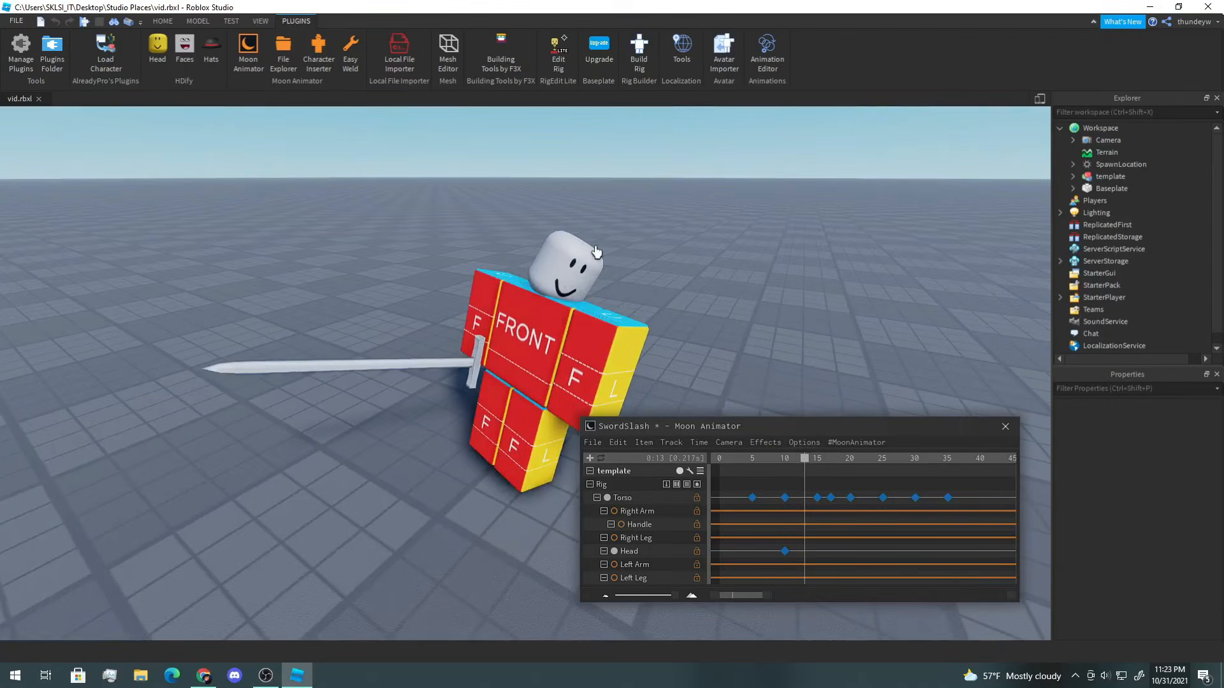
{"action": "left_click_drag", "start_coordinate": [810, 464], "coordinate": [817, 468]}
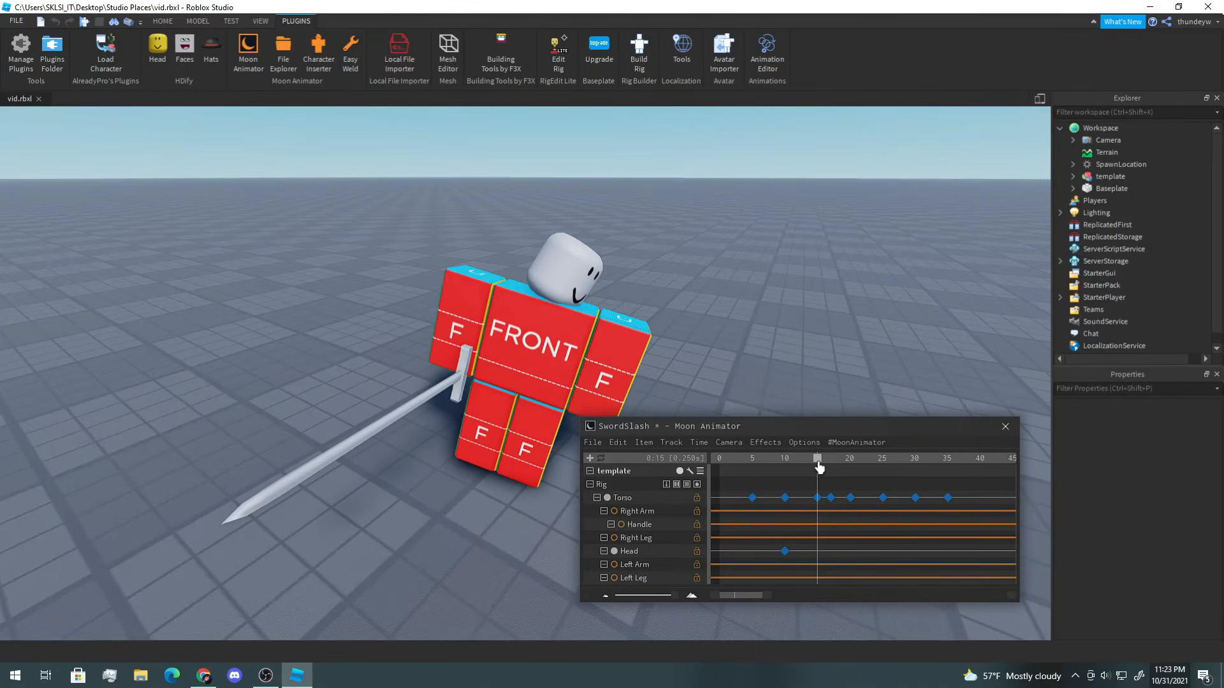
{"action": "left_click", "coordinate": [561, 276]}
{"action": "right_click_drag", "start_coordinate": [560, 275], "coordinate": [559, 276]}
{"action": "left_click_drag", "start_coordinate": [350, 246], "coordinate": [371, 209]}
{"action": "left_click_drag", "start_coordinate": [563, 164], "coordinate": [533, 152]}
{"action": "left_click_drag", "start_coordinate": [420, 274], "coordinate": [415, 309]}
{"action": "left_click_drag", "start_coordinate": [537, 151], "coordinate": [565, 180]}
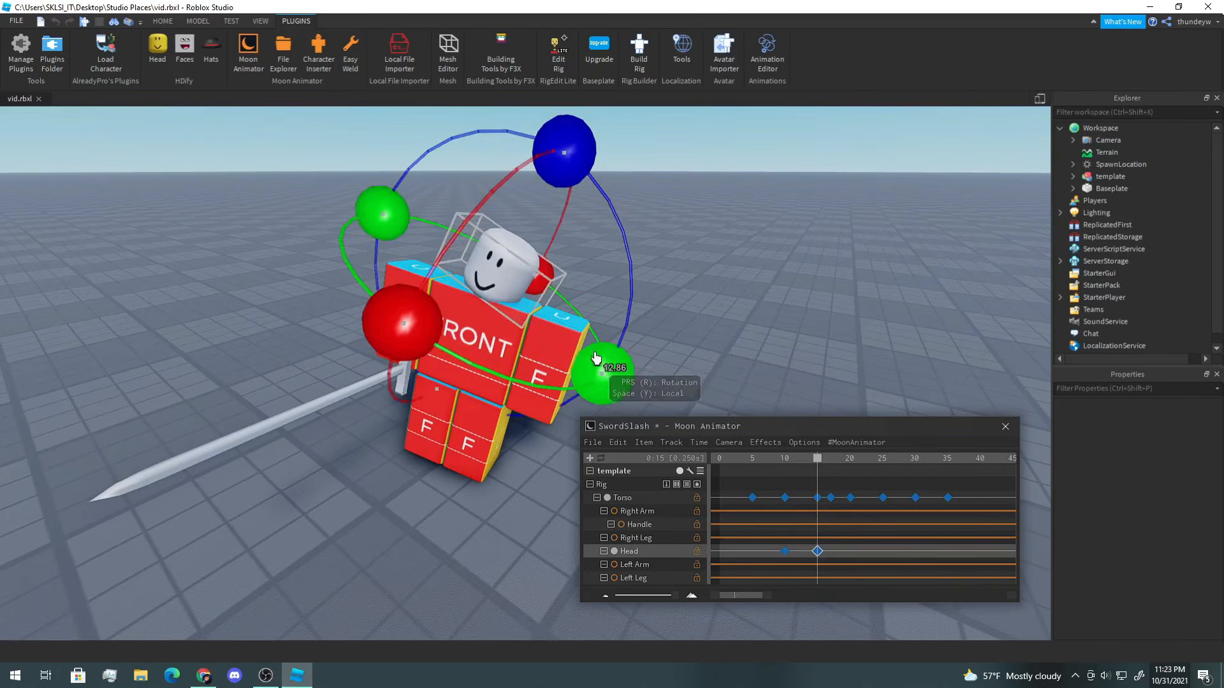
{"action": "left_click_drag", "start_coordinate": [599, 367], "coordinate": [603, 372]}
Step: Move to frame 17 and rotate the Head further, keying it there
{"action": "left_click_drag", "start_coordinate": [816, 468], "coordinate": [829, 470]}
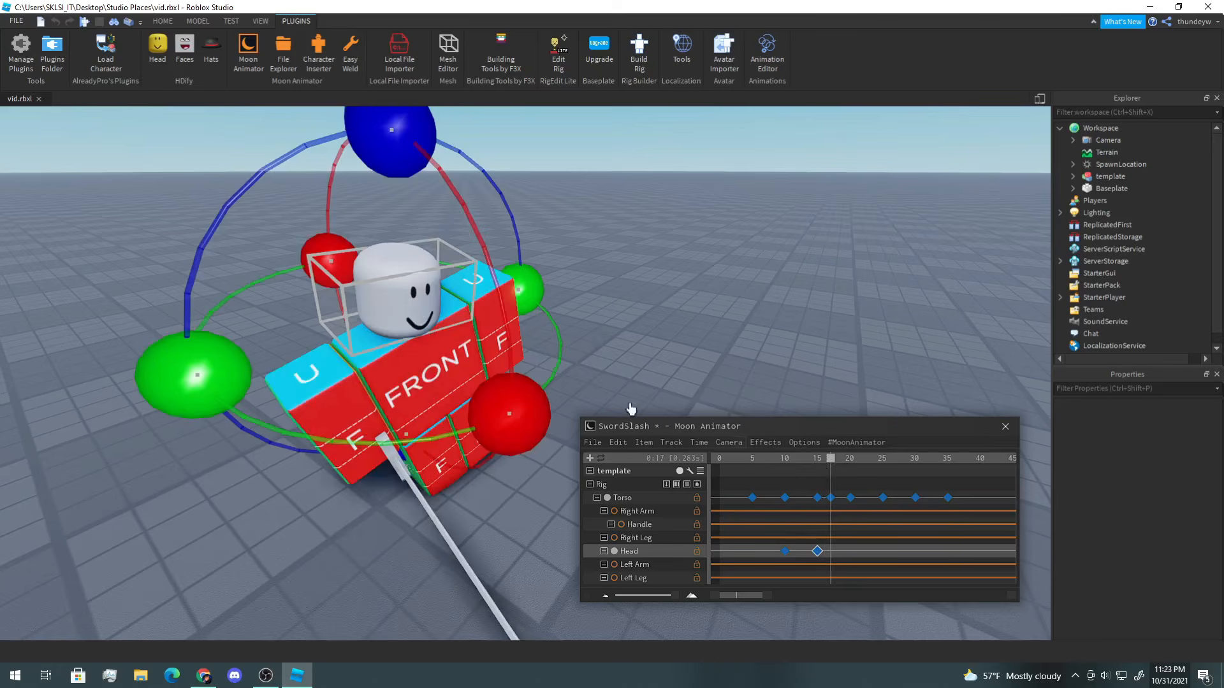
{"action": "left_click_drag", "start_coordinate": [521, 292], "coordinate": [550, 370]}
{"action": "left_click_drag", "start_coordinate": [392, 161], "coordinate": [312, 173]}
{"action": "left_click_drag", "start_coordinate": [550, 283], "coordinate": [551, 298]}
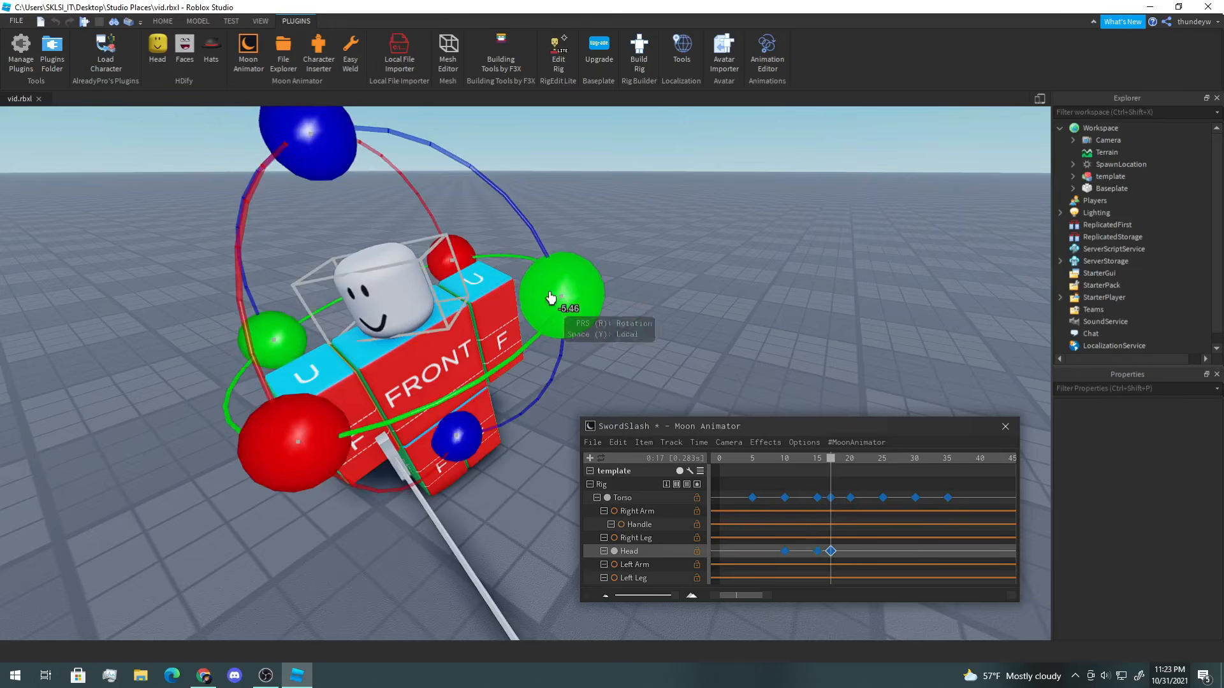
Step: Move to frame 20 and rotate the Head around its axes to add a keyframe
{"action": "mouse_move", "coordinate": [831, 467]}
{"action": "left_mouse_down"}
{"action": "mouse_move", "coordinate": [816, 467]}
{"action": "mouse_move", "coordinate": [864, 470]}
{"action": "mouse_move", "coordinate": [849, 474]}
{"action": "left_mouse_up"}
{"action": "key", "text": "d"}
{"action": "right_click_drag", "start_coordinate": [740, 344], "coordinate": [554, 331]}
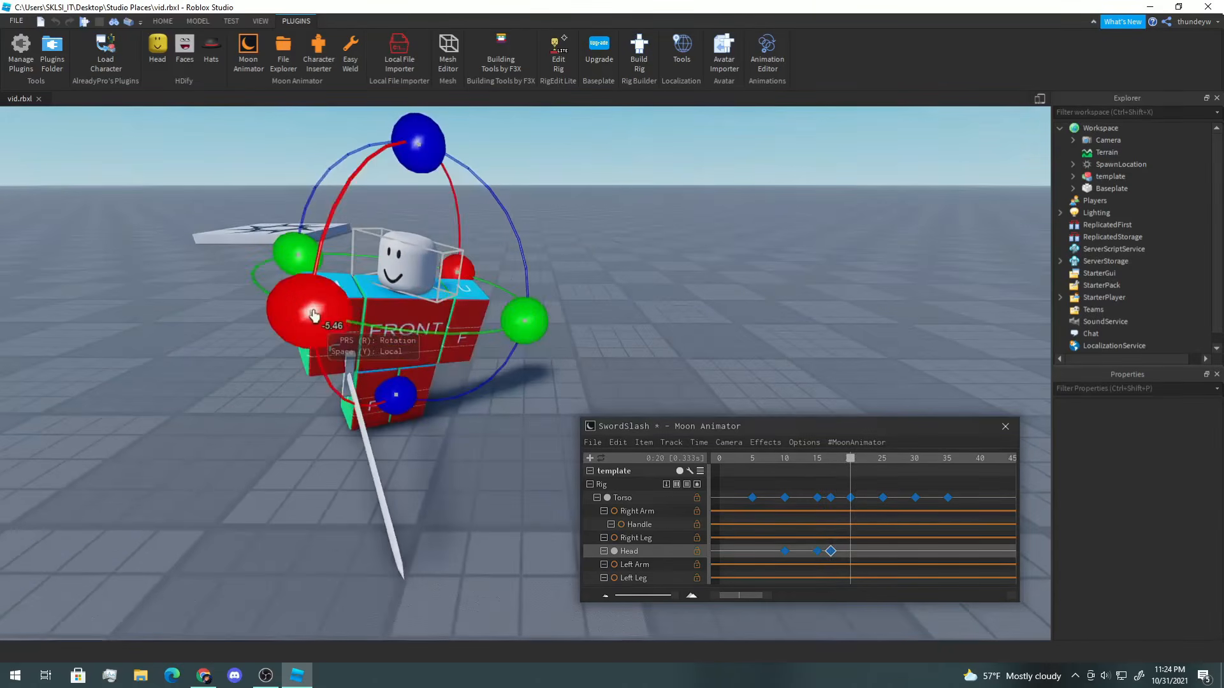
{"action": "left_click_drag", "start_coordinate": [313, 314], "coordinate": [368, 369]}
{"action": "left_click_drag", "start_coordinate": [525, 321], "coordinate": [539, 283]}
{"action": "left_click_drag", "start_coordinate": [382, 147], "coordinate": [468, 170]}
{"action": "left_click_drag", "start_coordinate": [419, 377], "coordinate": [418, 382]}
{"action": "mouse_move", "coordinate": [246, 226]}
{"action": "left_mouse_down"}
{"action": "mouse_move", "coordinate": [249, 275]}
{"action": "mouse_move", "coordinate": [271, 300]}
{"action": "mouse_move", "coordinate": [247, 215]}
{"action": "left_mouse_up"}
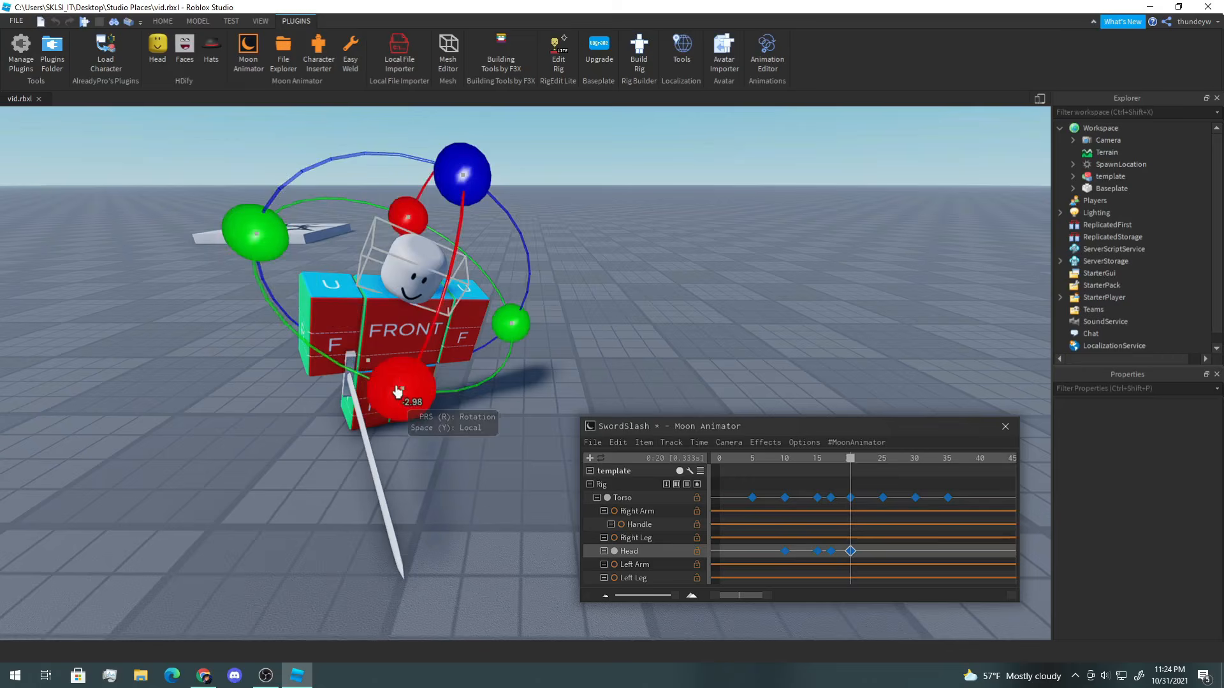
{"action": "left_click_drag", "start_coordinate": [404, 382], "coordinate": [400, 402]}
{"action": "left_click_drag", "start_coordinate": [262, 250], "coordinate": [246, 226]}
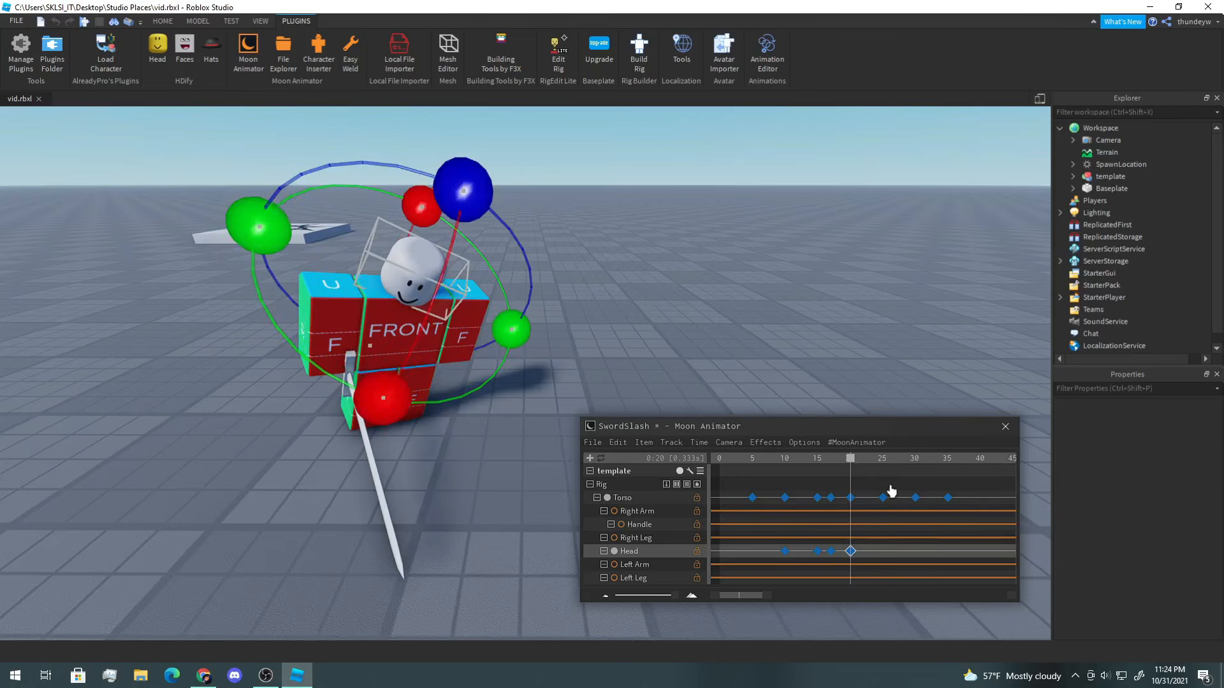
Step: Move to frame 30, rotate the Head to key it, and play the animation
{"action": "left_click_drag", "start_coordinate": [855, 459], "coordinate": [917, 469]}
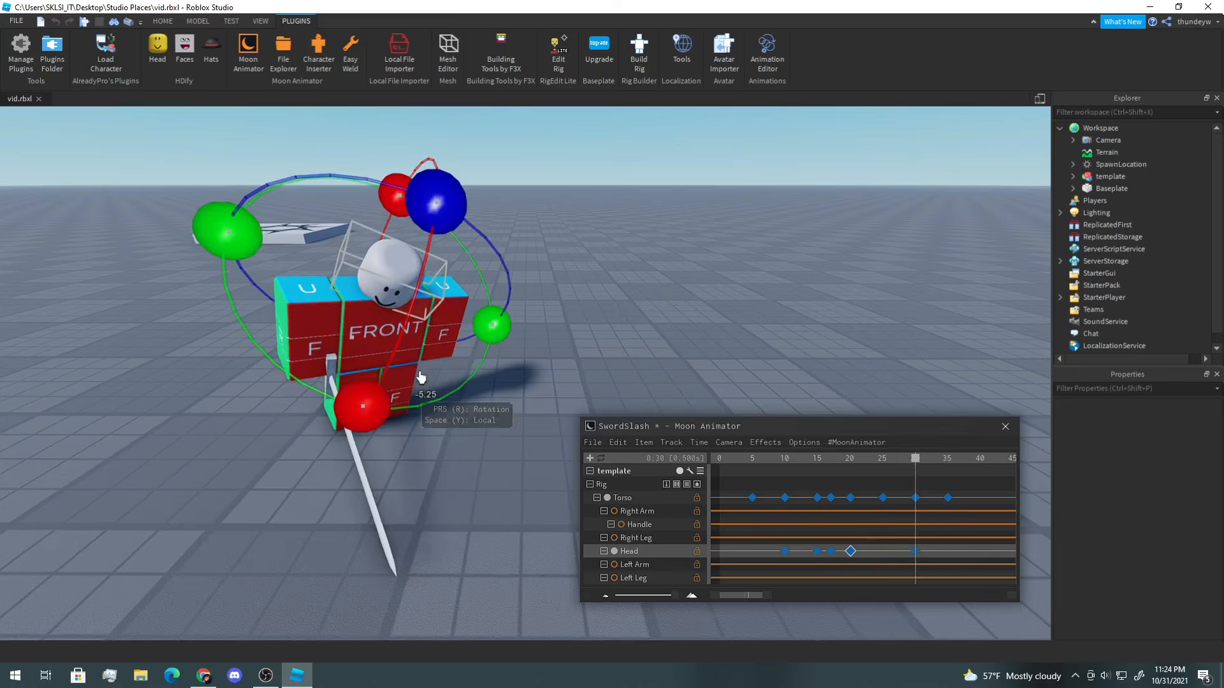
{"action": "left_click_drag", "start_coordinate": [492, 324], "coordinate": [484, 341]}
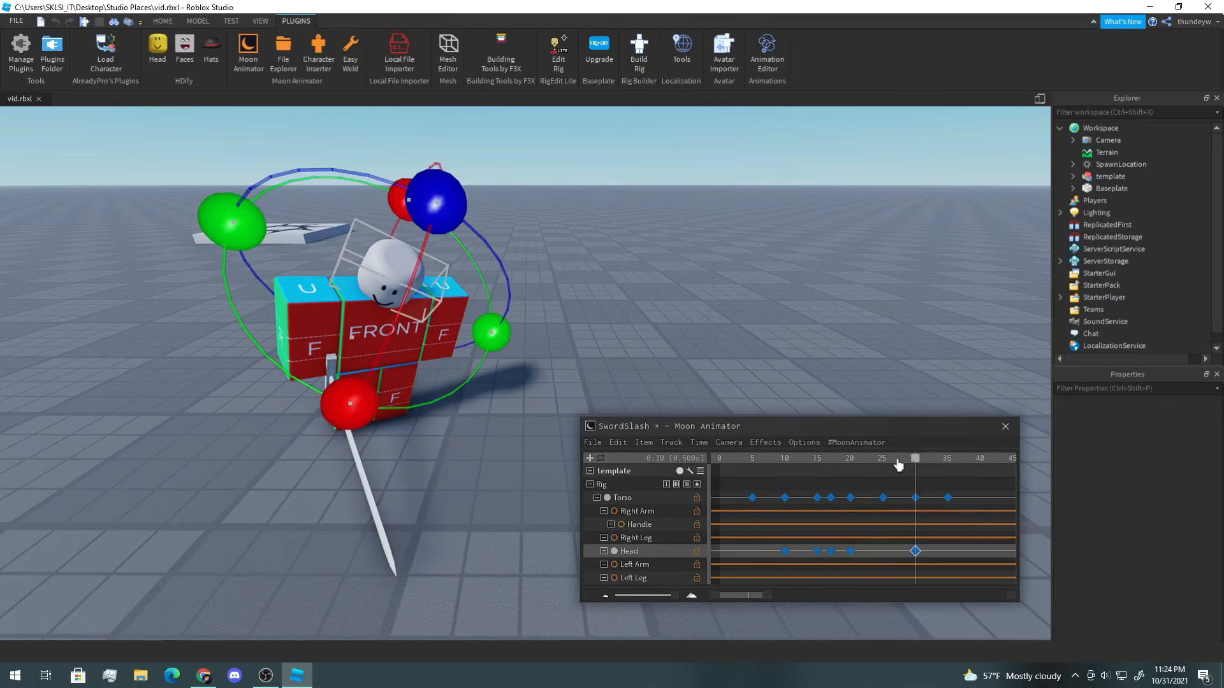
{"action": "key", "text": "space"}
{"action": "right_click_drag", "start_coordinate": [689, 294], "coordinate": [691, 293]}
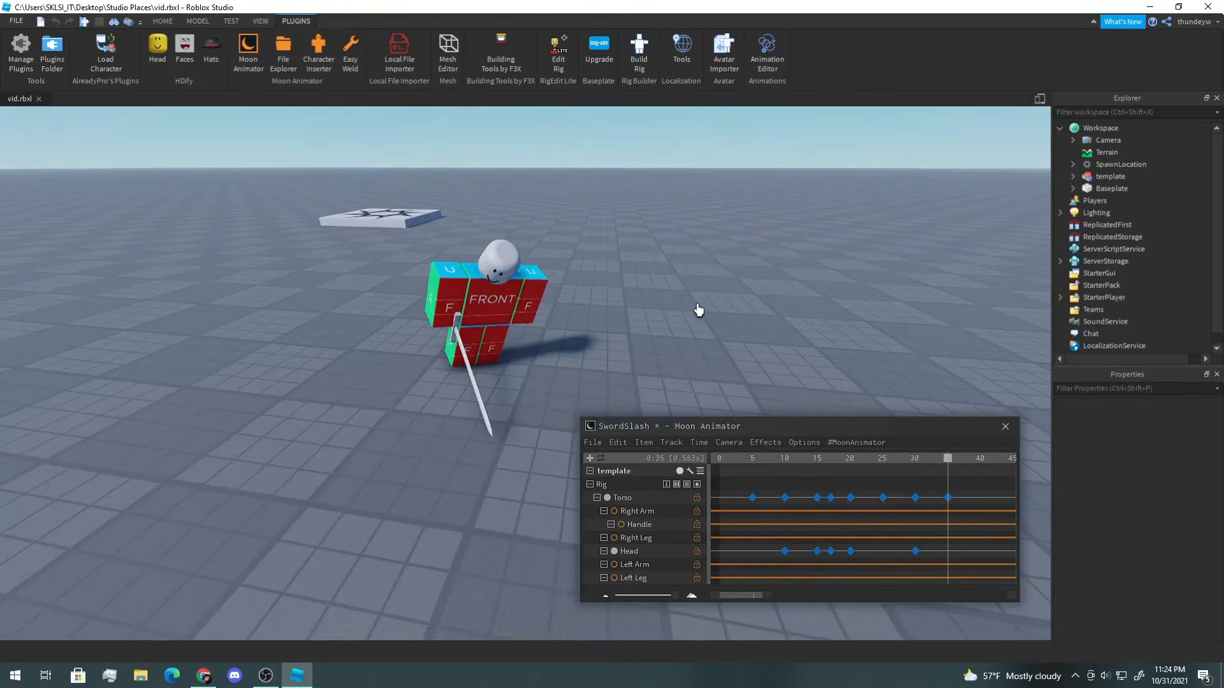
Step: At frame 35, rotate the Head to key it, deselect, and play the animation
{"action": "left_click", "coordinate": [518, 280]}
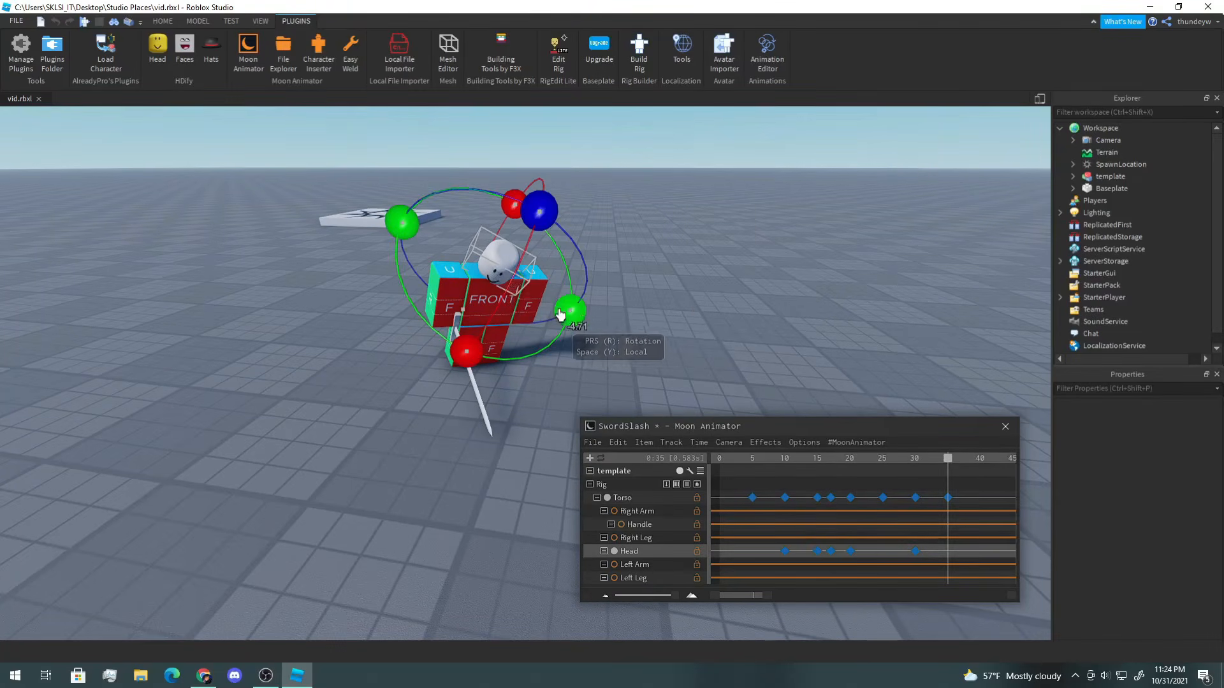
{"action": "left_click_drag", "start_coordinate": [582, 321], "coordinate": [577, 327]}
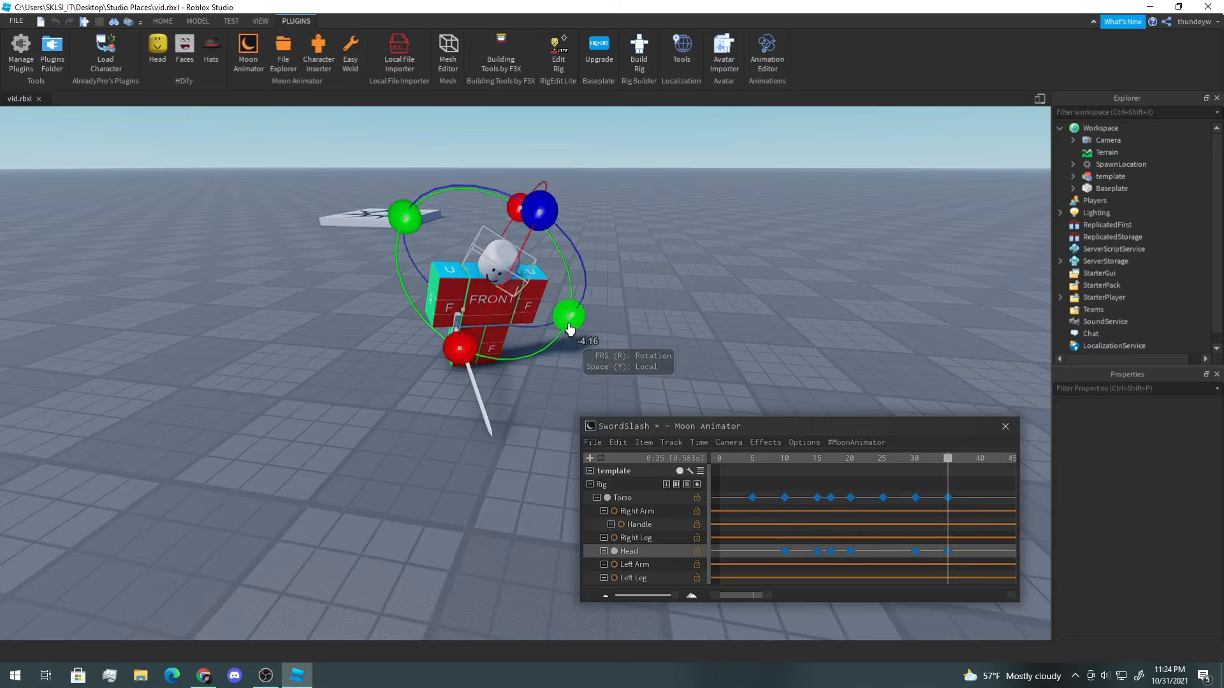
{"action": "right_click_drag", "start_coordinate": [577, 326], "coordinate": [437, 354]}
{"action": "left_click_drag", "start_coordinate": [378, 375], "coordinate": [376, 379]}
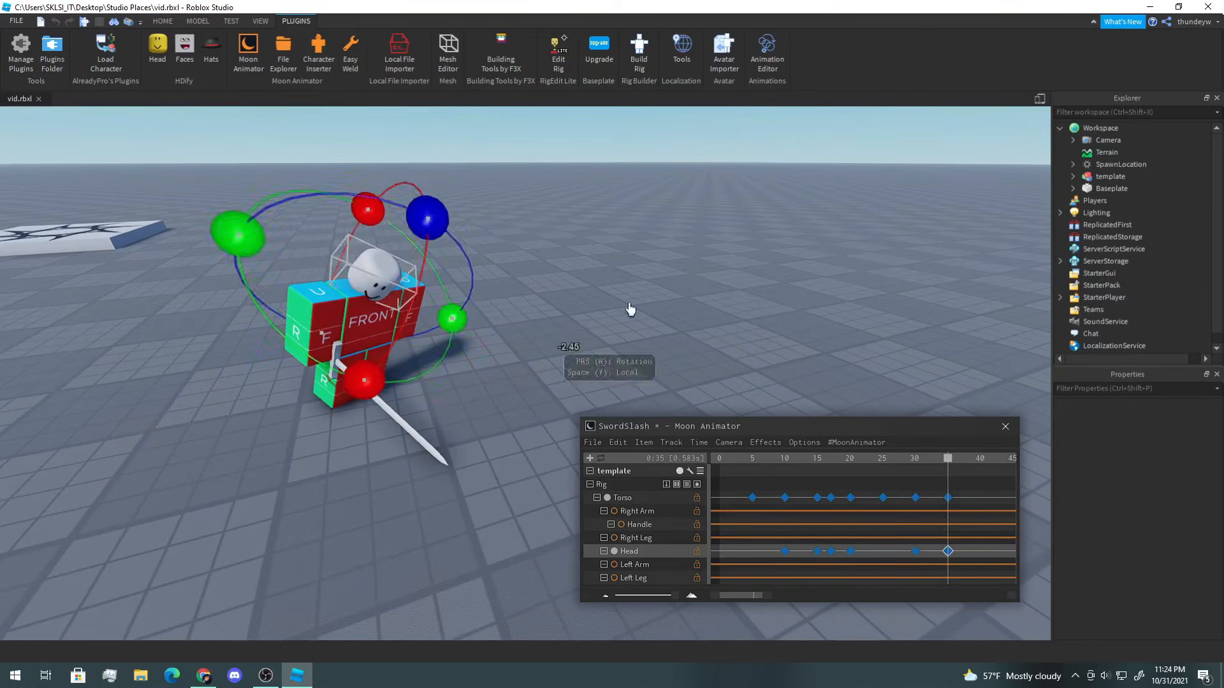
{"action": "left_click", "coordinate": [765, 274]}
{"action": "key", "text": "space"}
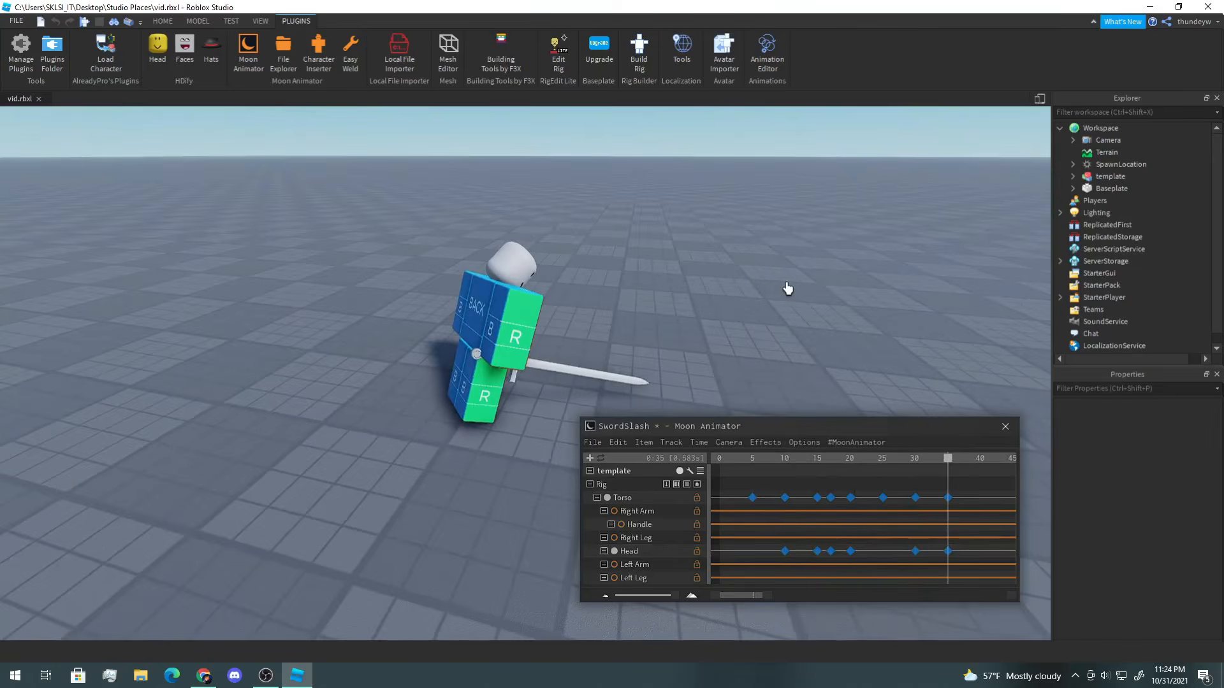
Step: Select the Right Arm and, at frame 5, rotate and nudge it to add its first keyframe
{"action": "left_click_drag", "start_coordinate": [743, 461], "coordinate": [705, 460]}
{"action": "right_click_drag", "start_coordinate": [598, 325], "coordinate": [471, 327]}
{"action": "left_click", "coordinate": [598, 325]}
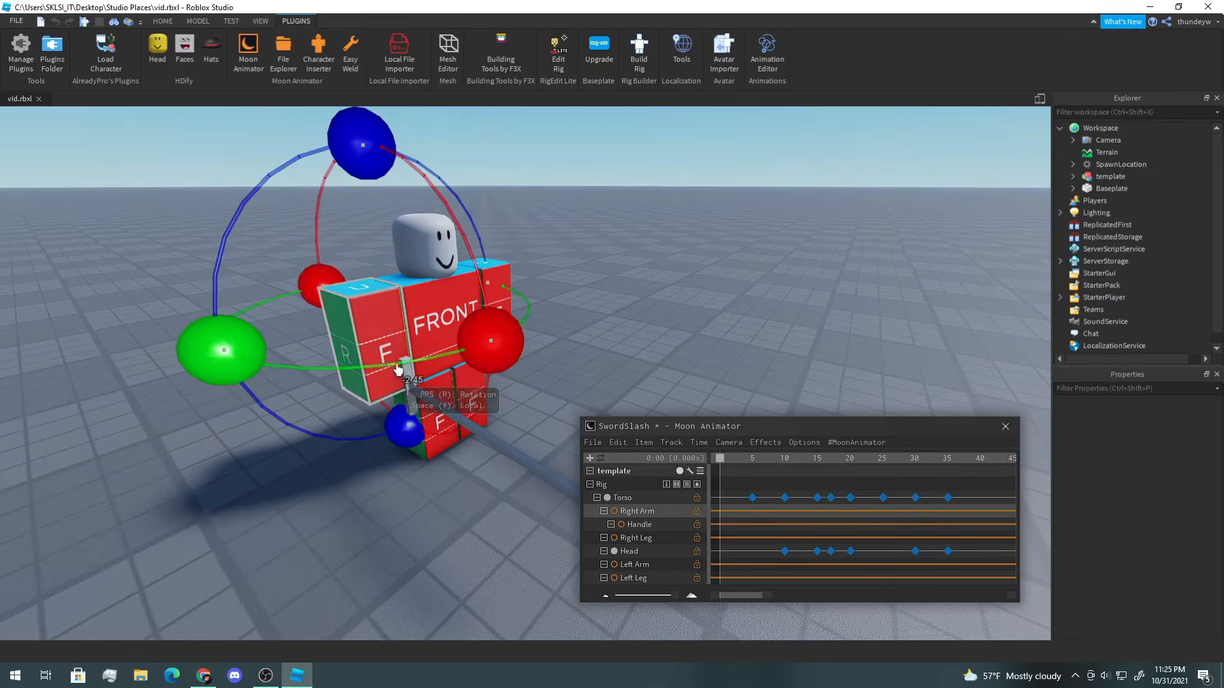
{"action": "left_click_drag", "start_coordinate": [727, 470], "coordinate": [752, 470]}
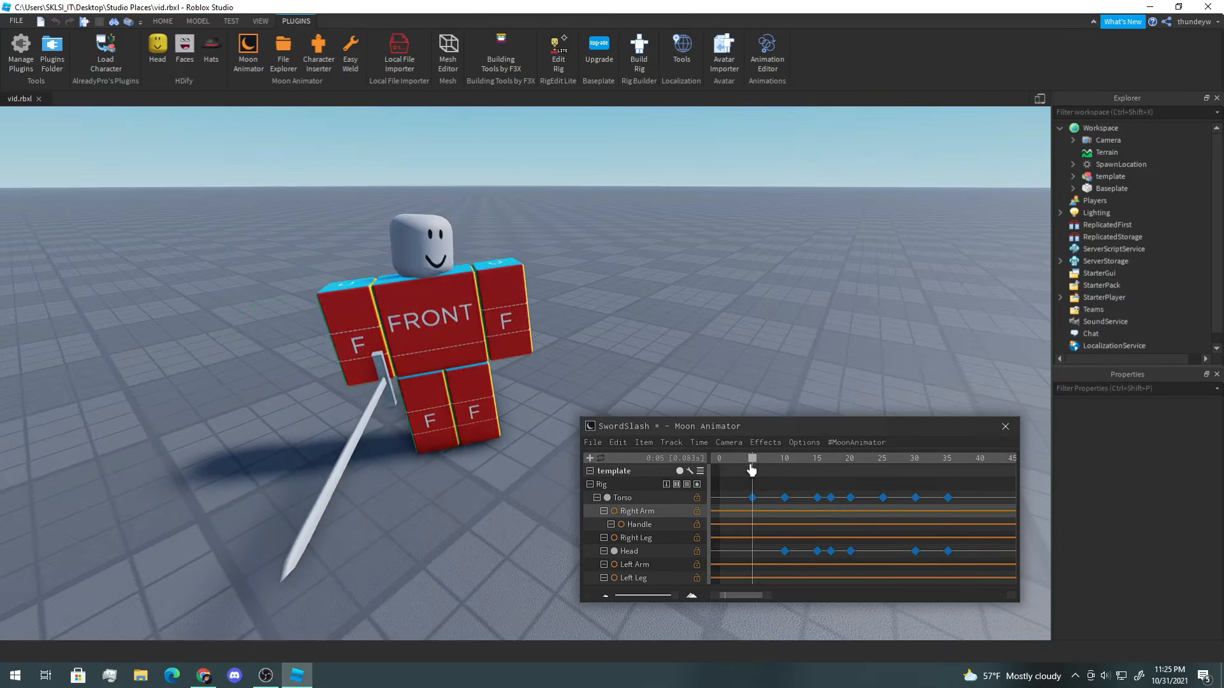
{"action": "left_click_drag", "start_coordinate": [518, 292], "coordinate": [525, 265]}
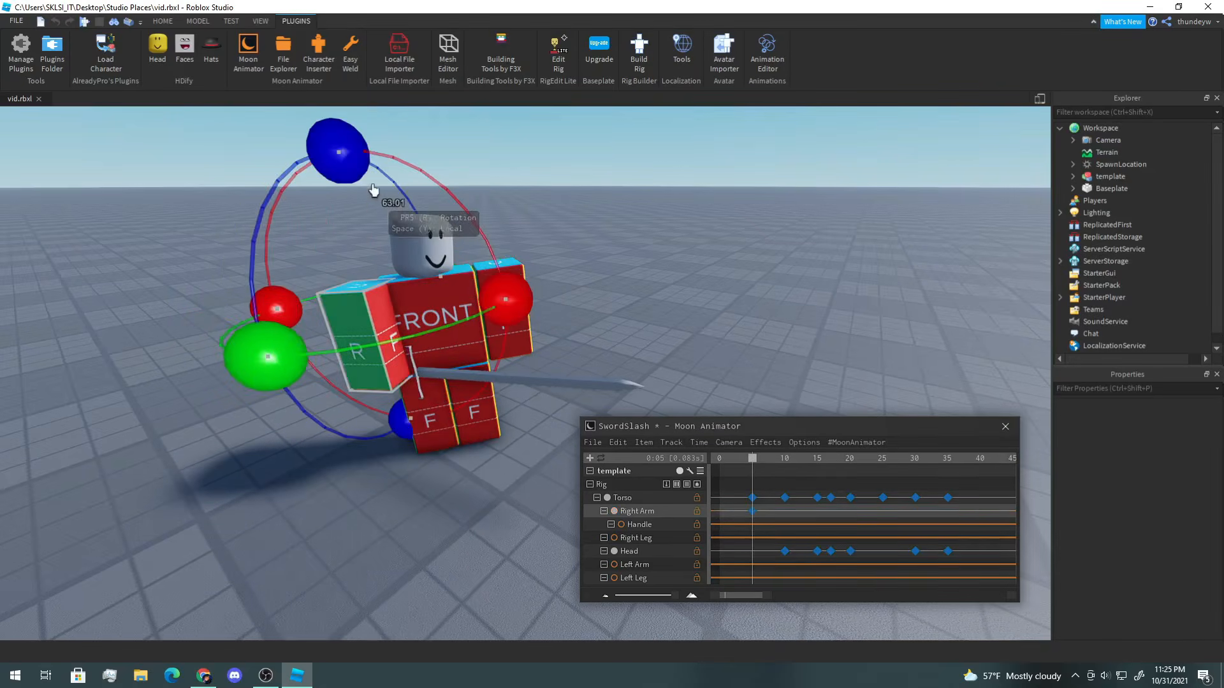
{"action": "left_click_drag", "start_coordinate": [347, 160], "coordinate": [384, 169]}
{"action": "key", "text": "r"}
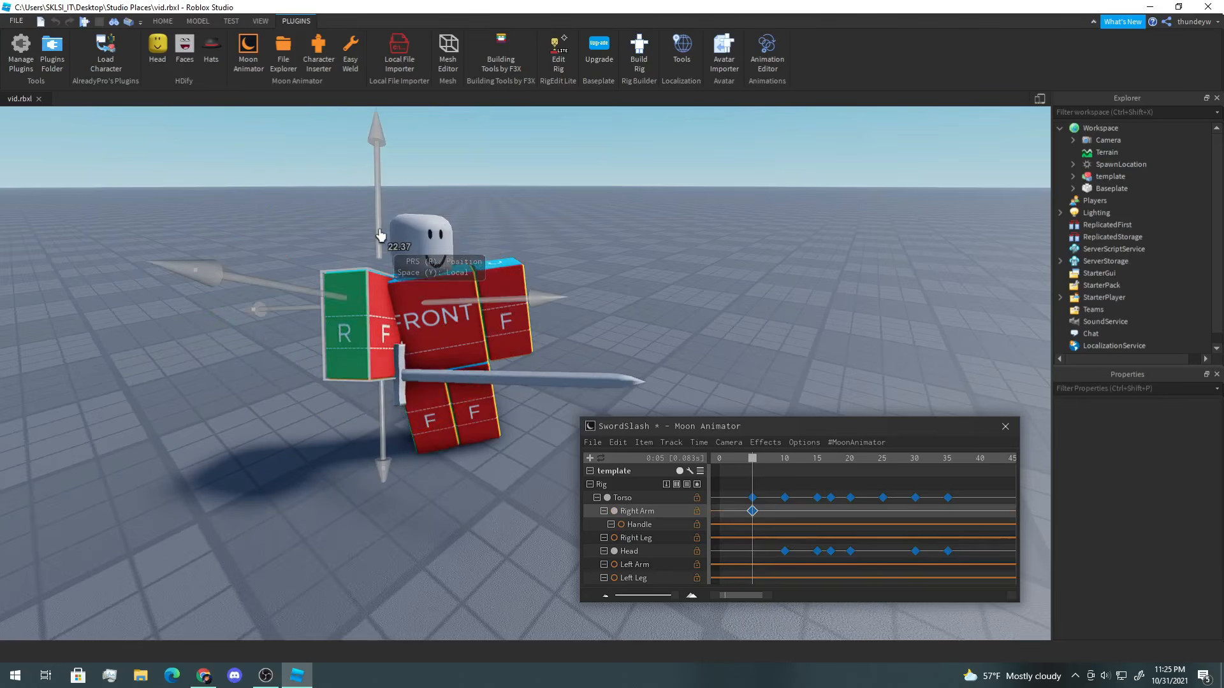
{"action": "left_click_drag", "start_coordinate": [384, 228], "coordinate": [385, 233]}
Step: Move to frame 10 and rotate and reposition the Right Arm to raise the sword overhead
{"action": "left_click_drag", "start_coordinate": [753, 458], "coordinate": [789, 468]}
{"action": "right_click_drag", "start_coordinate": [460, 338], "coordinate": [469, 343]}
{"action": "key", "text": "r"}
{"action": "left_click_drag", "start_coordinate": [455, 318], "coordinate": [438, 281]}
{"action": "left_click_drag", "start_coordinate": [197, 197], "coordinate": [264, 307]}
{"action": "key", "text": "r"}
{"action": "key", "text": "r"}
{"action": "left_click_drag", "start_coordinate": [383, 433], "coordinate": [348, 443]}
{"action": "left_click_drag", "start_coordinate": [203, 250], "coordinate": [220, 256]}
{"action": "mouse_move", "coordinate": [785, 459]}
{"action": "left_mouse_down"}
{"action": "mouse_move", "coordinate": [753, 464]}
{"action": "mouse_move", "coordinate": [785, 479]}
{"action": "left_mouse_up"}
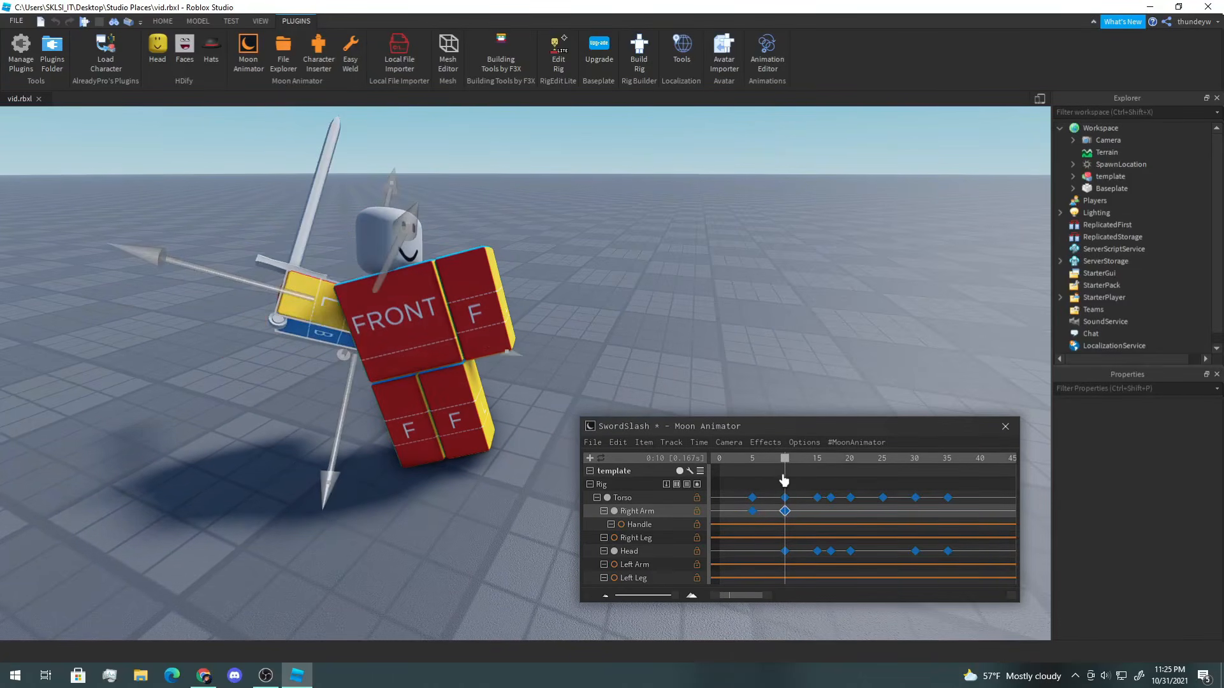
{"action": "key", "text": "r"}
{"action": "left_click_drag", "start_coordinate": [183, 276], "coordinate": [224, 241]}
{"action": "mouse_move", "coordinate": [785, 464]}
{"action": "left_mouse_down"}
{"action": "mouse_move", "coordinate": [798, 462]}
{"action": "mouse_move", "coordinate": [784, 467]}
{"action": "left_mouse_up"}
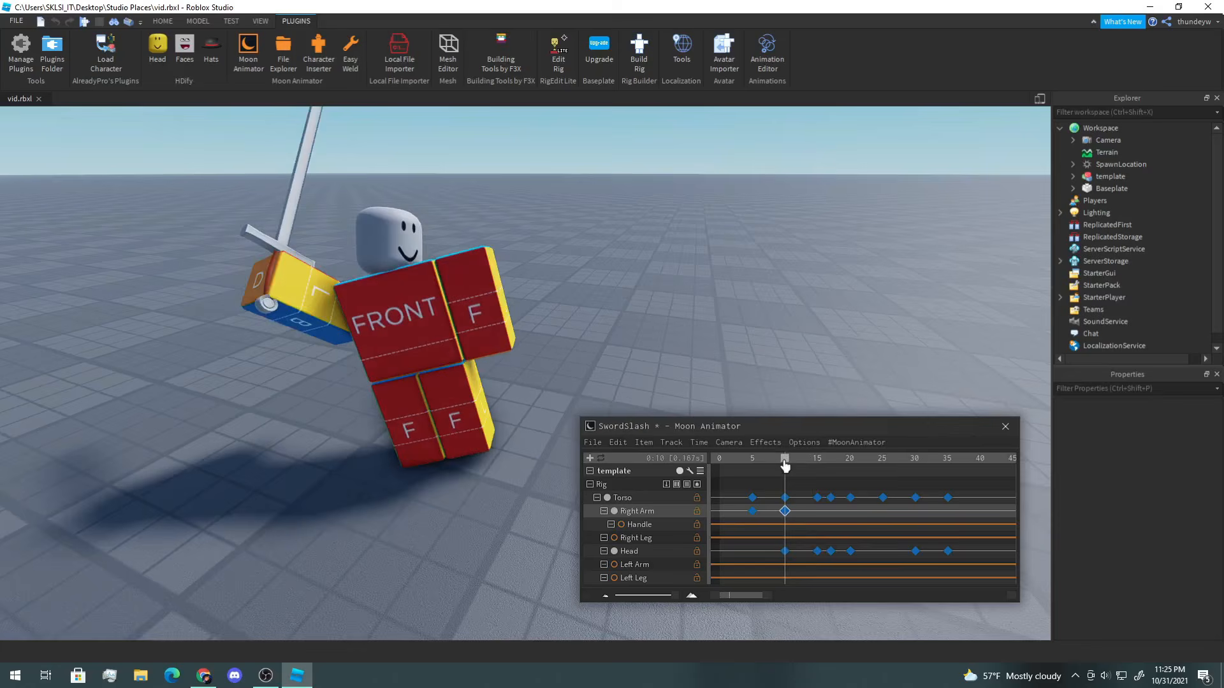
{"action": "left_click_drag", "start_coordinate": [224, 241], "coordinate": [236, 207]}
{"action": "left_click_drag", "start_coordinate": [466, 284], "coordinate": [486, 297]}
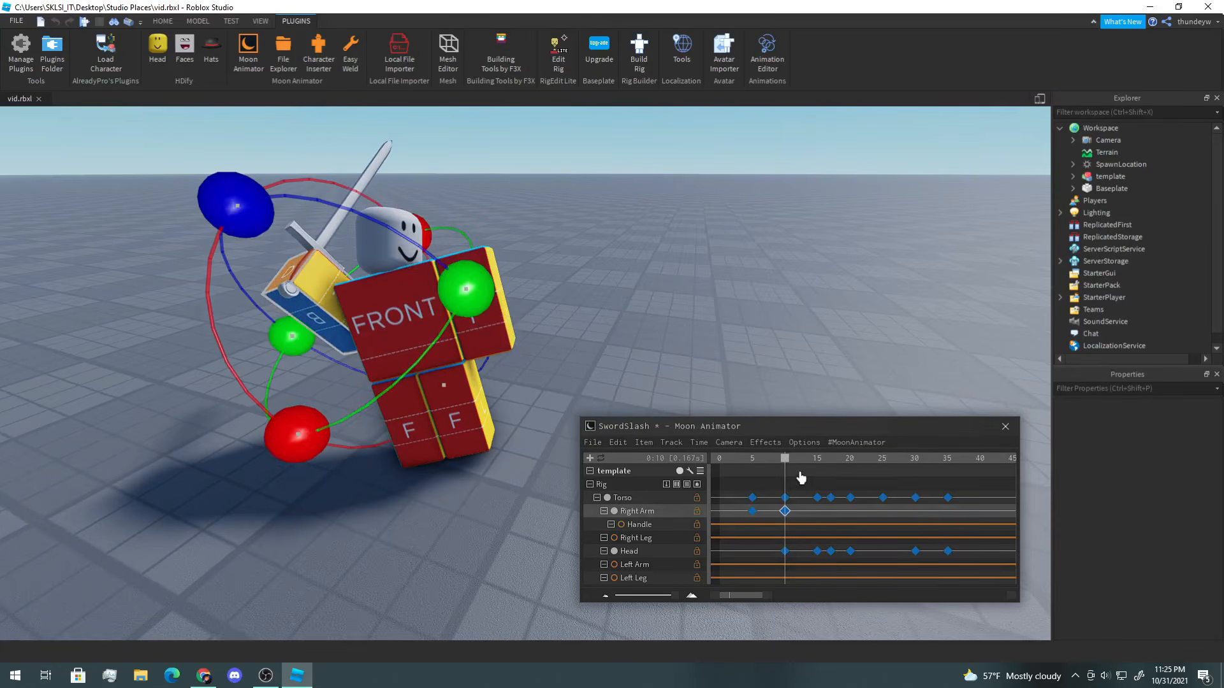
Step: At frame 15, move and rotate the Right Arm further to key the raised sword pose
{"action": "left_click_drag", "start_coordinate": [787, 462], "coordinate": [818, 465]}
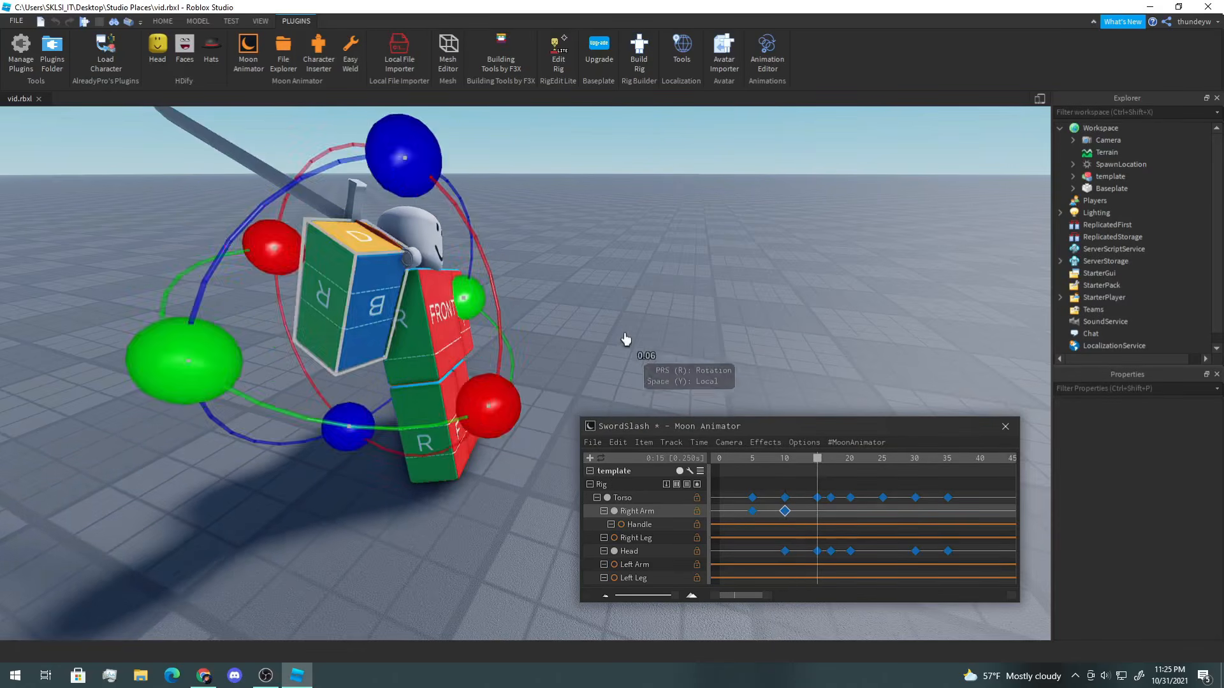
{"action": "key", "text": "d"}
{"action": "right_click_drag", "start_coordinate": [626, 339], "coordinate": [556, 308]}
{"action": "key", "text": "r"}
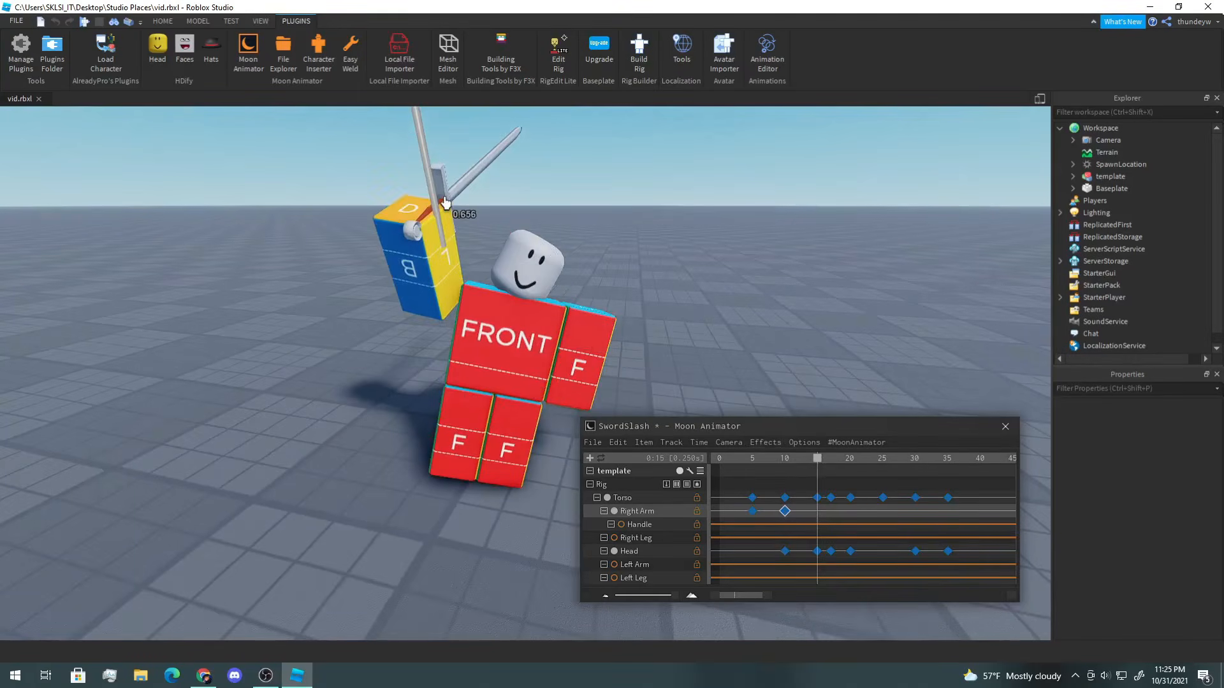
{"action": "key", "text": "r"}
{"action": "left_click_drag", "start_coordinate": [423, 138], "coordinate": [406, 144]}
{"action": "left_click", "coordinate": [818, 469]}
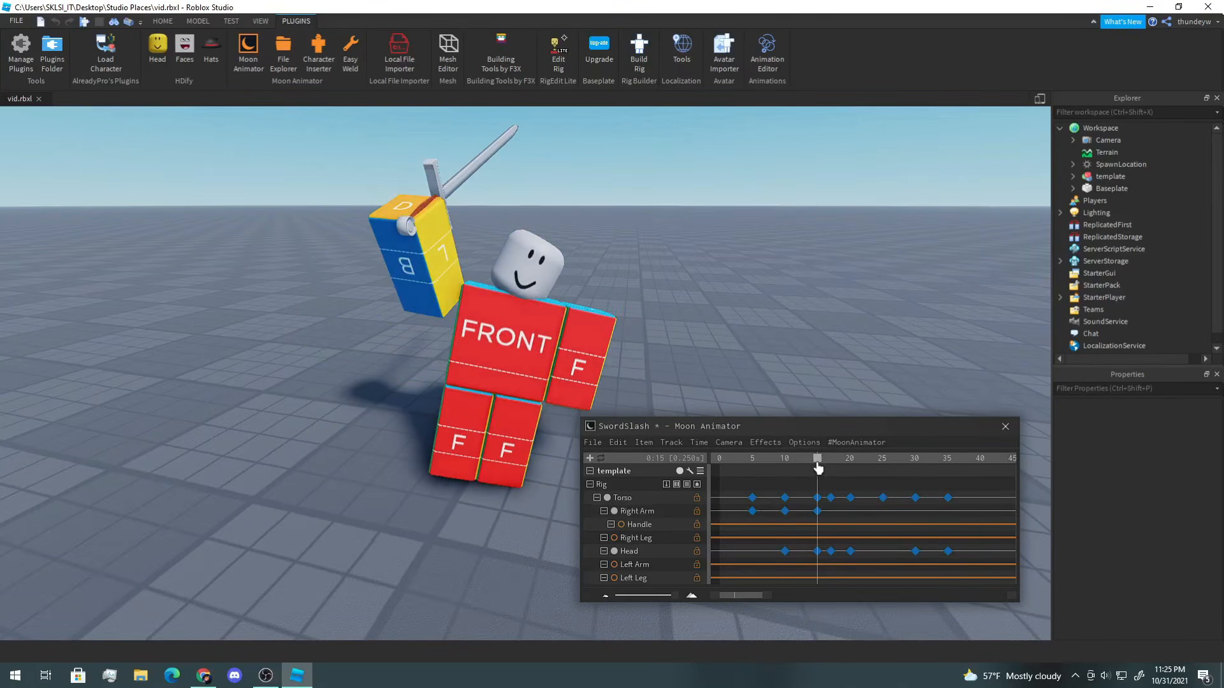
{"action": "left_click", "coordinate": [433, 273]}
{"action": "key", "text": "r"}
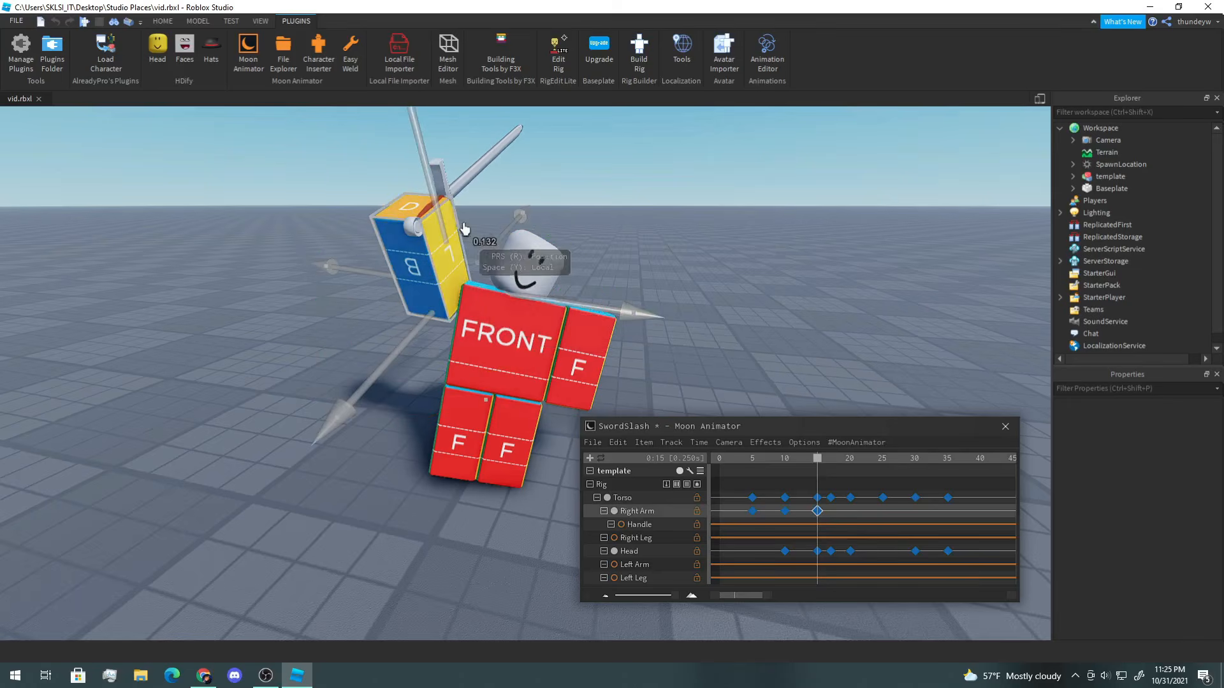
{"action": "key", "text": "r"}
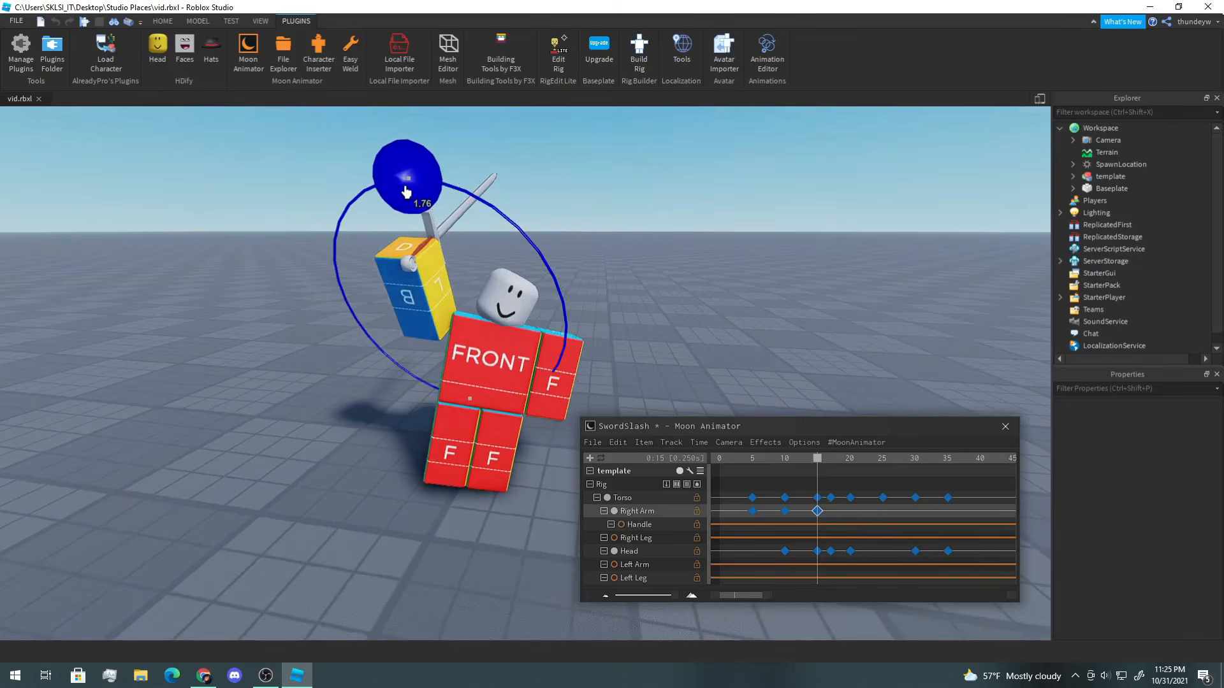
{"action": "mouse_move", "coordinate": [492, 256]}
{"action": "left_mouse_down"}
{"action": "mouse_move", "coordinate": [503, 249]}
{"action": "mouse_move", "coordinate": [491, 255]}
{"action": "left_mouse_up"}
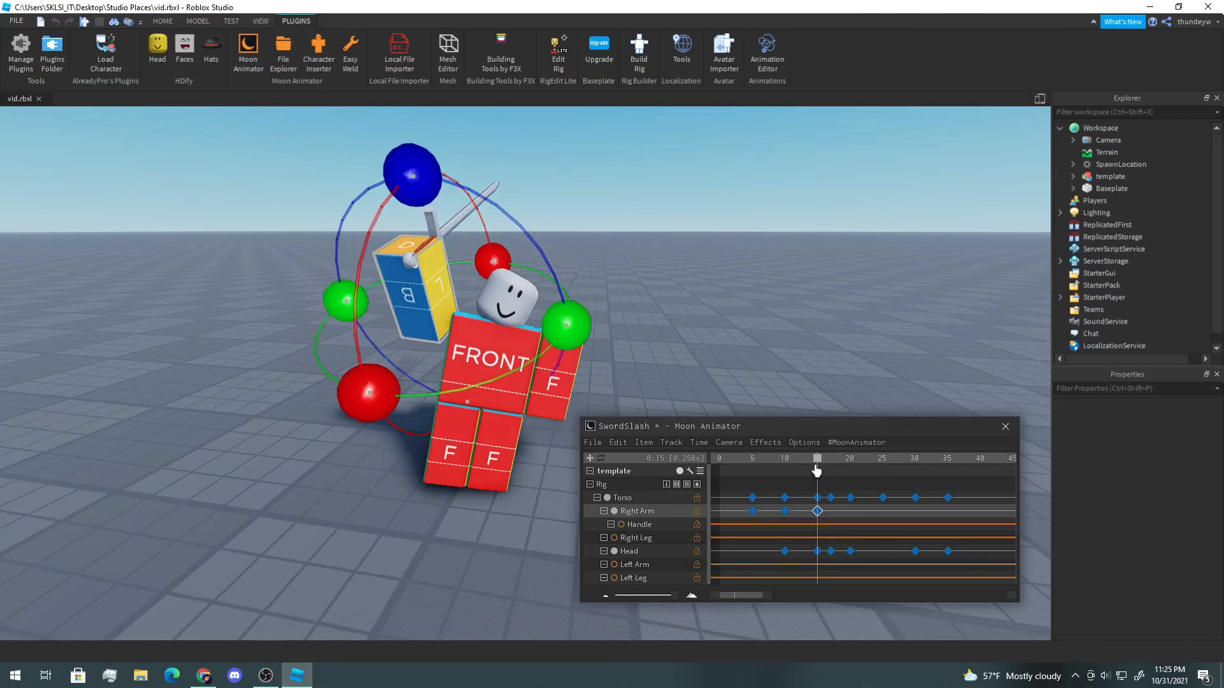
Step: Move to frame 17 and rotate and move the Right Arm to start swinging the sword down
{"action": "left_click_drag", "start_coordinate": [819, 464], "coordinate": [830, 466]}
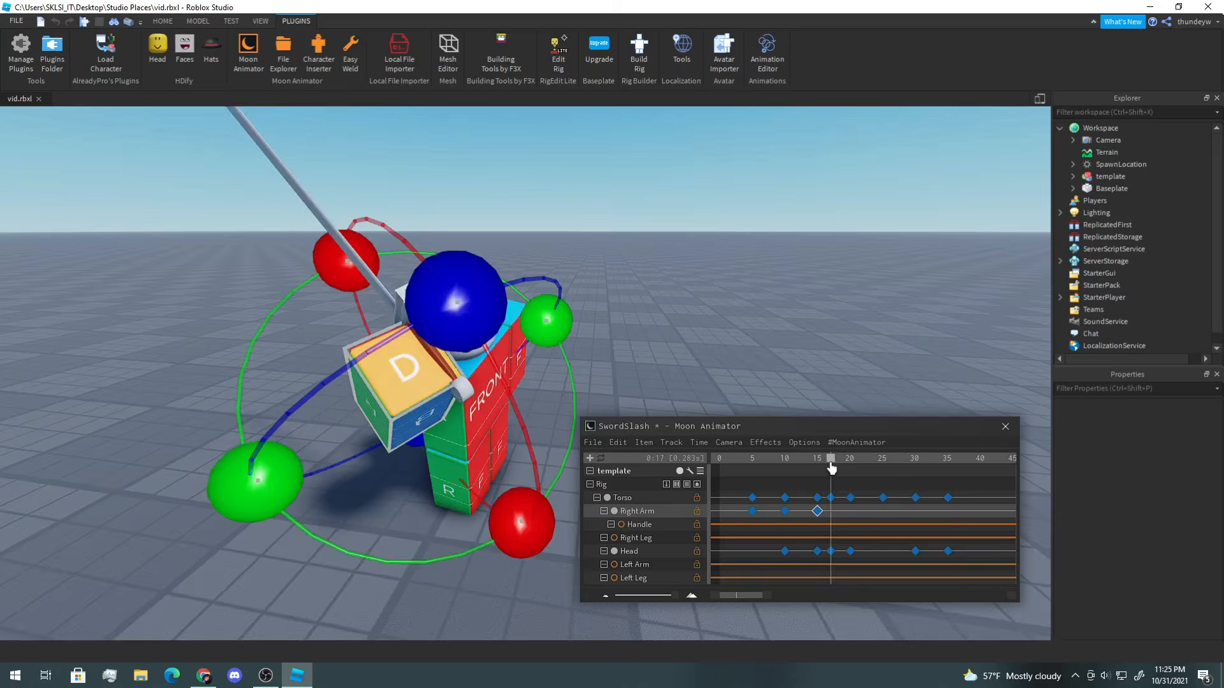
{"action": "right_click_drag", "start_coordinate": [756, 350], "coordinate": [757, 350]}
{"action": "left_click_drag", "start_coordinate": [470, 210], "coordinate": [441, 253]}
{"action": "key", "text": "r"}
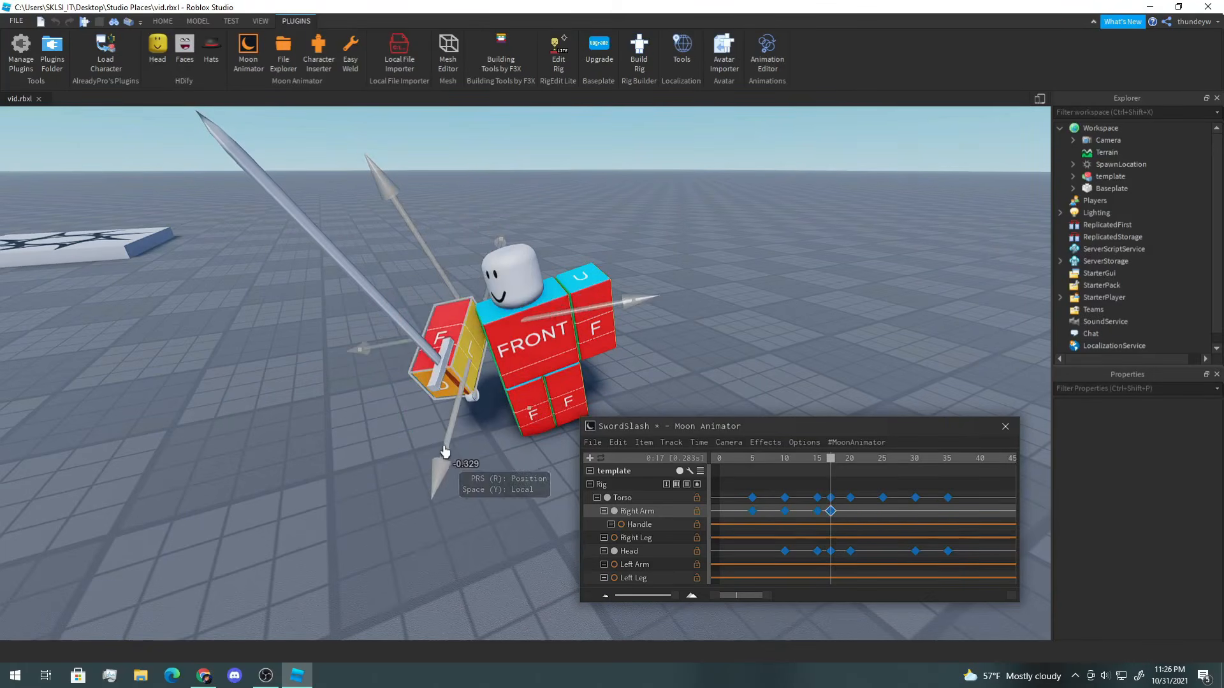
{"action": "left_click_drag", "start_coordinate": [444, 457], "coordinate": [524, 407]}
{"action": "left_click_drag", "start_coordinate": [576, 320], "coordinate": [574, 265]}
{"action": "key", "text": "r"}
{"action": "left_click_drag", "start_coordinate": [347, 251], "coordinate": [383, 288]}
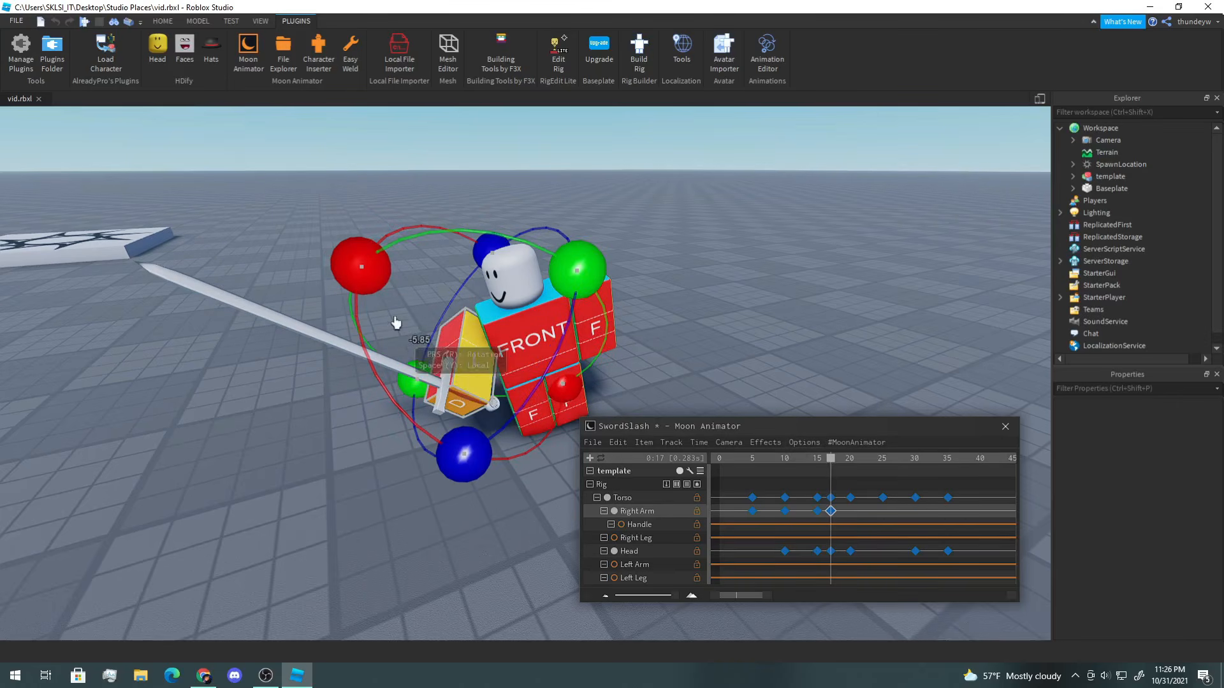
{"action": "left_click_drag", "start_coordinate": [362, 268], "coordinate": [365, 242]}
{"action": "left_click_drag", "start_coordinate": [579, 268], "coordinate": [600, 286]}
Step: At frame 21, rotate and move the Right Arm so the sword slashes across the body
{"action": "left_click_drag", "start_coordinate": [834, 465], "coordinate": [857, 470]}
{"action": "key", "text": "d"}
{"action": "right_click_drag", "start_coordinate": [863, 374], "coordinate": [863, 375]}
{"action": "left_click_drag", "start_coordinate": [408, 390], "coordinate": [542, 358]}
{"action": "left_click_drag", "start_coordinate": [345, 156], "coordinate": [472, 216]}
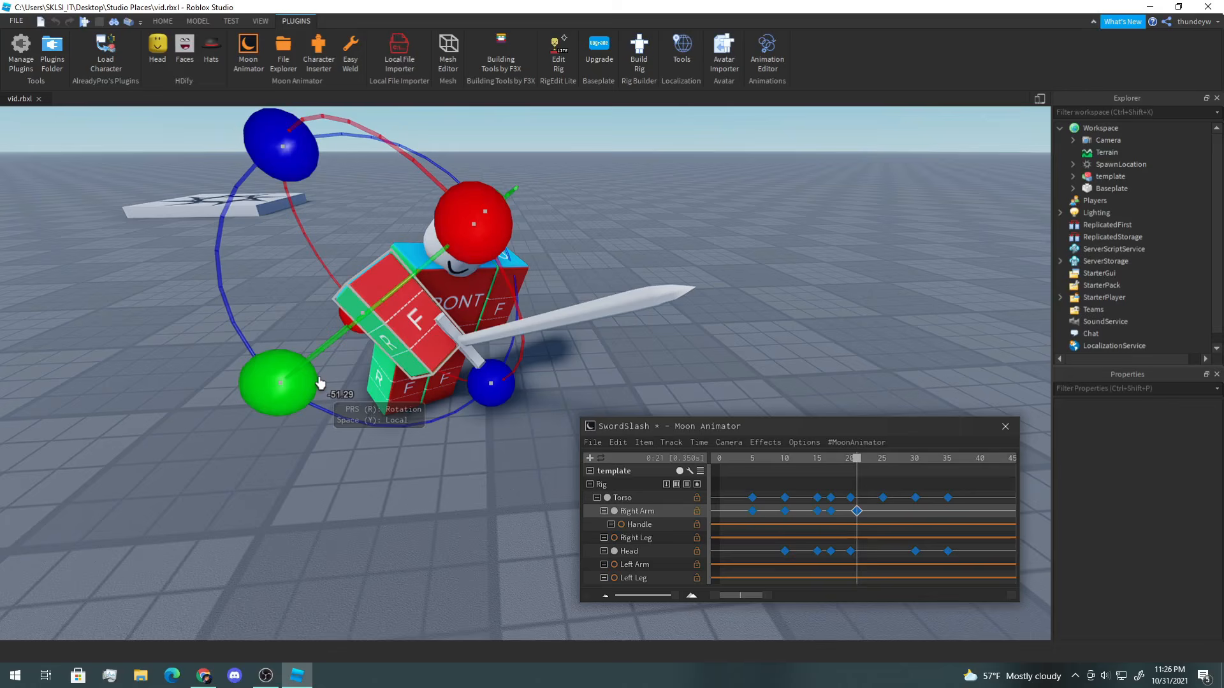
{"action": "left_click_drag", "start_coordinate": [496, 248], "coordinate": [470, 196]}
{"action": "key", "text": "r"}
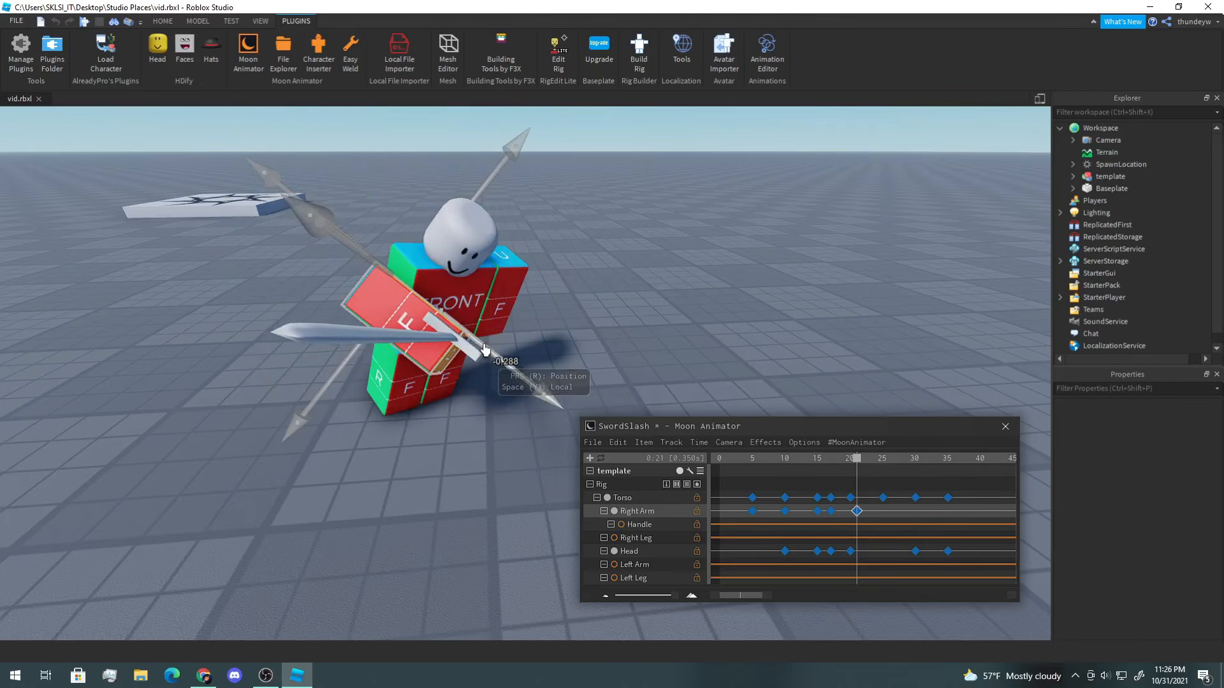
{"action": "left_click_drag", "start_coordinate": [498, 353], "coordinate": [592, 298]}
{"action": "key", "text": "r"}
{"action": "key", "text": "d"}
{"action": "right_click_drag", "start_coordinate": [591, 298], "coordinate": [589, 299]}
Step: Move to frame 30 and rotate the Right Arm to key the follow-through pose
{"action": "left_click_drag", "start_coordinate": [861, 487], "coordinate": [916, 470]}
{"action": "right_click_drag", "start_coordinate": [526, 298], "coordinate": [529, 298]}
{"action": "key", "text": "a"}
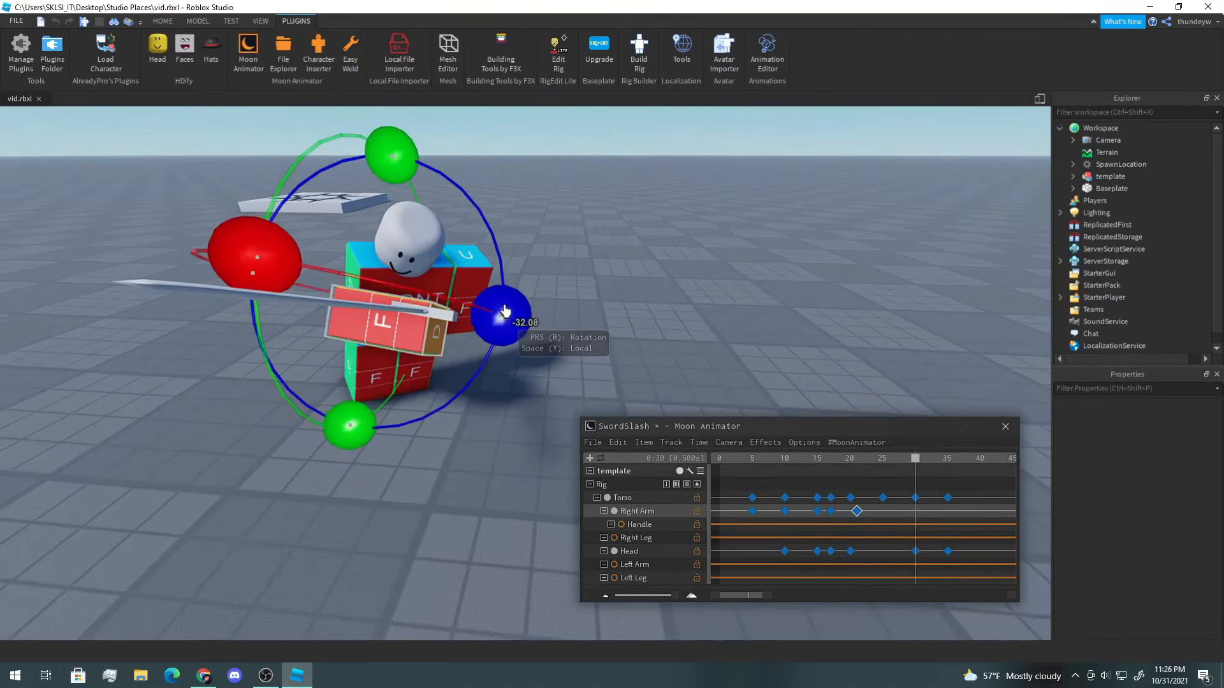
{"action": "left_click_drag", "start_coordinate": [502, 317], "coordinate": [492, 347]}
{"action": "left_click_drag", "start_coordinate": [283, 261], "coordinate": [280, 329]}
{"action": "right_click_drag", "start_coordinate": [350, 281], "coordinate": [351, 281]}
{"action": "key", "text": "s"}
{"action": "left_click_drag", "start_coordinate": [513, 144], "coordinate": [504, 140]}
{"action": "right_click_drag", "start_coordinate": [434, 214], "coordinate": [431, 213]}
{"action": "key", "text": "d"}
{"action": "left_click_drag", "start_coordinate": [392, 281], "coordinate": [717, 365]}
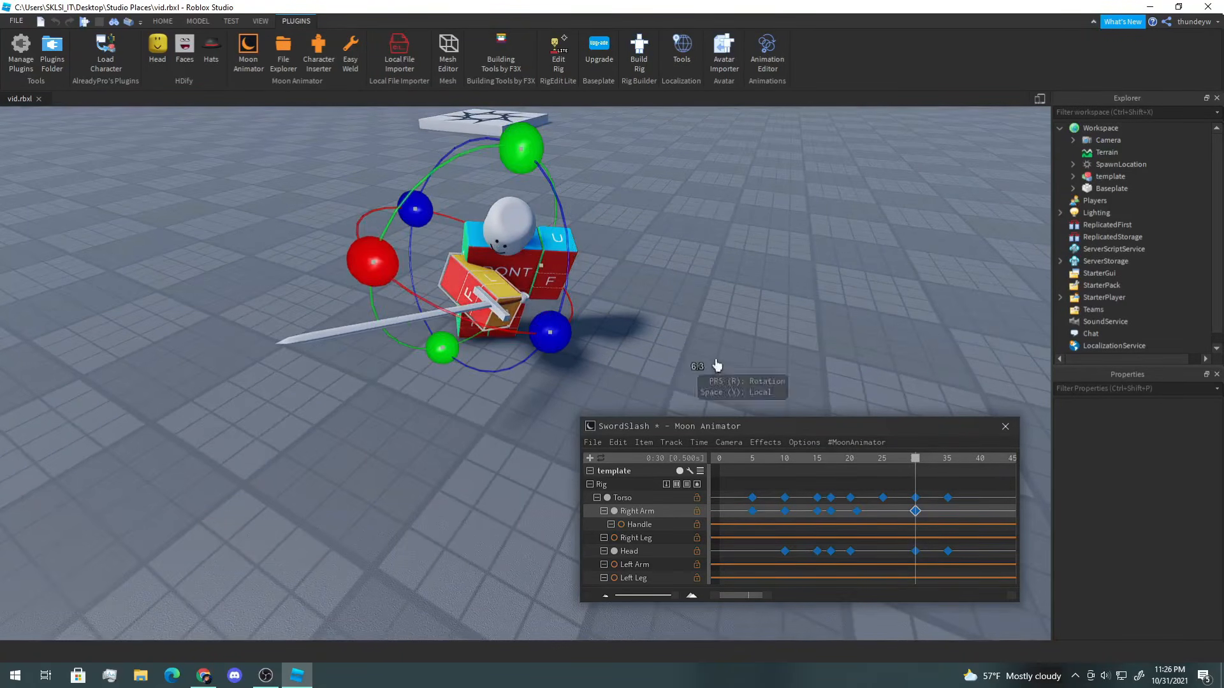
Step: At frame 35, rotate the Right Arm slightly to key it, then play and stop the animation
{"action": "left_click_drag", "start_coordinate": [919, 469], "coordinate": [940, 470]}
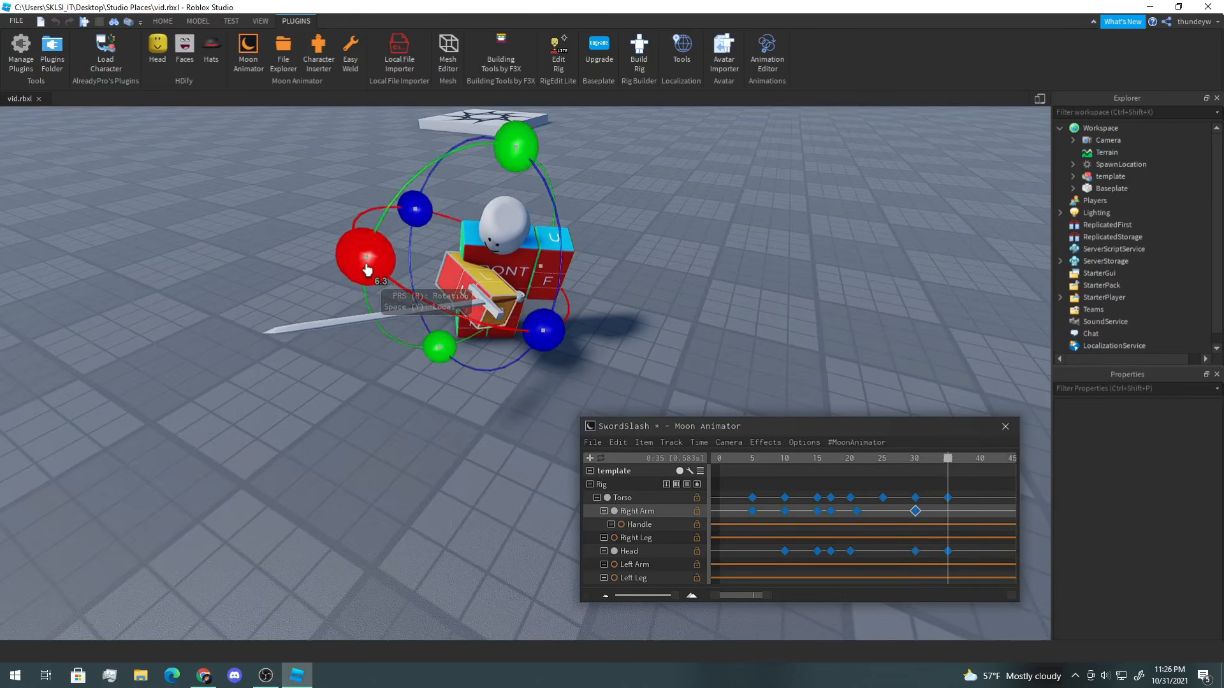
{"action": "left_click_drag", "start_coordinate": [372, 273], "coordinate": [371, 275]}
{"action": "key", "text": "space"}
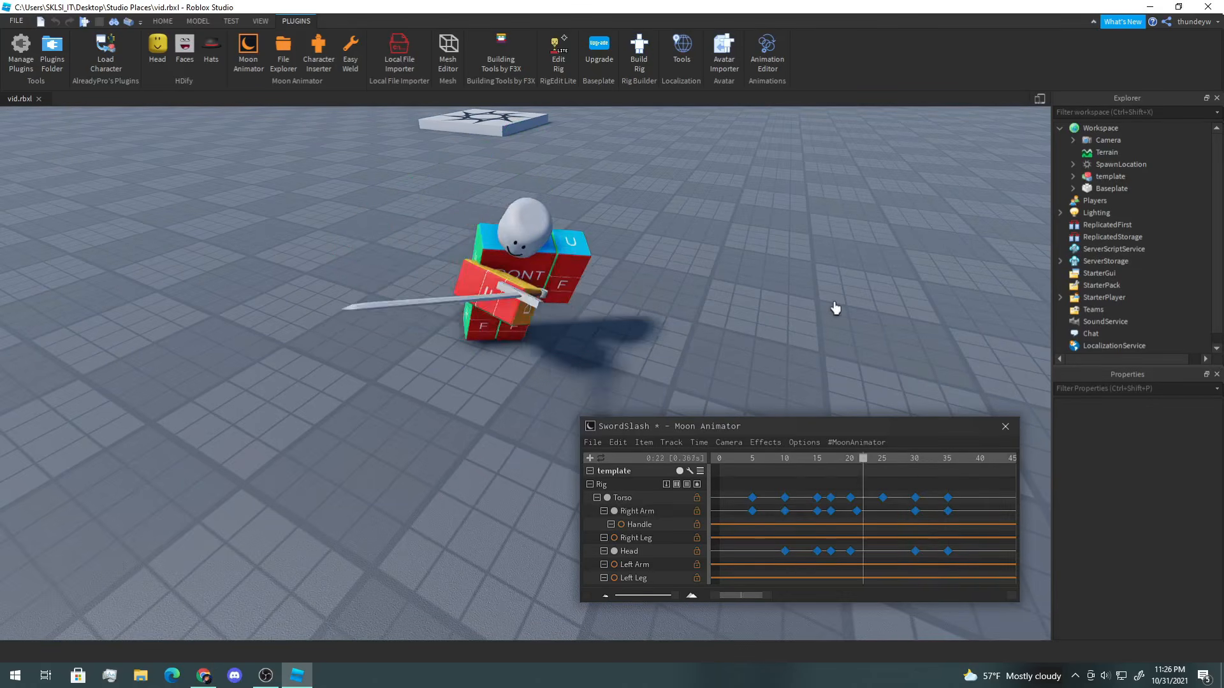
{"action": "key", "text": "a"}
{"action": "right_click_drag", "start_coordinate": [837, 308], "coordinate": [844, 308]}
{"action": "key", "text": "space"}
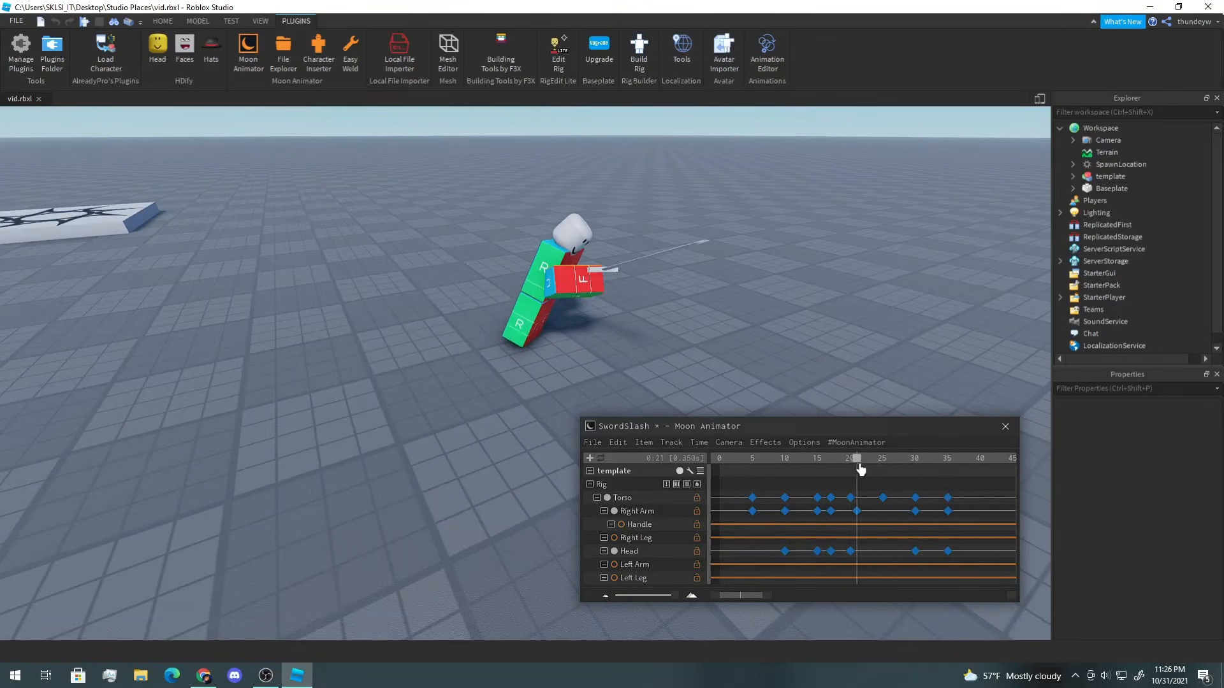
Step: Return to frame 21 and re-rotate the Right Arm to angle the sword upward
{"action": "key", "text": "d"}
{"action": "right_click_drag", "start_coordinate": [669, 297], "coordinate": [587, 283]}
{"action": "left_click", "coordinate": [602, 309]}
{"action": "left_click_drag", "start_coordinate": [556, 157], "coordinate": [576, 174]}
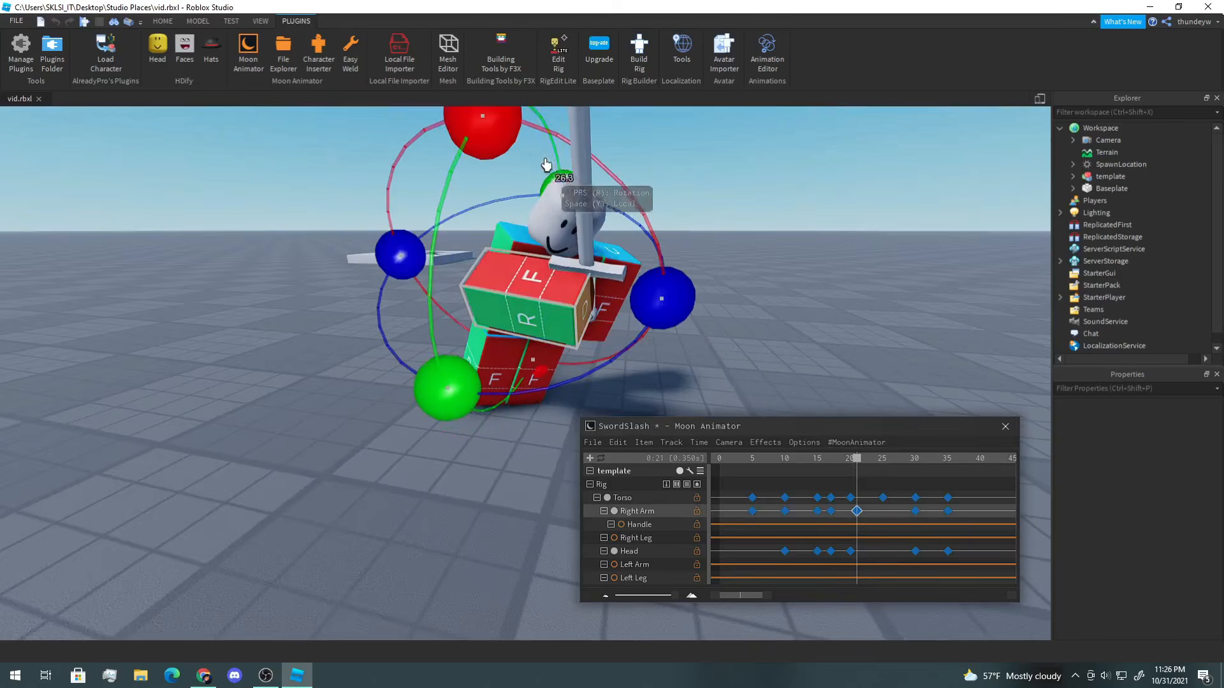
{"action": "left_click_drag", "start_coordinate": [499, 132], "coordinate": [795, 351]}
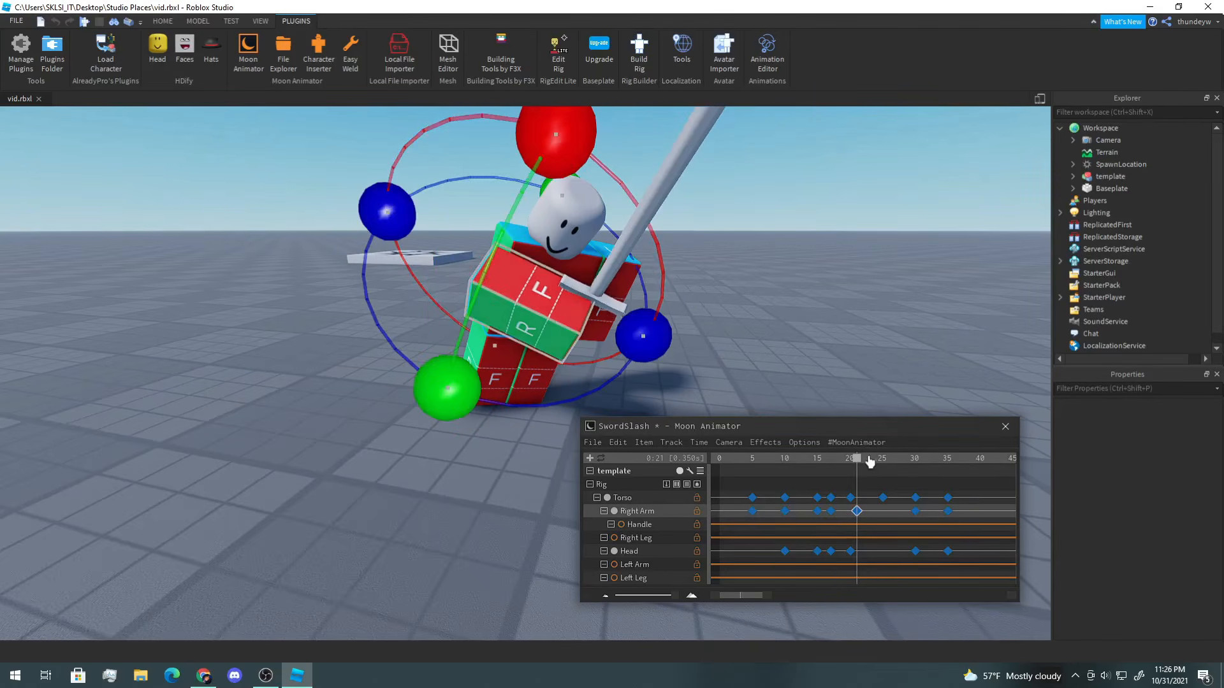
Step: At frame 30, rotate the Right Arm again to adjust the sword angle
{"action": "left_click_drag", "start_coordinate": [869, 460], "coordinate": [916, 465]}
{"action": "left_click_drag", "start_coordinate": [551, 133], "coordinate": [575, 177]}
{"action": "left_click_drag", "start_coordinate": [408, 163], "coordinate": [436, 173]}
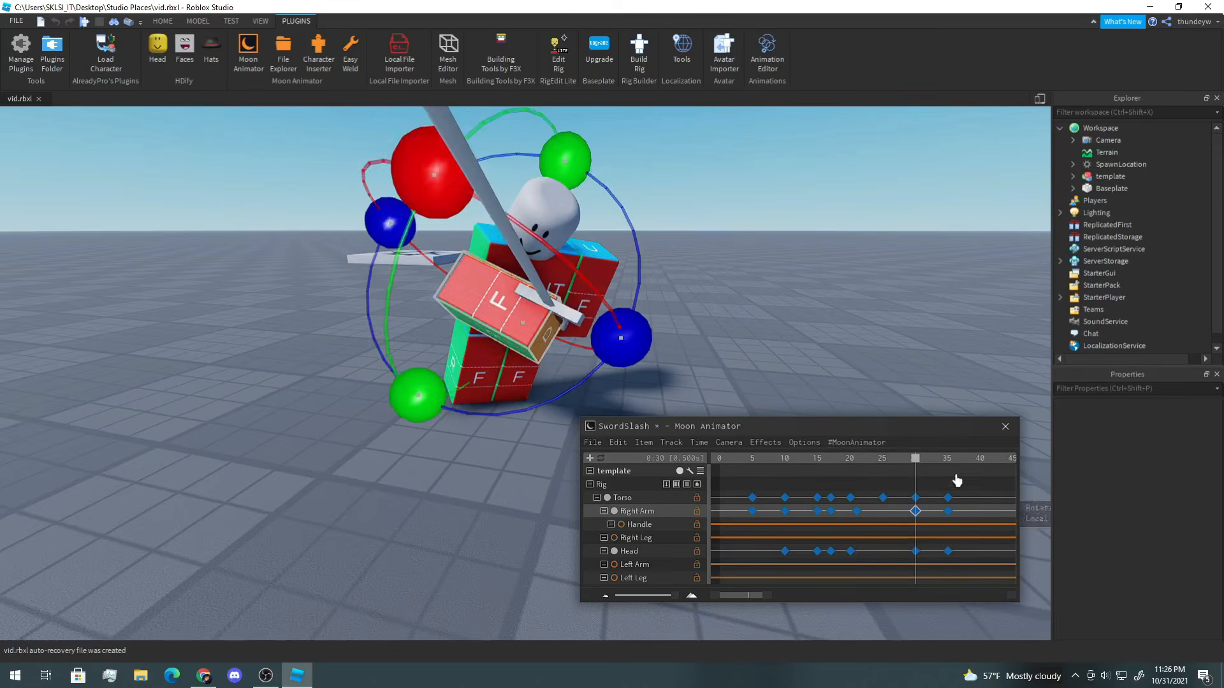
Step: At frame 35, rotate the Right Arm, deselect it, and play the animation
{"action": "left_click", "coordinate": [948, 462]}
{"action": "left_click_drag", "start_coordinate": [531, 129], "coordinate": [561, 160]}
{"action": "left_click_drag", "start_coordinate": [408, 182], "coordinate": [423, 190]}
{"action": "left_click", "coordinate": [877, 292]}
{"action": "key", "text": "space"}
{"action": "scroll", "coordinate": [878, 292], "scroll_direction": "down", "scroll_amount": 3}
{"action": "right_click_drag", "start_coordinate": [877, 291], "coordinate": [877, 292]}
{"action": "key", "text": "space"}
{"action": "scroll", "coordinate": [877, 292], "scroll_direction": "up", "scroll_amount": 2}
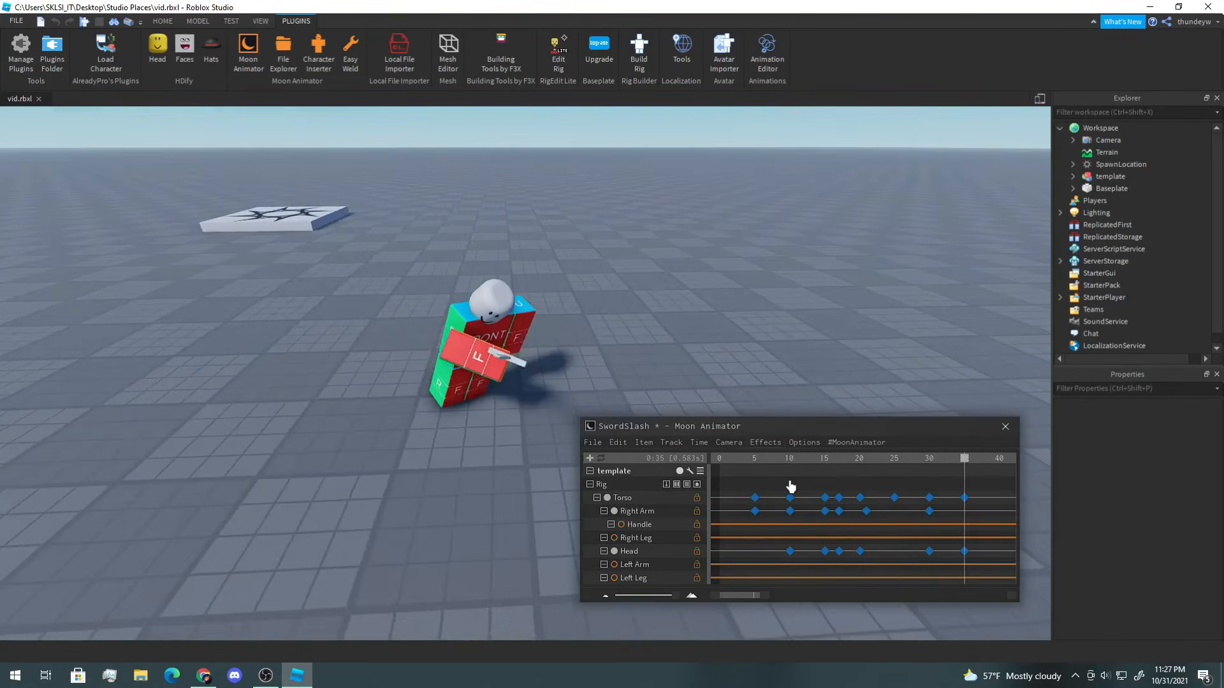
Step: Review the slash along the timeline, then select the sword Handle and rotate it at frame 5 to key it
{"action": "left_click_drag", "start_coordinate": [807, 487], "coordinate": [858, 498]}
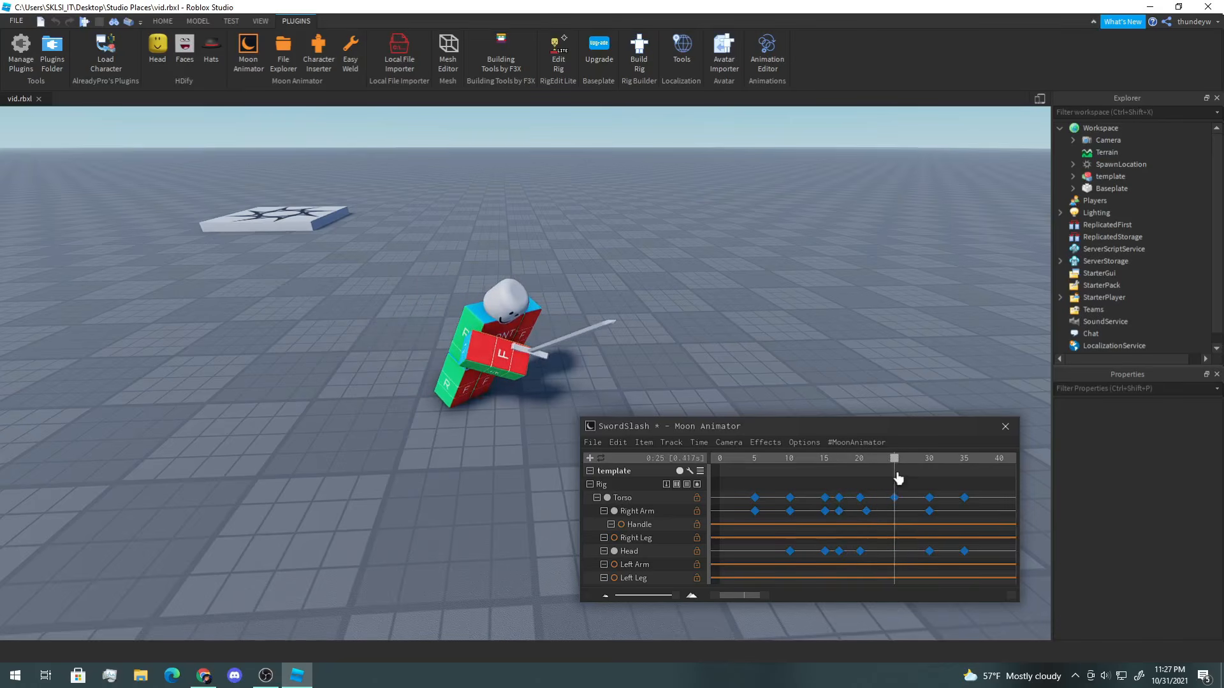
{"action": "right_click_drag", "start_coordinate": [598, 379], "coordinate": [576, 364]}
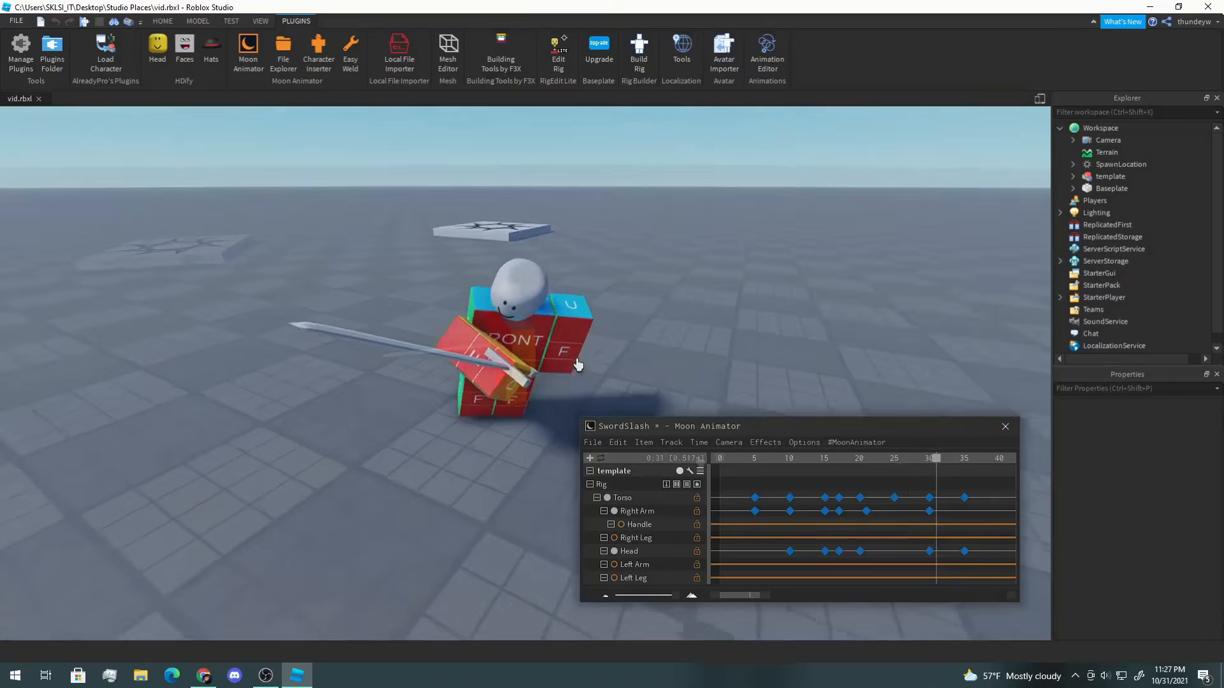
{"action": "left_click_drag", "start_coordinate": [735, 472], "coordinate": [846, 484]}
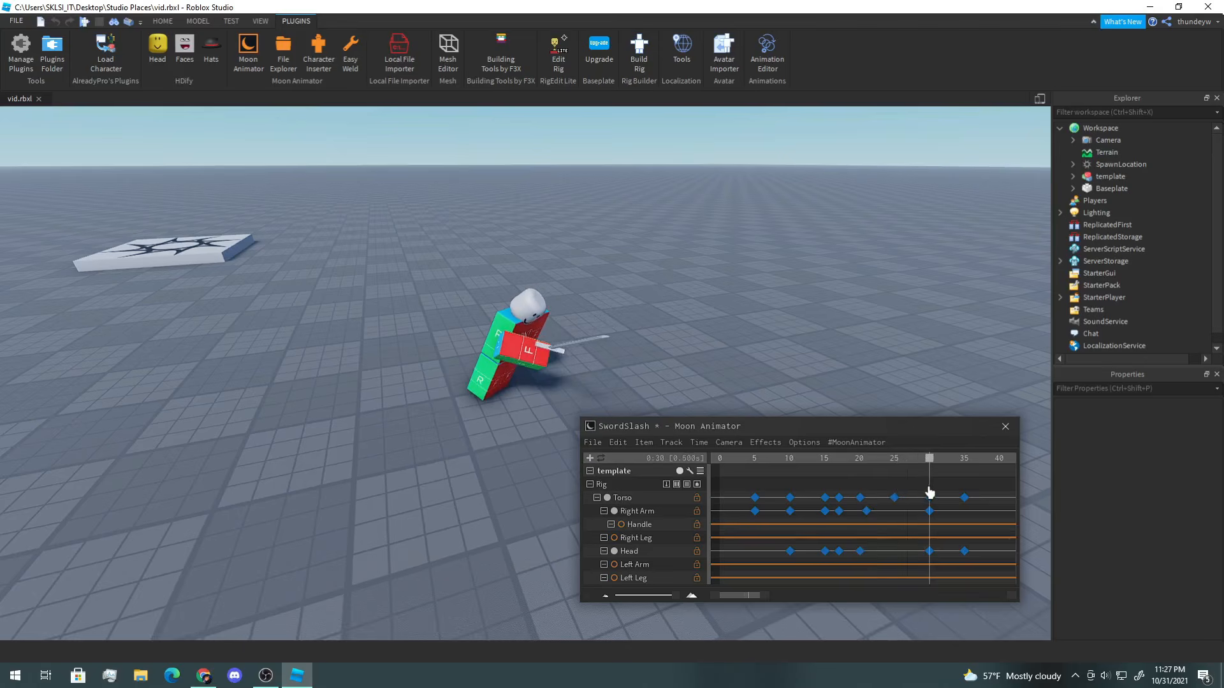
{"action": "left_click_drag", "start_coordinate": [929, 492], "coordinate": [684, 496]}
{"action": "left_click", "coordinate": [639, 525]}
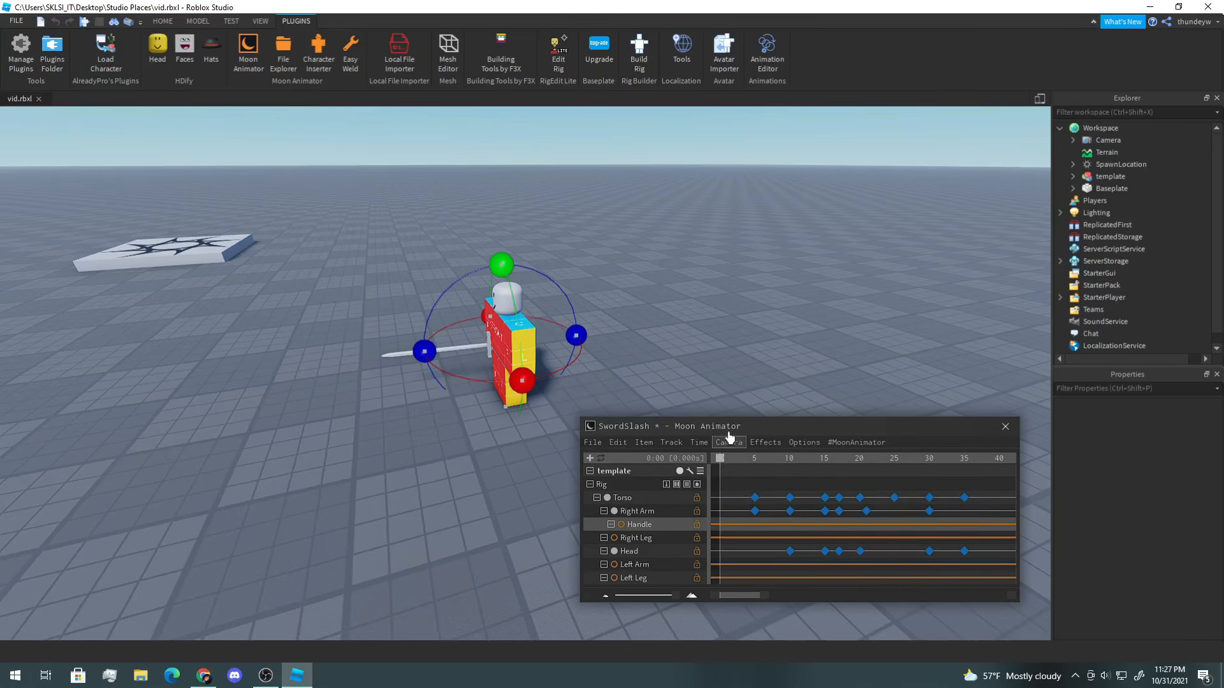
{"action": "right_click_drag", "start_coordinate": [753, 360], "coordinate": [754, 365]}
{"action": "left_click_drag", "start_coordinate": [731, 459], "coordinate": [757, 472]}
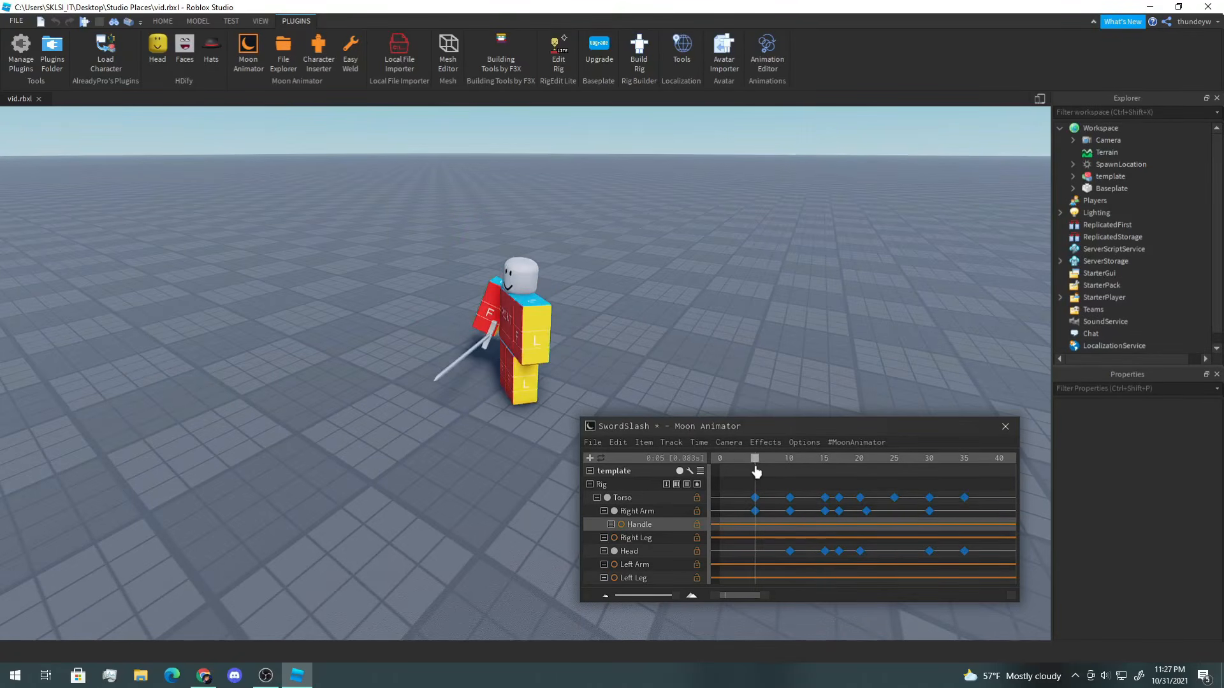
{"action": "key", "text": "a"}
{"action": "right_click_drag", "start_coordinate": [632, 327], "coordinate": [631, 329]}
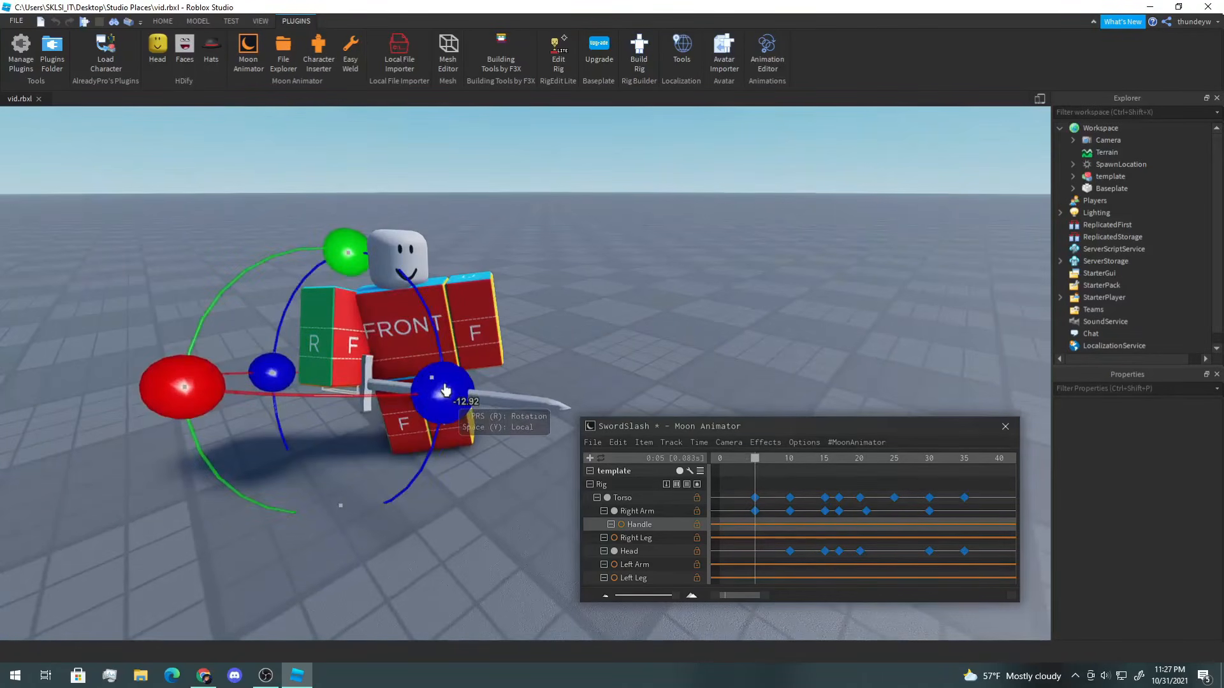
{"action": "left_click_drag", "start_coordinate": [445, 390], "coordinate": [438, 423]}
{"action": "mouse_move", "coordinate": [169, 376]}
{"action": "left_mouse_down"}
{"action": "mouse_move", "coordinate": [166, 387]}
{"action": "mouse_move", "coordinate": [173, 374]}
{"action": "mouse_move", "coordinate": [189, 389]}
{"action": "left_mouse_up"}
{"action": "left_click", "coordinate": [756, 464]}
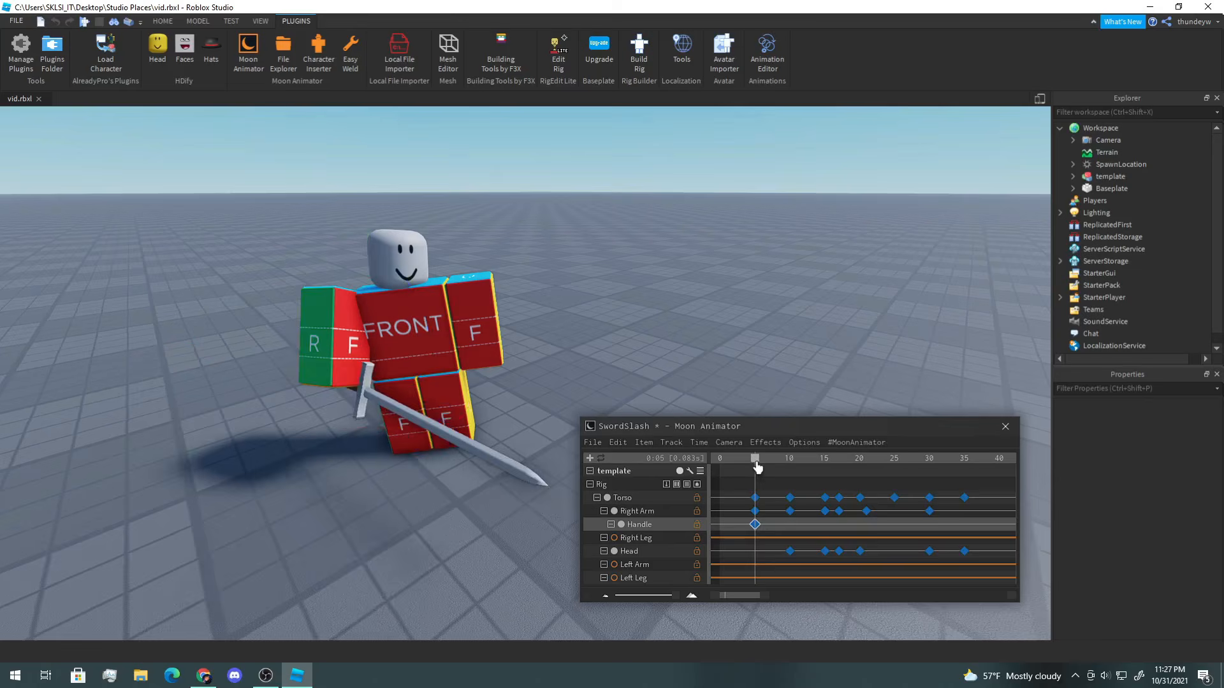
Step: At frame 10, rotate the sword Handle to angle the blade
{"action": "left_click_drag", "start_coordinate": [757, 468], "coordinate": [789, 469]}
{"action": "right_click_drag", "start_coordinate": [528, 306], "coordinate": [521, 303]}
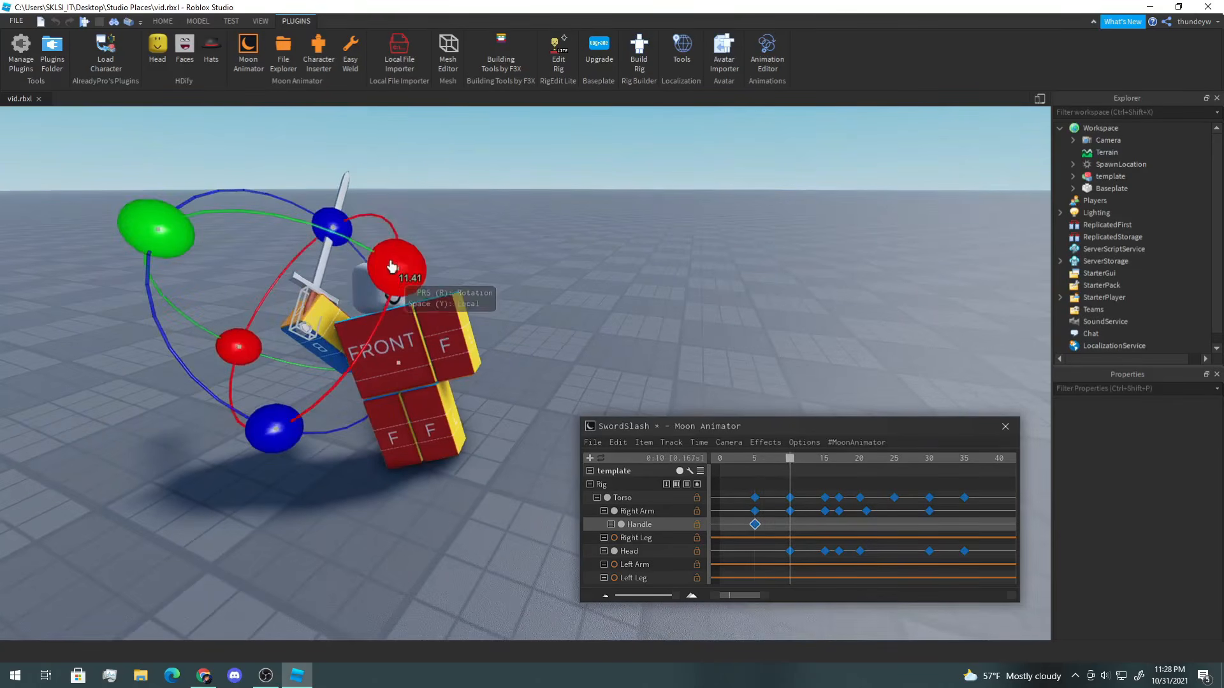
{"action": "left_click_drag", "start_coordinate": [393, 264], "coordinate": [339, 247]}
Step: At frame 15, rotate the sword Handle again to key its new angle
{"action": "left_click", "coordinate": [791, 464]}
{"action": "left_click_drag", "start_coordinate": [791, 465], "coordinate": [825, 464]}
{"action": "key", "text": "d"}
{"action": "right_click_drag", "start_coordinate": [619, 355], "coordinate": [616, 355]}
{"action": "key", "text": "s"}
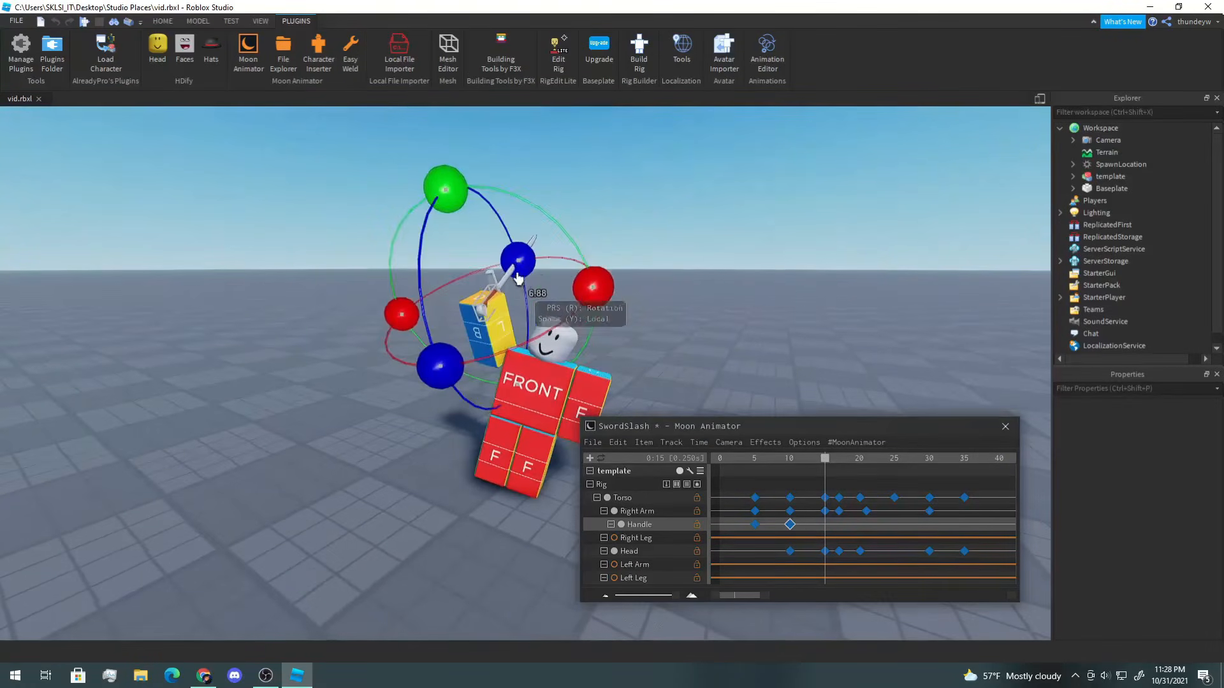
{"action": "left_click_drag", "start_coordinate": [518, 261], "coordinate": [514, 250]}
Step: At frame 17, rotate the sword Handle so the blade points outward
{"action": "left_click_drag", "start_coordinate": [828, 465], "coordinate": [840, 464]}
{"action": "key", "text": "d"}
{"action": "right_click_drag", "start_coordinate": [624, 348], "coordinate": [622, 347]}
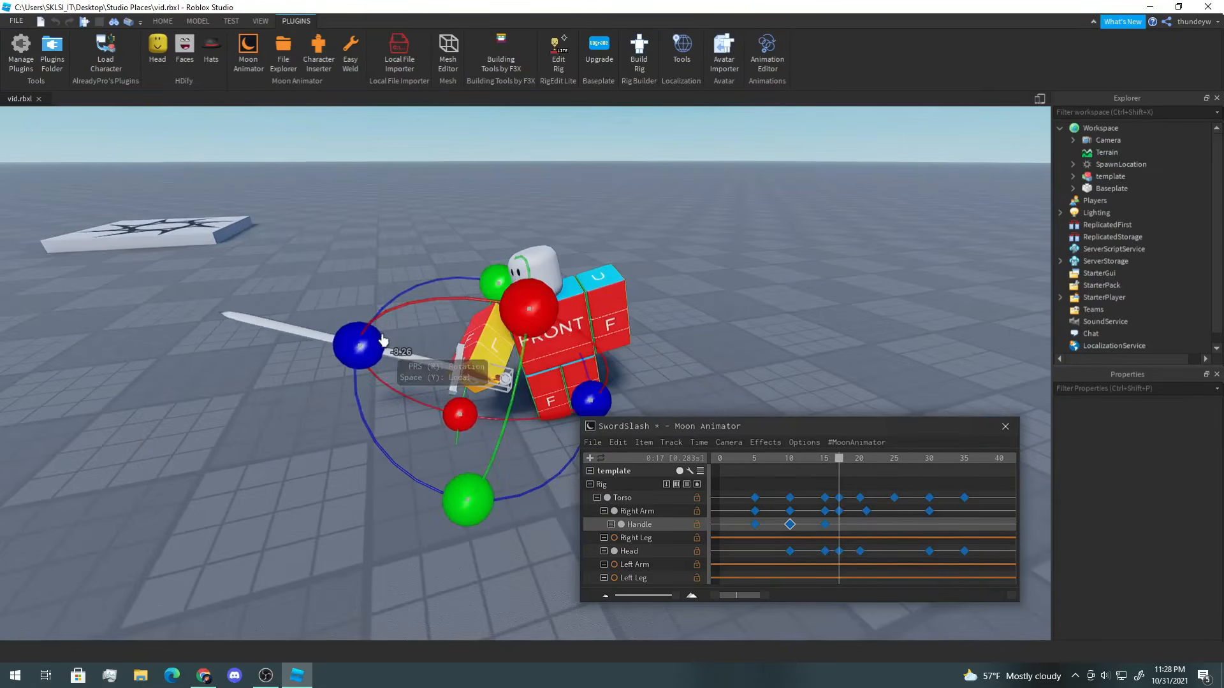
{"action": "left_click_drag", "start_coordinate": [359, 346], "coordinate": [357, 379]}
{"action": "key", "text": "w"}
{"action": "right_click_drag", "start_coordinate": [357, 380], "coordinate": [356, 377]}
{"action": "key", "text": "s"}
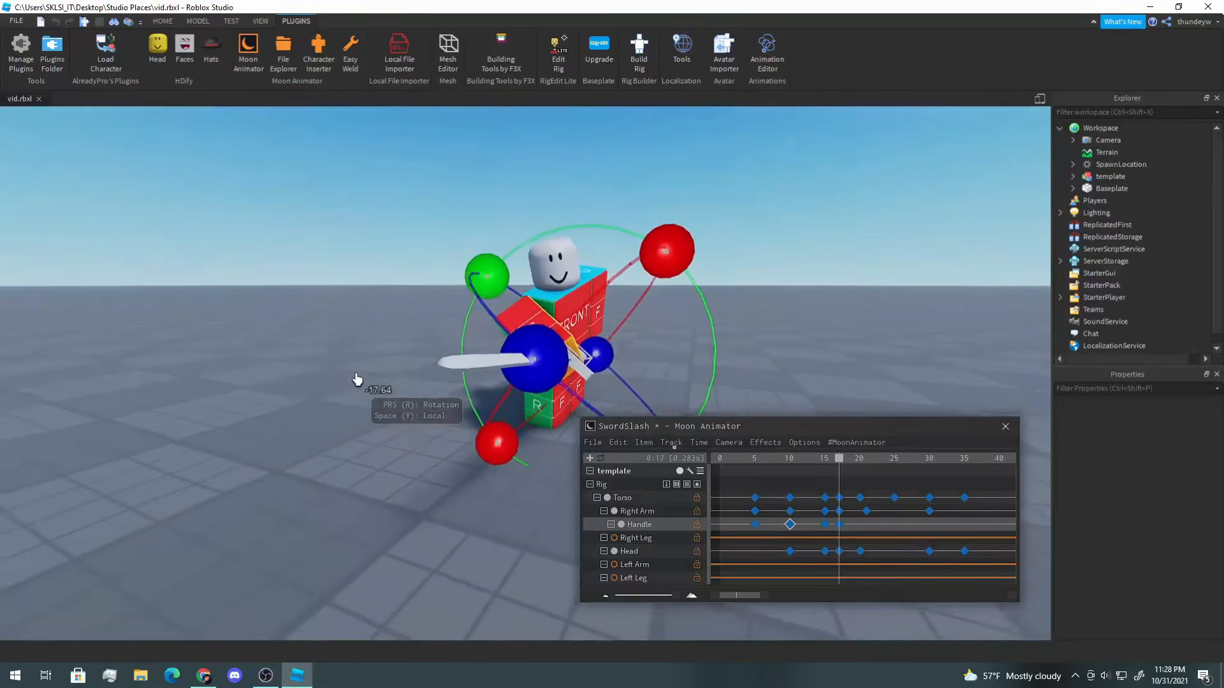
{"action": "key", "text": "a"}
{"action": "right_click_drag", "start_coordinate": [572, 338], "coordinate": [583, 294]}
{"action": "key", "text": "d"}
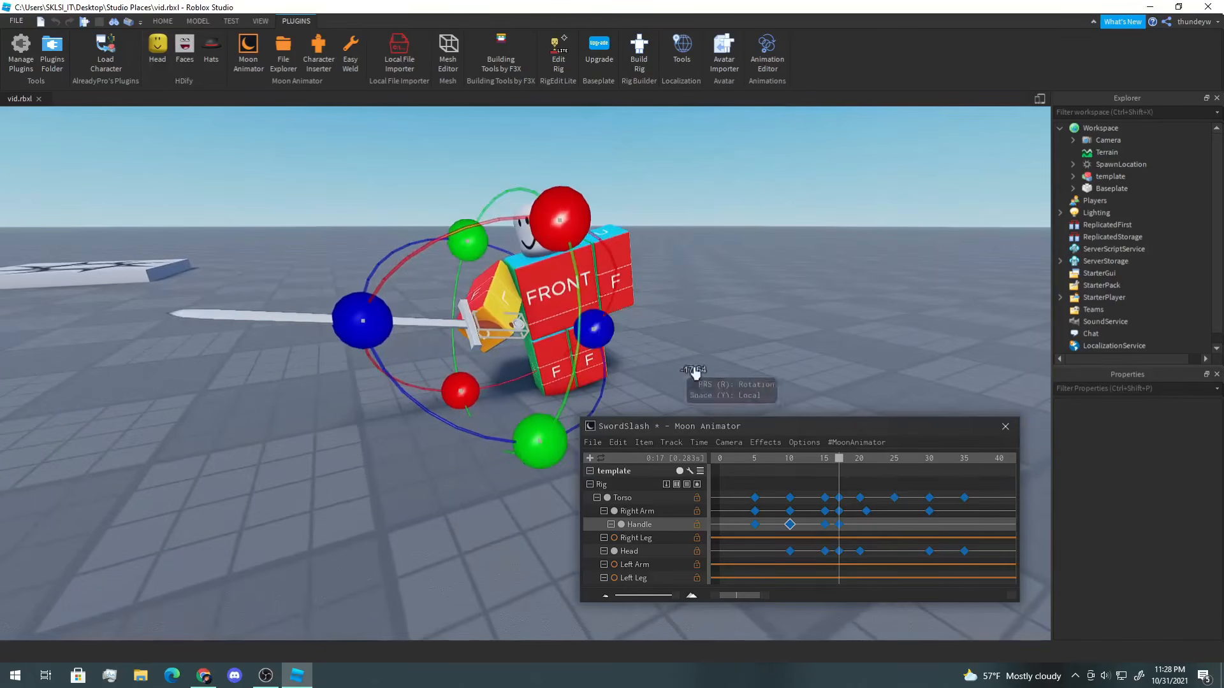
Step: At frame 21, rotate the sword Handle to sweep the blade across
{"action": "left_click_drag", "start_coordinate": [848, 463], "coordinate": [866, 467]}
{"action": "key", "text": "w"}
{"action": "key", "text": "d"}
{"action": "right_click_drag", "start_coordinate": [786, 378], "coordinate": [783, 376]}
{"action": "left_click_drag", "start_coordinate": [532, 237], "coordinate": [638, 320]}
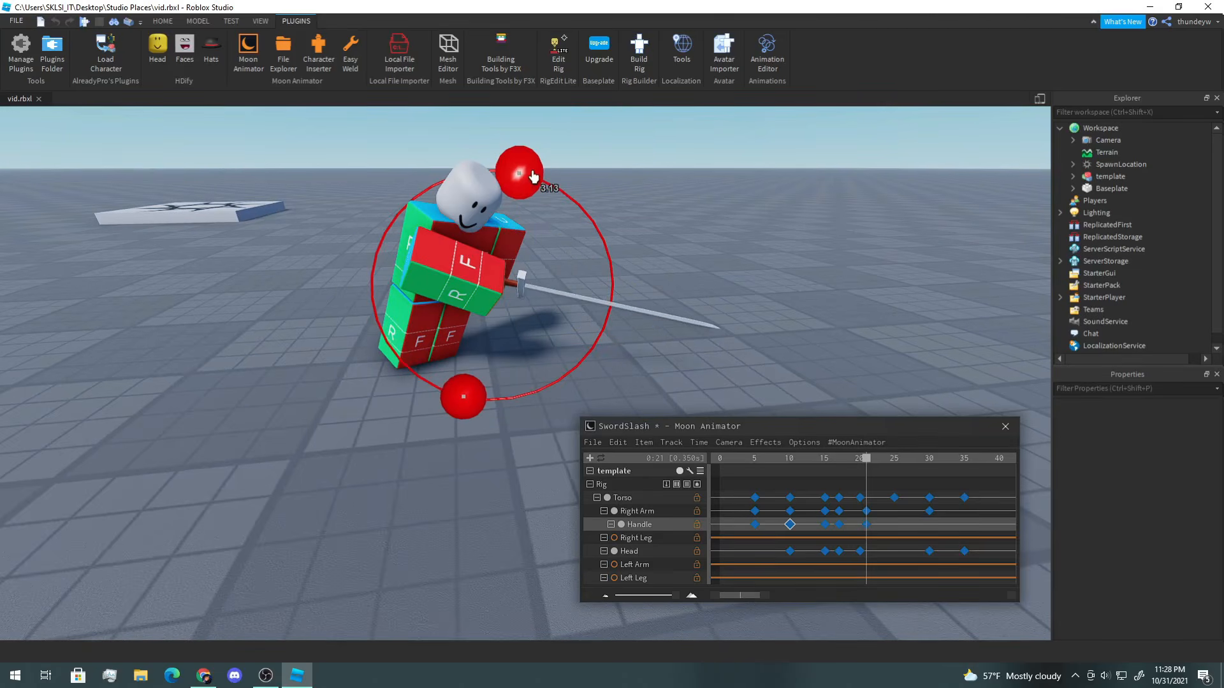
{"action": "left_click_drag", "start_coordinate": [528, 174], "coordinate": [531, 174]}
{"action": "key", "text": "d"}
{"action": "right_click_drag", "start_coordinate": [649, 240], "coordinate": [645, 241]}
{"action": "left_click_drag", "start_coordinate": [409, 181], "coordinate": [399, 211]}
Step: At frame 30, rotate the sword Handle to lower the blade
{"action": "left_click_drag", "start_coordinate": [872, 459], "coordinate": [929, 478]}
{"action": "right_click_drag", "start_coordinate": [610, 332], "coordinate": [592, 346]}
{"action": "left_click_drag", "start_coordinate": [870, 470], "coordinate": [930, 470]}
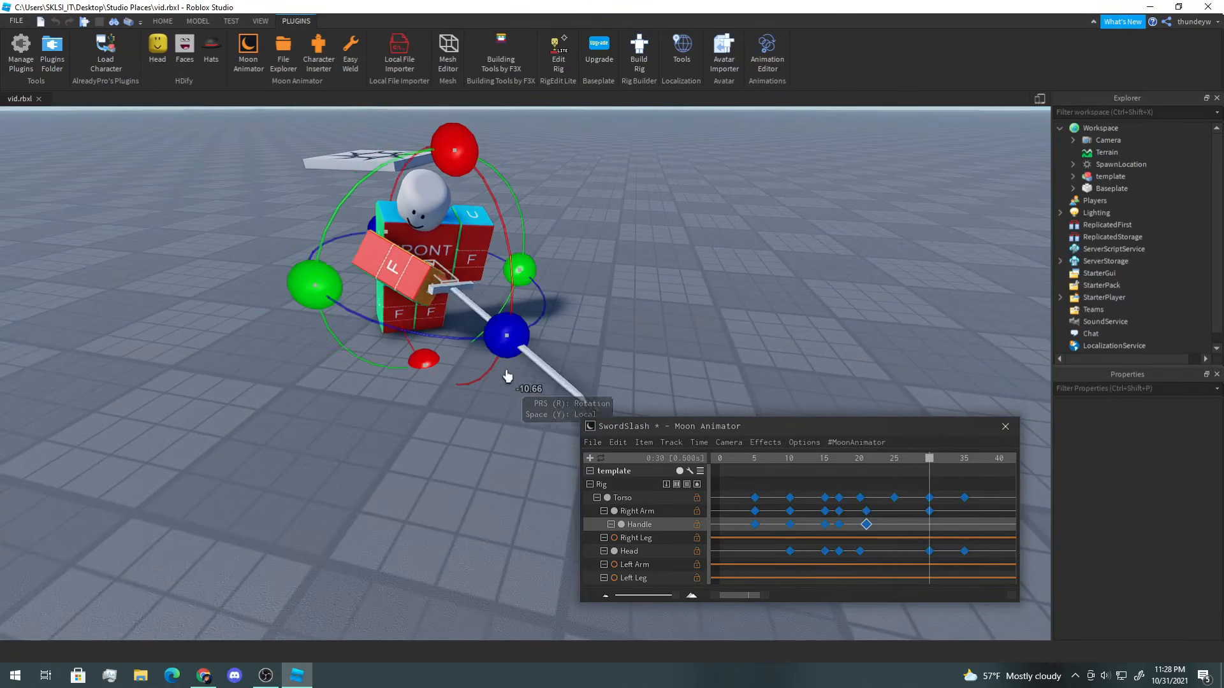
{"action": "left_click_drag", "start_coordinate": [518, 333], "coordinate": [616, 361]}
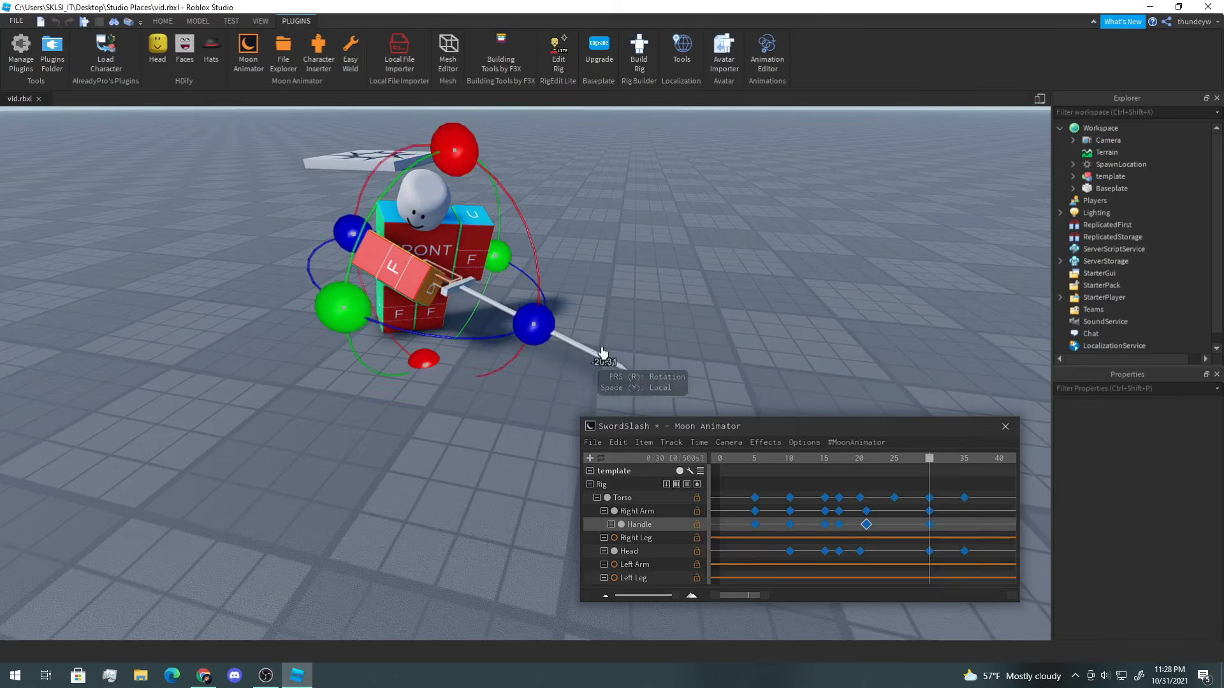
Step: Play the animation back and forth to review the sword motion
{"action": "key", "text": "space"}
{"action": "key", "text": "space"}
{"action": "right_click_drag", "start_coordinate": [659, 253], "coordinate": [667, 253]}
{"action": "key", "text": "space"}
{"action": "key", "text": "space"}
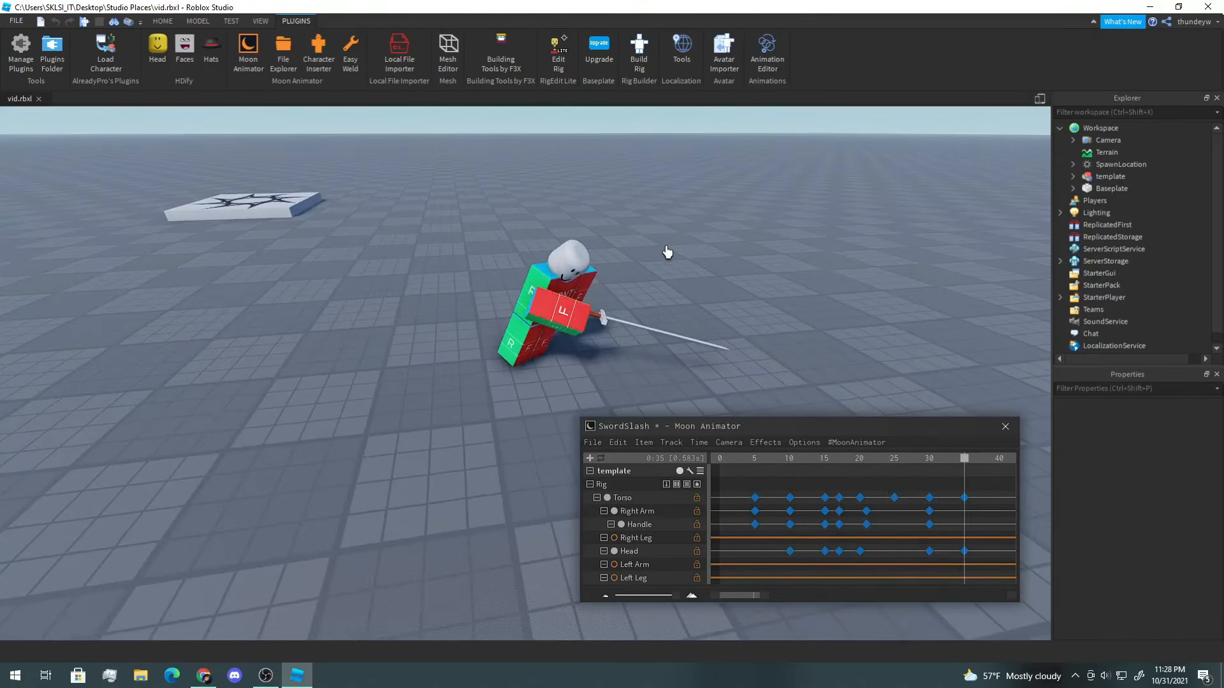
{"action": "key", "text": "space"}
{"action": "key", "text": "space"}
{"action": "right_click_drag", "start_coordinate": [667, 254], "coordinate": [657, 253]}
{"action": "key", "text": "space"}
{"action": "key", "text": "space"}
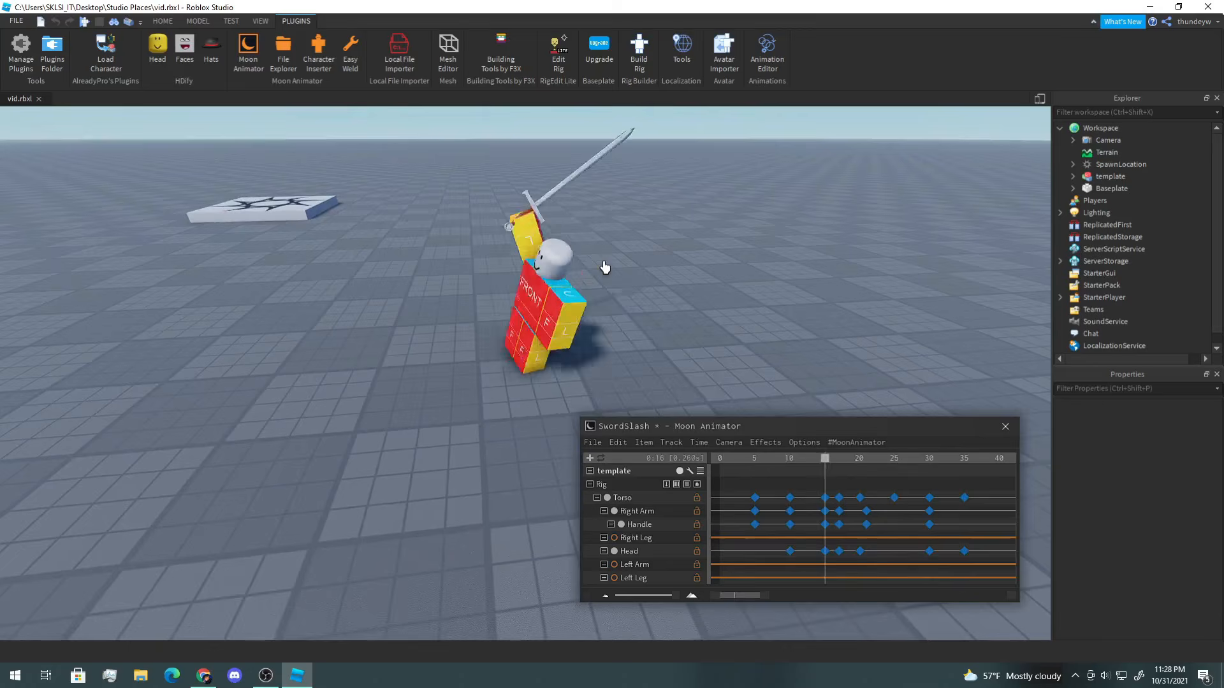
Step: Select the Left Arm and rotate it upward at frame 10 to key it
{"action": "right_click_drag", "start_coordinate": [647, 329], "coordinate": [631, 336]}
{"action": "left_click", "coordinate": [547, 309]}
{"action": "left_click", "coordinate": [733, 271]}
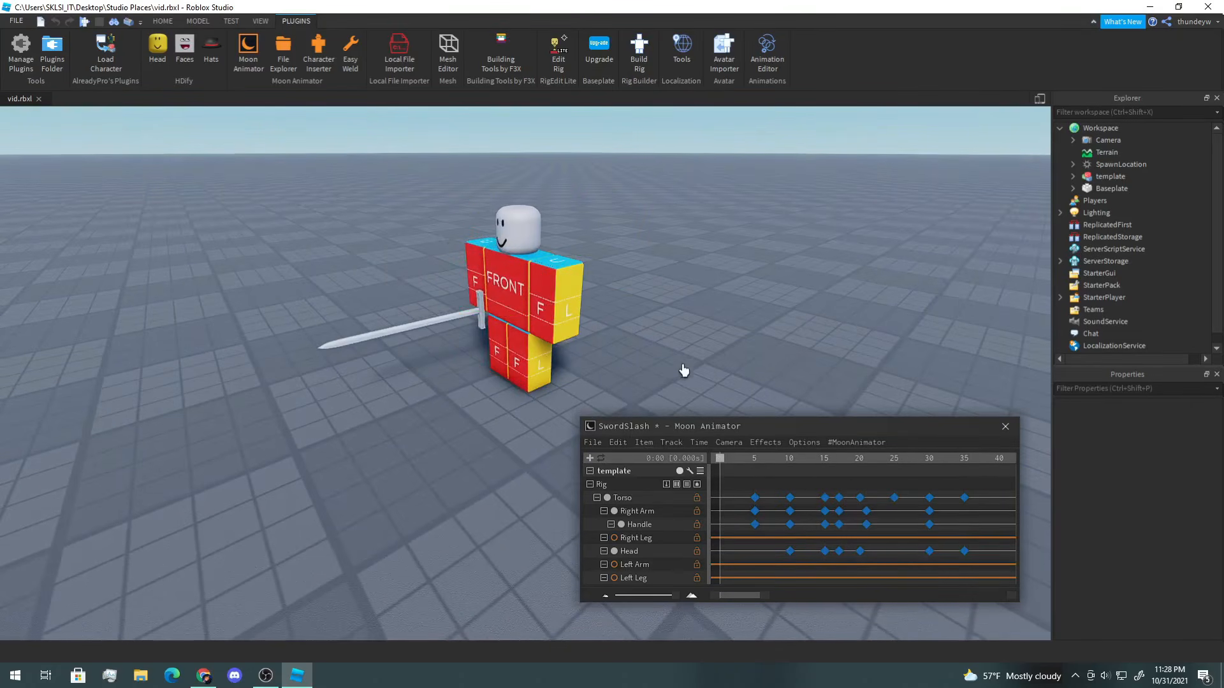
{"action": "left_click", "coordinate": [567, 310]}
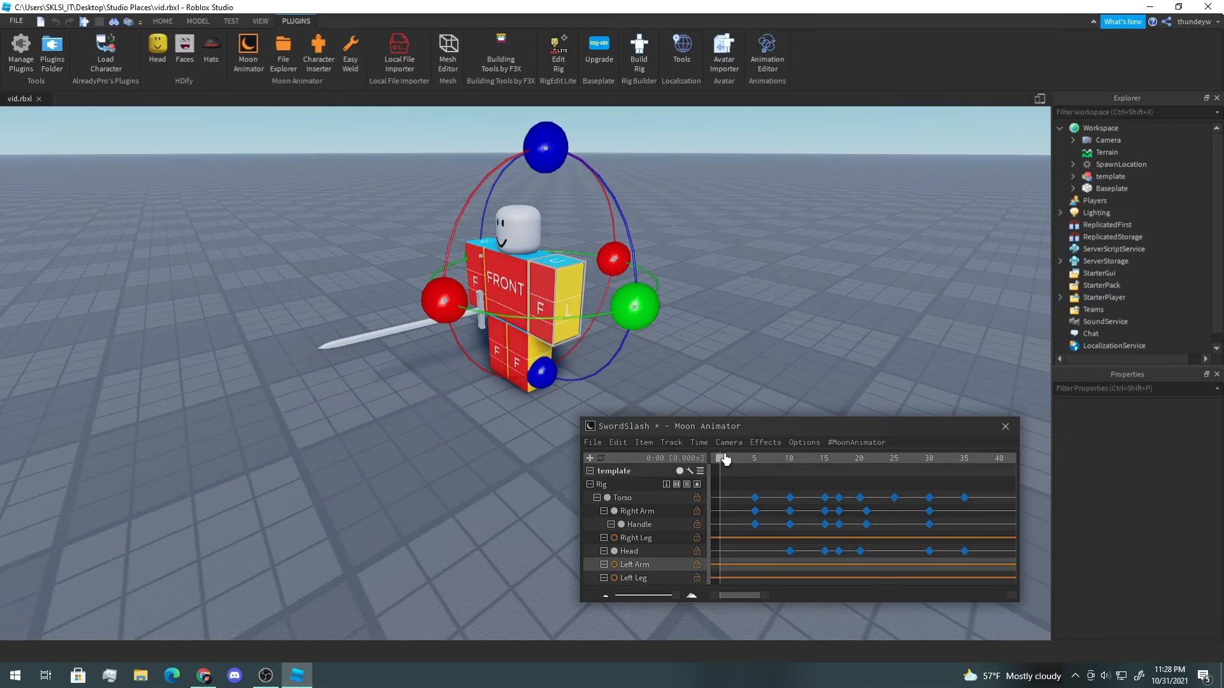
{"action": "left_click_drag", "start_coordinate": [725, 459], "coordinate": [755, 459]}
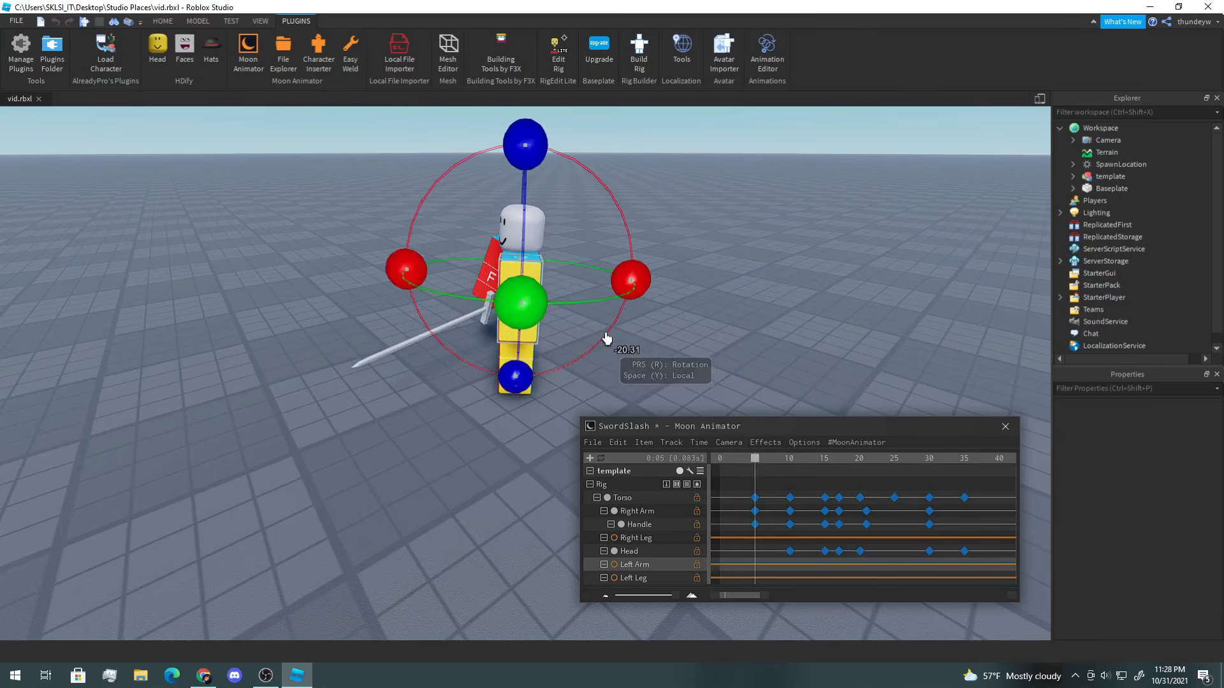
{"action": "right_click_drag", "start_coordinate": [607, 338], "coordinate": [510, 348]}
{"action": "left_click_drag", "start_coordinate": [767, 471], "coordinate": [789, 461]}
{"action": "scroll", "coordinate": [598, 326], "scroll_direction": "down", "scroll_amount": 3}
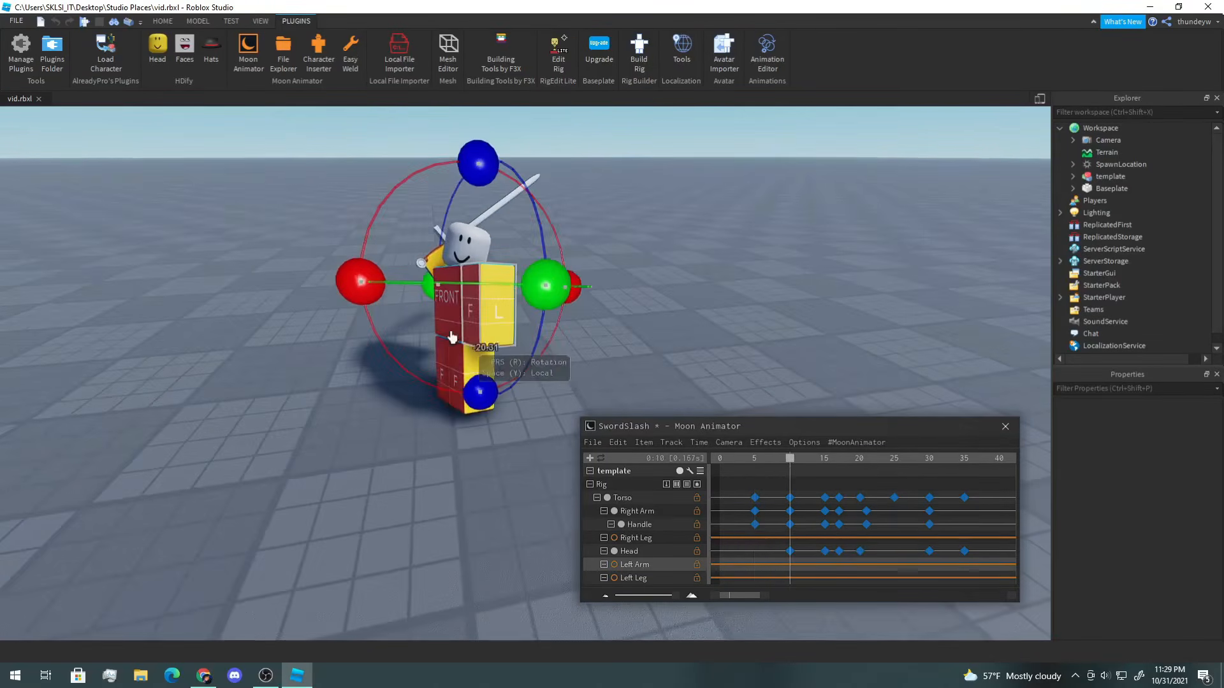
{"action": "left_click_drag", "start_coordinate": [355, 282], "coordinate": [548, 246]}
{"action": "right_click_drag", "start_coordinate": [548, 246], "coordinate": [561, 246]}
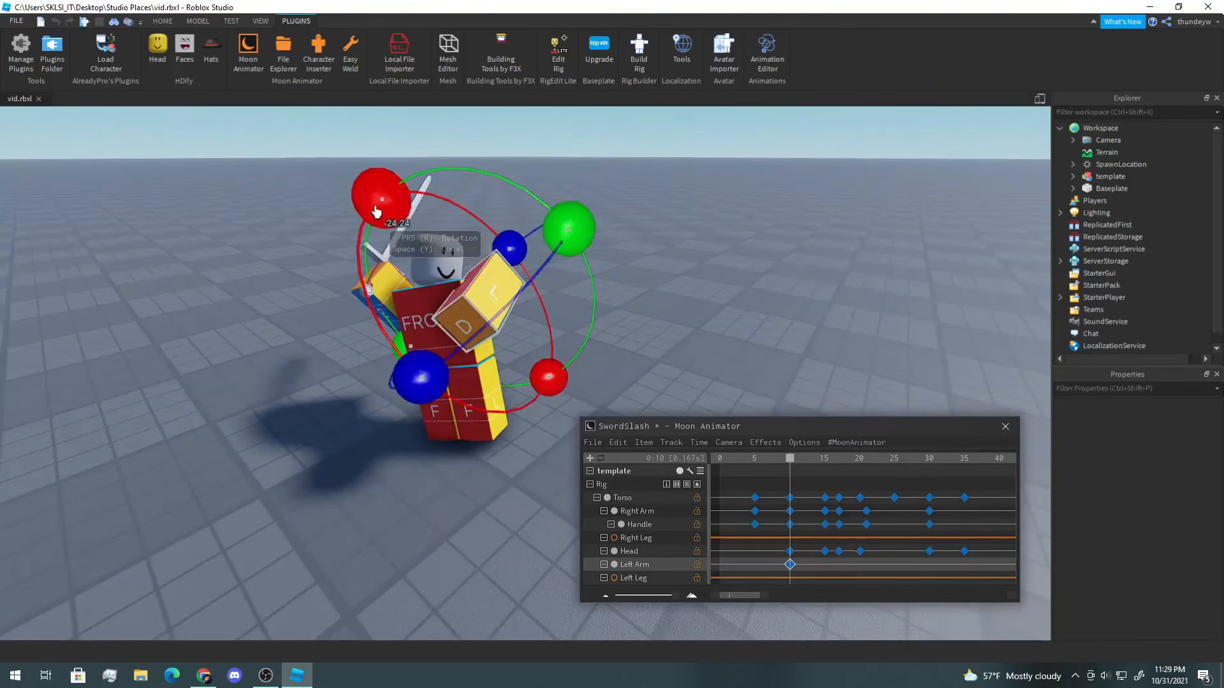
Step: Adjust the Left Arm's rotation and position at frame 10
{"action": "left_click_drag", "start_coordinate": [376, 212], "coordinate": [381, 205]}
{"action": "left_click_drag", "start_coordinate": [571, 223], "coordinate": [543, 220]}
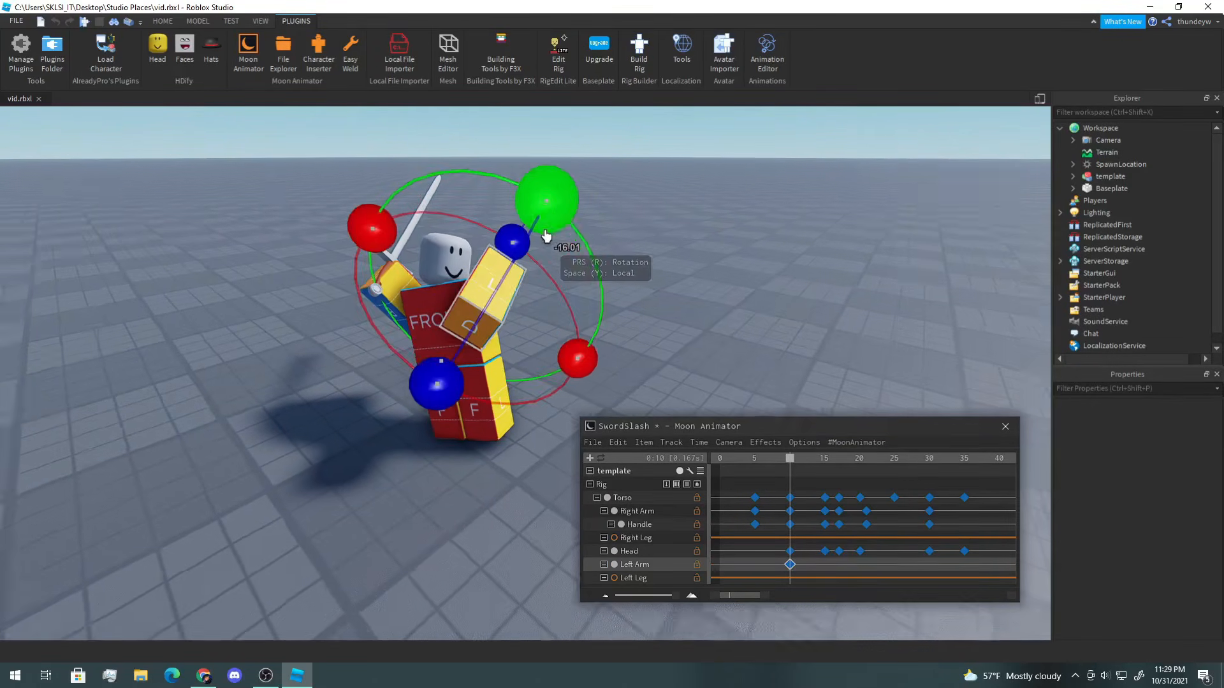
{"action": "right_click_drag", "start_coordinate": [546, 236], "coordinate": [512, 286]}
{"action": "left_click_drag", "start_coordinate": [294, 368], "coordinate": [311, 340]}
{"action": "right_click_drag", "start_coordinate": [312, 342], "coordinate": [500, 329]}
{"action": "key", "text": "r"}
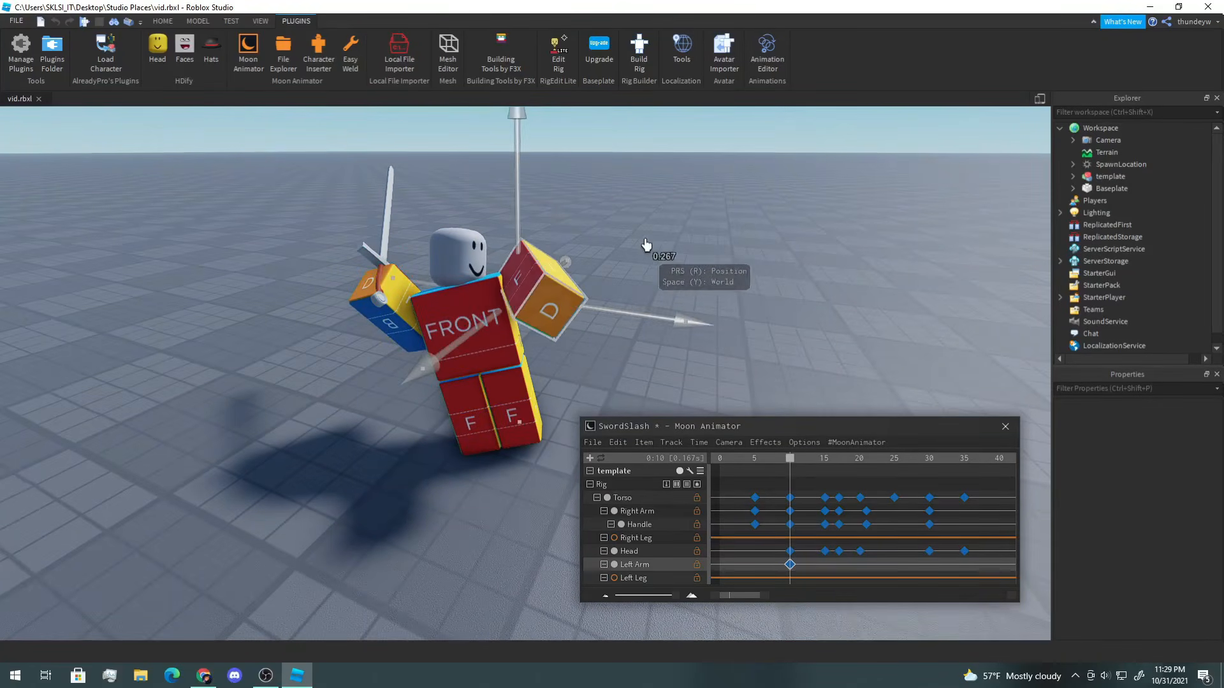
{"action": "left_click", "coordinate": [639, 241]}
{"action": "right_click_drag", "start_coordinate": [639, 240], "coordinate": [640, 241]}
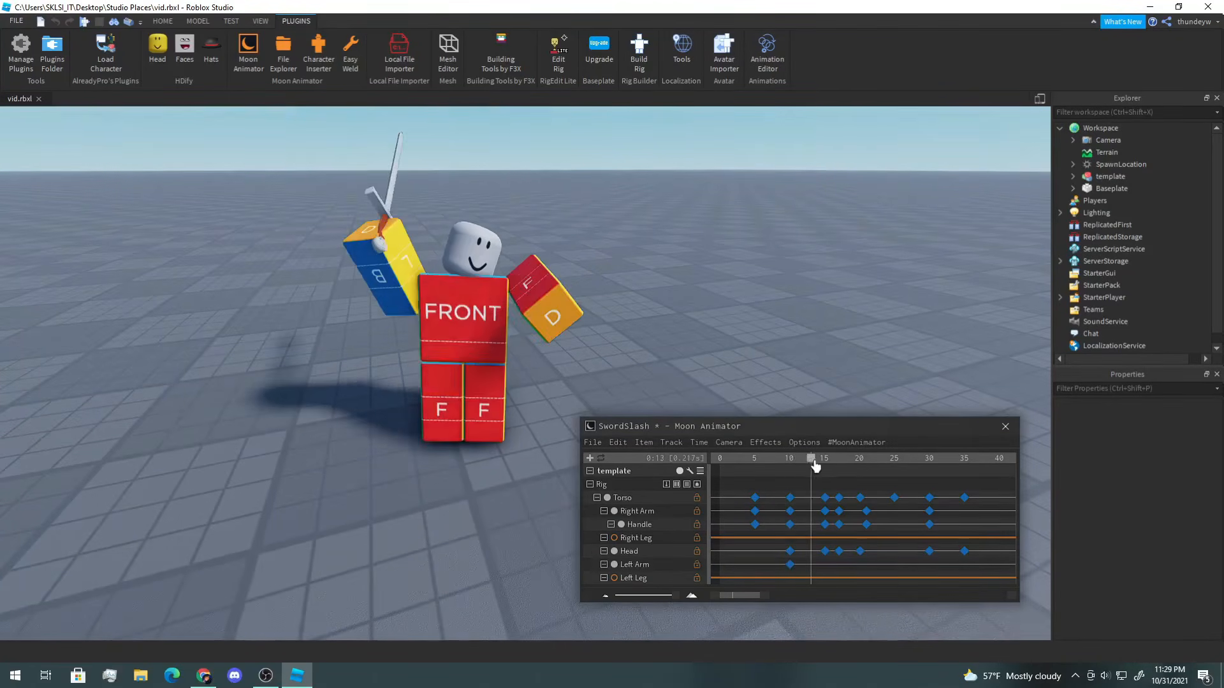
Step: At frame 15, move and rotate the Left Arm into a new pose
{"action": "left_click", "coordinate": [825, 466]}
{"action": "right_click_drag", "start_coordinate": [634, 350], "coordinate": [598, 320]}
{"action": "left_click", "coordinate": [632, 332]}
{"action": "key", "text": "r"}
{"action": "left_click_drag", "start_coordinate": [501, 197], "coordinate": [561, 206]}
{"action": "key", "text": "r"}
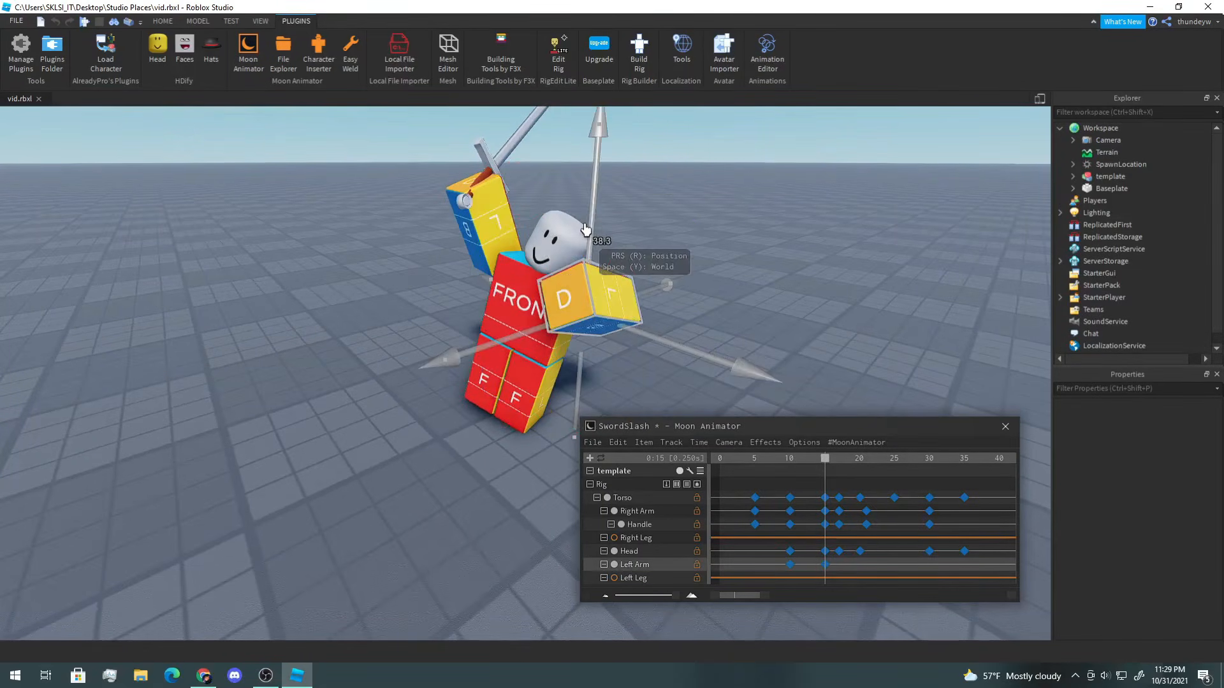
{"action": "key", "text": "r"}
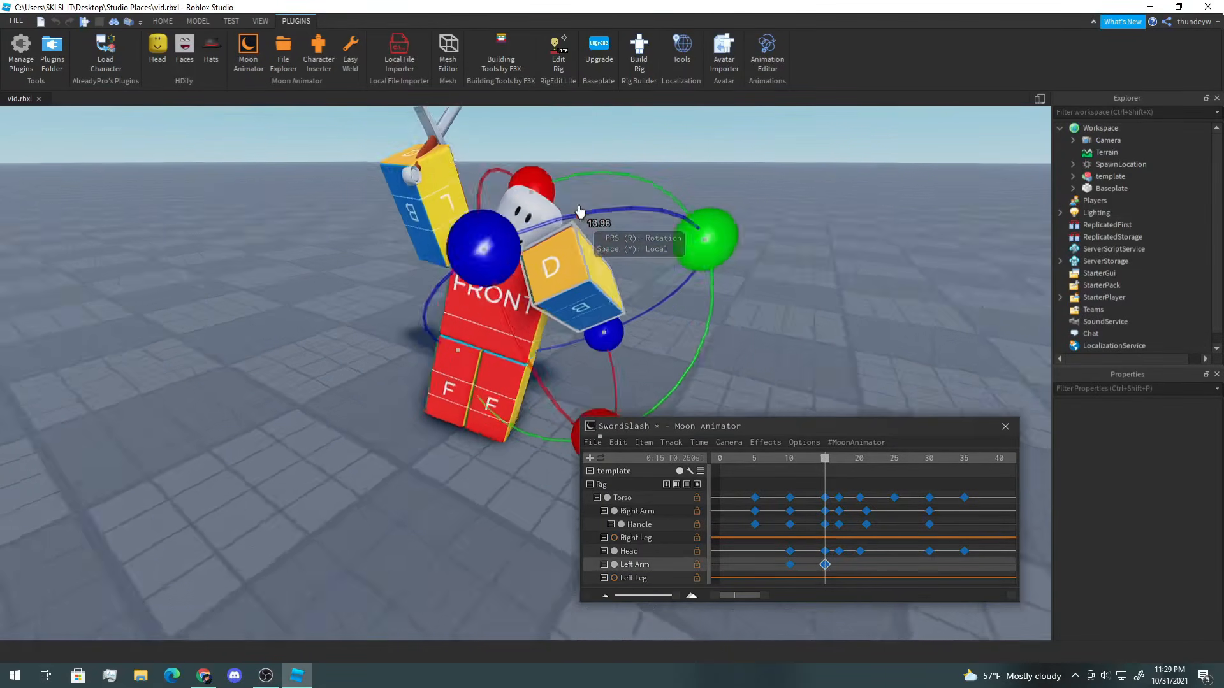
{"action": "scroll", "coordinate": [515, 219], "scroll_direction": "up", "scroll_amount": 5}
{"action": "right_click_drag", "start_coordinate": [515, 219], "coordinate": [495, 271]}
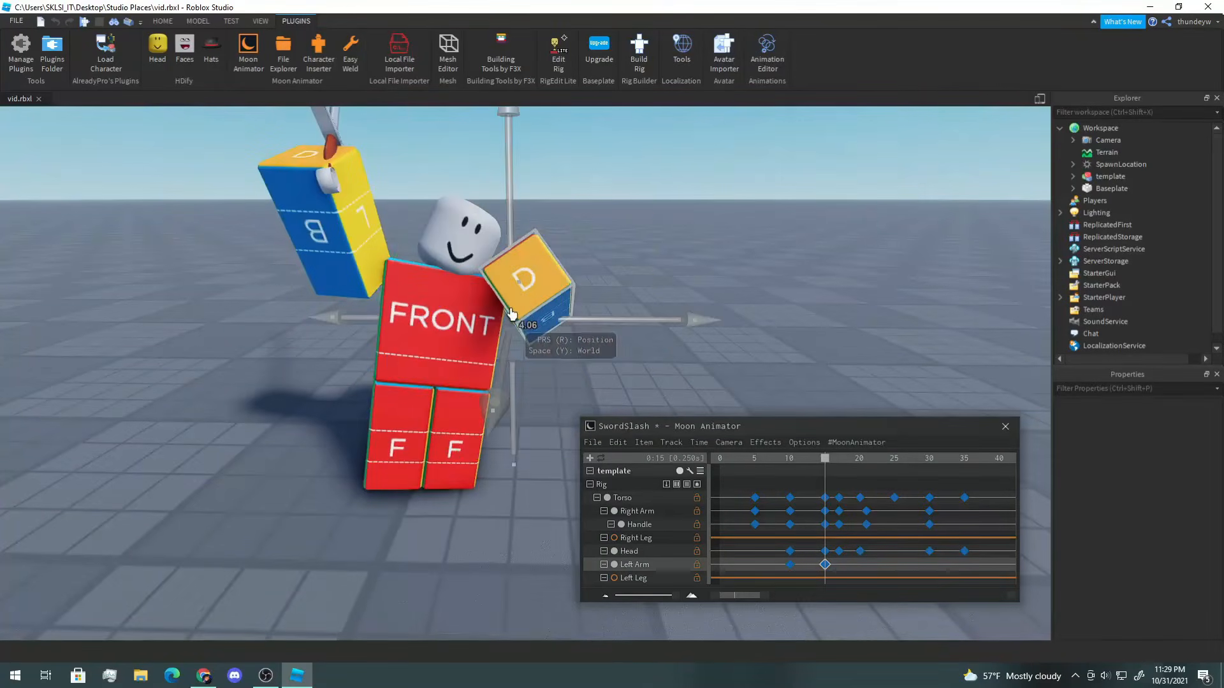
{"action": "left_click_drag", "start_coordinate": [464, 279], "coordinate": [464, 279]}
{"action": "left_click", "coordinate": [640, 293]}
{"action": "right_click_drag", "start_coordinate": [640, 293], "coordinate": [639, 292]}
{"action": "left_click", "coordinate": [573, 290]}
Step: At frame 17, rotate and move the Left Arm to stretch it outward
{"action": "left_click_drag", "start_coordinate": [824, 469], "coordinate": [835, 470]}
{"action": "key", "text": "r"}
{"action": "right_click_drag", "start_coordinate": [688, 361], "coordinate": [688, 361]}
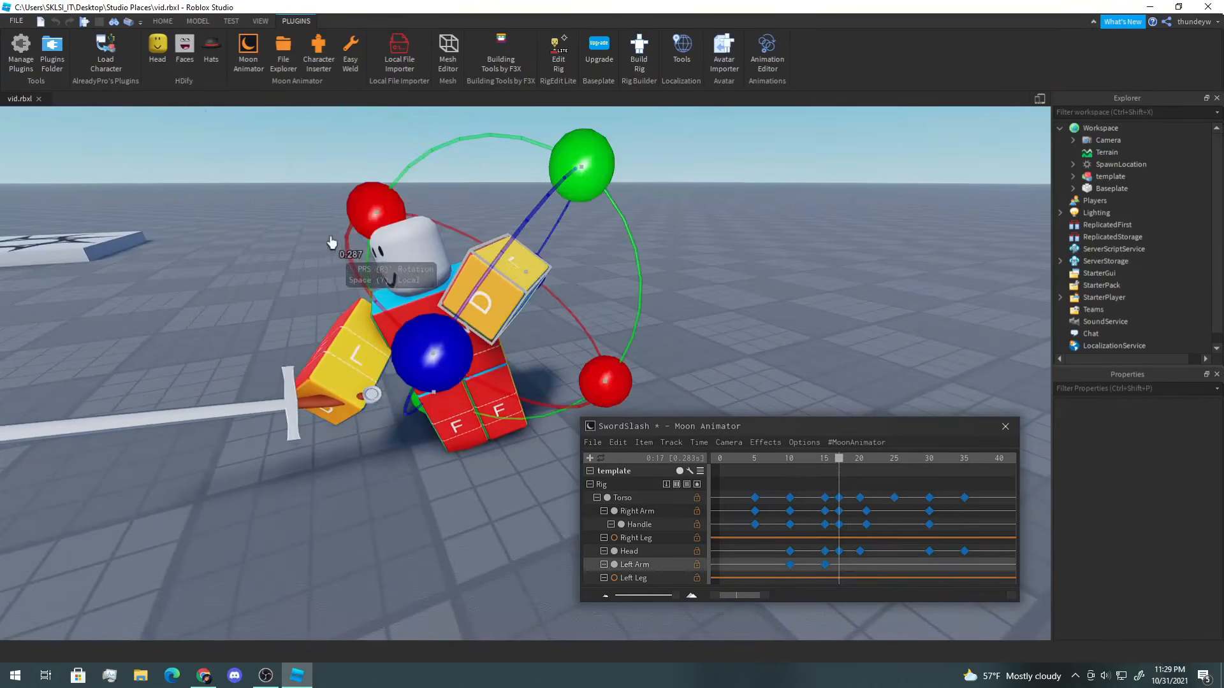
{"action": "left_click_drag", "start_coordinate": [375, 219], "coordinate": [420, 344]}
{"action": "left_click", "coordinate": [599, 373]}
{"action": "left_click", "coordinate": [536, 299]}
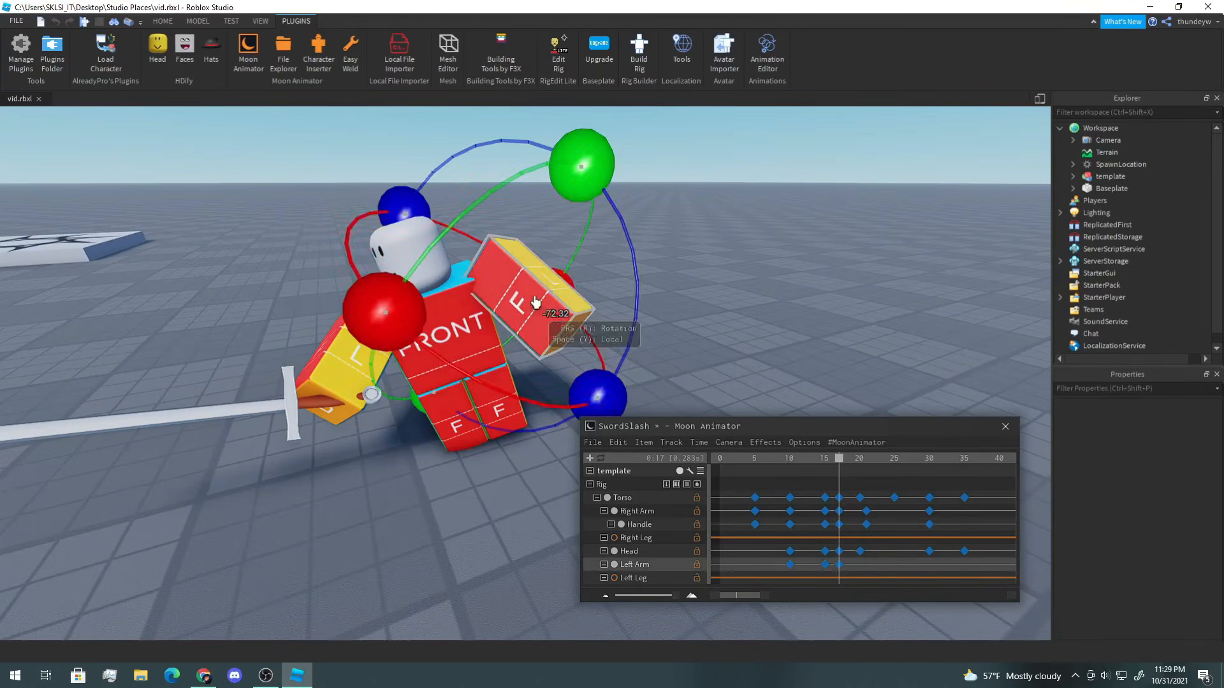
{"action": "left_click_drag", "start_coordinate": [618, 388], "coordinate": [614, 291]}
{"action": "key", "text": "r"}
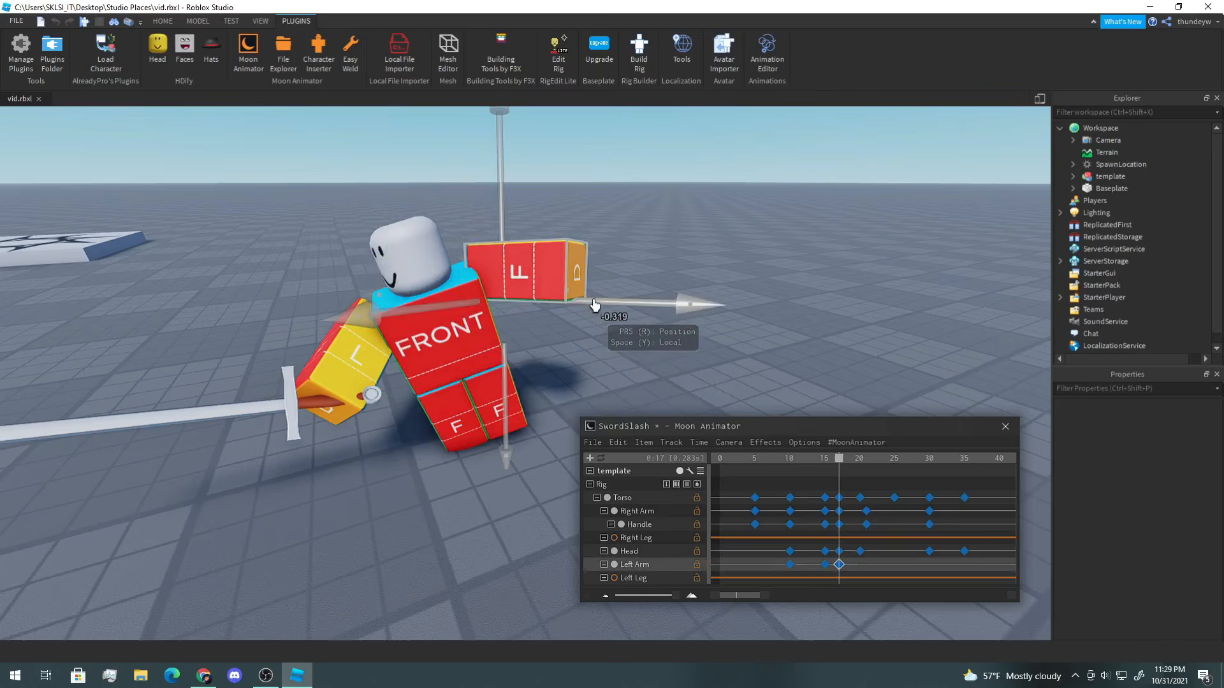
{"action": "left_click_drag", "start_coordinate": [516, 228], "coordinate": [516, 228]}
{"action": "key", "text": "r"}
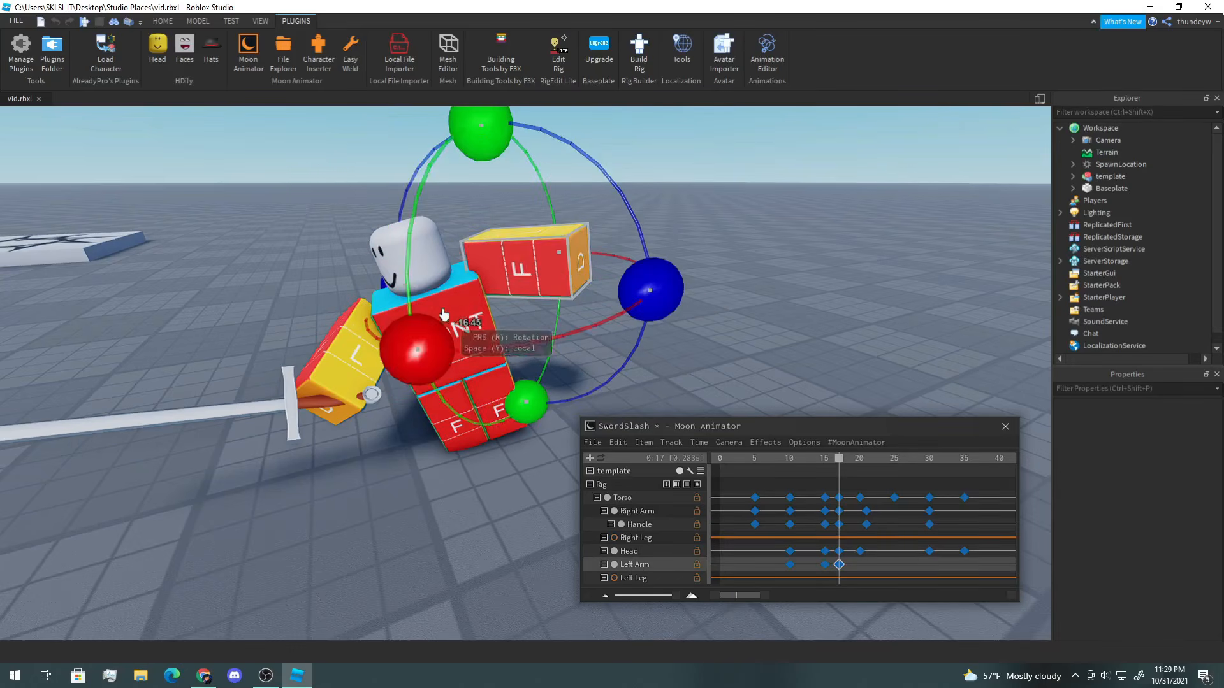
{"action": "left_click_drag", "start_coordinate": [410, 350], "coordinate": [600, 355]}
{"action": "right_click_drag", "start_coordinate": [600, 355], "coordinate": [601, 355]}
{"action": "key", "text": "r"}
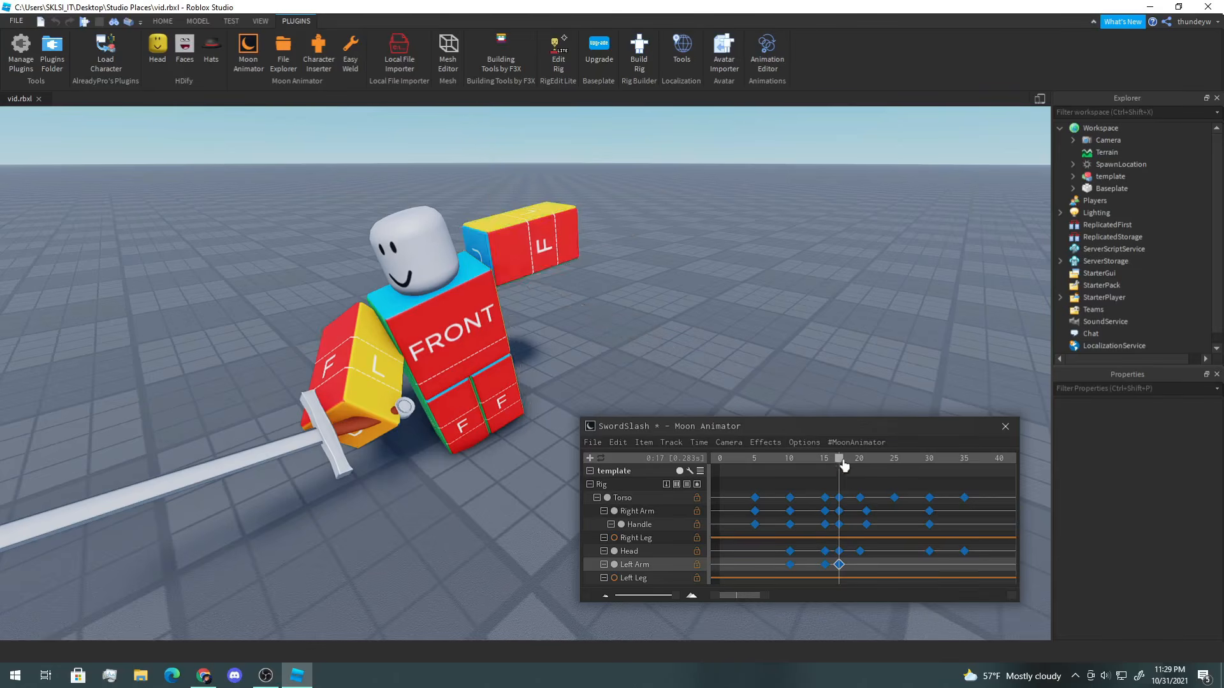
Step: At frame 21, rotate the Left Arm to follow the slash
{"action": "left_click_drag", "start_coordinate": [844, 466], "coordinate": [869, 469]}
{"action": "right_click_drag", "start_coordinate": [821, 361], "coordinate": [821, 360]}
{"action": "key", "text": "r"}
{"action": "left_click_drag", "start_coordinate": [695, 322], "coordinate": [649, 350]}
{"action": "right_click_drag", "start_coordinate": [649, 350], "coordinate": [648, 350]}
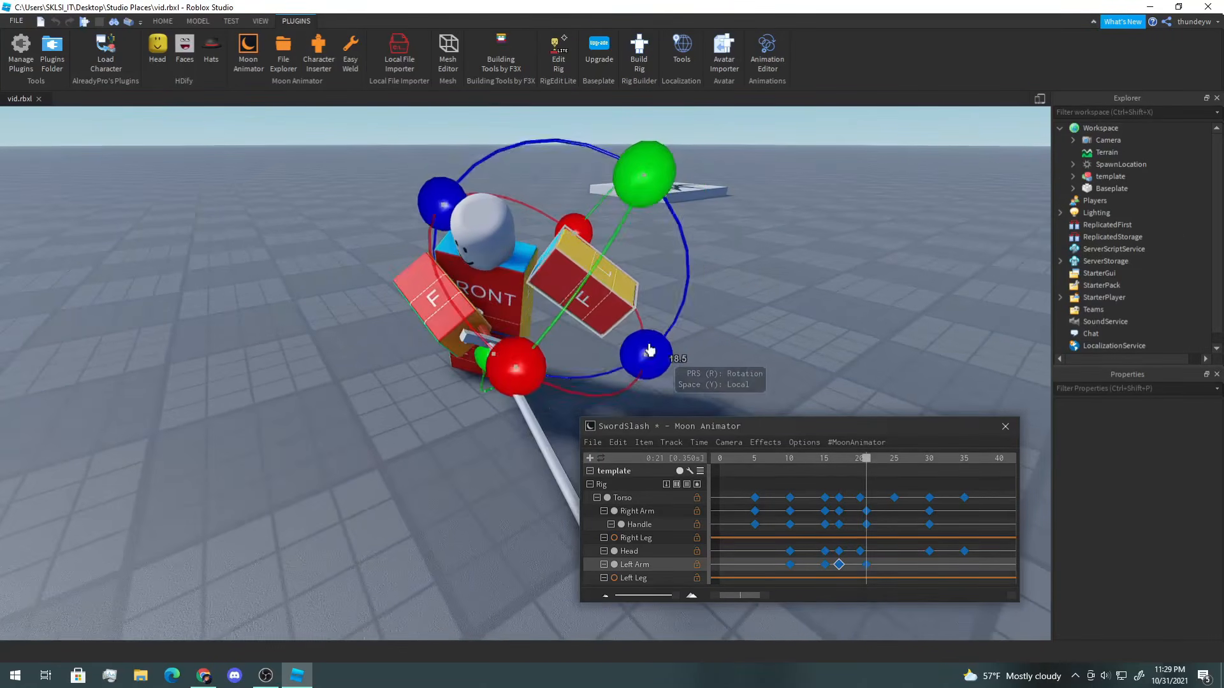
{"action": "left_click_drag", "start_coordinate": [515, 361], "coordinate": [479, 326]}
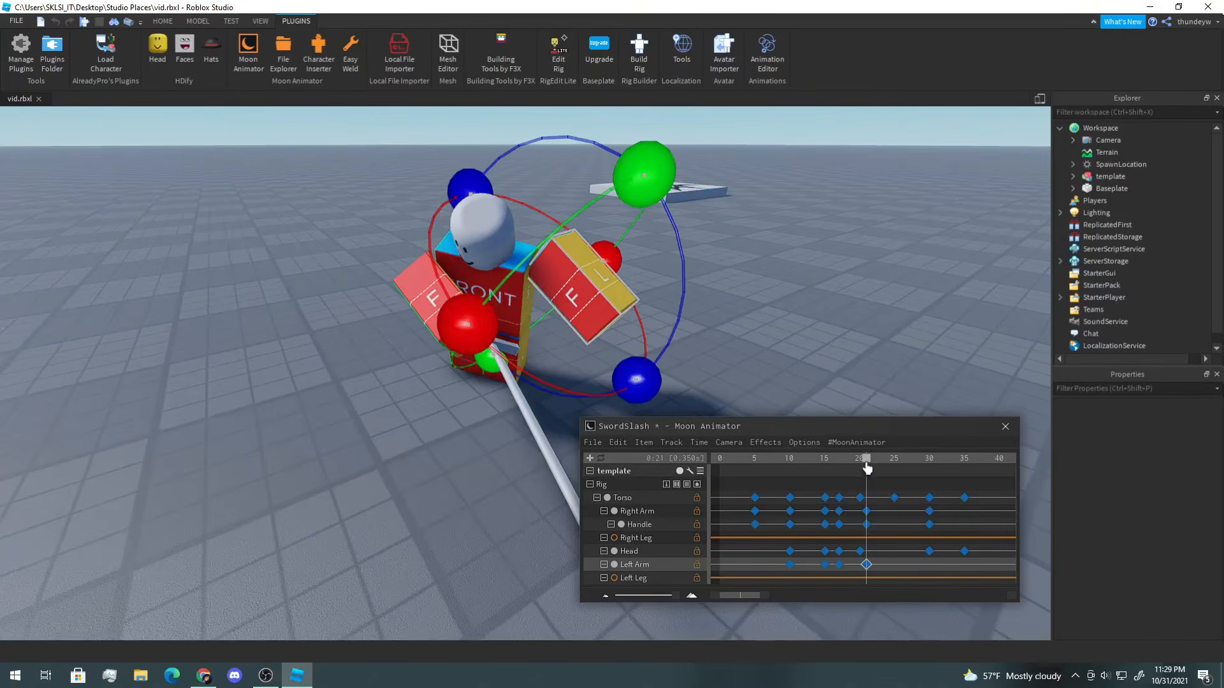
Step: At frame 30, rotate the Left Arm again
{"action": "left_click_drag", "start_coordinate": [867, 469], "coordinate": [929, 468]}
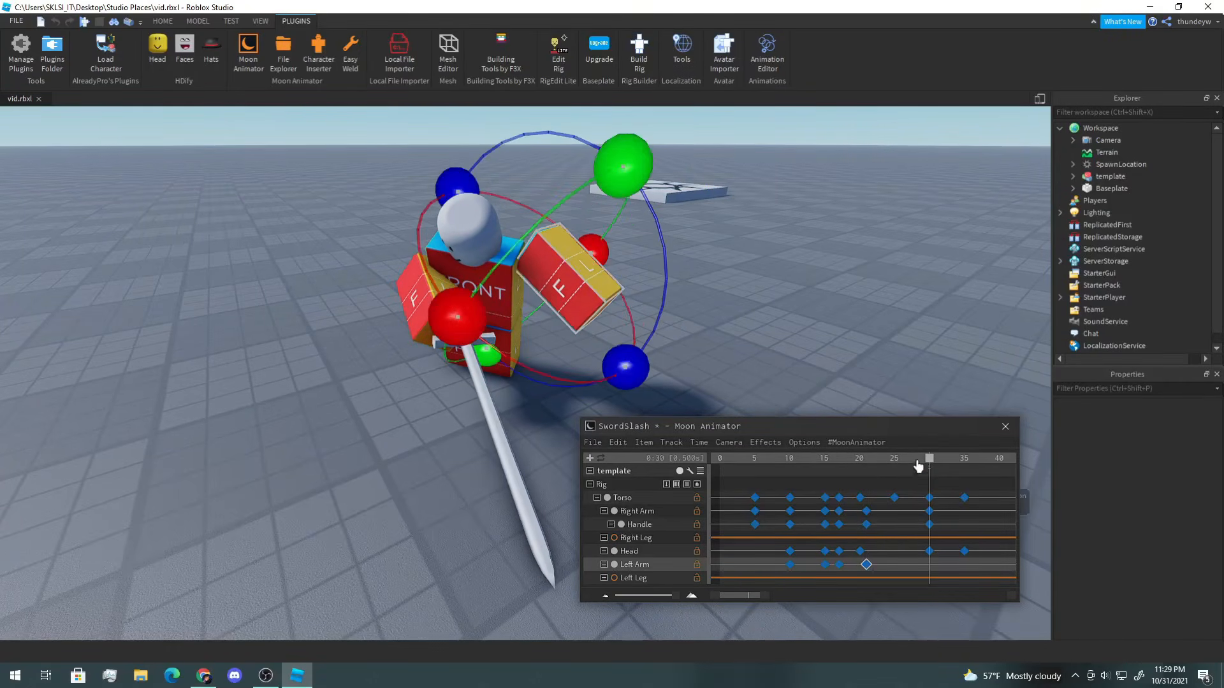
{"action": "left_click_drag", "start_coordinate": [471, 324], "coordinate": [491, 315]}
{"action": "key", "text": "r"}
{"action": "key", "text": "r"}
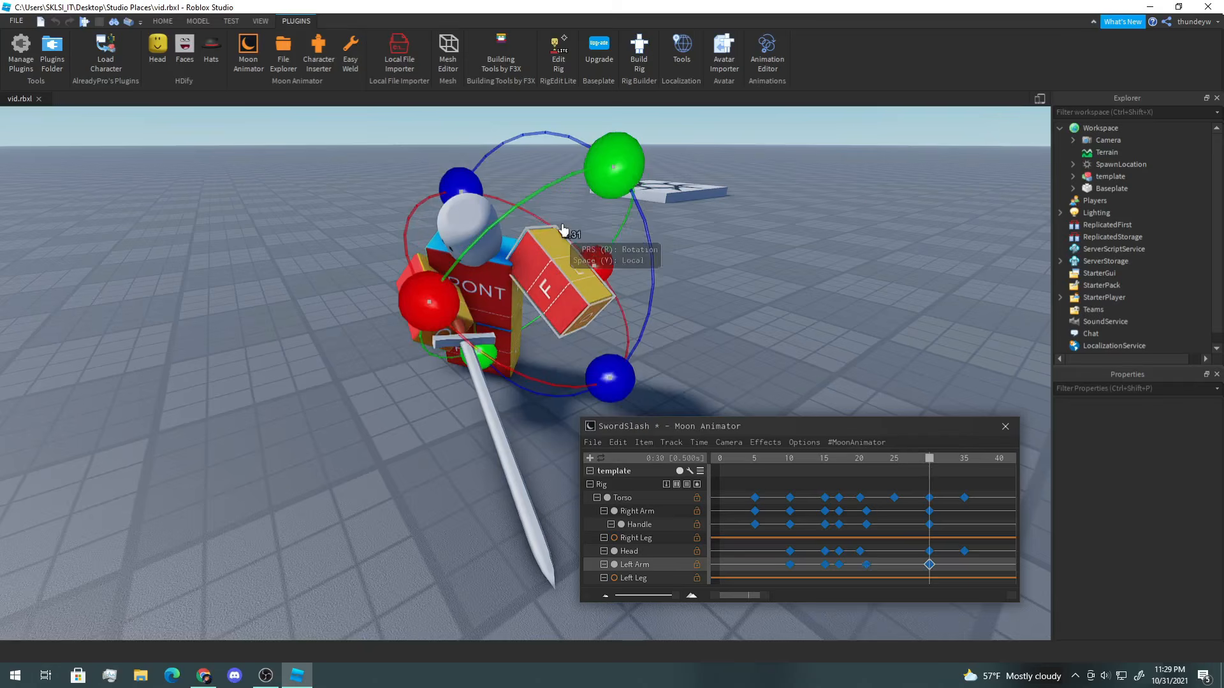
{"action": "left_click_drag", "start_coordinate": [610, 372], "coordinate": [577, 393]}
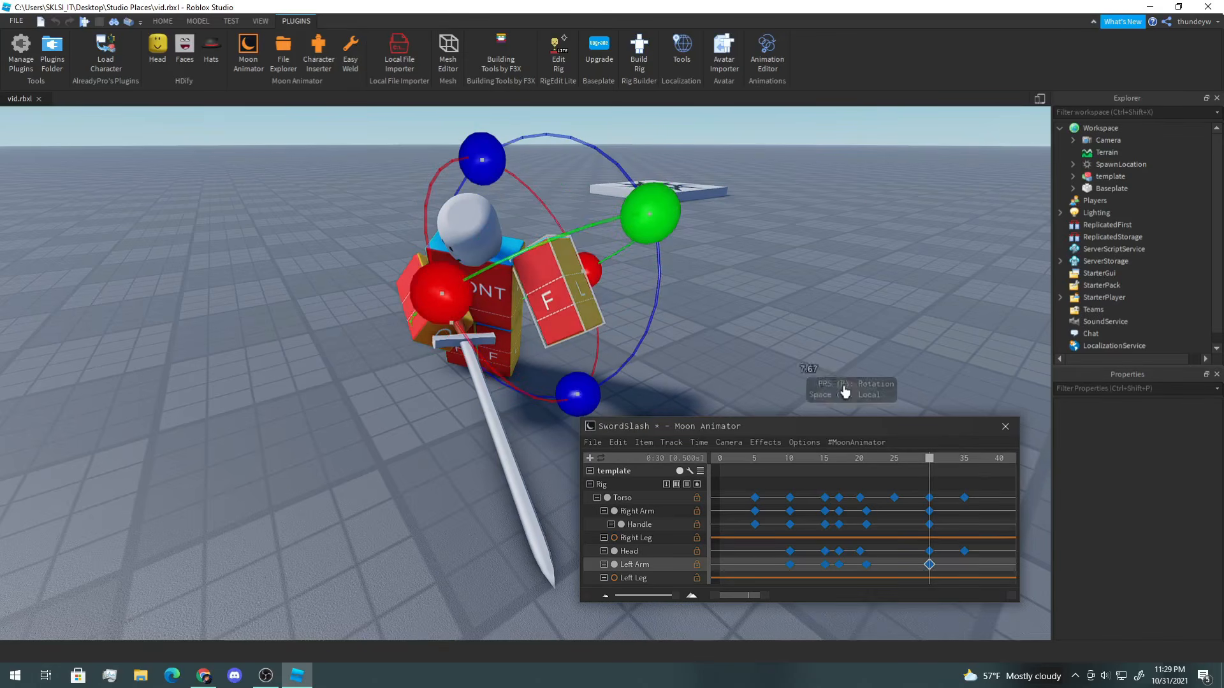
Step: At frame 35, select the Left Arm and rotate it back to rest
{"action": "left_click_drag", "start_coordinate": [933, 460], "coordinate": [964, 463]}
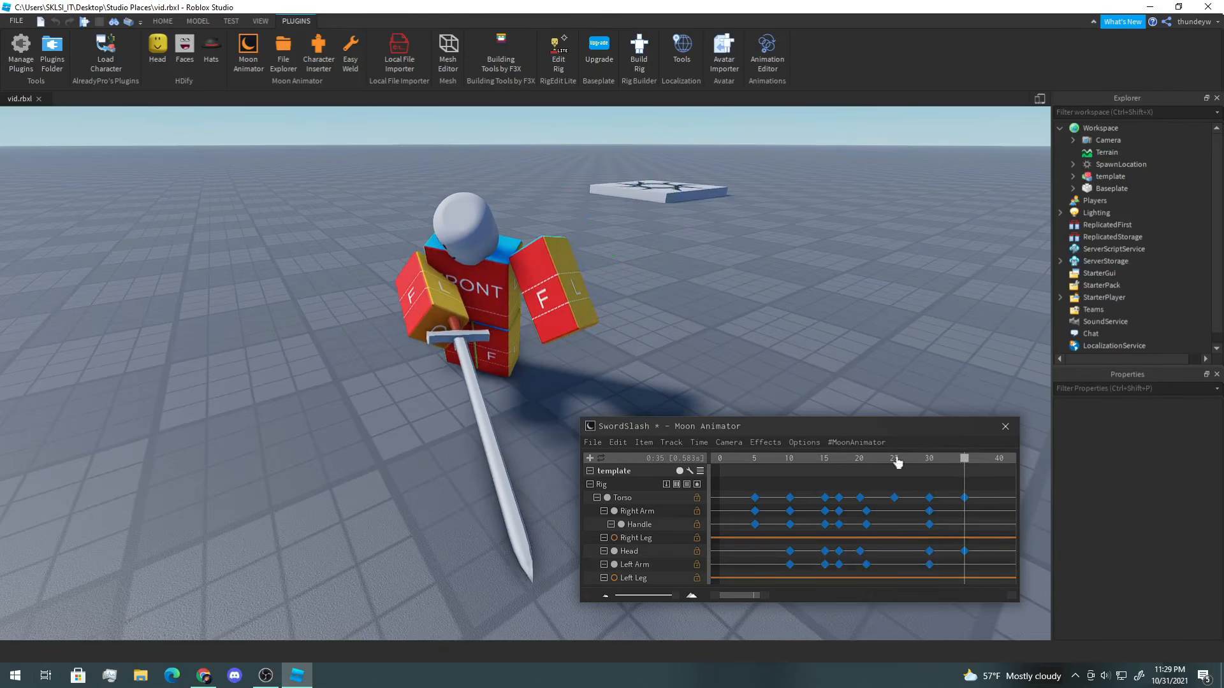
{"action": "left_click", "coordinate": [554, 339]}
{"action": "left_click_drag", "start_coordinate": [572, 390], "coordinate": [551, 394]}
{"action": "left_click_drag", "start_coordinate": [445, 295], "coordinate": [421, 271]}
{"action": "left_click_drag", "start_coordinate": [493, 161], "coordinate": [503, 148]}
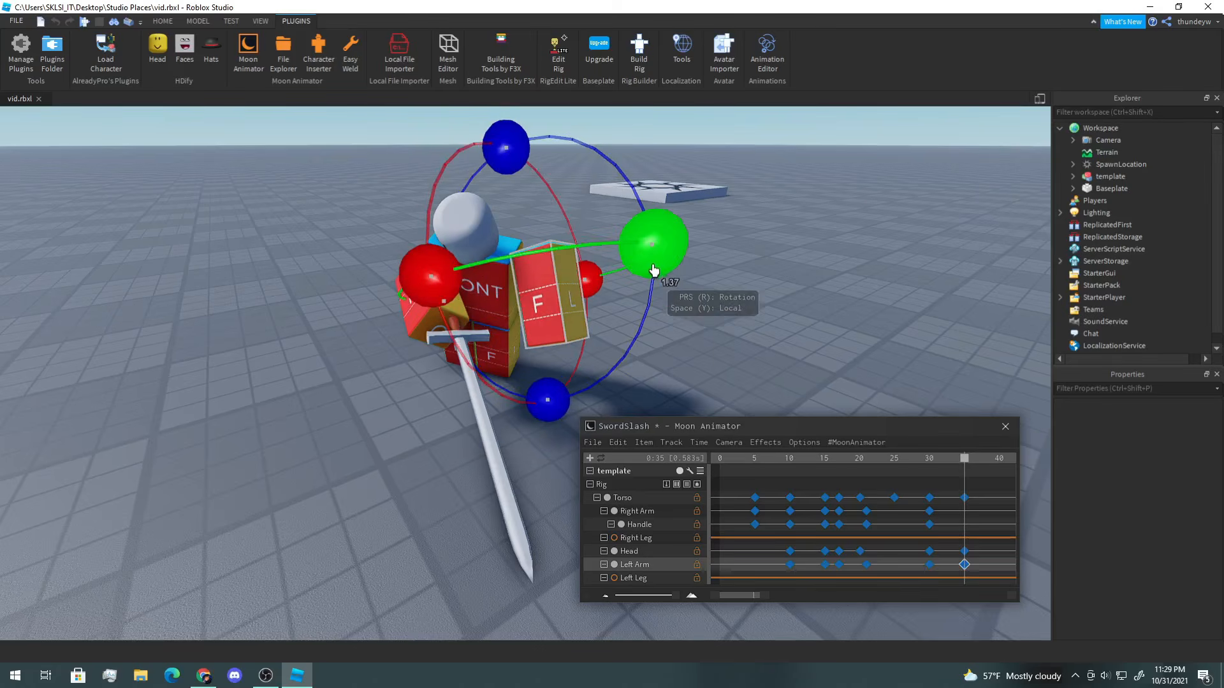
{"action": "left_click", "coordinate": [708, 287]}
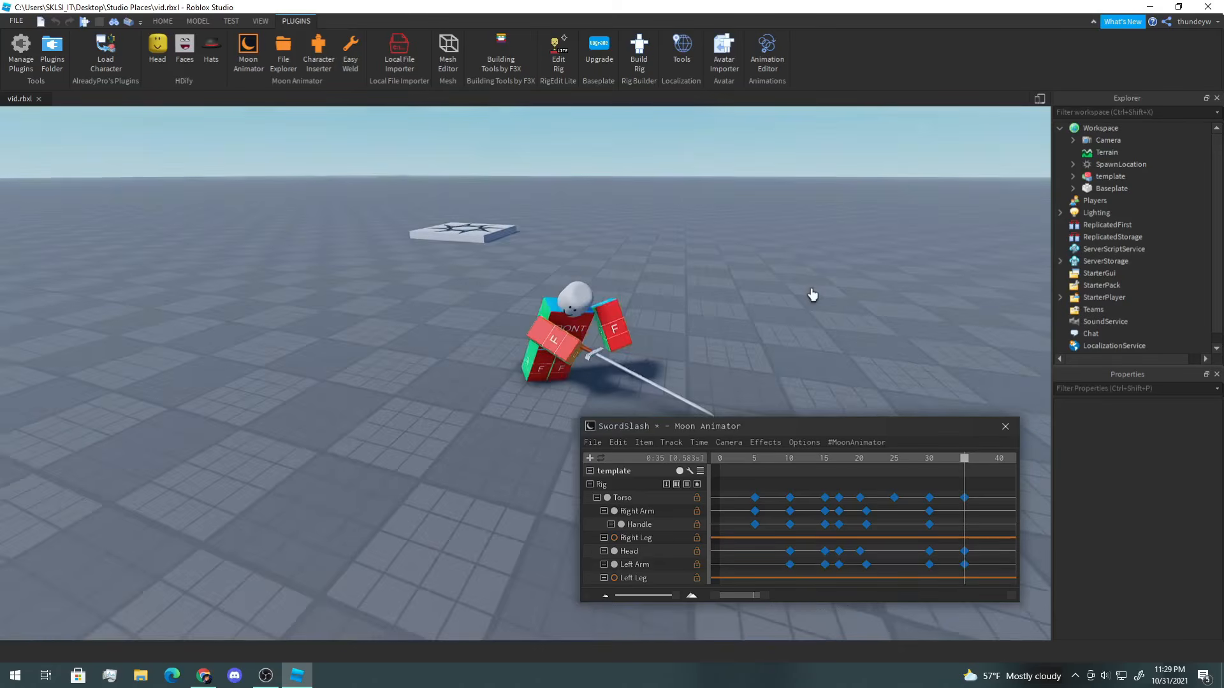
Step: Play the animation to review the arm and sword motion
{"action": "key", "text": "space"}
{"action": "key", "text": "a"}
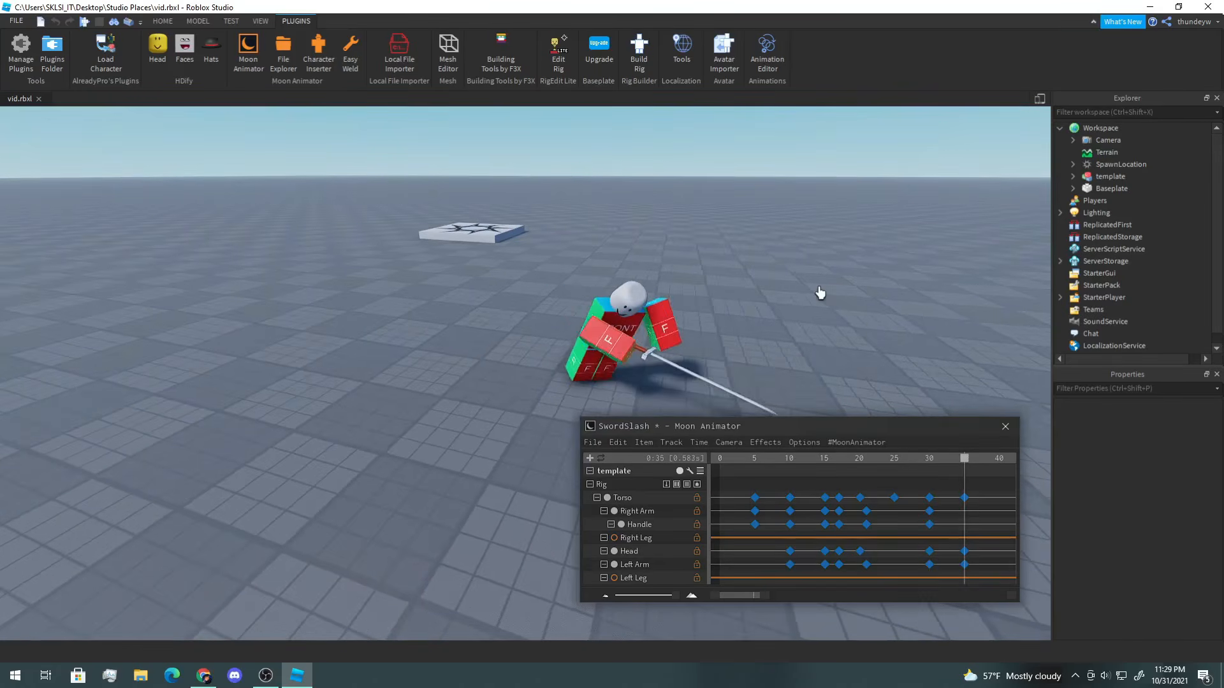
{"action": "key", "text": "space"}
{"action": "key", "text": "d"}
{"action": "key", "text": "w"}
{"action": "key", "text": "space"}
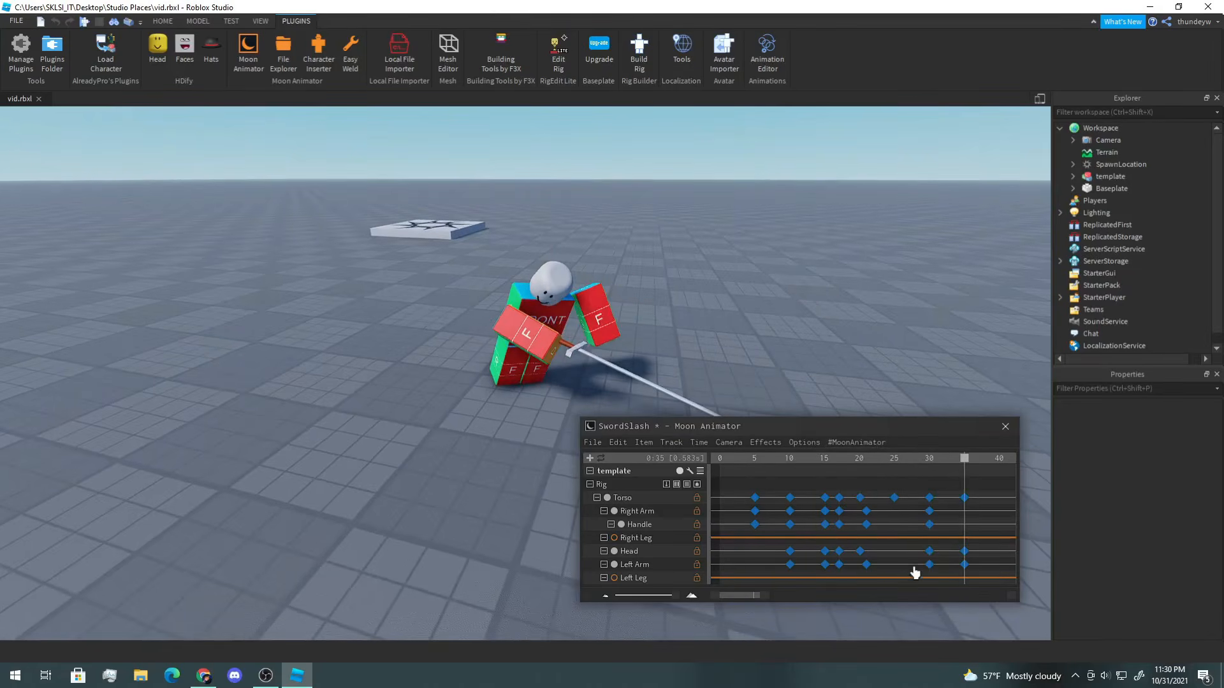
Step: Move the Left Arm's frame 30 keyframe to frame 25 and replay the animation
{"action": "left_click", "coordinate": [929, 566]}
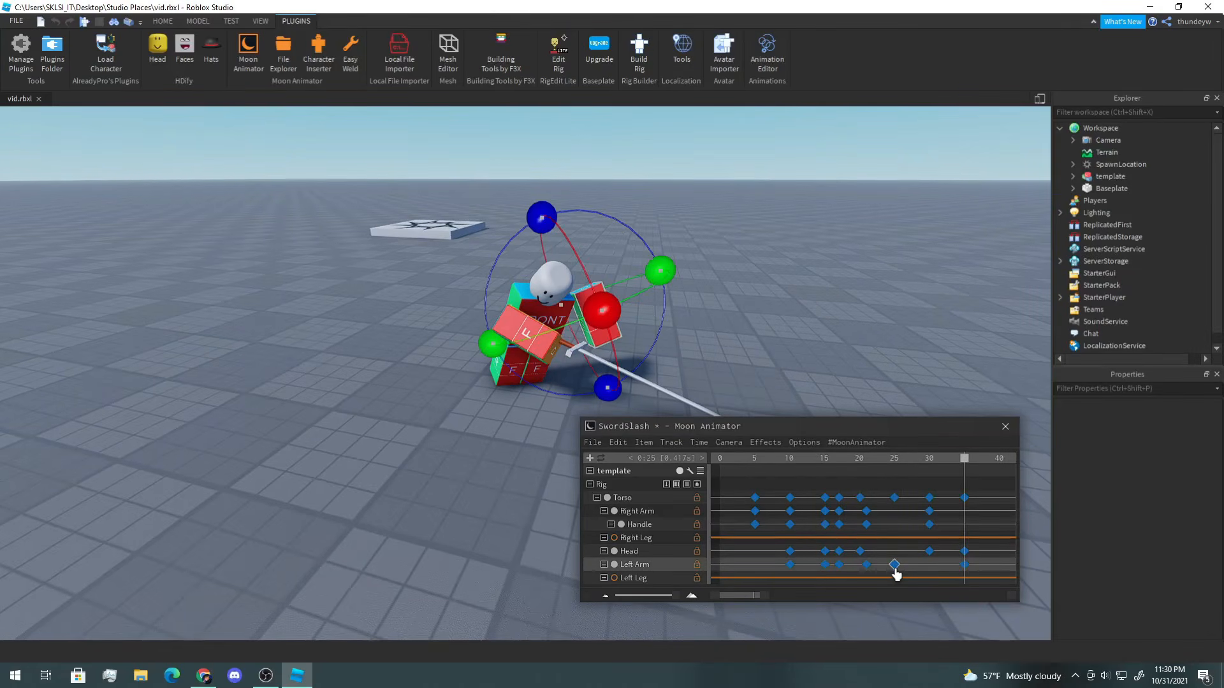
{"action": "key", "text": "space"}
{"action": "left_click", "coordinate": [814, 336]}
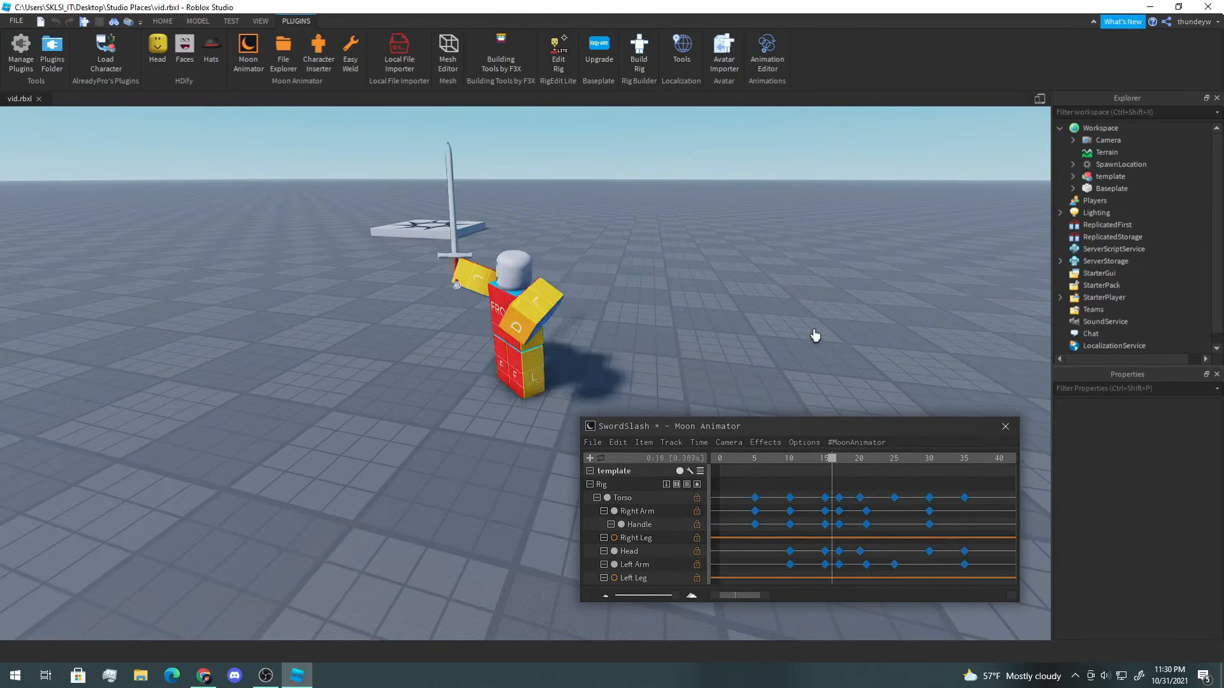
Step: Select the Left Arm at frame 35, switch to world-space move mode, and play the animation
{"action": "key", "text": "d"}
{"action": "right_click_drag", "start_coordinate": [814, 336], "coordinate": [815, 336]}
{"action": "key", "text": "w"}
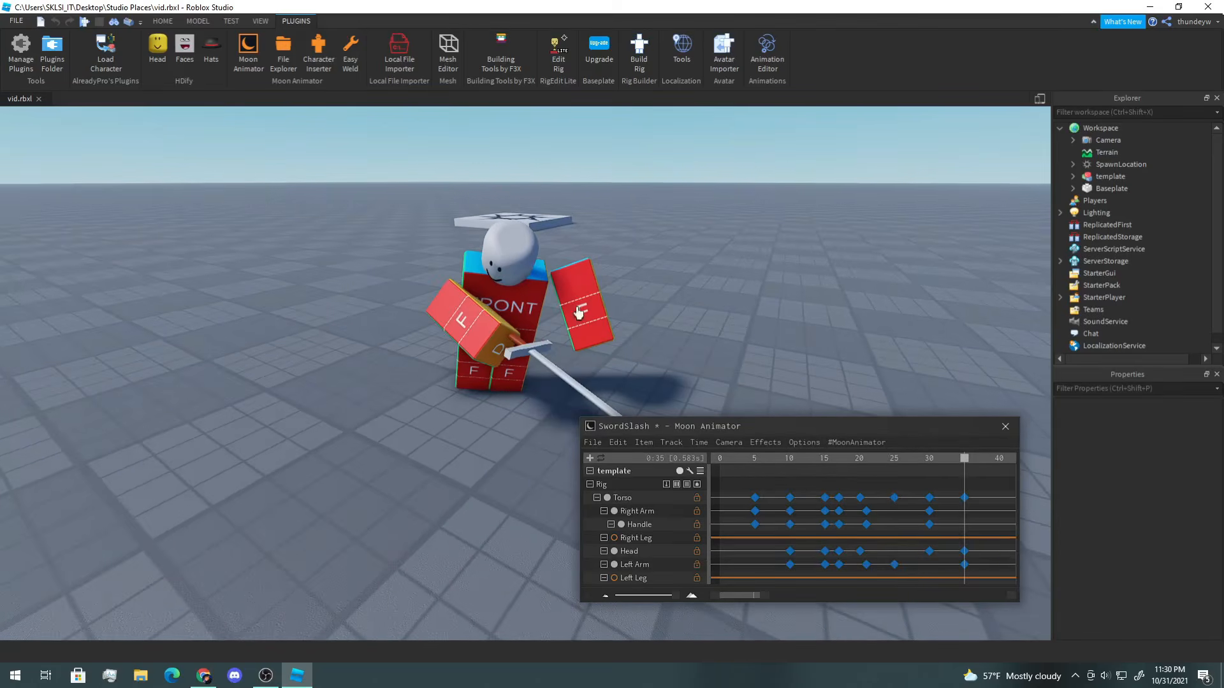
{"action": "left_click", "coordinate": [580, 311]}
{"action": "key", "text": "r"}
{"action": "key", "text": "y"}
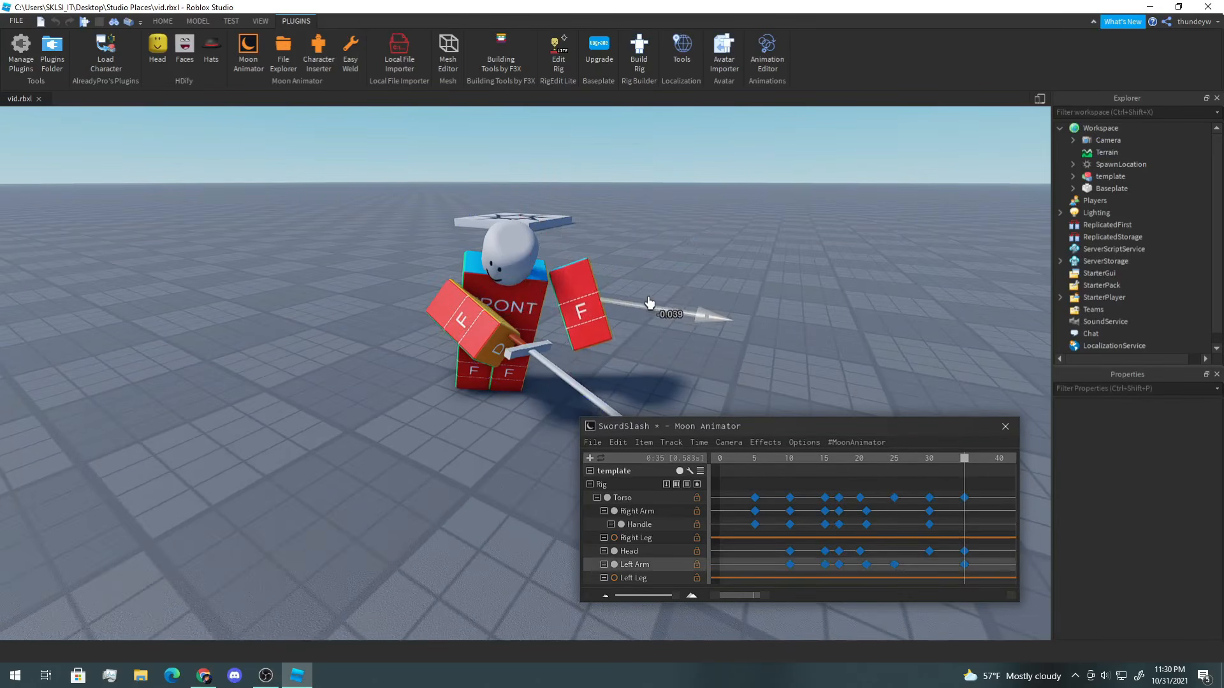
{"action": "left_click", "coordinate": [715, 299]}
{"action": "key", "text": "space"}
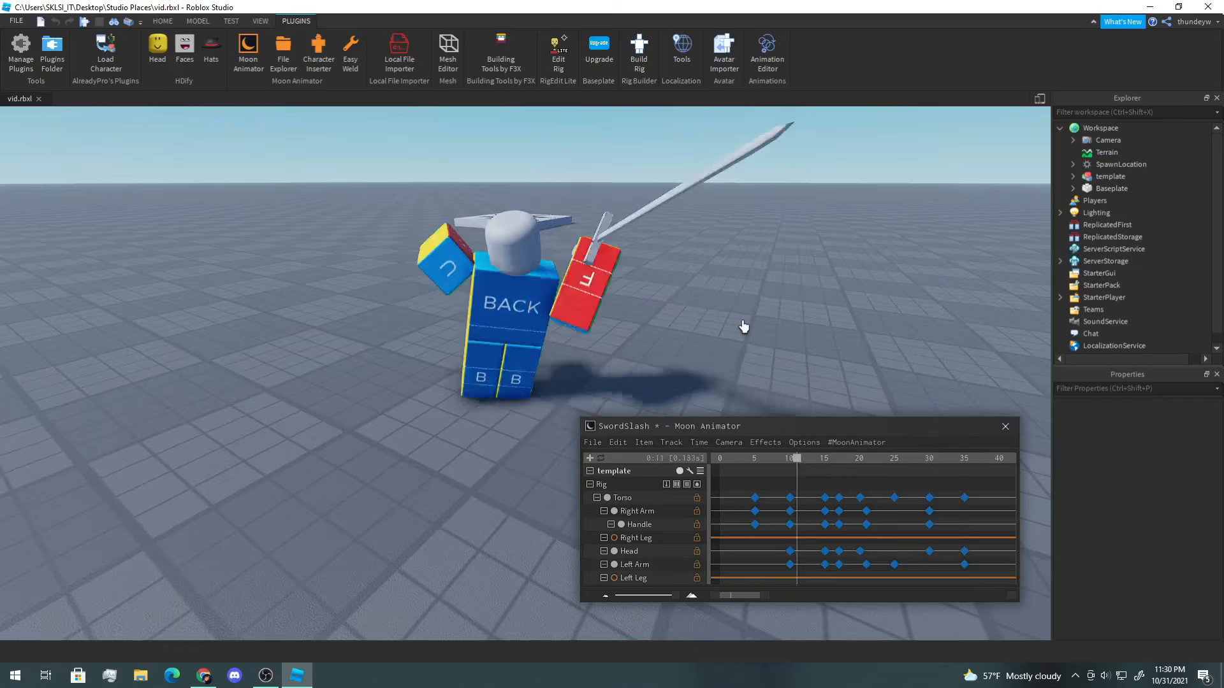
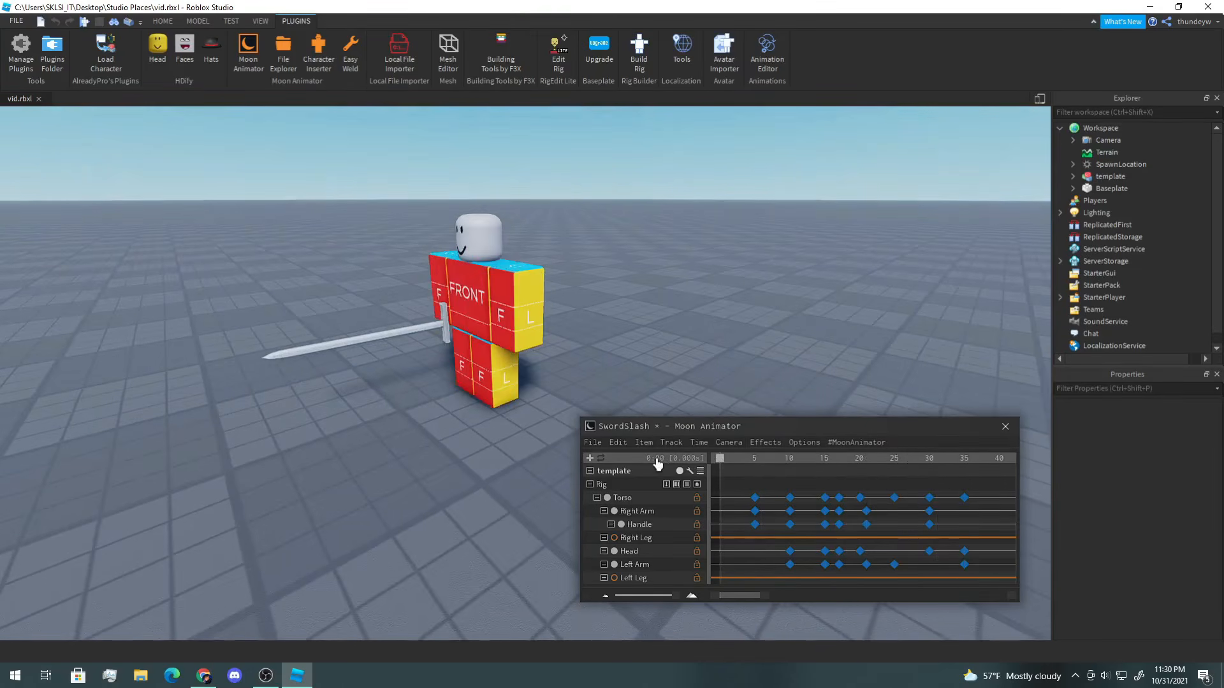
Step: Play the animation and scrub through its first frames to review the motion
{"action": "key", "text": "space"}
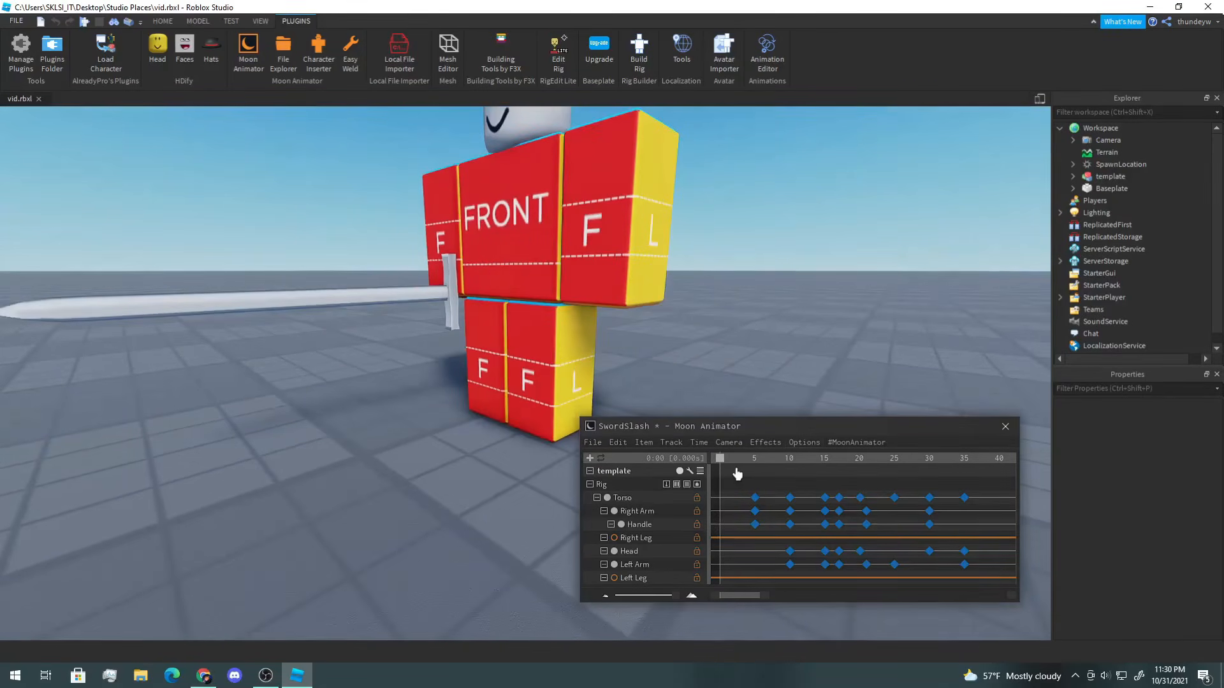
{"action": "left_click", "coordinate": [729, 464]}
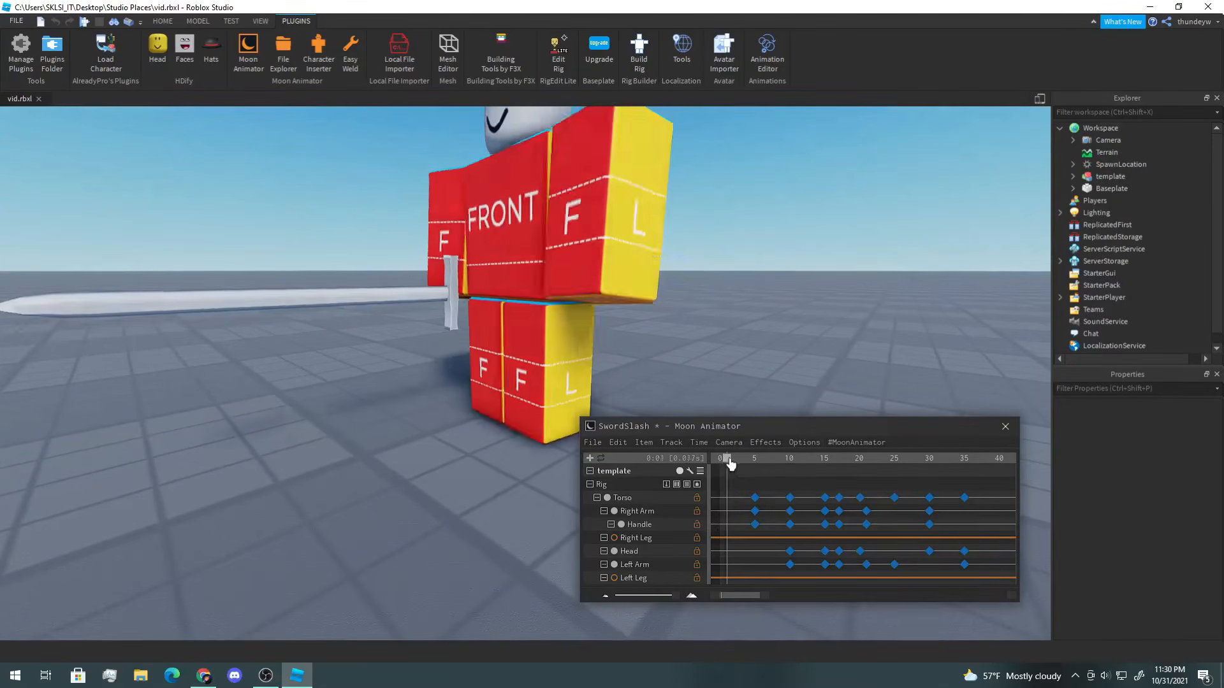
{"action": "left_click_drag", "start_coordinate": [730, 465], "coordinate": [755, 467]}
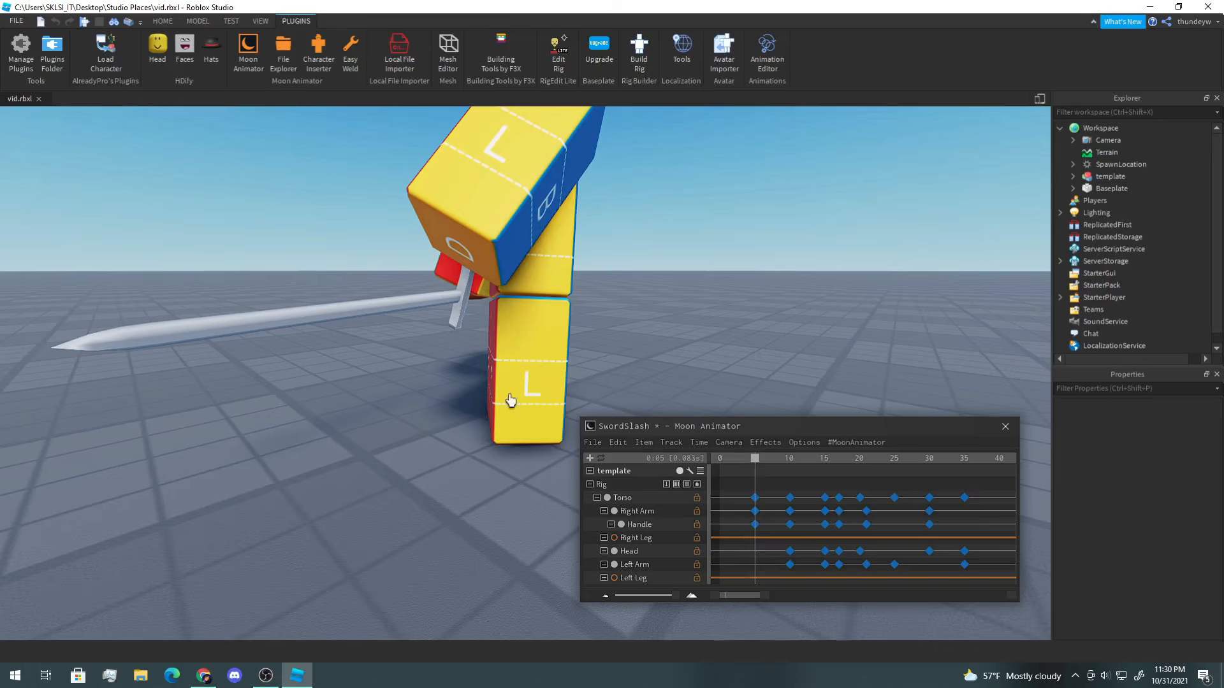
{"action": "key", "text": "a"}
{"action": "right_click_drag", "start_coordinate": [555, 355], "coordinate": [556, 355]}
{"action": "left_click_drag", "start_coordinate": [765, 466], "coordinate": [706, 465]}
{"action": "key", "text": "d"}
{"action": "right_click_drag", "start_coordinate": [747, 403], "coordinate": [747, 403]}
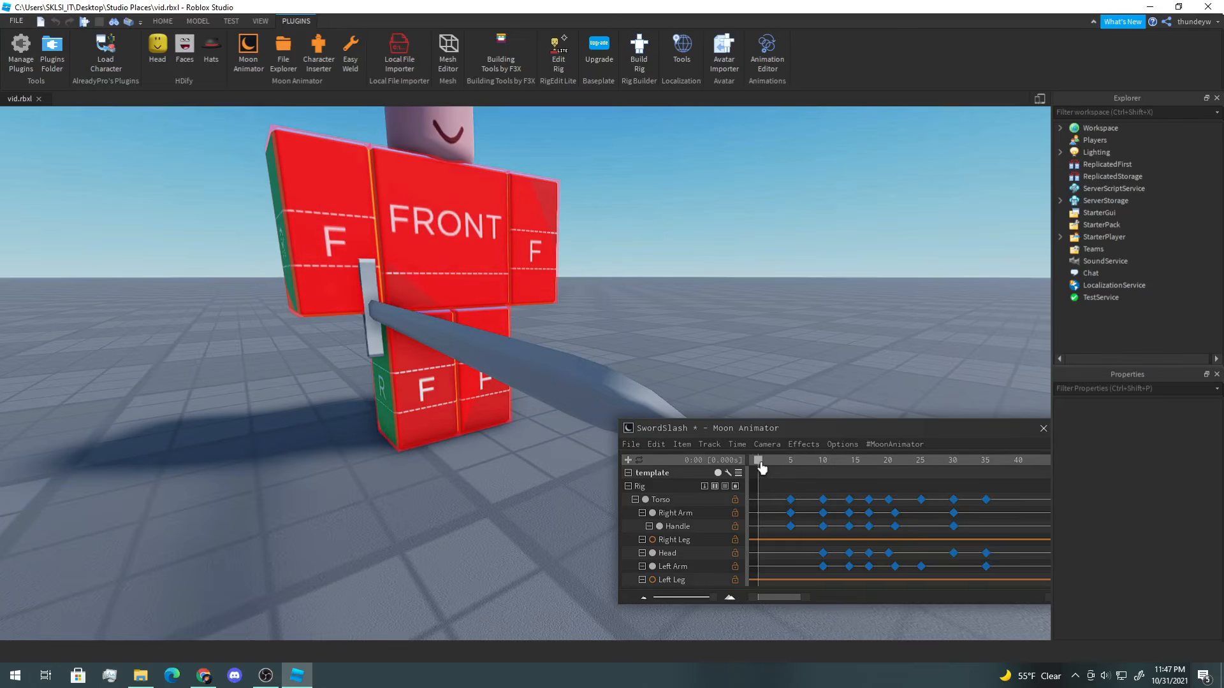
Step: At frame 0, select the Left Leg and rotate and move it into a stance pose
{"action": "mouse_move", "coordinate": [763, 469]}
{"action": "left_mouse_down"}
{"action": "mouse_move", "coordinate": [790, 468]}
{"action": "mouse_move", "coordinate": [754, 467]}
{"action": "left_mouse_up"}
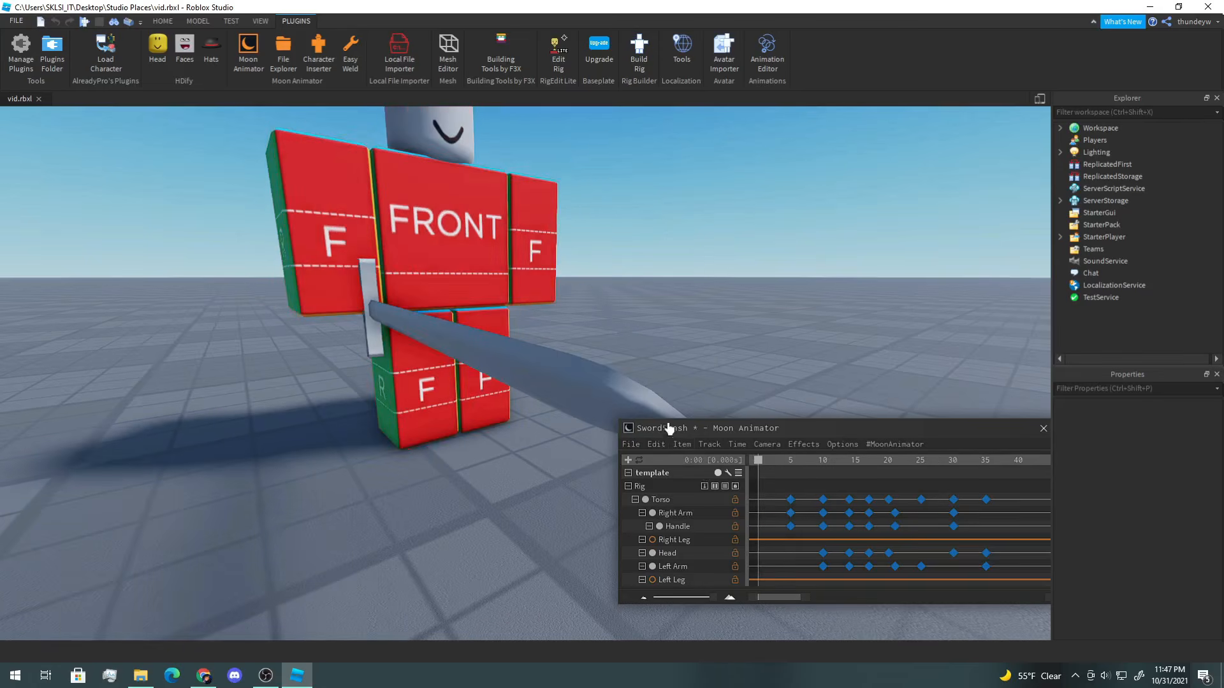
{"action": "right_click_drag", "start_coordinate": [678, 338], "coordinate": [678, 338]}
{"action": "scroll", "coordinate": [678, 338], "scroll_direction": "down", "scroll_amount": 3}
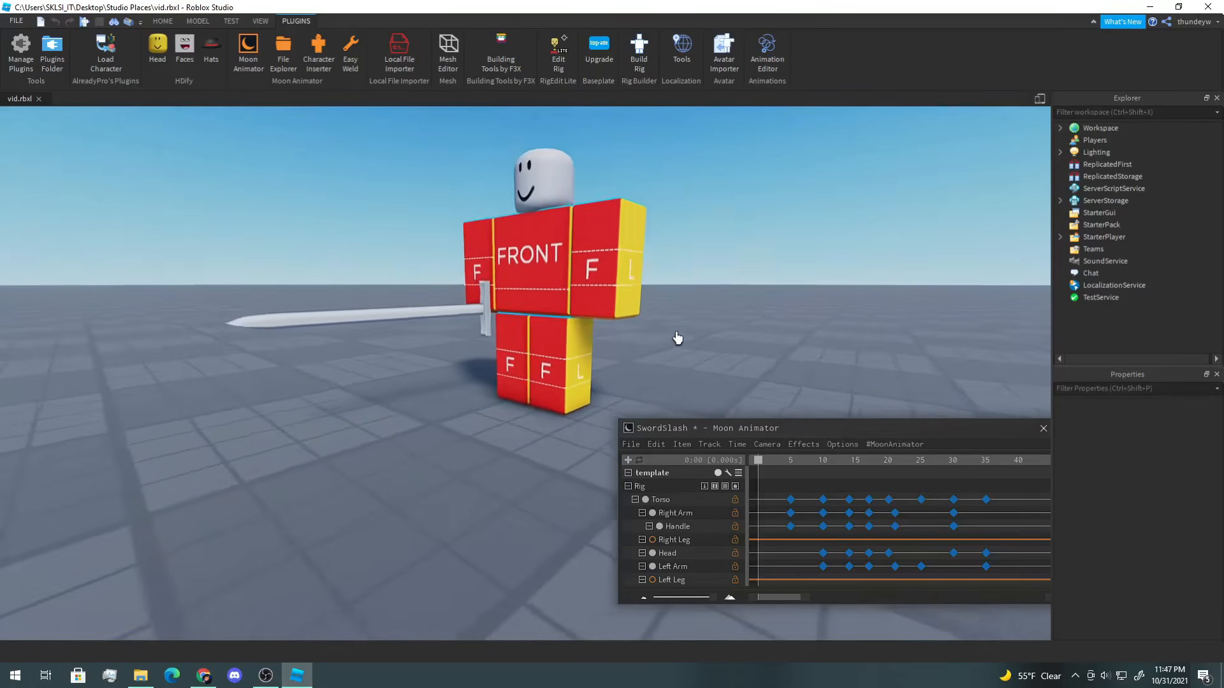
{"action": "scroll", "coordinate": [605, 354], "scroll_direction": "up", "scroll_amount": 1}
{"action": "left_click", "coordinate": [552, 357]}
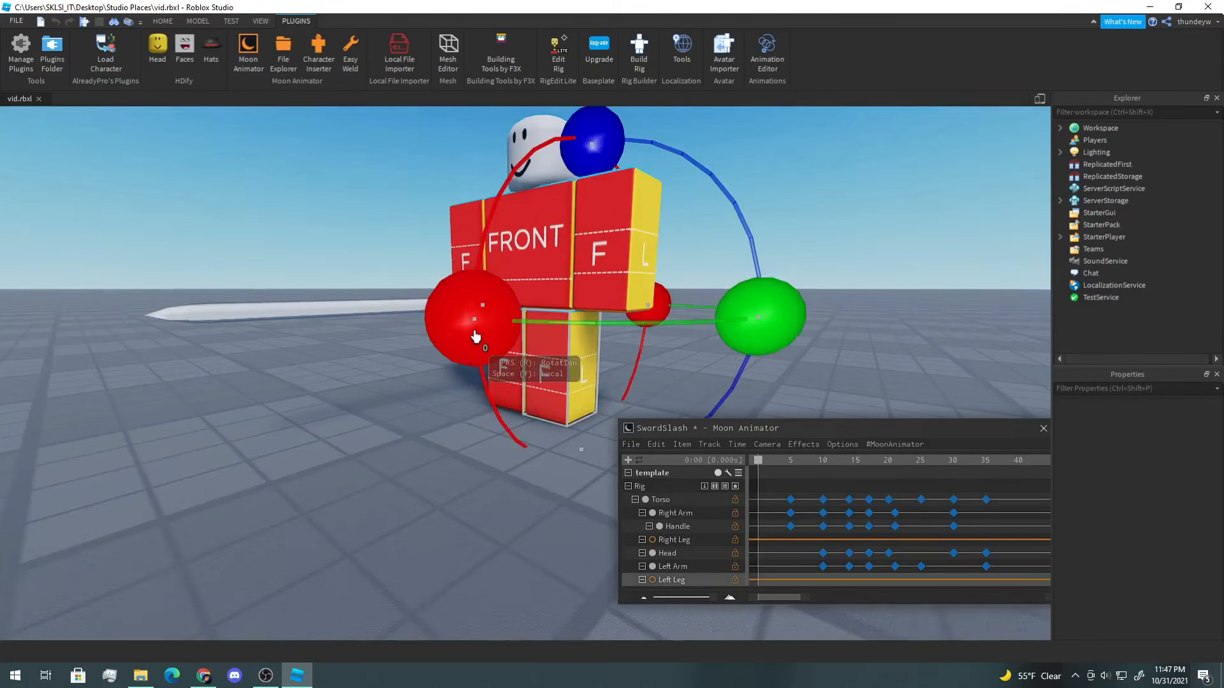
{"action": "left_click_drag", "start_coordinate": [475, 337], "coordinate": [462, 303]}
{"action": "right_click_drag", "start_coordinate": [462, 302], "coordinate": [418, 330]}
{"action": "key", "text": "r"}
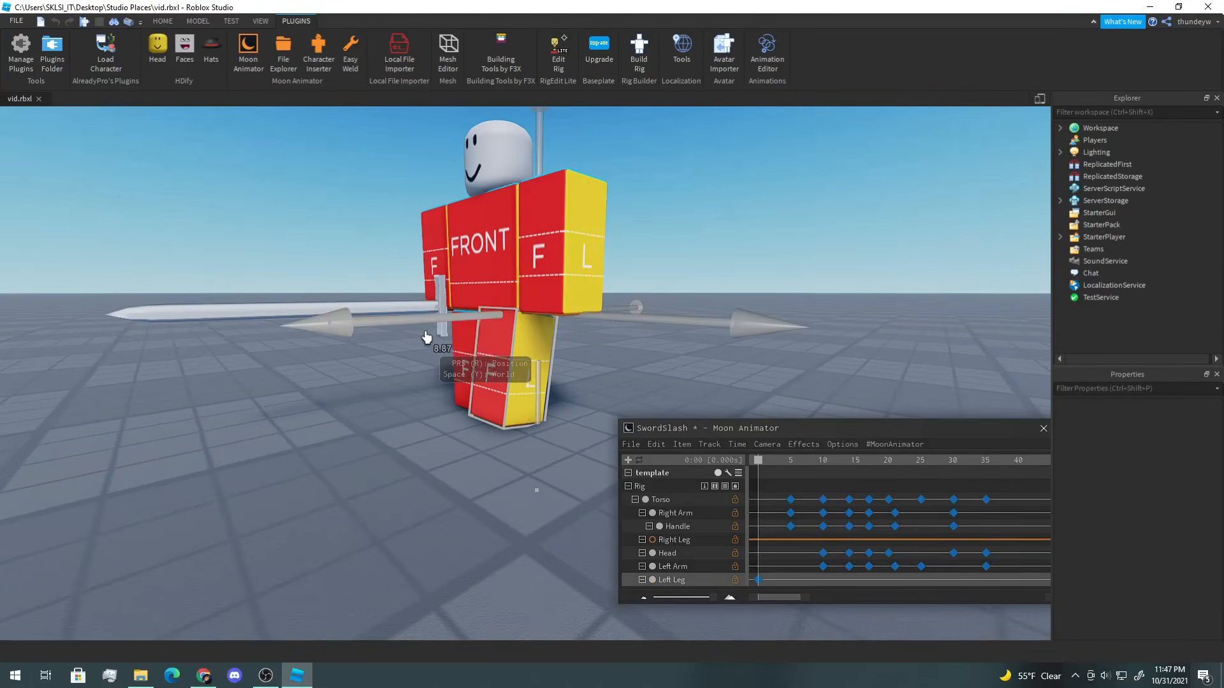
{"action": "left_click_drag", "start_coordinate": [402, 339], "coordinate": [405, 339]}
{"action": "right_click_drag", "start_coordinate": [405, 339], "coordinate": [445, 339]}
{"action": "key", "text": "r"}
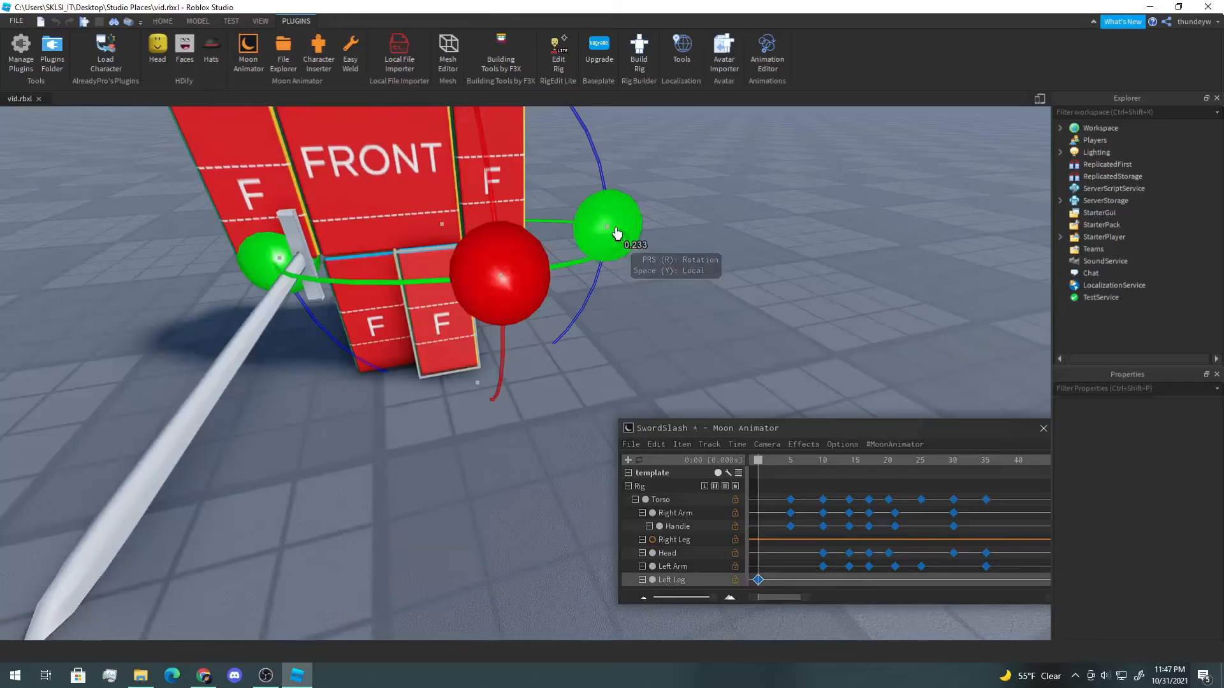
{"action": "left_click_drag", "start_coordinate": [617, 234], "coordinate": [617, 234]}
Step: At frame 0, select the Right Leg and rotate it into the stance pose
{"action": "left_click", "coordinate": [556, 253]}
{"action": "left_click", "coordinate": [371, 325]}
{"action": "right_click_drag", "start_coordinate": [357, 332], "coordinate": [501, 381]}
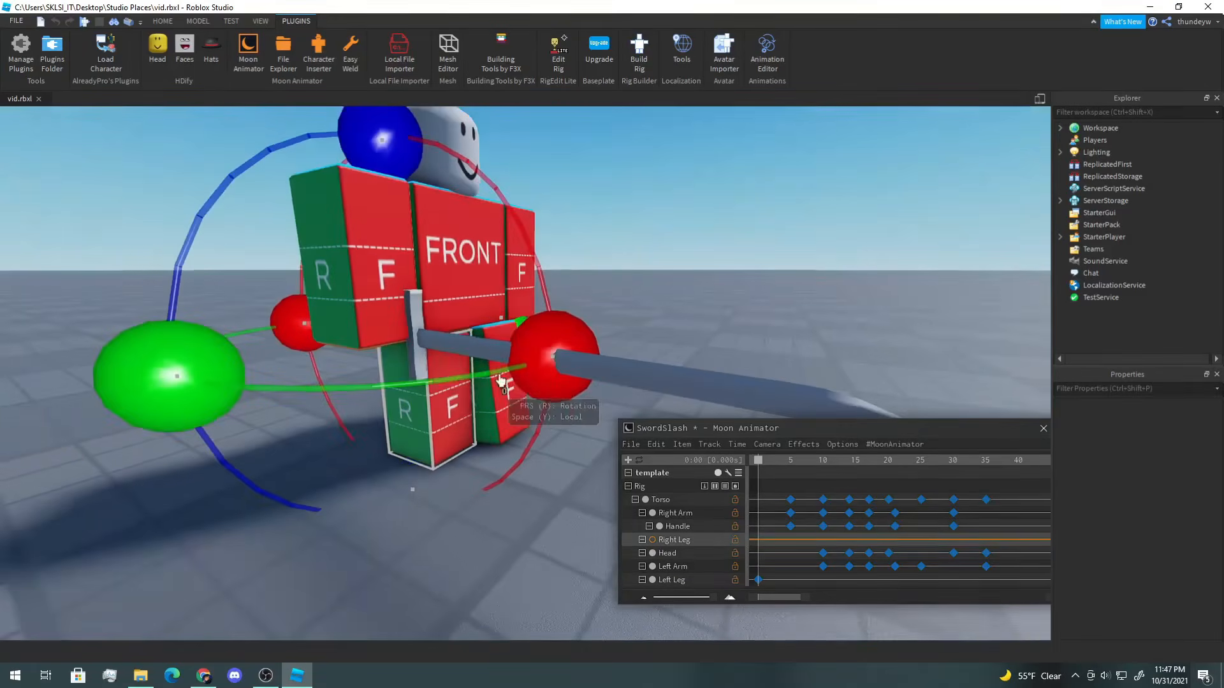
{"action": "left_click_drag", "start_coordinate": [552, 375], "coordinate": [551, 408]}
{"action": "left_click", "coordinate": [489, 432]}
{"action": "left_click", "coordinate": [520, 414]}
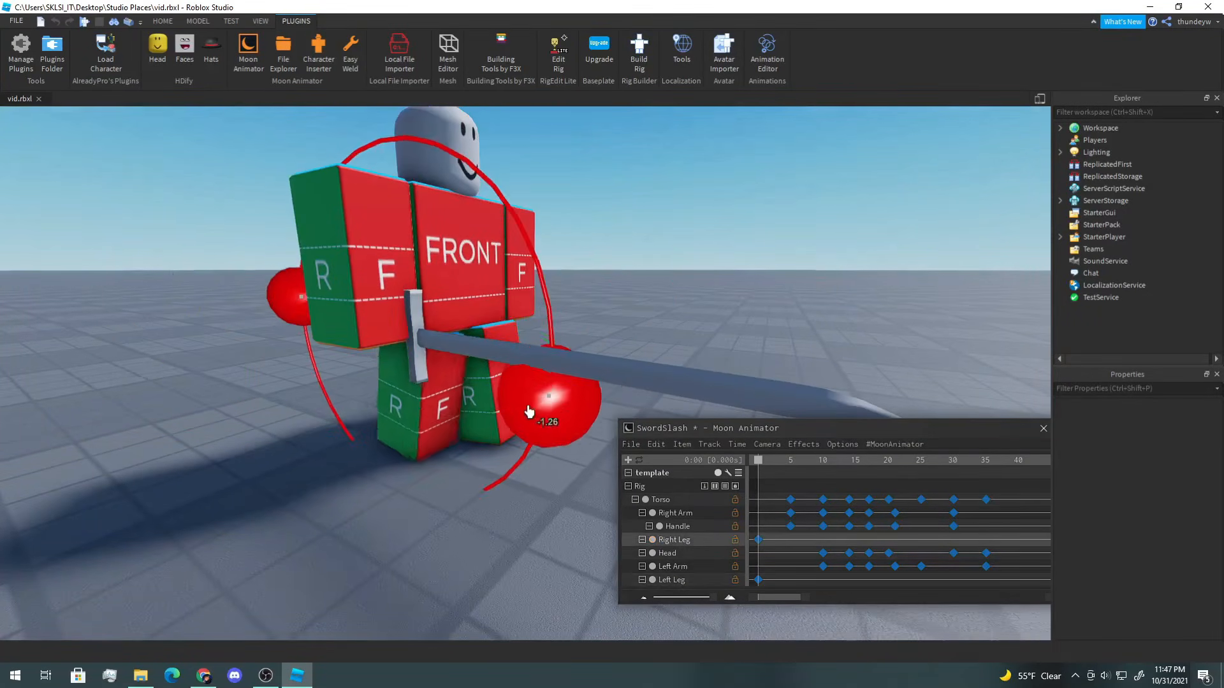
{"action": "left_click_drag", "start_coordinate": [495, 445], "coordinate": [500, 454]}
{"action": "mouse_move", "coordinate": [169, 376]}
{"action": "left_mouse_down"}
{"action": "mouse_move", "coordinate": [174, 359]}
{"action": "mouse_move", "coordinate": [159, 368]}
{"action": "left_mouse_up"}
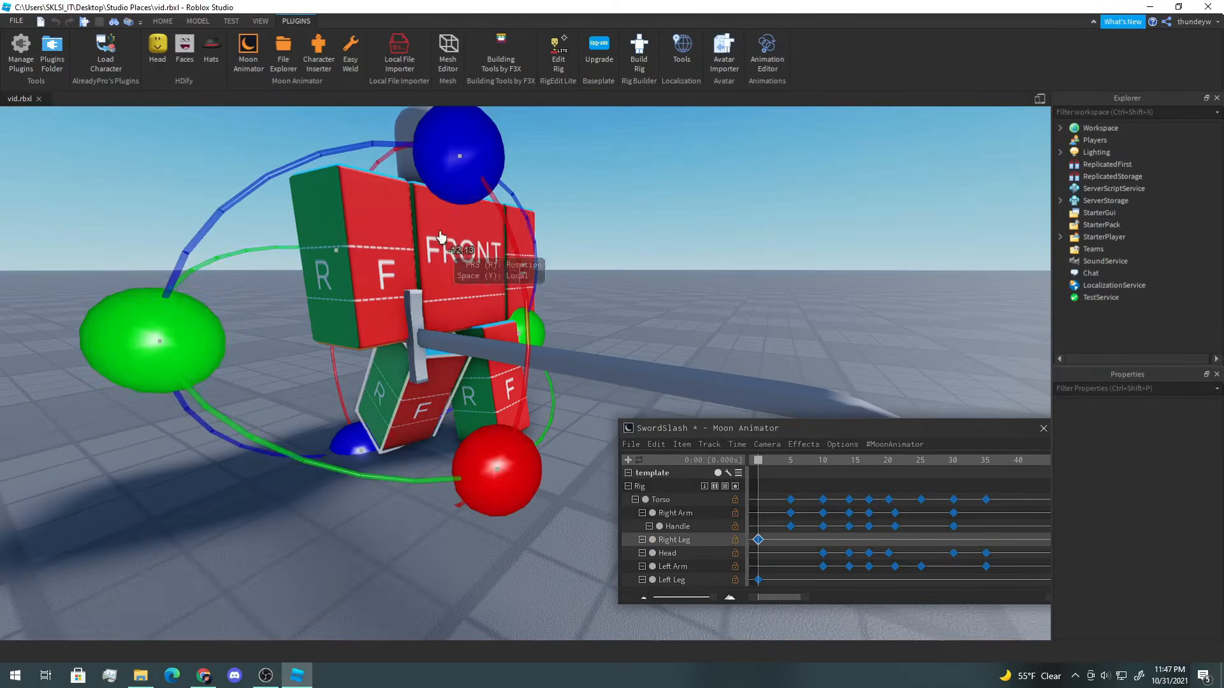
{"action": "left_click_drag", "start_coordinate": [446, 135], "coordinate": [482, 190]}
{"action": "left_click_drag", "start_coordinate": [489, 466], "coordinate": [482, 477]}
Step: Refine the Left Leg's rotation at frame 0
{"action": "left_click", "coordinate": [500, 384]}
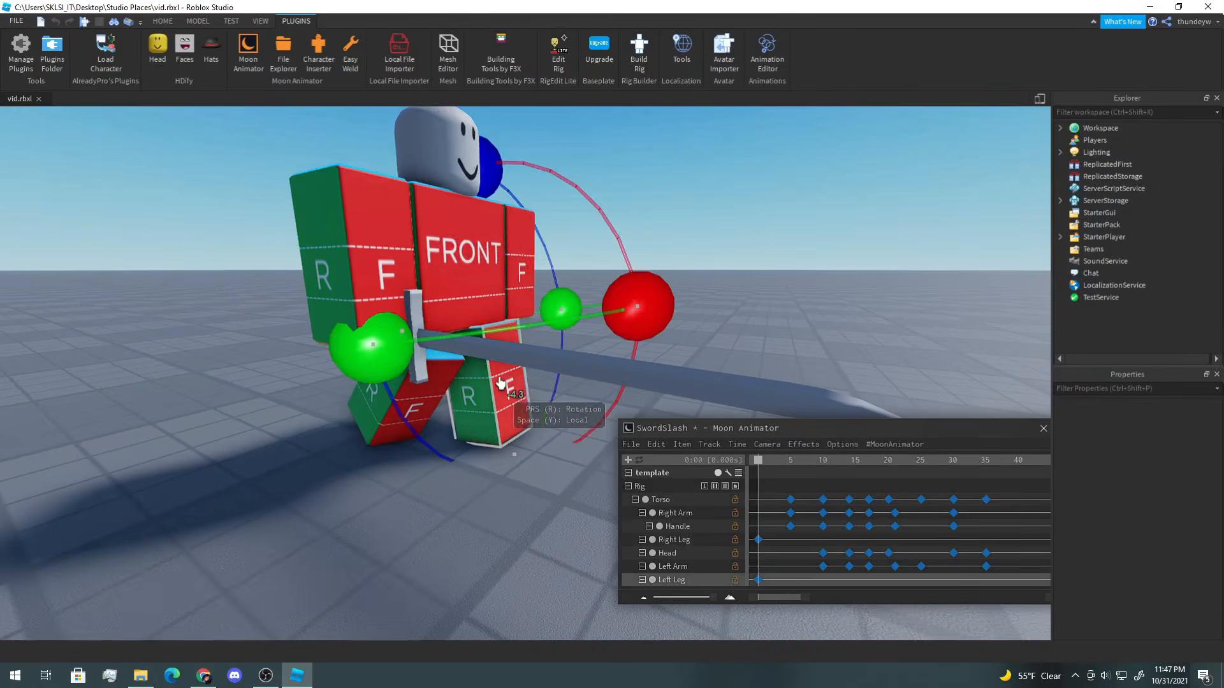
{"action": "left_click", "coordinate": [699, 269]}
{"action": "key", "text": "d"}
{"action": "right_click_drag", "start_coordinate": [700, 269], "coordinate": [501, 369]}
{"action": "left_click", "coordinate": [428, 366]}
{"action": "left_click_drag", "start_coordinate": [387, 121], "coordinate": [385, 132]}
{"action": "left_click", "coordinate": [534, 351]}
{"action": "left_click_drag", "start_coordinate": [539, 125], "coordinate": [527, 135]}
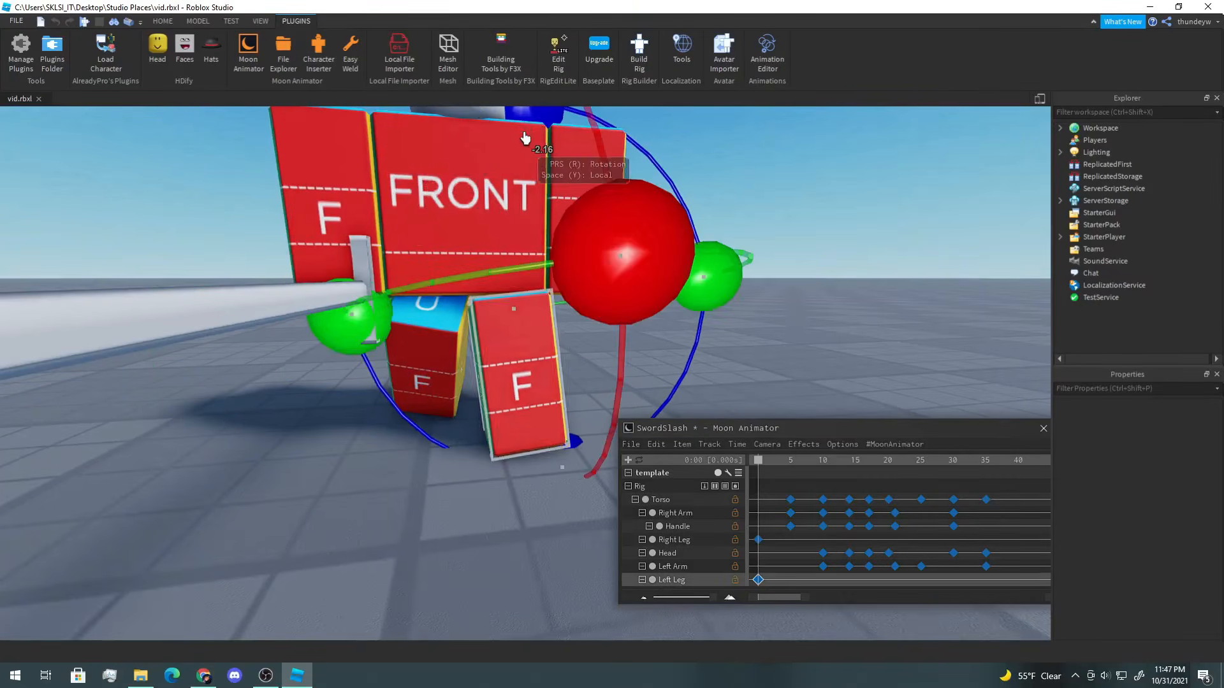
{"action": "right_click_drag", "start_coordinate": [528, 136], "coordinate": [623, 178]}
{"action": "key", "text": "a"}
{"action": "left_click", "coordinate": [732, 174]}
{"action": "right_click_drag", "start_coordinate": [732, 175], "coordinate": [731, 172]}
{"action": "key", "text": "d"}
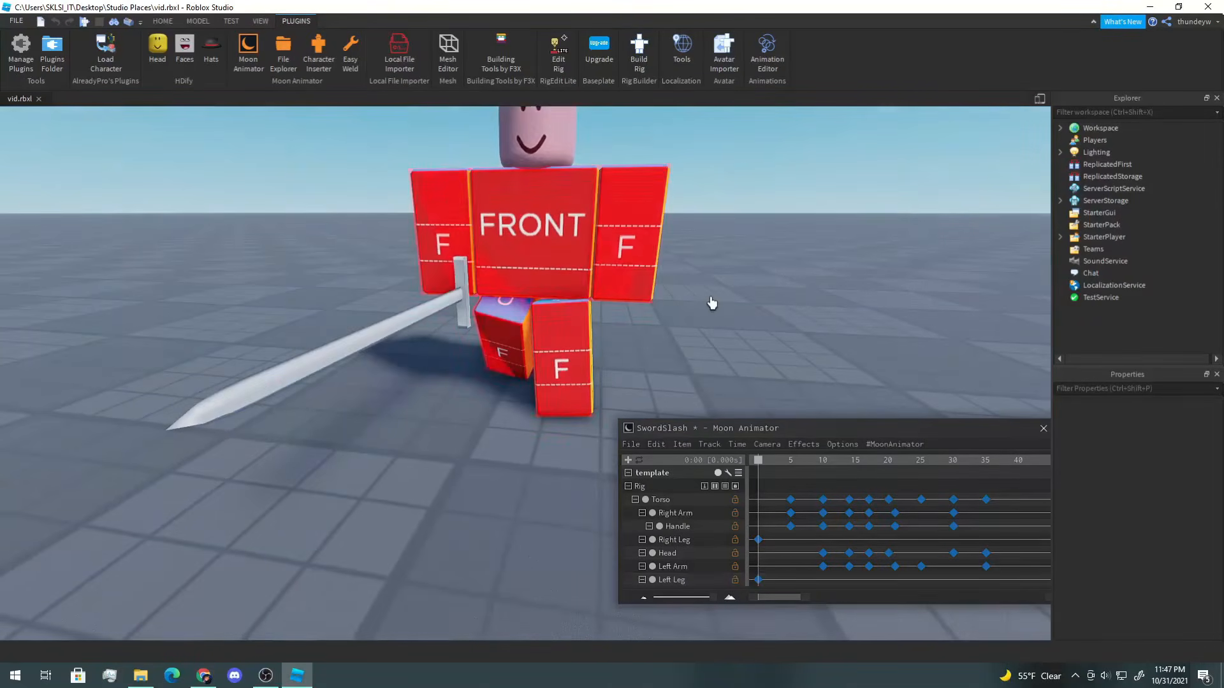
Step: Go to frame 5 and rotate the Left Leg into a new pose
{"action": "left_click_drag", "start_coordinate": [757, 464], "coordinate": [791, 464]}
{"action": "left_click", "coordinate": [527, 355]}
{"action": "key", "text": "a"}
{"action": "right_click_drag", "start_coordinate": [537, 338], "coordinate": [539, 336]}
{"action": "key", "text": "d"}
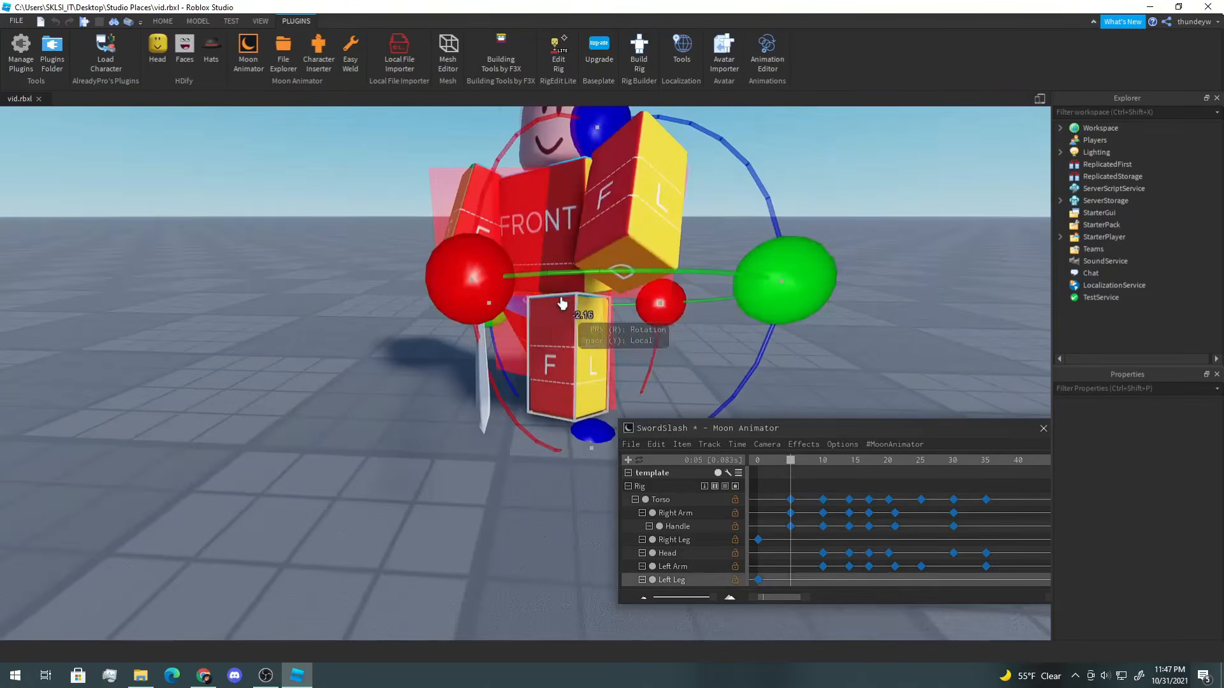
{"action": "left_click_drag", "start_coordinate": [488, 291], "coordinate": [497, 329]}
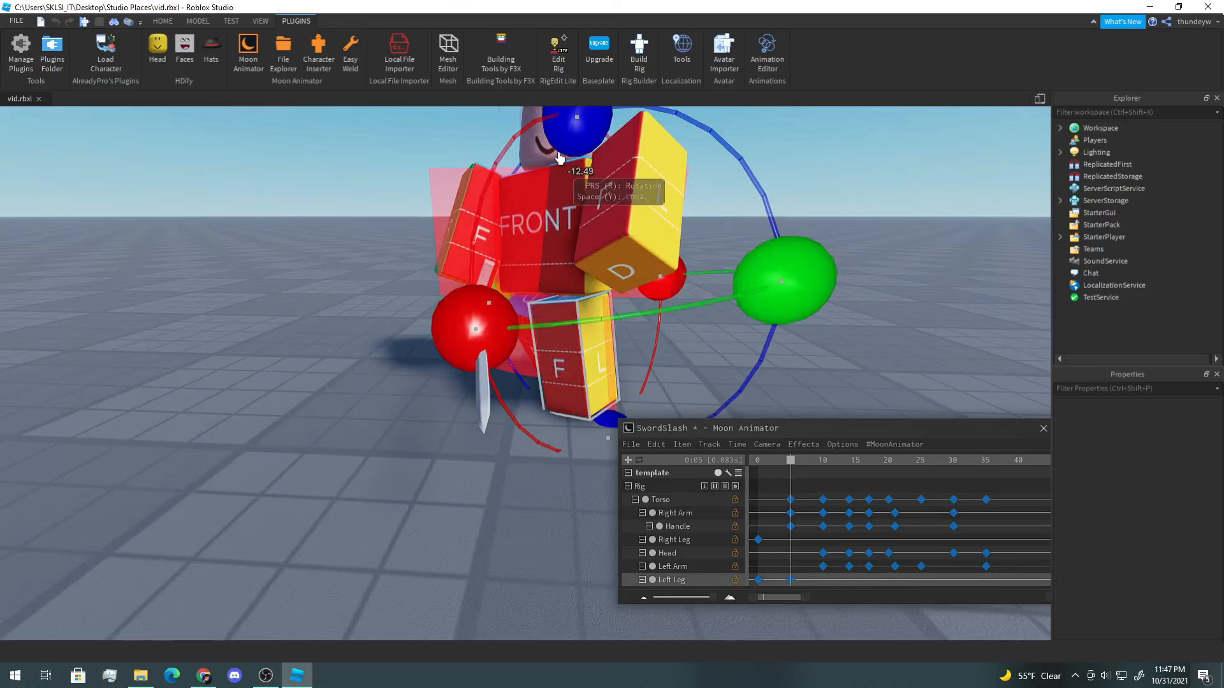
{"action": "left_click_drag", "start_coordinate": [572, 141], "coordinate": [550, 135]}
{"action": "key", "text": "a"}
{"action": "right_click_drag", "start_coordinate": [550, 136], "coordinate": [561, 148]}
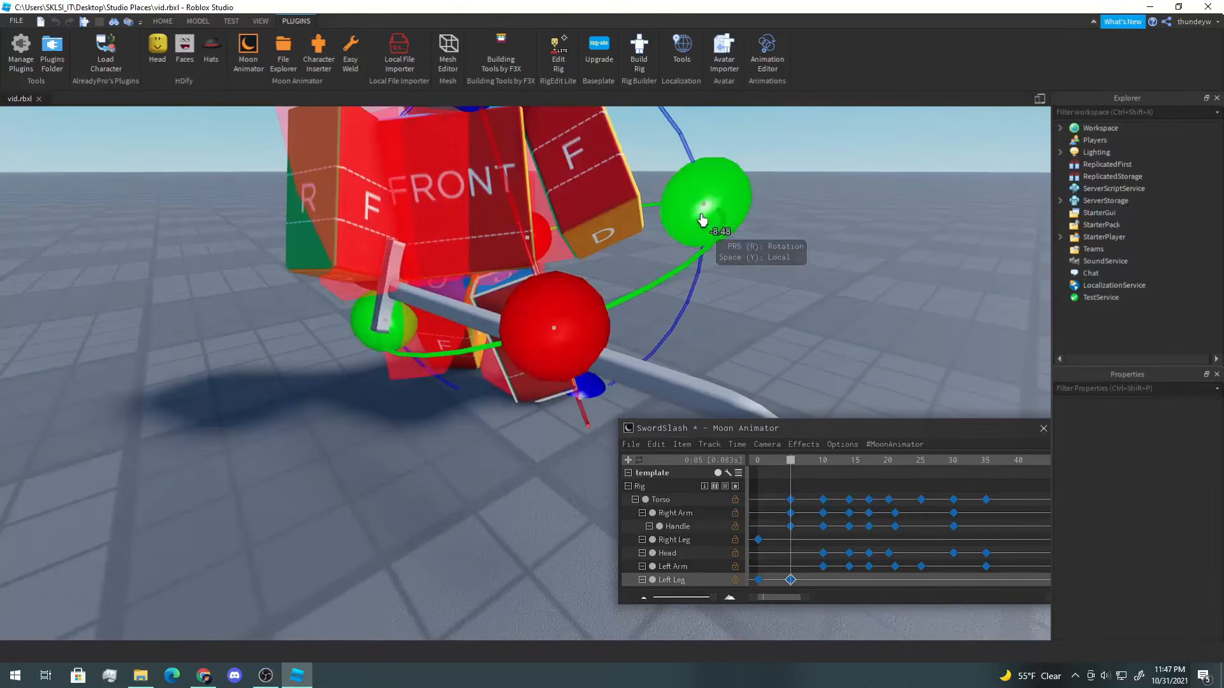
{"action": "left_click_drag", "start_coordinate": [701, 222], "coordinate": [703, 242]}
{"action": "right_click_drag", "start_coordinate": [704, 228], "coordinate": [705, 230]}
{"action": "key", "text": "s"}
{"action": "mouse_move", "coordinate": [453, 348]}
{"action": "left_mouse_down"}
{"action": "mouse_move", "coordinate": [419, 347]}
{"action": "mouse_move", "coordinate": [440, 341]}
{"action": "left_mouse_up"}
{"action": "left_click_drag", "start_coordinate": [656, 242], "coordinate": [660, 255]}
{"action": "left_click", "coordinate": [754, 212]}
{"action": "right_click_drag", "start_coordinate": [759, 209], "coordinate": [762, 208]}
{"action": "key", "text": "a"}
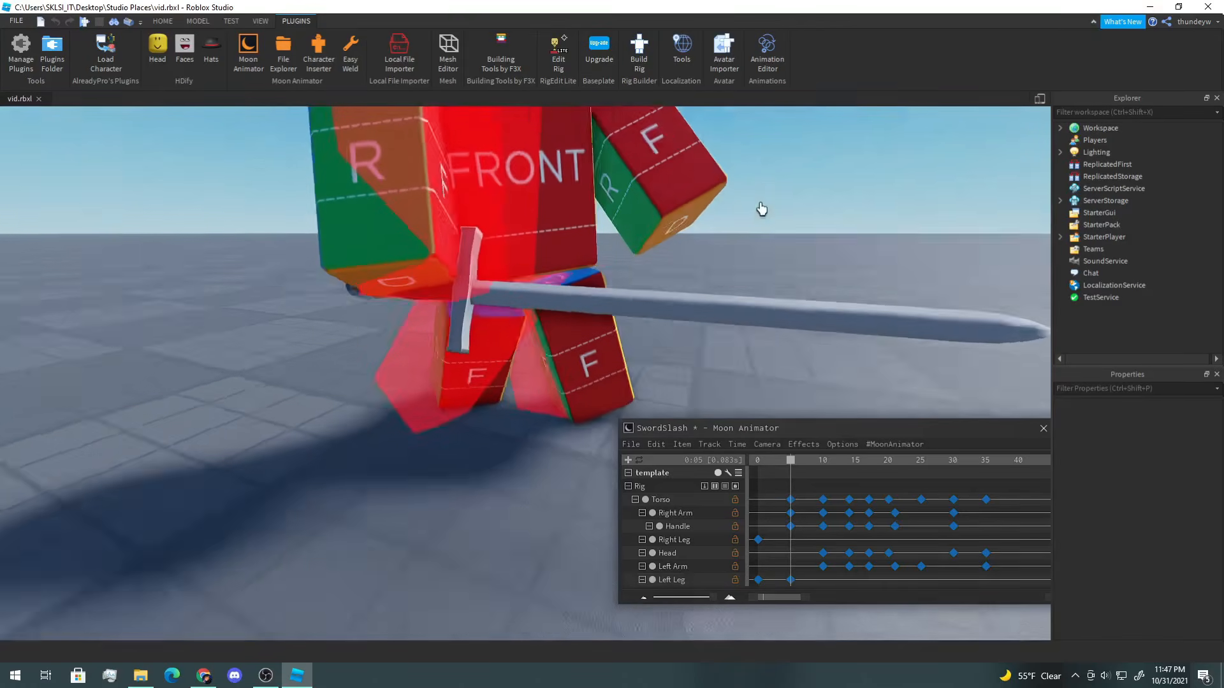
Step: At frame 5, select the Right Leg and rotate and move it to match the swing
{"action": "left_click", "coordinate": [468, 379]}
{"action": "right_click_drag", "start_coordinate": [469, 377], "coordinate": [470, 367]}
{"action": "key", "text": "s"}
{"action": "left_click_drag", "start_coordinate": [525, 183], "coordinate": [578, 194]}
{"action": "key", "text": "s"}
{"action": "key", "text": "d"}
{"action": "left_click_drag", "start_coordinate": [264, 297], "coordinate": [323, 284]}
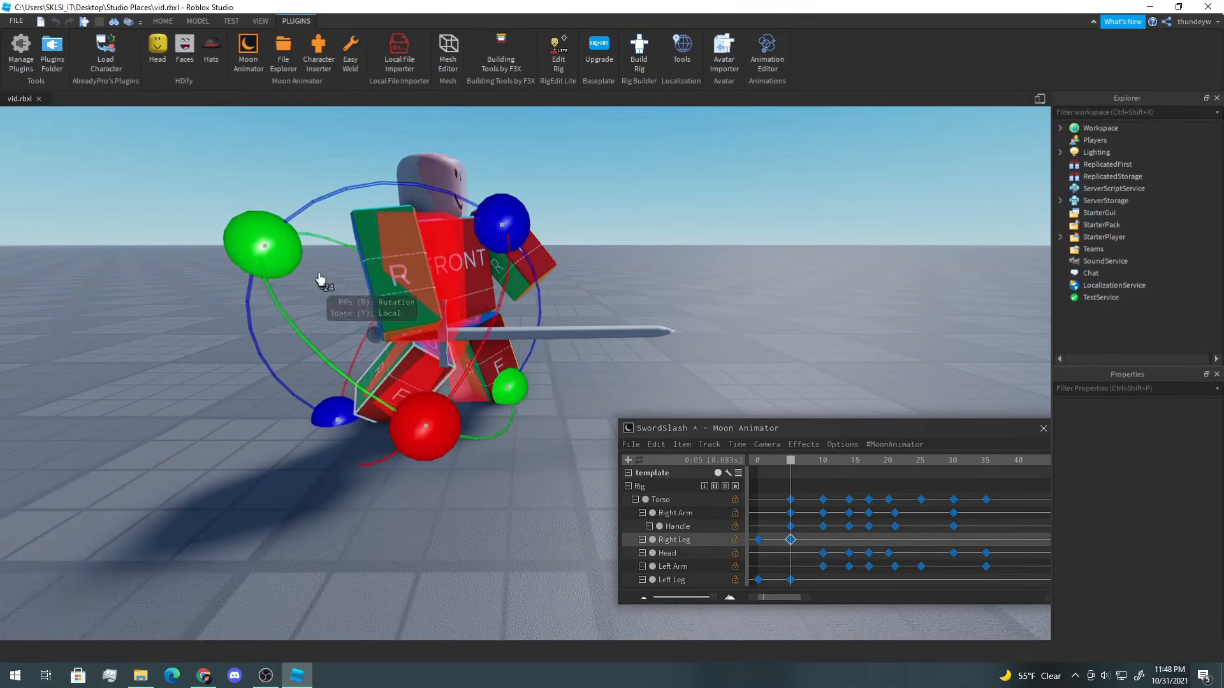
{"action": "key", "text": "r"}
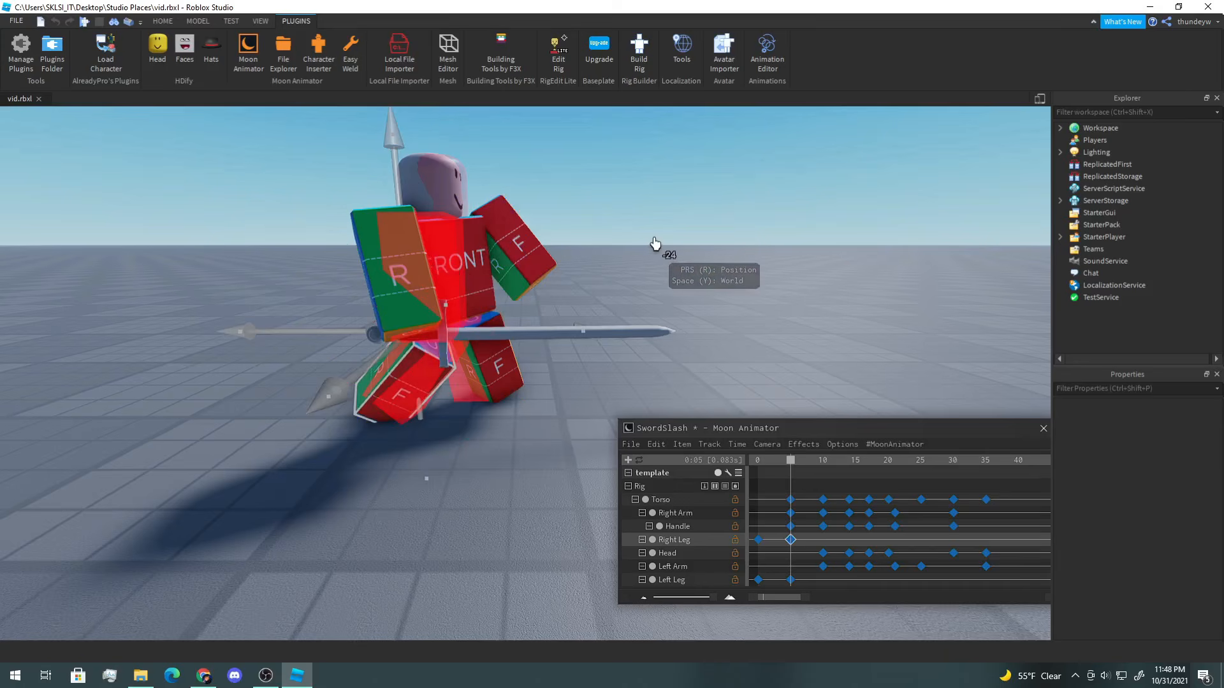
{"action": "scroll", "coordinate": [432, 504], "scroll_direction": "up", "scroll_amount": 6}
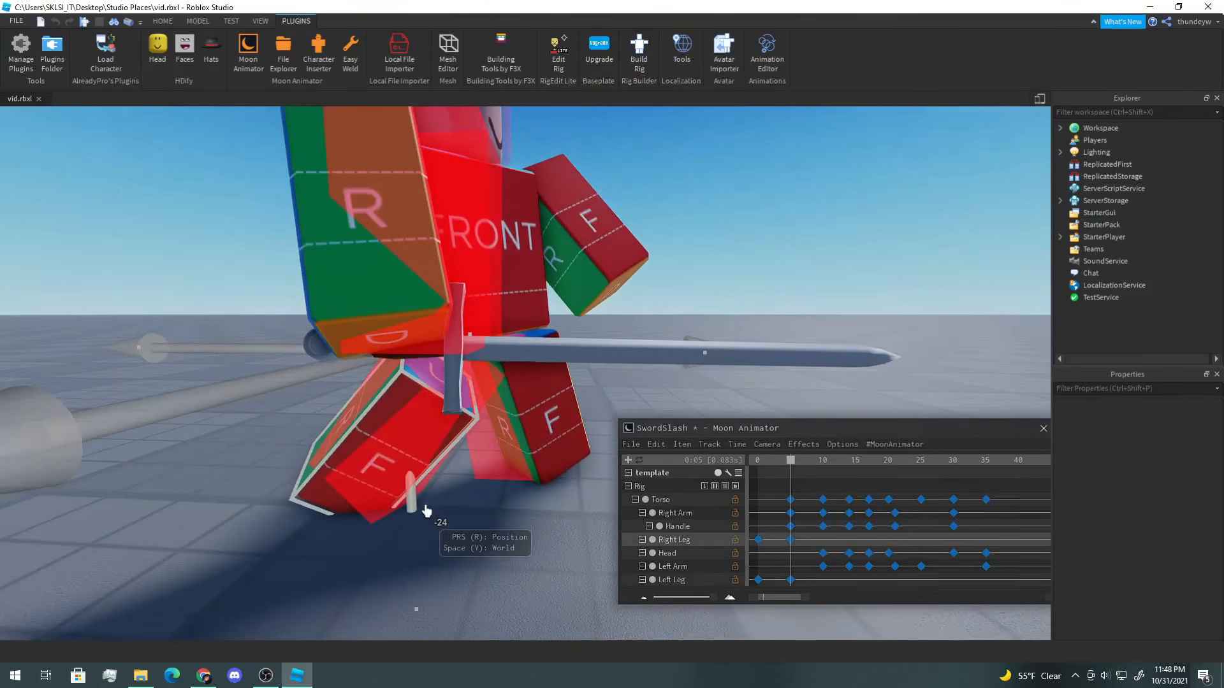
{"action": "key", "text": "r"}
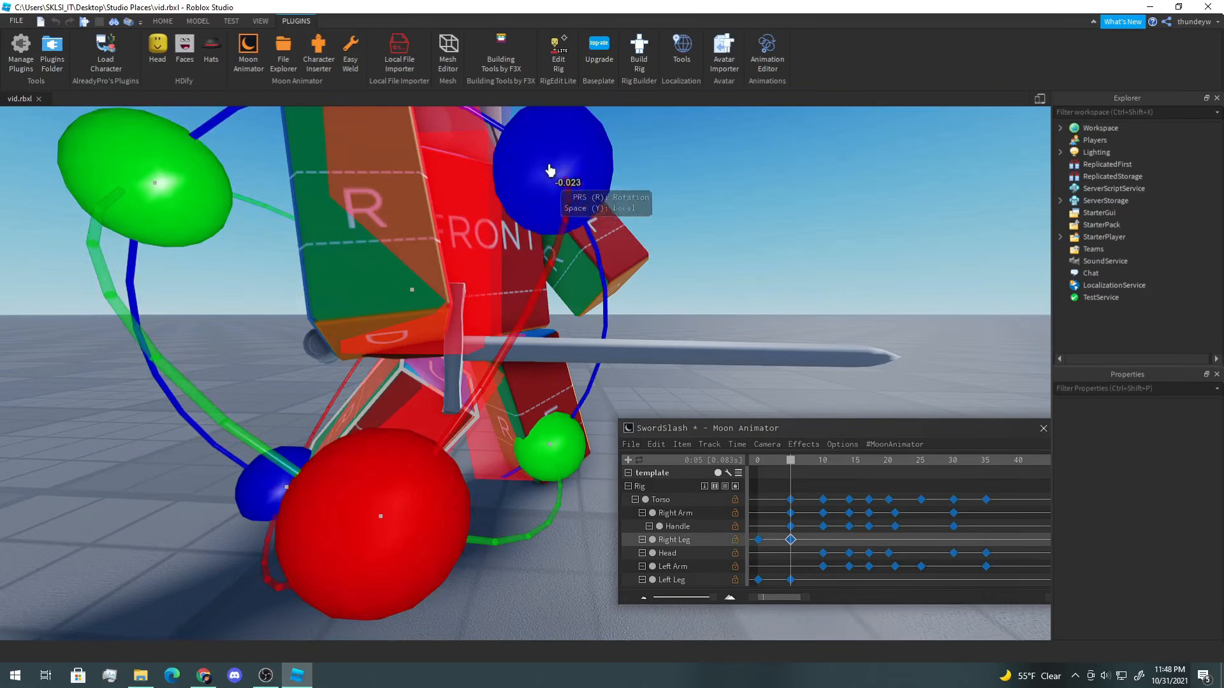
{"action": "left_click_drag", "start_coordinate": [551, 171], "coordinate": [567, 179]}
{"action": "left_click_drag", "start_coordinate": [551, 468], "coordinate": [559, 458]}
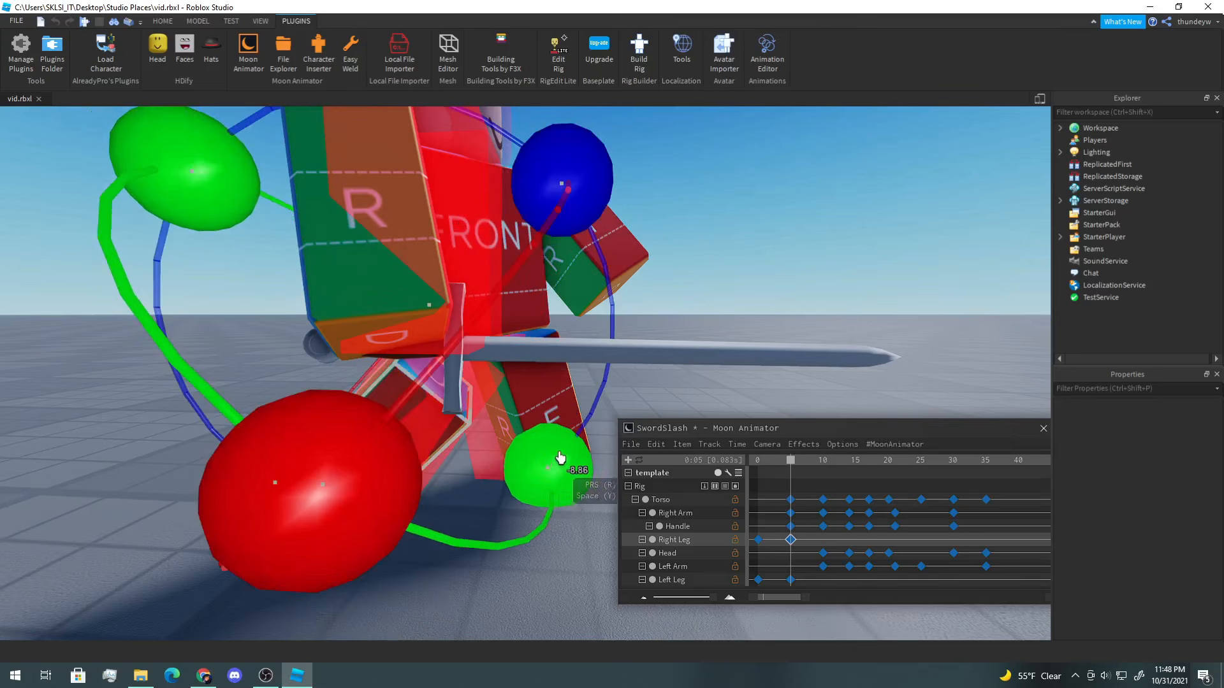
{"action": "left_click", "coordinate": [537, 396]}
{"action": "right_click_drag", "start_coordinate": [537, 397], "coordinate": [533, 396]}
{"action": "left_click_drag", "start_coordinate": [408, 149], "coordinate": [396, 136]}
Step: Go to frame 10 and move and rotate the Left Leg into a new pose
{"action": "left_click", "coordinate": [823, 470]}
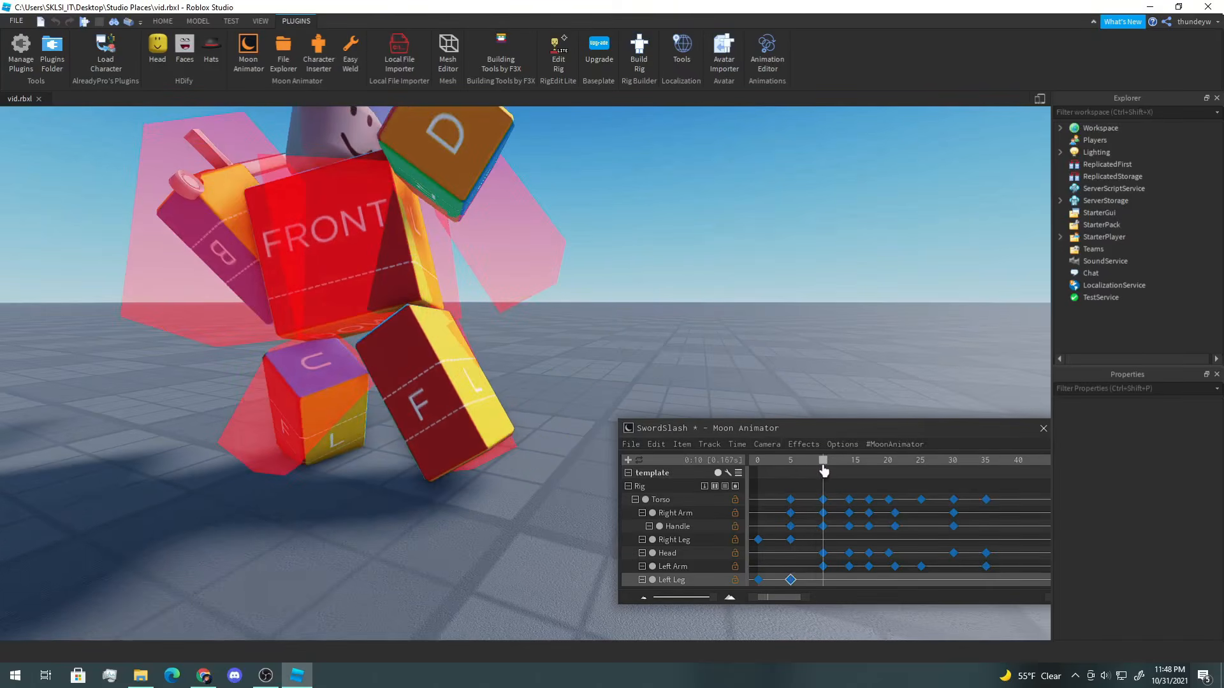
{"action": "right_click_drag", "start_coordinate": [422, 369], "coordinate": [420, 369]}
{"action": "left_click_drag", "start_coordinate": [219, 263], "coordinate": [206, 288]}
{"action": "left_click_drag", "start_coordinate": [529, 191], "coordinate": [615, 191]}
{"action": "key", "text": "r"}
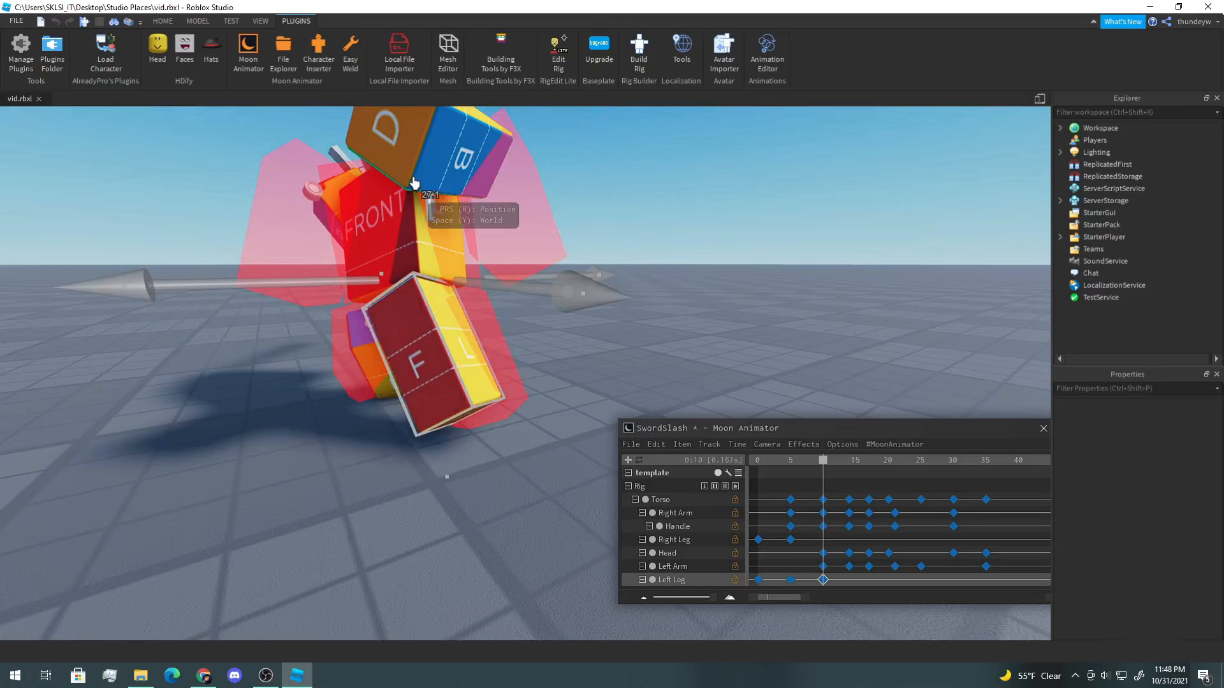
{"action": "left_click_drag", "start_coordinate": [430, 192], "coordinate": [429, 205]}
{"action": "left_click_drag", "start_coordinate": [518, 321], "coordinate": [530, 325]}
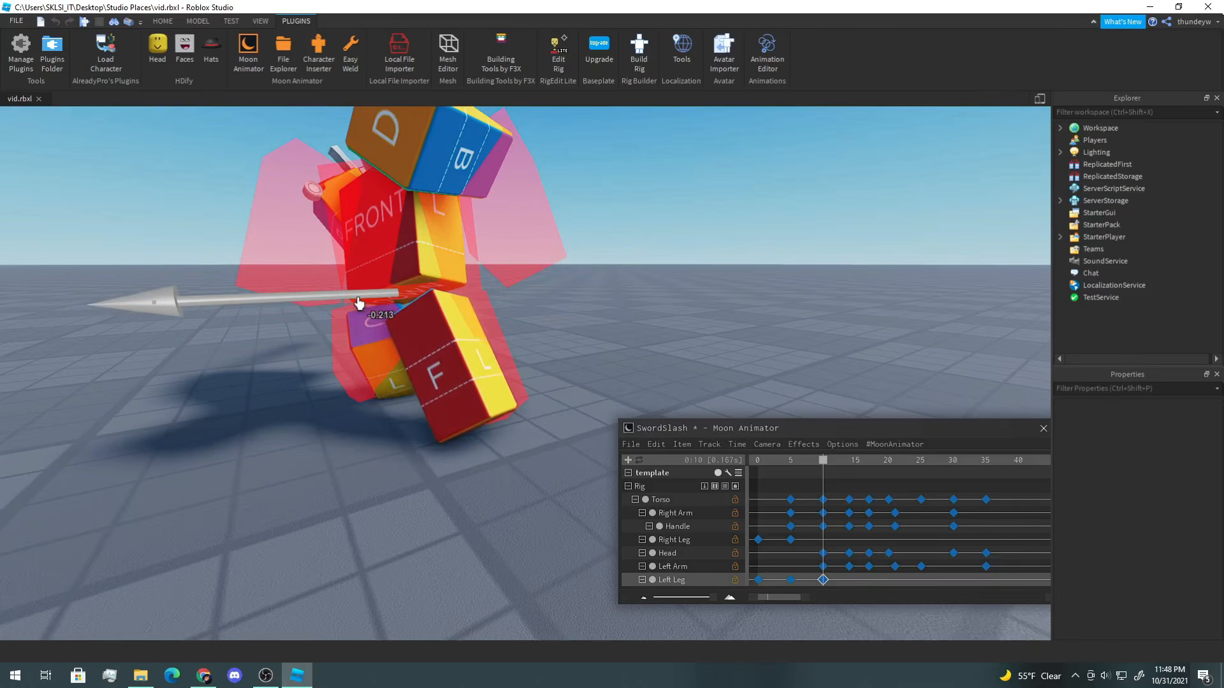
{"action": "left_click", "coordinate": [640, 187]}
{"action": "right_click_drag", "start_coordinate": [640, 187], "coordinate": [639, 189]}
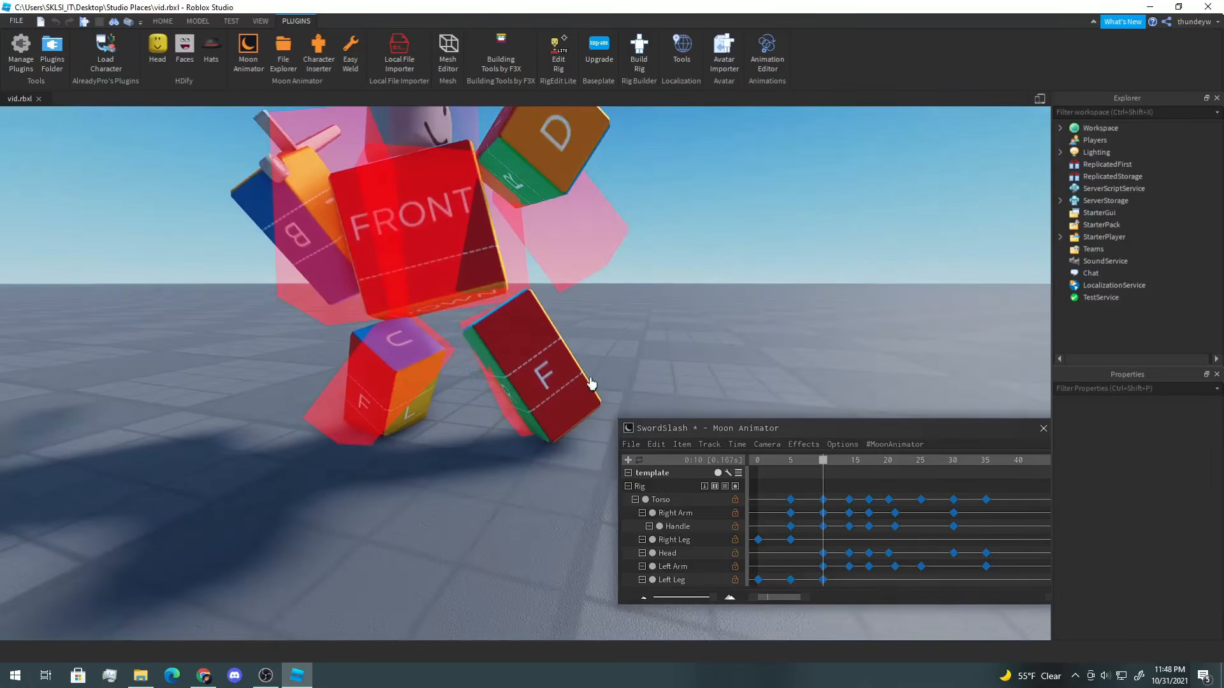
Step: At frame 10, select the Right Leg and rotate and move it into the follow-through pose
{"action": "left_click", "coordinate": [410, 385]}
{"action": "right_click_drag", "start_coordinate": [410, 385], "coordinate": [408, 382]}
{"action": "key", "text": "r"}
{"action": "mouse_move", "coordinate": [417, 195]}
{"action": "left_mouse_down"}
{"action": "mouse_move", "coordinate": [448, 202]}
{"action": "mouse_move", "coordinate": [419, 199]}
{"action": "left_mouse_up"}
{"action": "right_click_drag", "start_coordinate": [357, 183], "coordinate": [356, 183]}
{"action": "left_click_drag", "start_coordinate": [382, 187], "coordinate": [396, 192]}
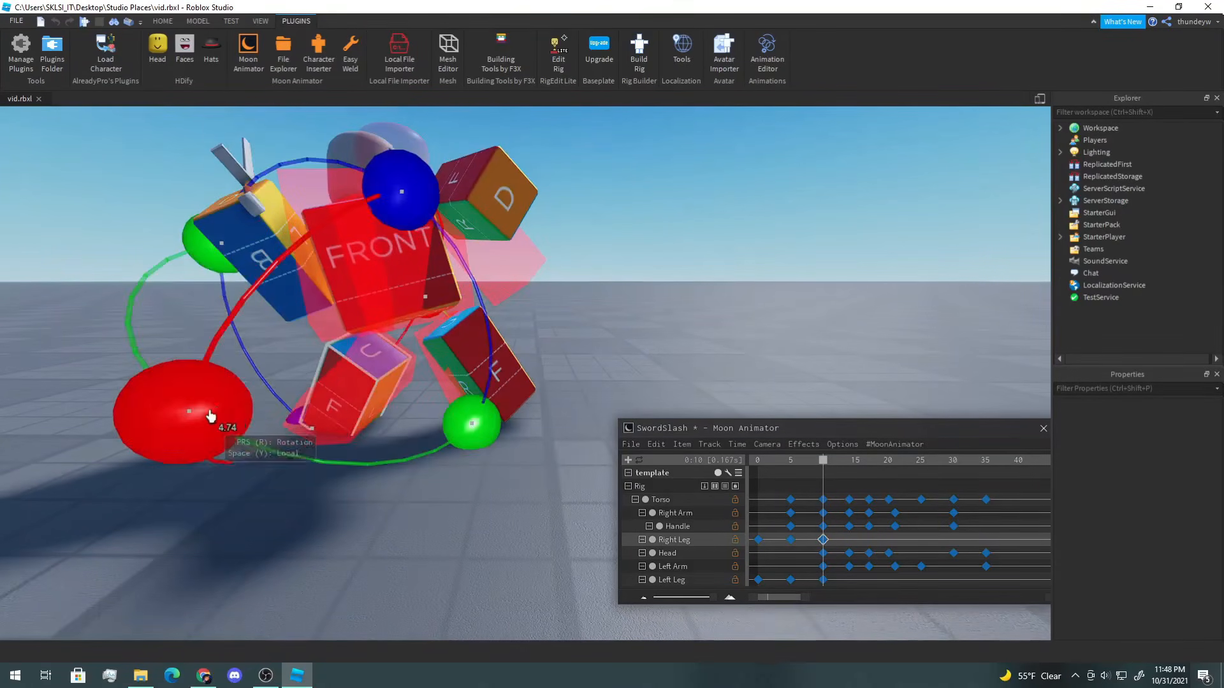
{"action": "left_click_drag", "start_coordinate": [210, 416], "coordinate": [155, 355]}
{"action": "key", "text": "r"}
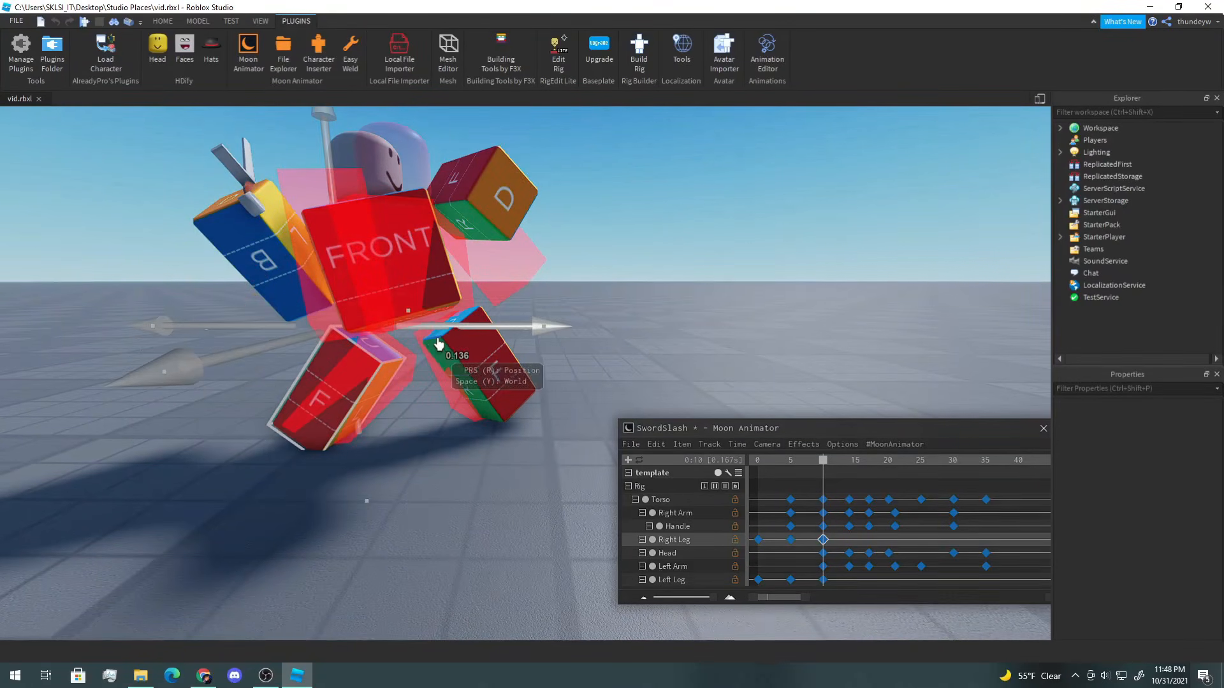
{"action": "key", "text": "r"}
{"action": "left_click", "coordinate": [486, 371]}
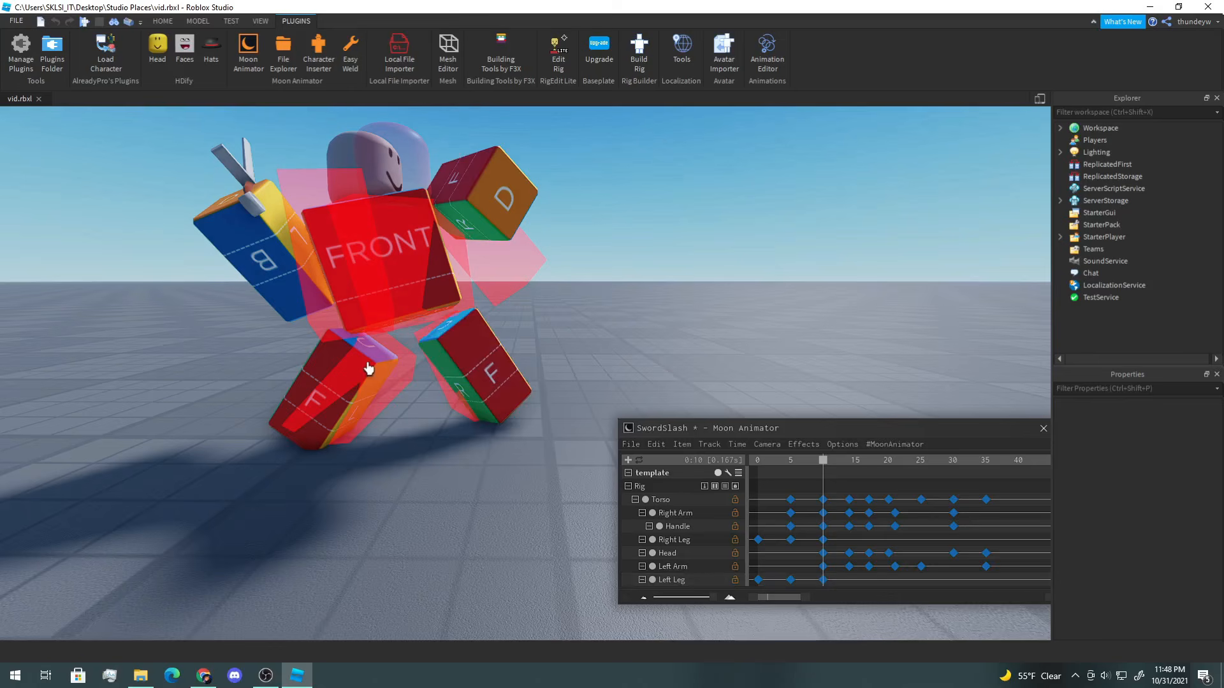
Step: Go to frame 14 and pose the Left Leg by moving and rotating it
{"action": "key", "text": "r"}
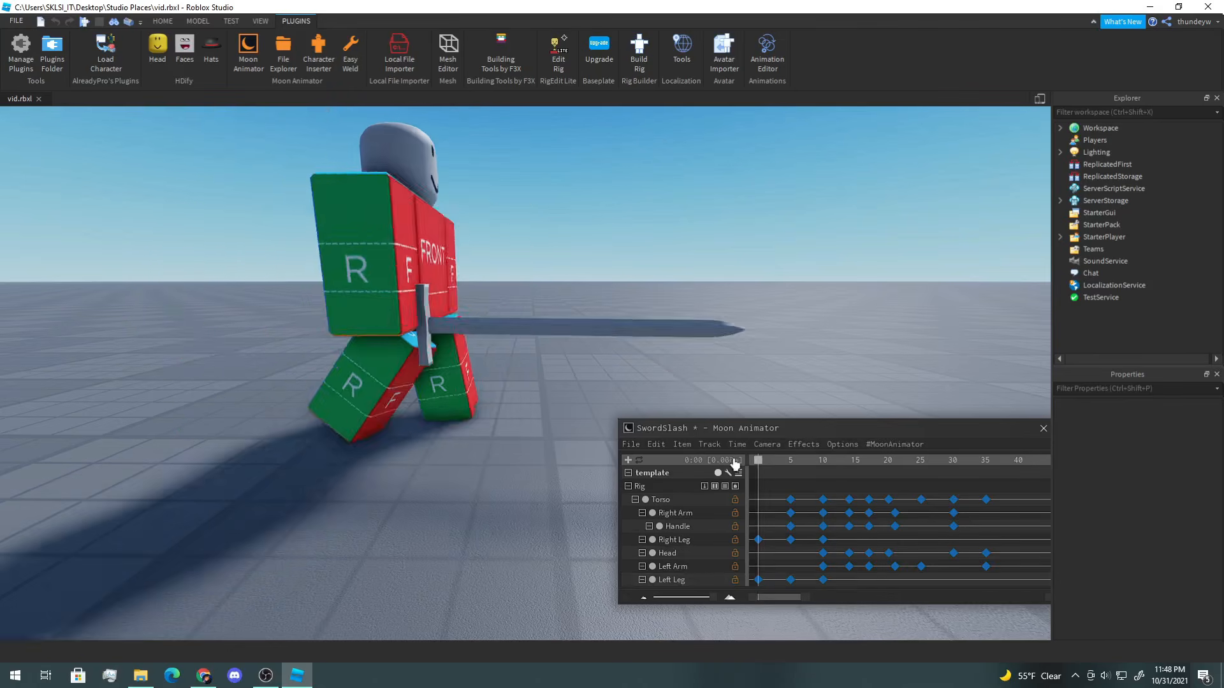
{"action": "left_click_drag", "start_coordinate": [735, 464], "coordinate": [823, 478]}
{"action": "right_click_drag", "start_coordinate": [732, 393], "coordinate": [733, 393]}
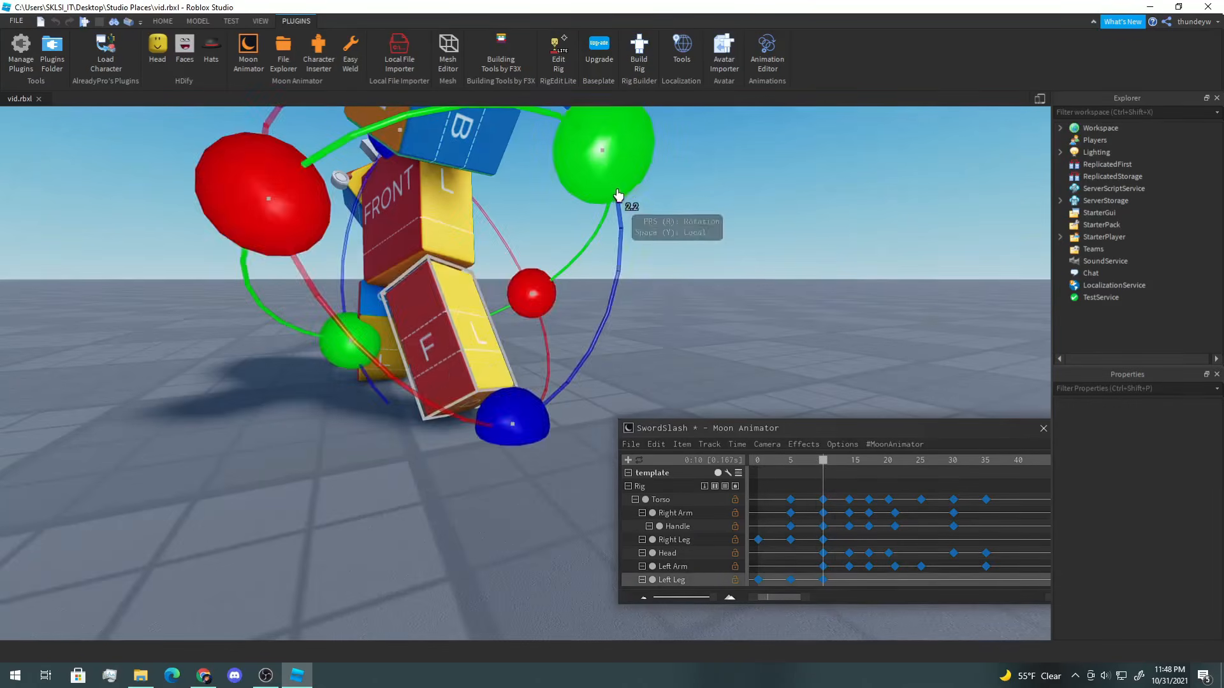
{"action": "left_click_drag", "start_coordinate": [617, 195], "coordinate": [639, 196]}
{"action": "left_click_drag", "start_coordinate": [377, 182], "coordinate": [390, 179]}
{"action": "left_click_drag", "start_coordinate": [822, 465], "coordinate": [850, 464]}
{"action": "right_click_drag", "start_coordinate": [675, 344], "coordinate": [623, 319]}
{"action": "left_click_drag", "start_coordinate": [623, 318], "coordinate": [590, 323]}
{"action": "scroll", "coordinate": [624, 317], "scroll_direction": "down", "scroll_amount": 1}
{"action": "key", "text": "r"}
{"action": "left_click_drag", "start_coordinate": [515, 265], "coordinate": [513, 249]}
{"action": "key", "text": "r"}
{"action": "left_click_drag", "start_coordinate": [452, 372], "coordinate": [520, 162]}
{"action": "left_click_drag", "start_coordinate": [442, 307], "coordinate": [443, 307]}
Step: At frame 14, select the Right Leg and move and rotate it into place
{"action": "left_click", "coordinate": [414, 310]}
{"action": "left_click_drag", "start_coordinate": [543, 228], "coordinate": [508, 179]}
{"action": "left_click_drag", "start_coordinate": [298, 228], "coordinate": [301, 259]}
{"action": "key", "text": "r"}
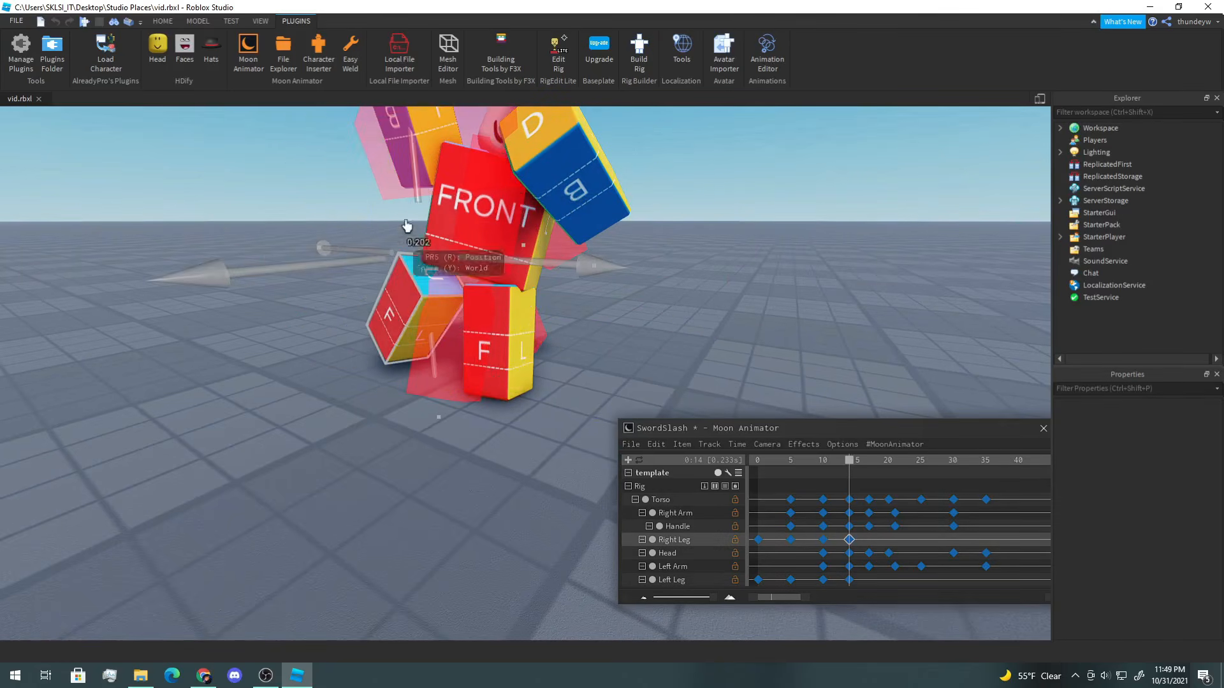
{"action": "left_click_drag", "start_coordinate": [431, 183], "coordinate": [510, 209]}
{"action": "left_click_drag", "start_coordinate": [518, 167], "coordinate": [471, 123]}
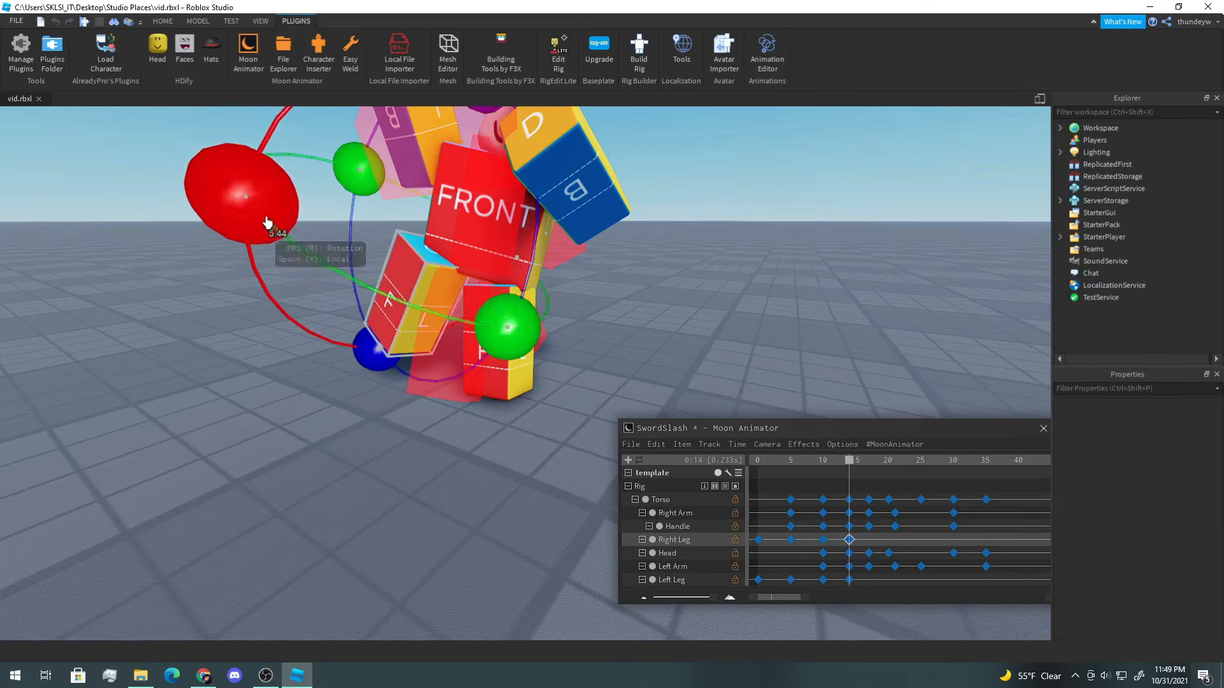
Step: At frame 14, select the Left Leg again and adjust its position and rotation
{"action": "left_click", "coordinate": [504, 376]}
{"action": "key", "text": "f"}
{"action": "left_click_drag", "start_coordinate": [393, 284], "coordinate": [397, 314]}
{"action": "right_click_drag", "start_coordinate": [427, 329], "coordinate": [440, 340]}
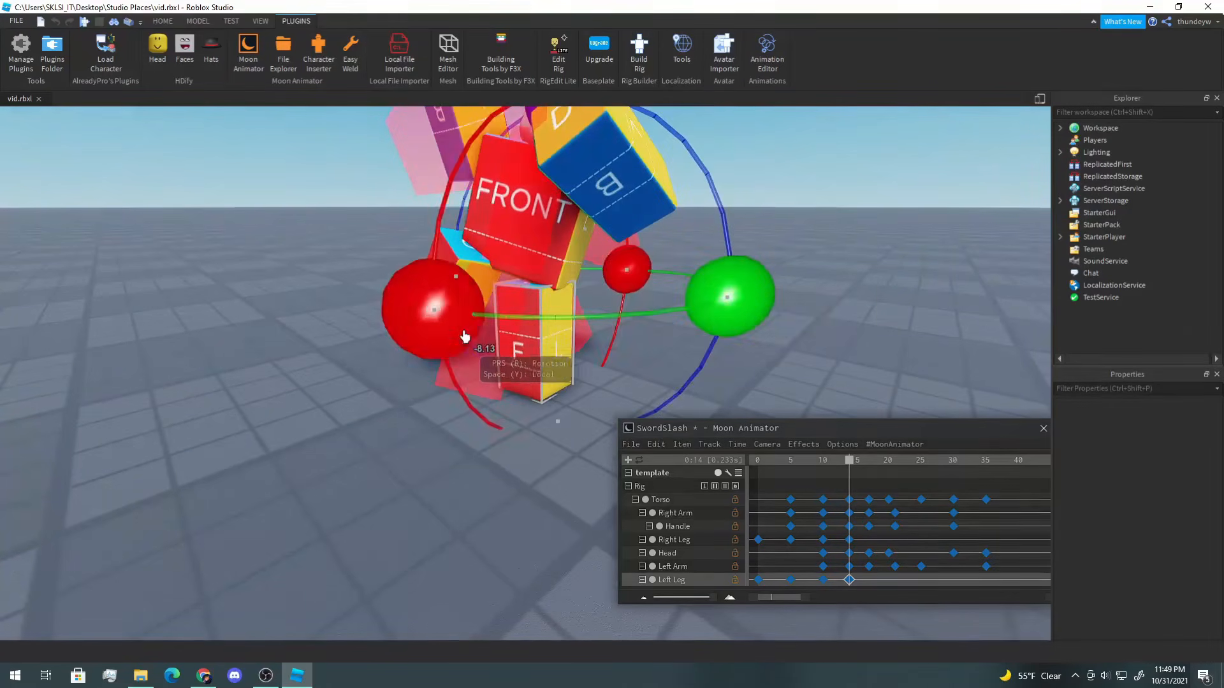
{"action": "key", "text": "r"}
{"action": "key", "text": "y"}
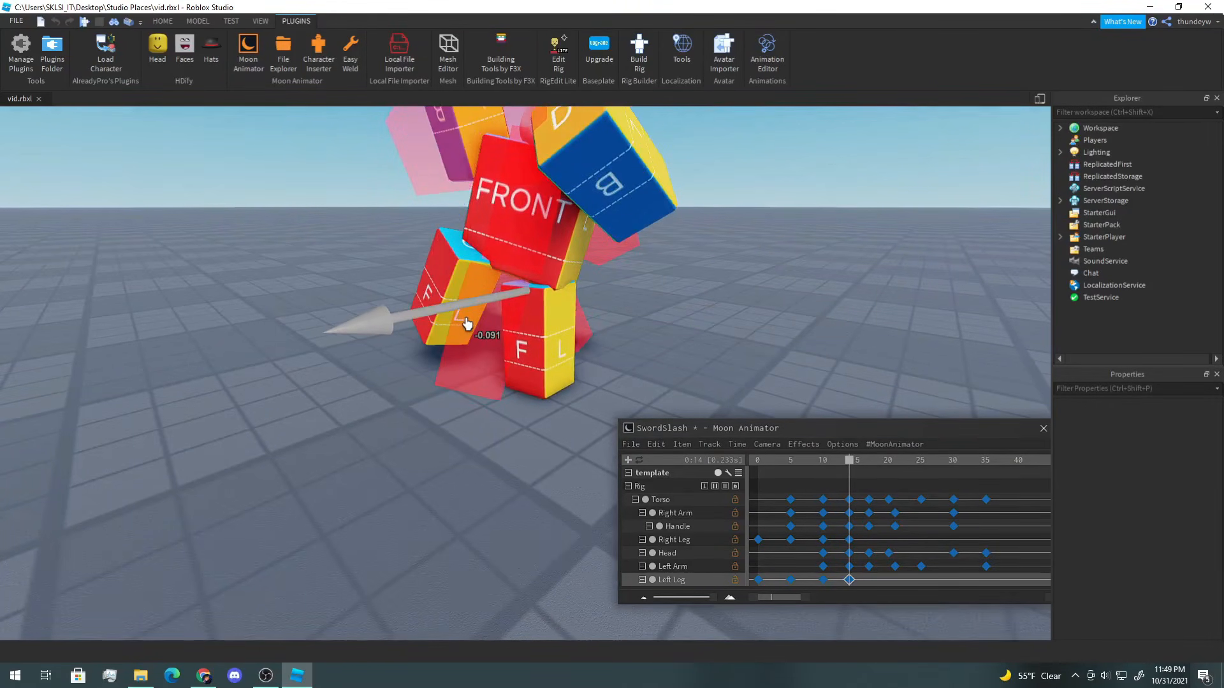
{"action": "left_click_drag", "start_coordinate": [531, 366], "coordinate": [531, 366]}
Step: Go to frame 17 and rotate and move the Right Leg into a new pose
{"action": "left_click", "coordinate": [853, 473]}
{"action": "left_click_drag", "start_coordinate": [855, 469], "coordinate": [874, 469]}
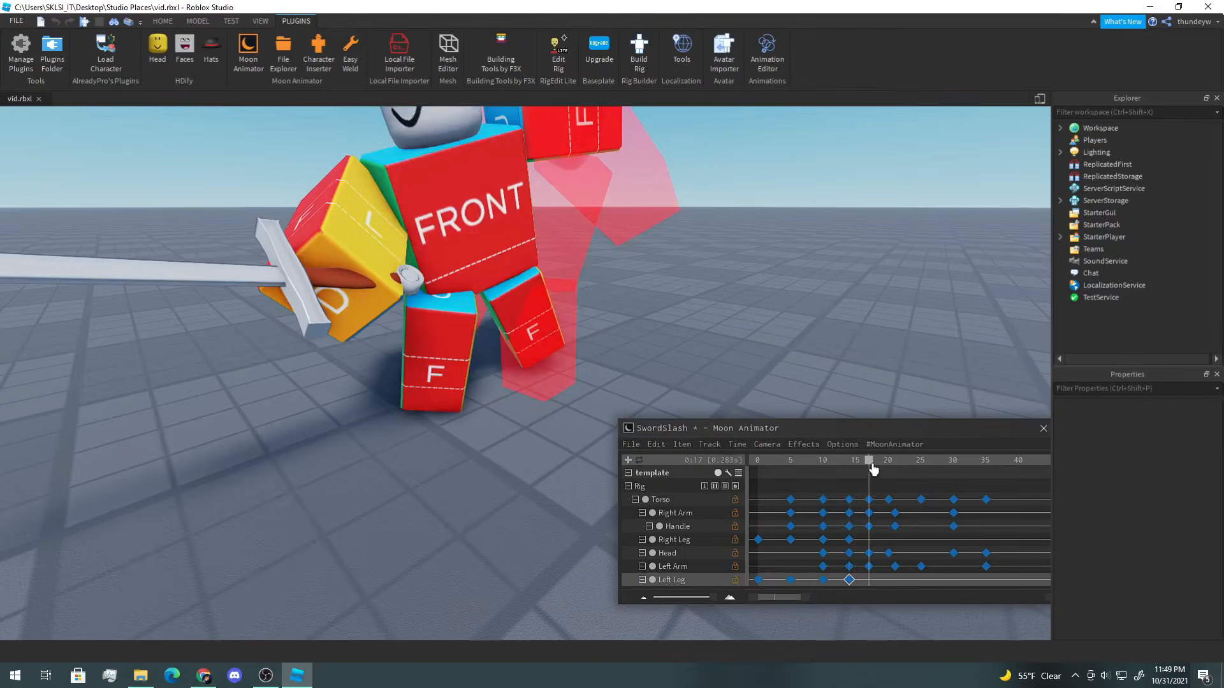
{"action": "left_click", "coordinate": [455, 371]}
{"action": "key", "text": "r"}
{"action": "left_click_drag", "start_coordinate": [576, 310], "coordinate": [560, 358]}
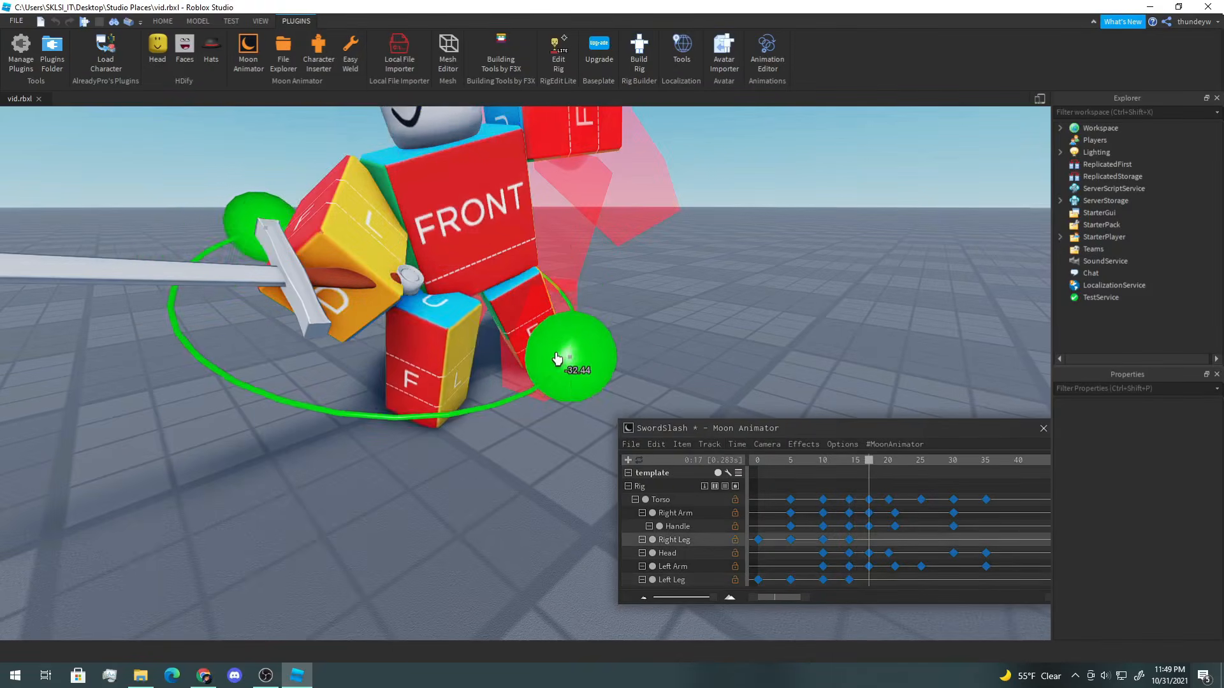
{"action": "right_click_drag", "start_coordinate": [479, 240], "coordinate": [478, 240]}
{"action": "left_click_drag", "start_coordinate": [448, 122], "coordinate": [415, 127]}
{"action": "left_click_drag", "start_coordinate": [280, 358], "coordinate": [284, 312]}
{"action": "key", "text": "r"}
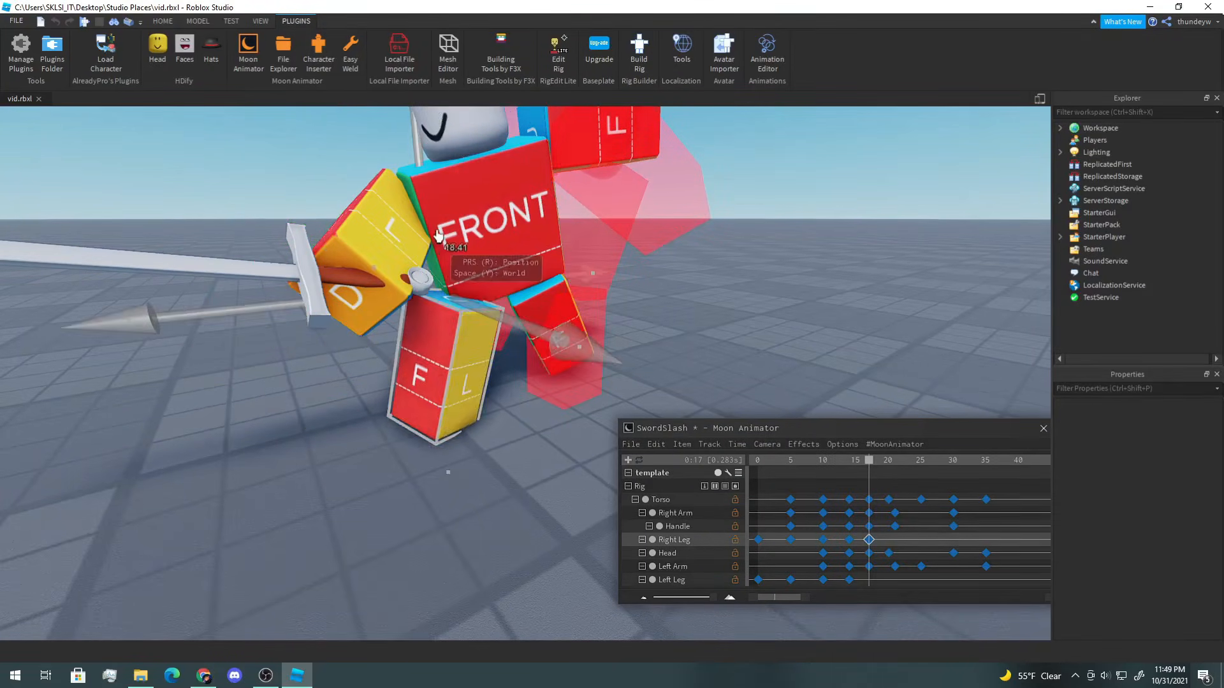
Step: At frame 17, refine the Right Leg's rotation and position
{"action": "left_click_drag", "start_coordinate": [473, 330], "coordinate": [472, 329]}
{"action": "key", "text": "r"}
{"action": "left_click_drag", "start_coordinate": [247, 288], "coordinate": [249, 273]}
{"action": "left_click_drag", "start_coordinate": [551, 344], "coordinate": [546, 357]}
{"action": "left_click_drag", "start_coordinate": [224, 290], "coordinate": [284, 325]}
{"action": "key", "text": "r"}
{"action": "left_click", "coordinate": [567, 319]}
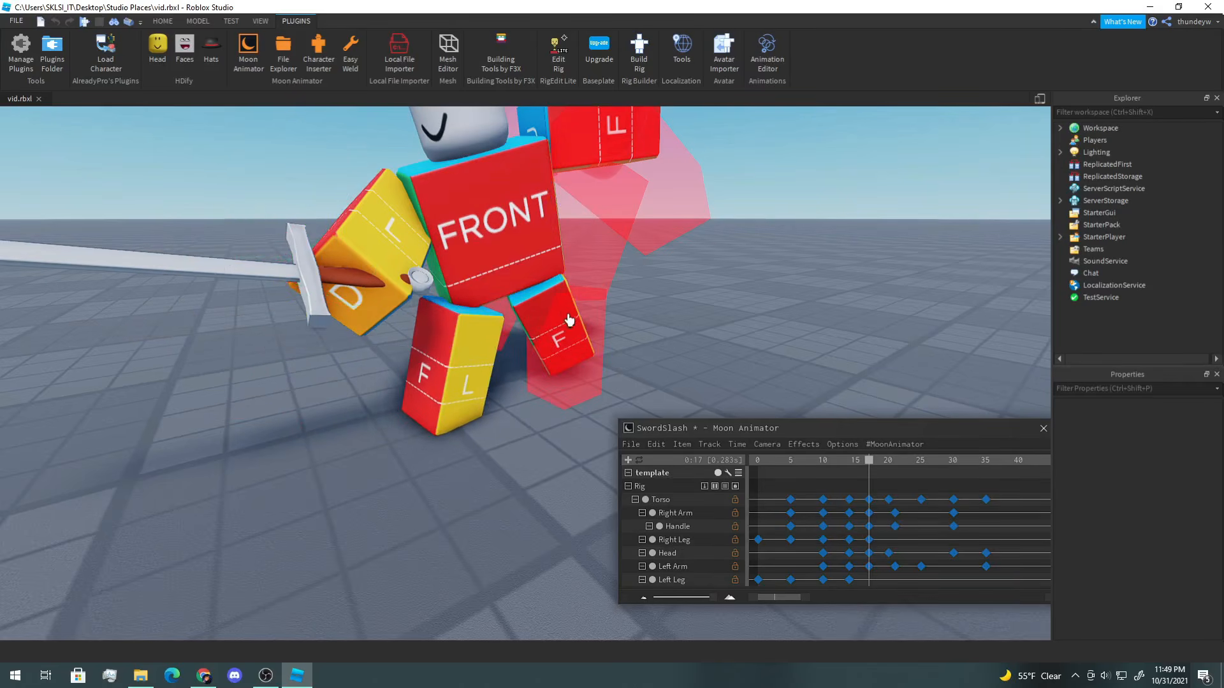
{"action": "right_click_drag", "start_coordinate": [552, 320], "coordinate": [552, 319]}
{"action": "left_click", "coordinate": [430, 376]}
{"action": "right_click_drag", "start_coordinate": [435, 384], "coordinate": [435, 384]}
{"action": "left_click_drag", "start_coordinate": [435, 383], "coordinate": [425, 381]}
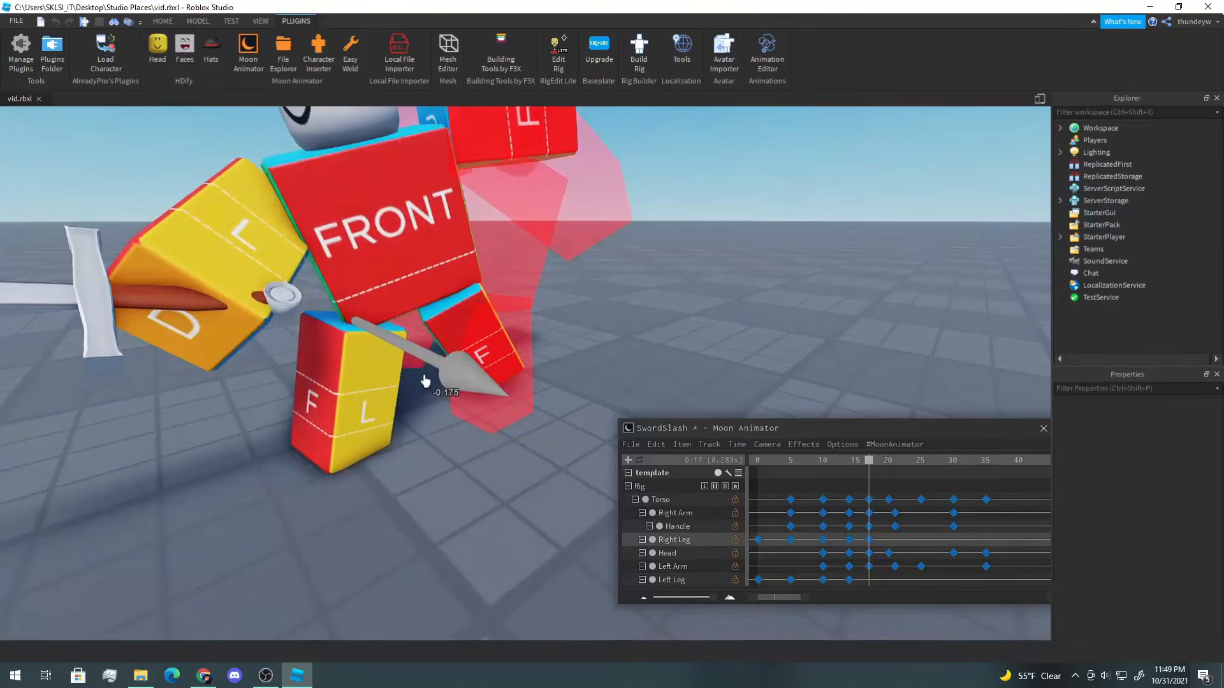
Step: At frame 17, select the Left Leg and move and rotate it into place
{"action": "left_click", "coordinate": [519, 326]}
{"action": "right_click_drag", "start_coordinate": [519, 326], "coordinate": [517, 326]}
{"action": "left_click", "coordinate": [518, 326]}
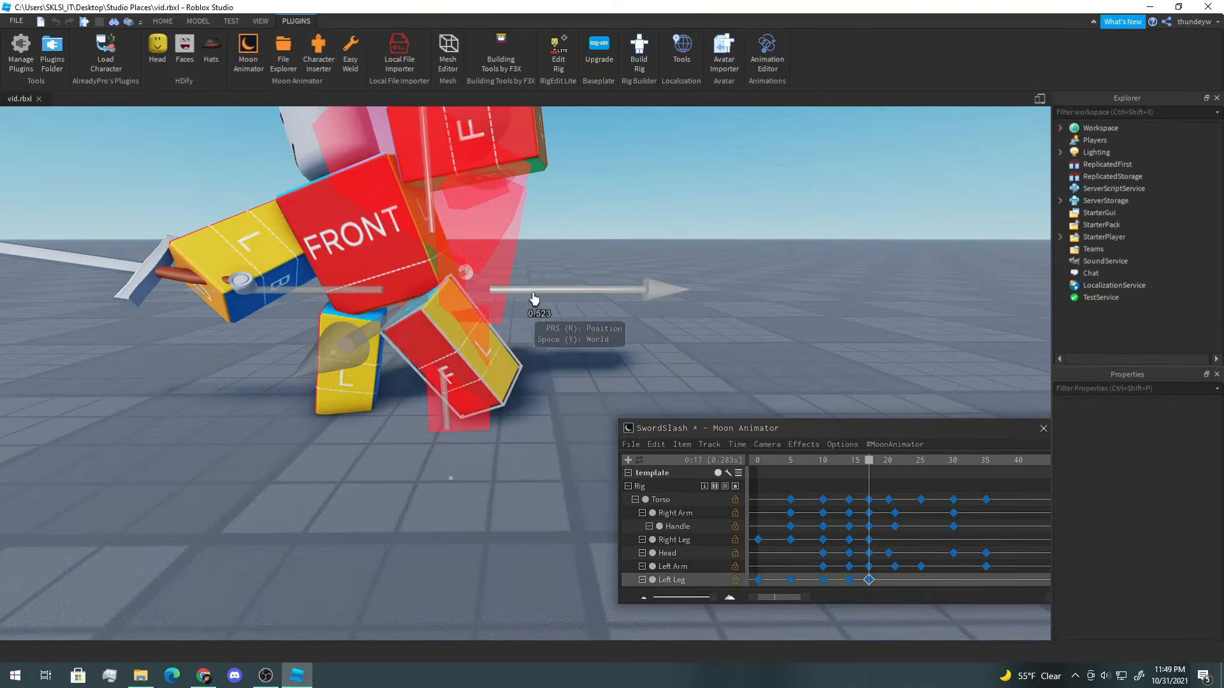
{"action": "key", "text": "r"}
{"action": "left_click_drag", "start_coordinate": [452, 226], "coordinate": [452, 210]}
{"action": "key", "text": "r"}
{"action": "key", "text": "r"}
{"action": "left_click_drag", "start_coordinate": [346, 155], "coordinate": [443, 303]}
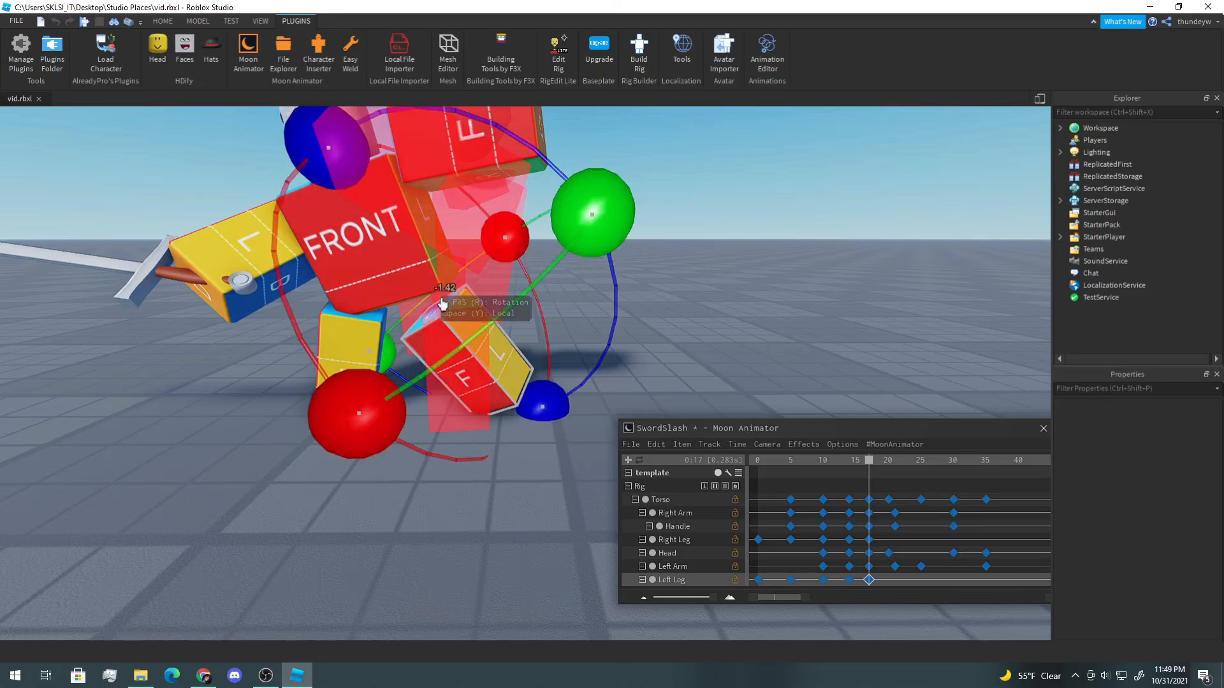
{"action": "left_click", "coordinate": [714, 306]}
Step: Go to frame 20 and rotate and move the Right Leg into a crouched pose
{"action": "left_click_drag", "start_coordinate": [868, 470], "coordinate": [888, 472]}
{"action": "left_click", "coordinate": [458, 290]}
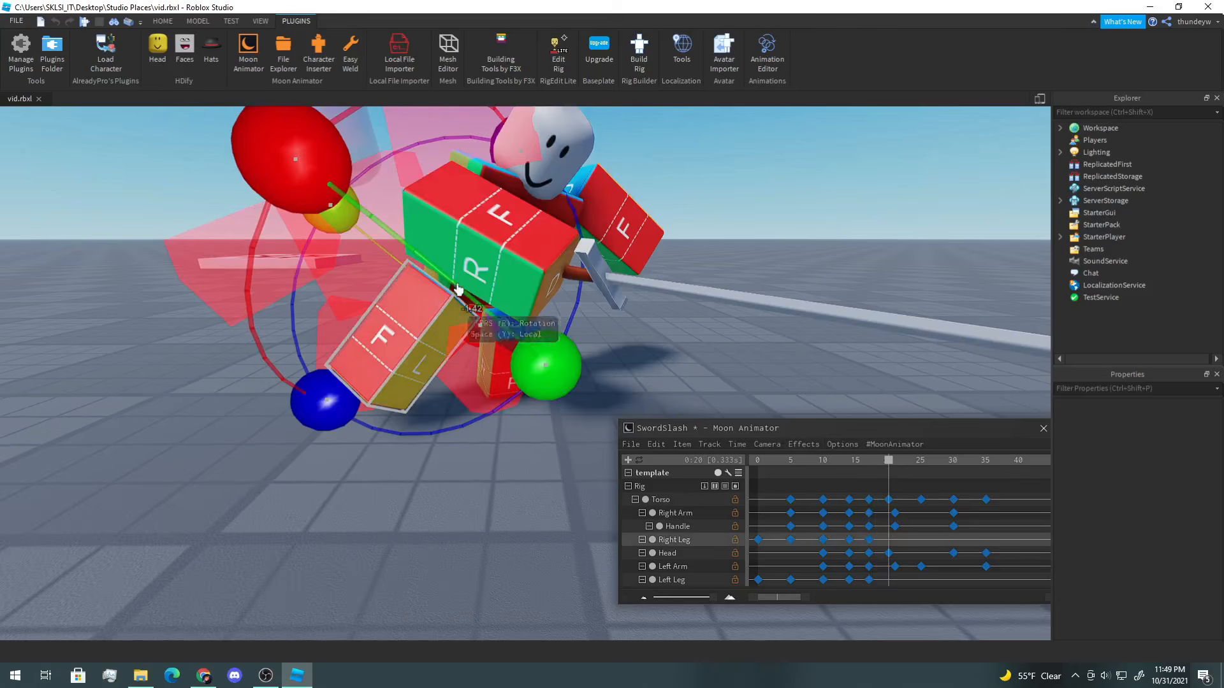
{"action": "left_click_drag", "start_coordinate": [522, 160], "coordinate": [416, 199]}
{"action": "key", "text": "r"}
{"action": "right_click_drag", "start_coordinate": [416, 200], "coordinate": [561, 292]}
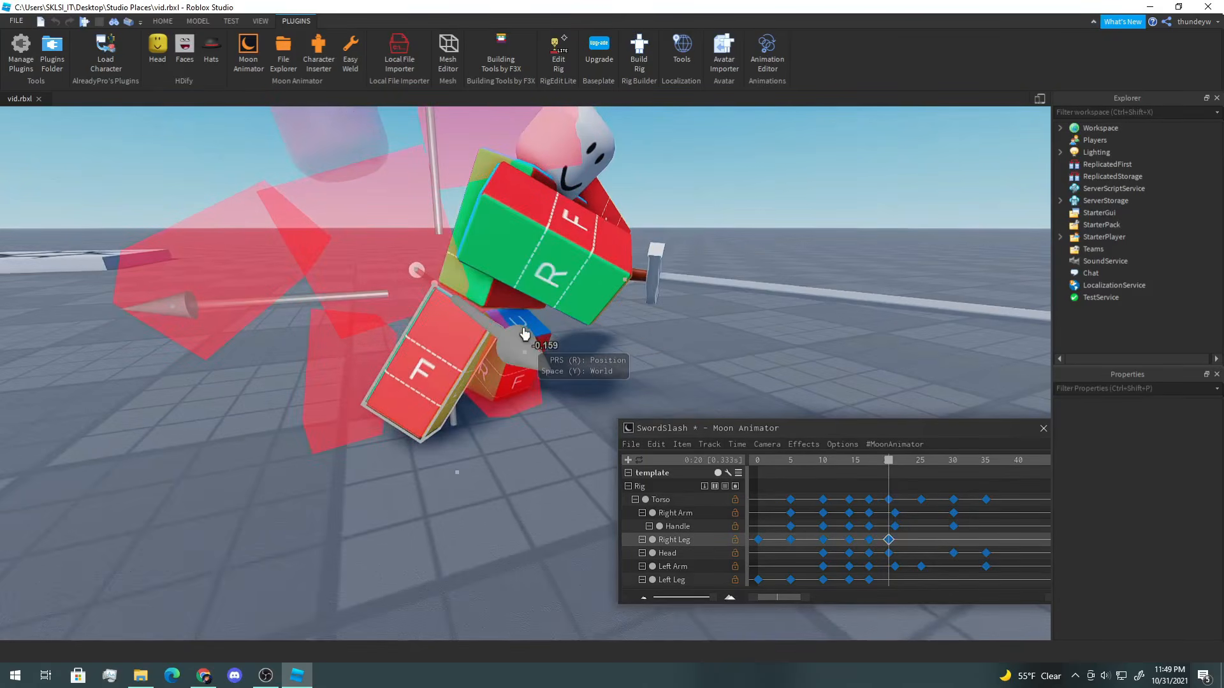
{"action": "left_click_drag", "start_coordinate": [500, 337], "coordinate": [504, 338]}
{"action": "right_click_drag", "start_coordinate": [580, 357], "coordinate": [580, 357]}
Step: At frame 20, fine-tune the Right Leg's rotation and position
{"action": "key", "text": "r"}
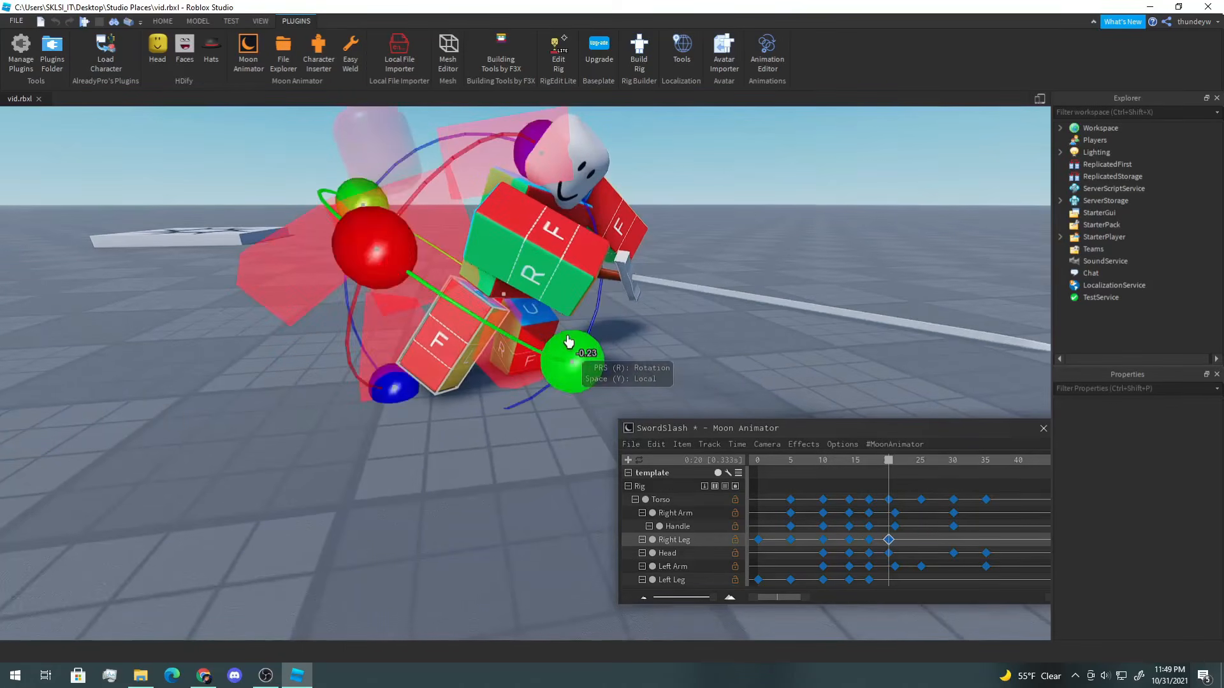
{"action": "left_click_drag", "start_coordinate": [568, 346], "coordinate": [464, 207]}
{"action": "key", "text": "r"}
{"action": "right_click_drag", "start_coordinate": [464, 207], "coordinate": [508, 344]}
{"action": "key", "text": "r"}
{"action": "left_click_drag", "start_coordinate": [567, 369], "coordinate": [525, 369]}
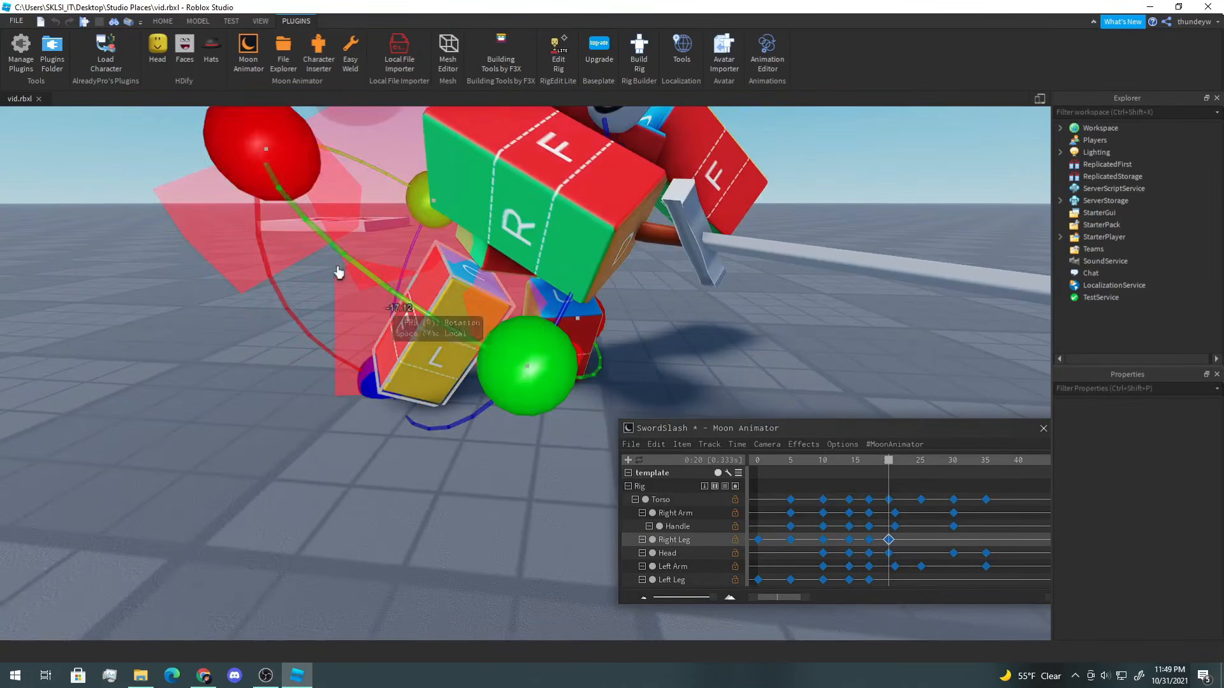
{"action": "left_click_drag", "start_coordinate": [271, 176], "coordinate": [269, 182]}
Step: At frame 20, select the Left Leg and move and rotate it
{"action": "left_click", "coordinate": [587, 340]}
{"action": "right_click_drag", "start_coordinate": [561, 341], "coordinate": [552, 347]}
{"action": "left_click_drag", "start_coordinate": [452, 422], "coordinate": [452, 423]}
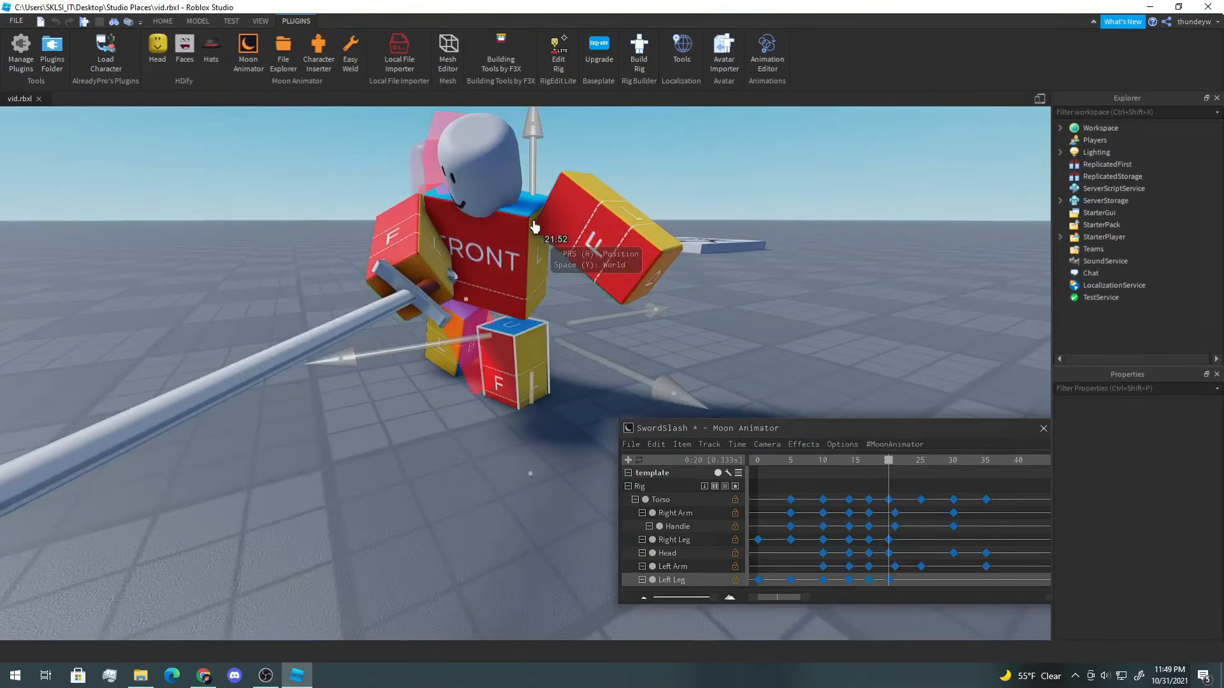
{"action": "key", "text": "r"}
{"action": "left_click_drag", "start_coordinate": [530, 199], "coordinate": [485, 178]}
{"action": "key", "text": "r"}
{"action": "left_click_drag", "start_coordinate": [533, 203], "coordinate": [533, 176]}
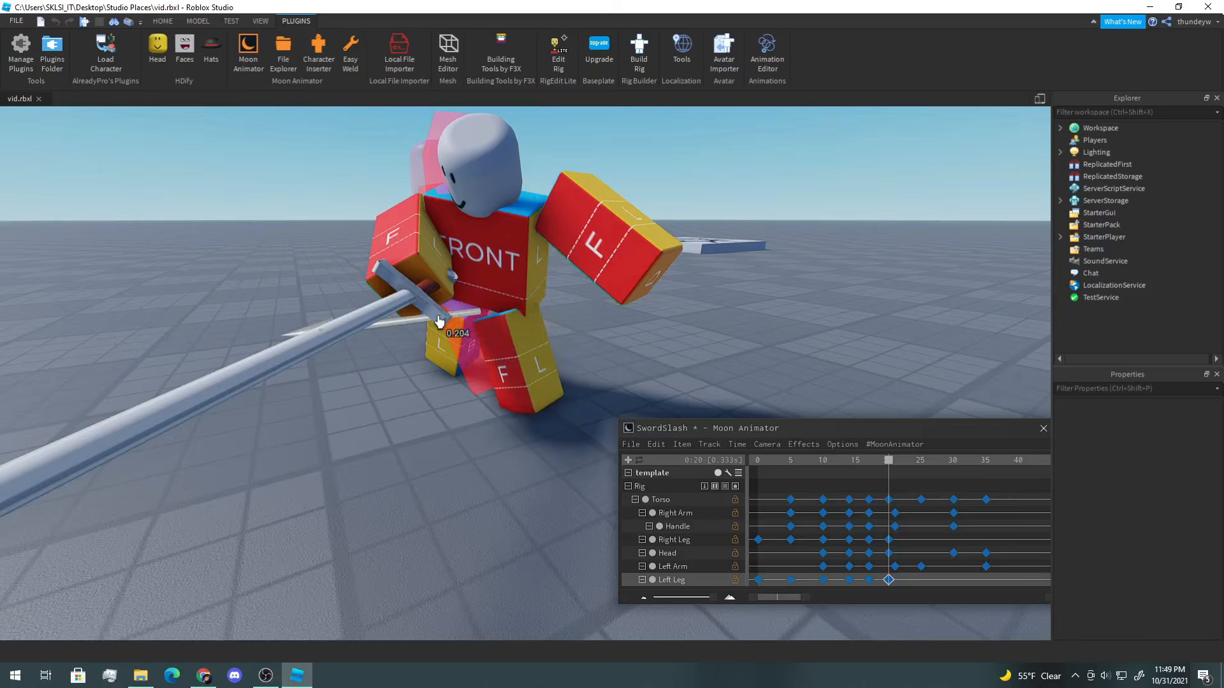
{"action": "right_click_drag", "start_coordinate": [439, 322], "coordinate": [336, 346]}
{"action": "left_click", "coordinate": [336, 347]}
Step: Go to frame 25 and rotate and move the Right Leg into the lunge pose
{"action": "left_click_drag", "start_coordinate": [875, 467], "coordinate": [922, 468]}
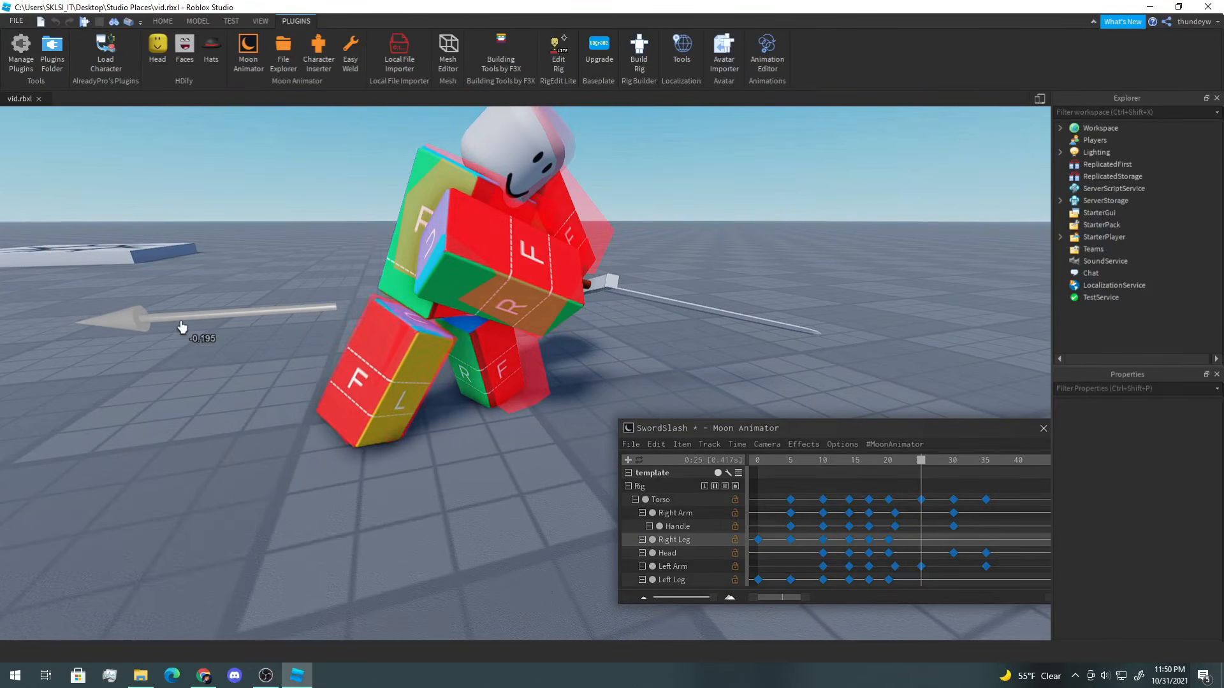
{"action": "left_click_drag", "start_coordinate": [182, 327], "coordinate": [183, 327]}
{"action": "key", "text": "r"}
{"action": "mouse_move", "coordinate": [473, 142]}
{"action": "left_mouse_down"}
{"action": "mouse_move", "coordinate": [492, 137]}
{"action": "mouse_move", "coordinate": [481, 138]}
{"action": "left_mouse_up"}
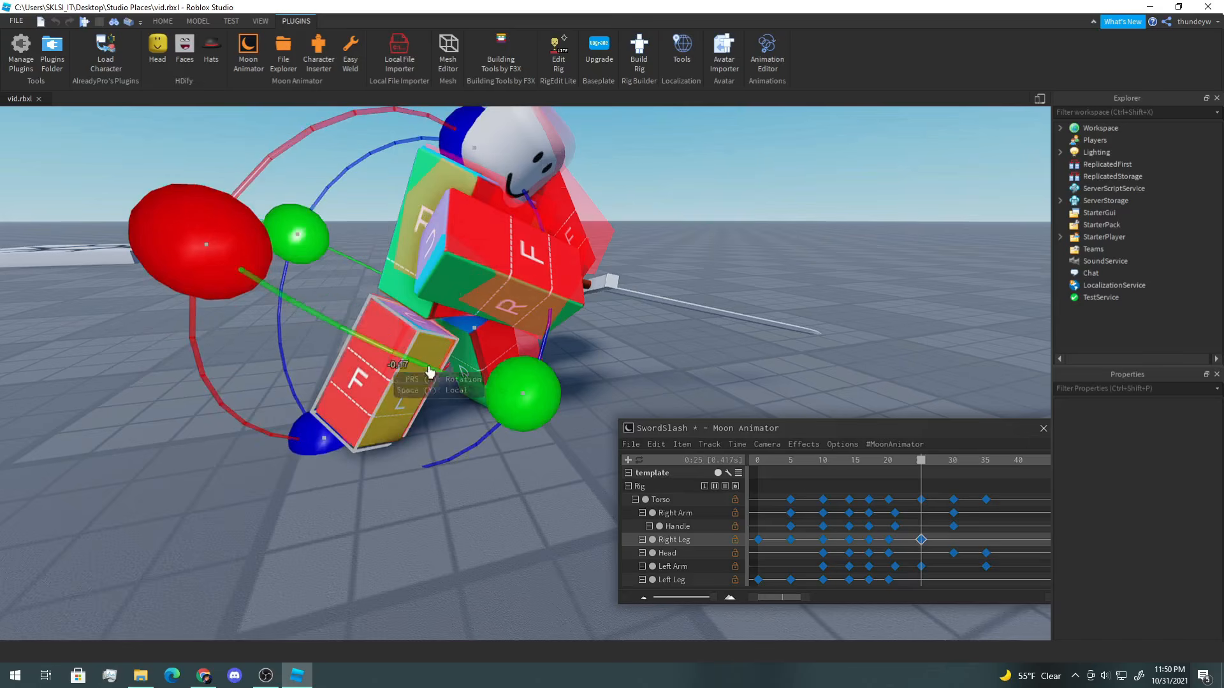
{"action": "left_click_drag", "start_coordinate": [514, 408], "coordinate": [508, 421]}
{"action": "left_click_drag", "start_coordinate": [198, 241], "coordinate": [204, 253]}
{"action": "key", "text": "r"}
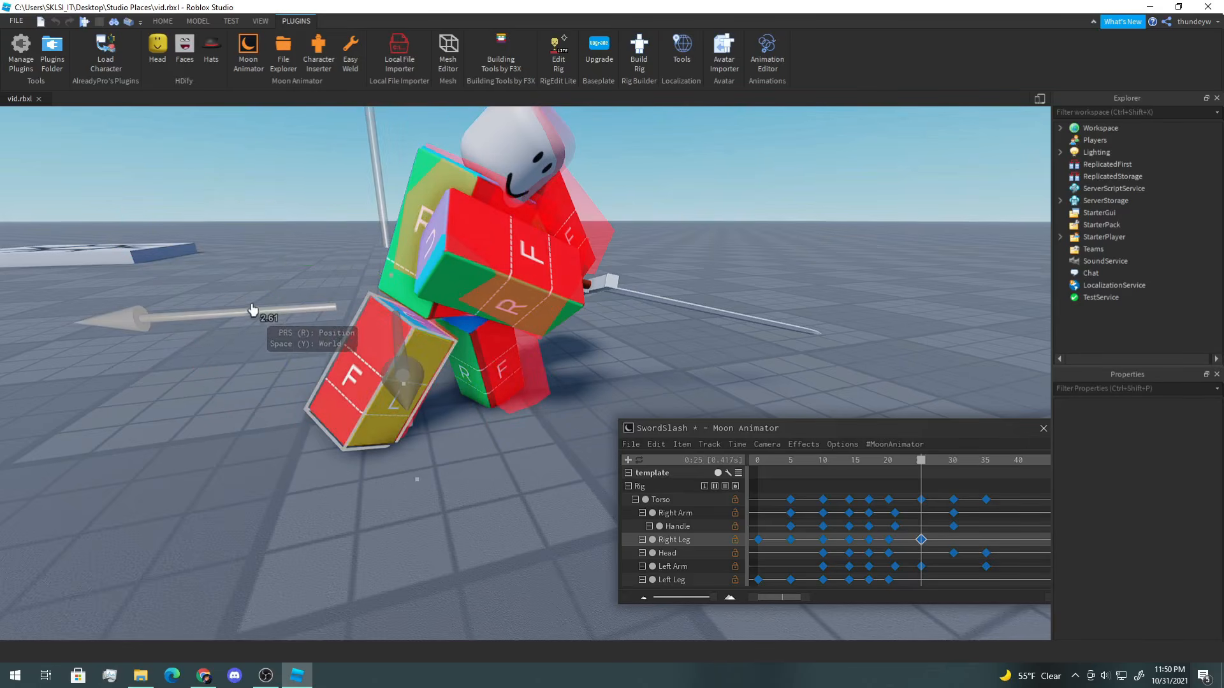
{"action": "left_click_drag", "start_coordinate": [399, 367], "coordinate": [400, 366]}
{"action": "key", "text": "r"}
{"action": "left_click_drag", "start_coordinate": [467, 388], "coordinate": [473, 384]}
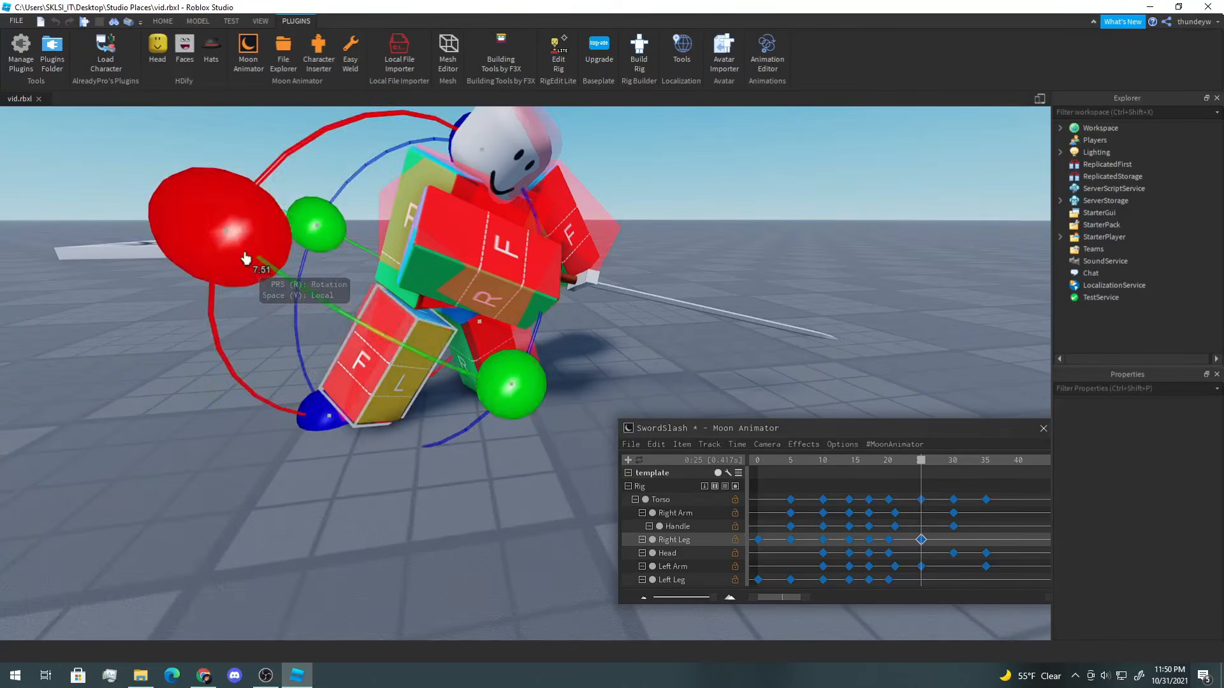
{"action": "left_click_drag", "start_coordinate": [246, 259], "coordinate": [248, 263]}
Step: At frame 25, select the Left Leg and rotate and move it
{"action": "left_click", "coordinate": [691, 208]}
{"action": "right_click_drag", "start_coordinate": [691, 208], "coordinate": [510, 319]}
{"action": "left_click", "coordinate": [503, 331]}
{"action": "left_click_drag", "start_coordinate": [328, 305], "coordinate": [325, 316]}
{"action": "scroll", "coordinate": [446, 314], "scroll_direction": "down", "scroll_amount": 1}
{"action": "key", "text": "r"}
{"action": "left_click_drag", "start_coordinate": [596, 314], "coordinate": [591, 313]}
{"action": "key", "text": "r"}
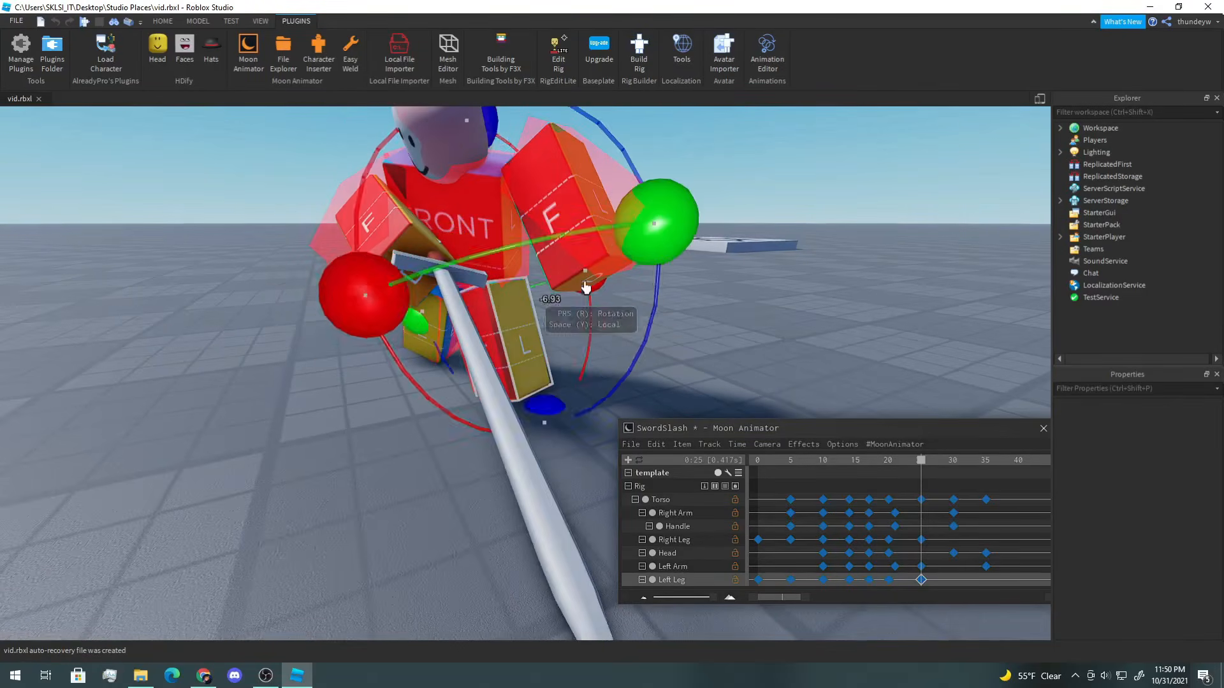
{"action": "key", "text": "r"}
{"action": "left_click", "coordinate": [718, 271]}
{"action": "right_click_drag", "start_coordinate": [718, 271], "coordinate": [753, 381]}
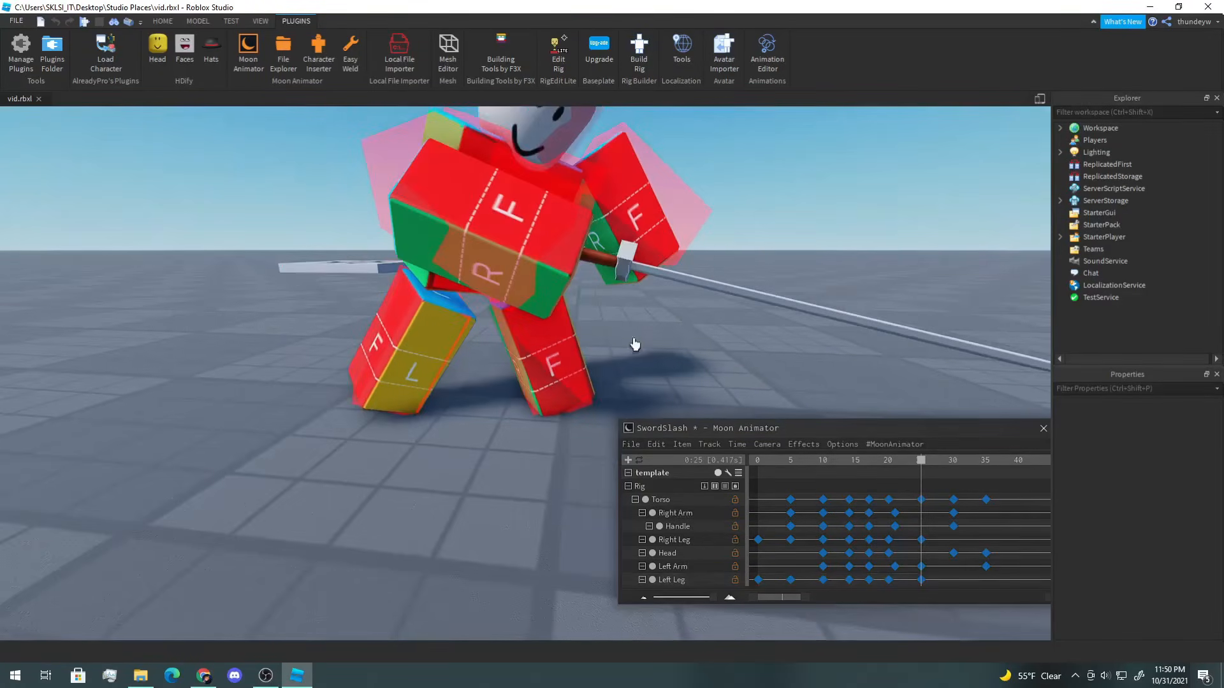
{"action": "right_click_drag", "start_coordinate": [634, 344], "coordinate": [406, 282]}
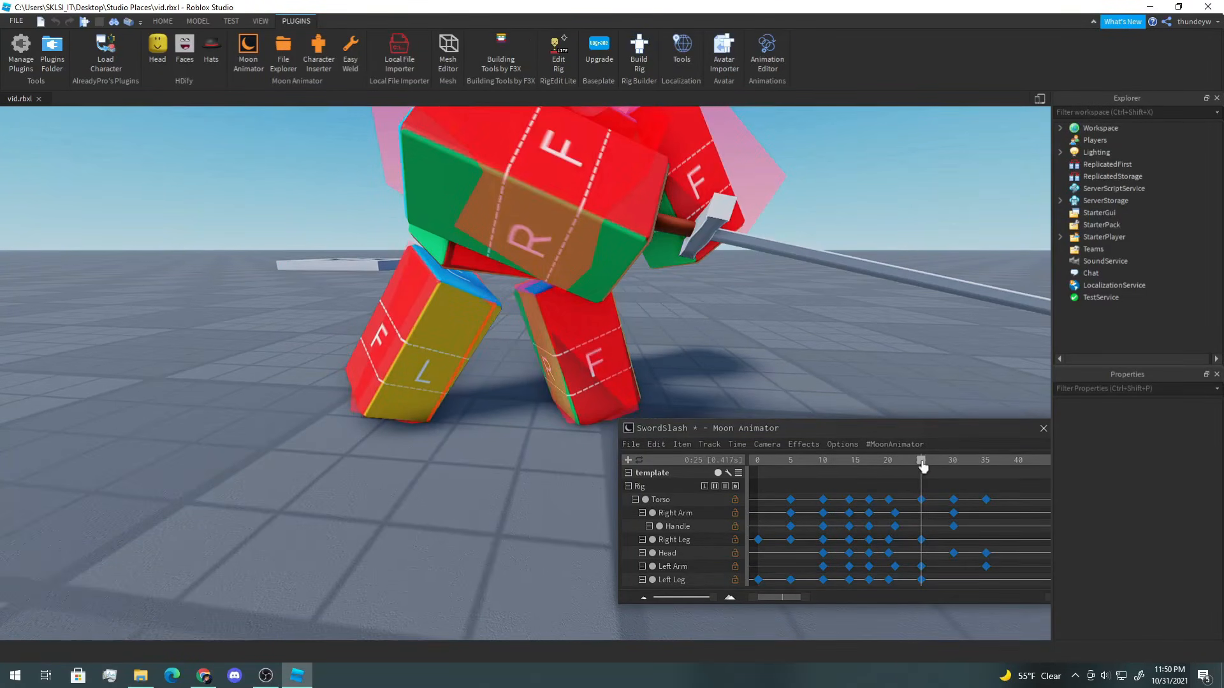
Step: Go to frame 30 and move and rotate the Left Leg
{"action": "left_click_drag", "start_coordinate": [923, 467], "coordinate": [953, 467]}
{"action": "left_click", "coordinate": [587, 350]}
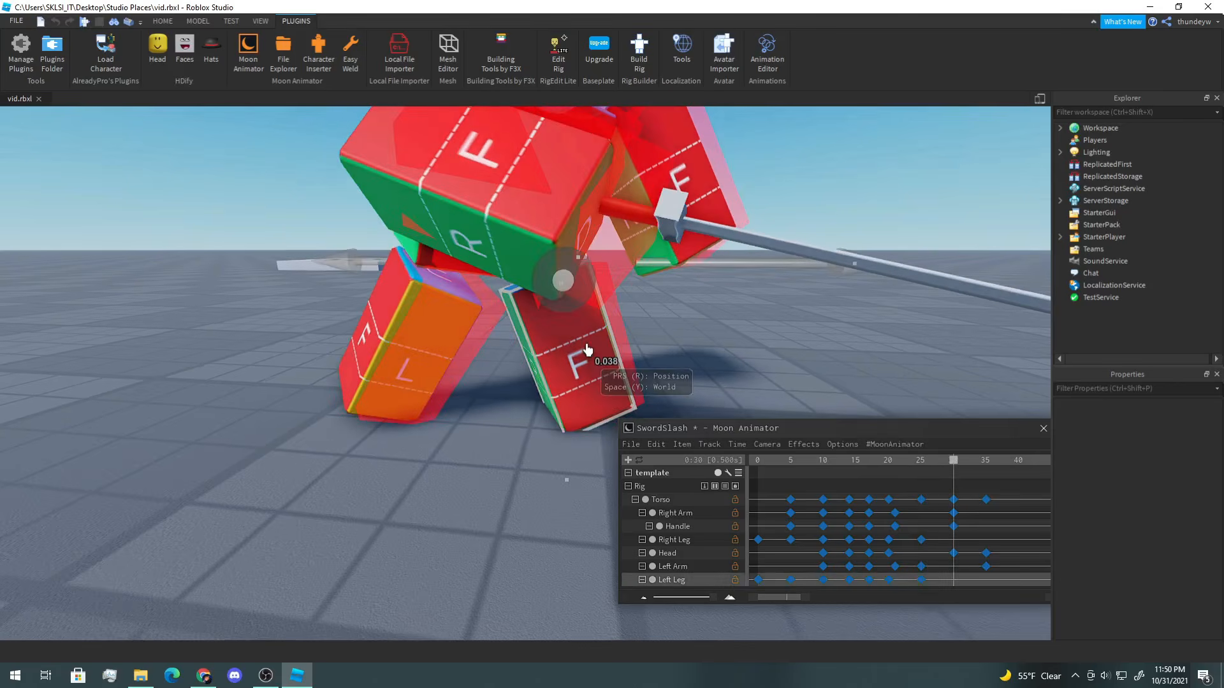
{"action": "right_click_drag", "start_coordinate": [587, 350], "coordinate": [674, 308]}
{"action": "left_click_drag", "start_coordinate": [677, 307], "coordinate": [676, 306]}
{"action": "key", "text": "r"}
{"action": "left_click_drag", "start_coordinate": [521, 132], "coordinate": [533, 130]}
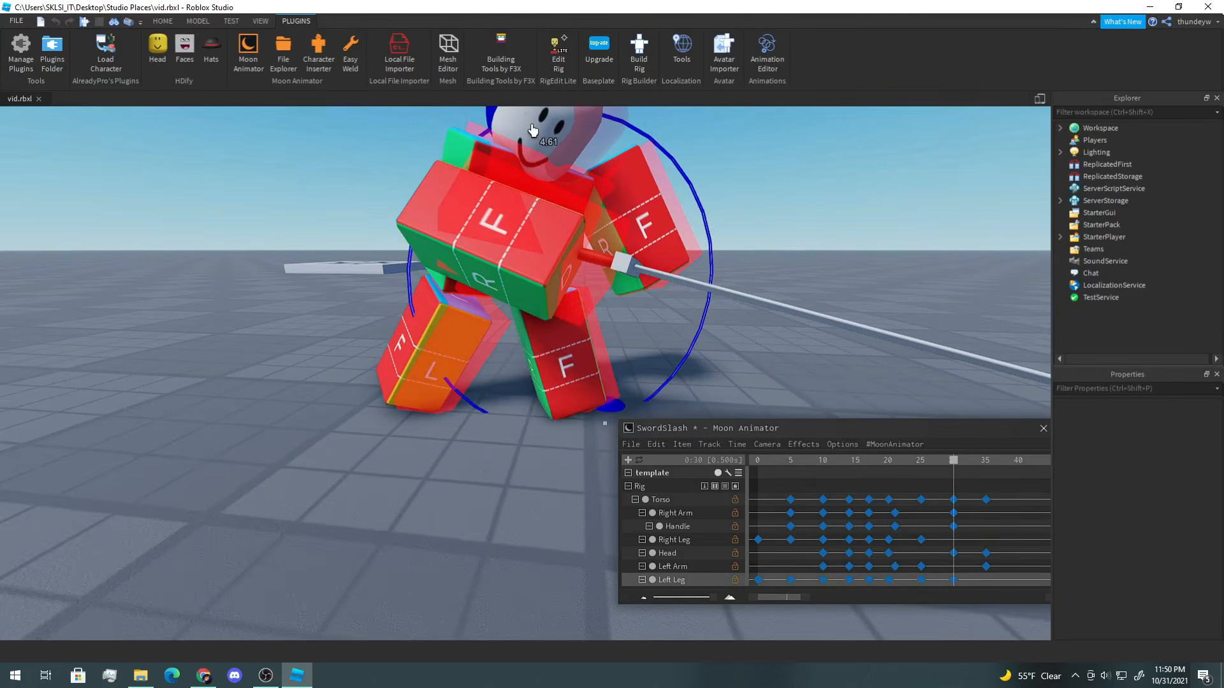
Step: At frame 30, further rotate and reposition the Left Leg
{"action": "left_click_drag", "start_coordinate": [721, 290], "coordinate": [720, 291]}
{"action": "right_click_drag", "start_coordinate": [720, 291], "coordinate": [357, 274]}
{"action": "key", "text": "r"}
{"action": "left_click_drag", "start_coordinate": [341, 268], "coordinate": [344, 256]}
{"action": "right_click_drag", "start_coordinate": [345, 256], "coordinate": [531, 139]}
{"action": "left_click_drag", "start_coordinate": [529, 137], "coordinate": [500, 143]}
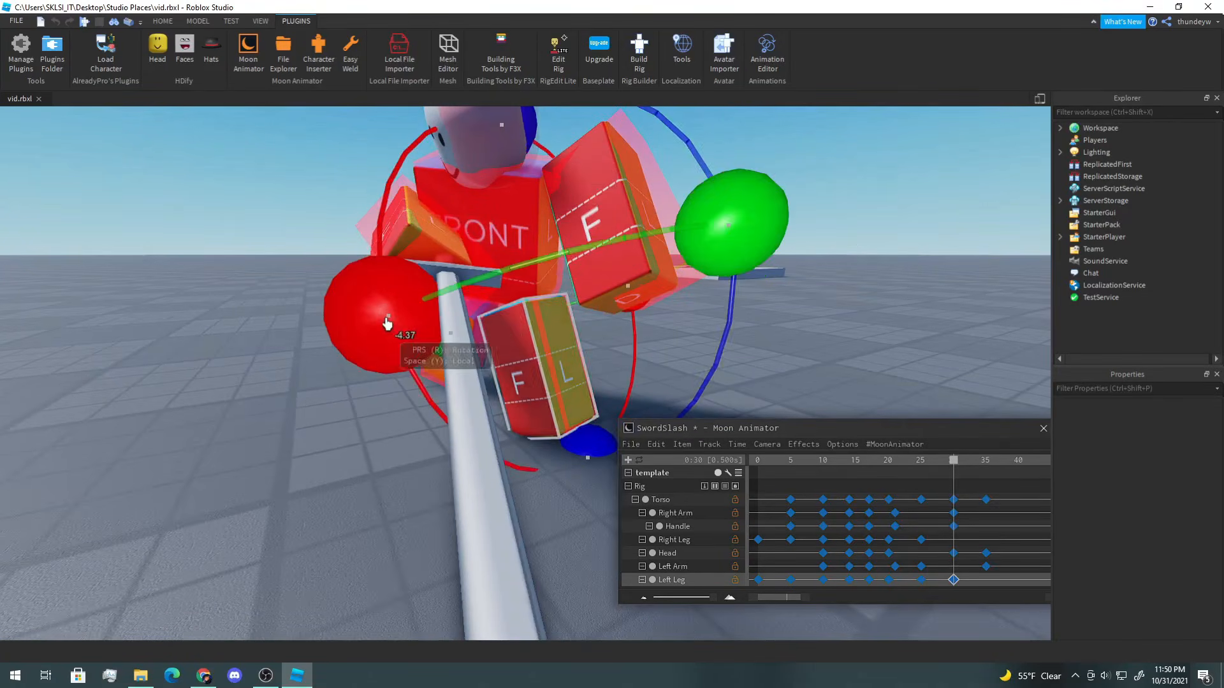
{"action": "left_click_drag", "start_coordinate": [387, 322], "coordinate": [391, 334]}
{"action": "right_click_drag", "start_coordinate": [391, 334], "coordinate": [451, 345]}
Step: At frame 30, select the Right Leg and rotate it into place
{"action": "left_click", "coordinate": [445, 349]}
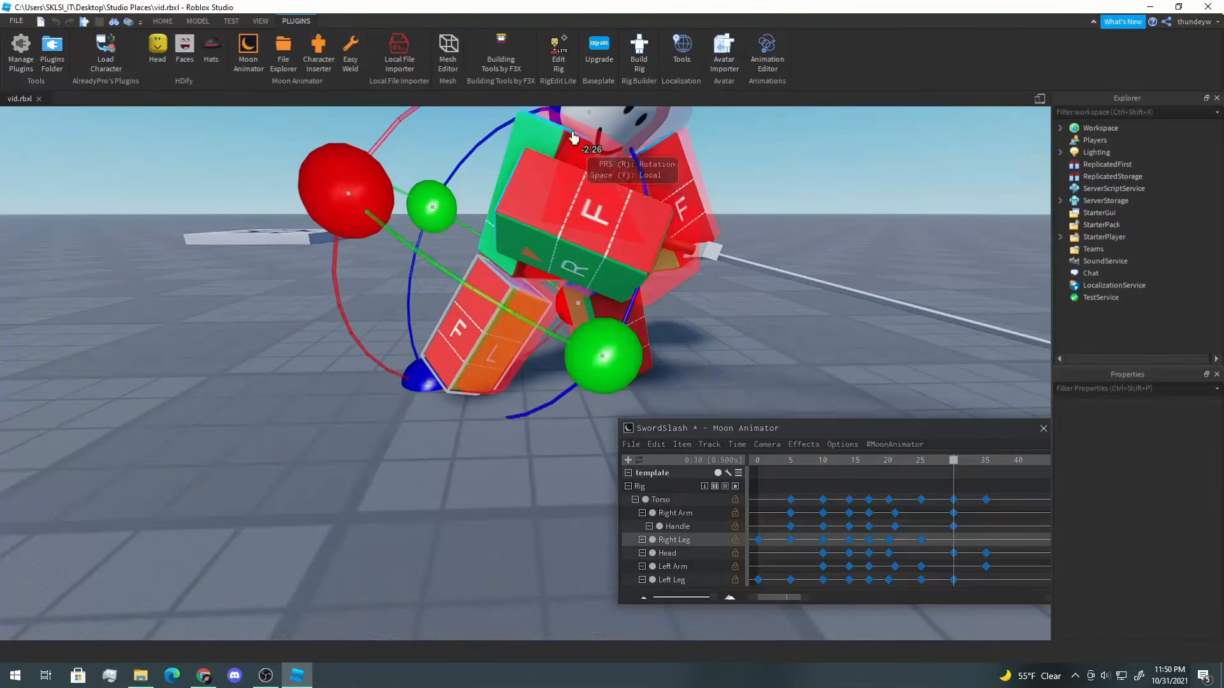
{"action": "left_click_drag", "start_coordinate": [605, 359], "coordinate": [621, 357]}
{"action": "right_click_drag", "start_coordinate": [621, 358], "coordinate": [606, 363]}
{"action": "left_click_drag", "start_coordinate": [563, 148], "coordinate": [552, 144]}
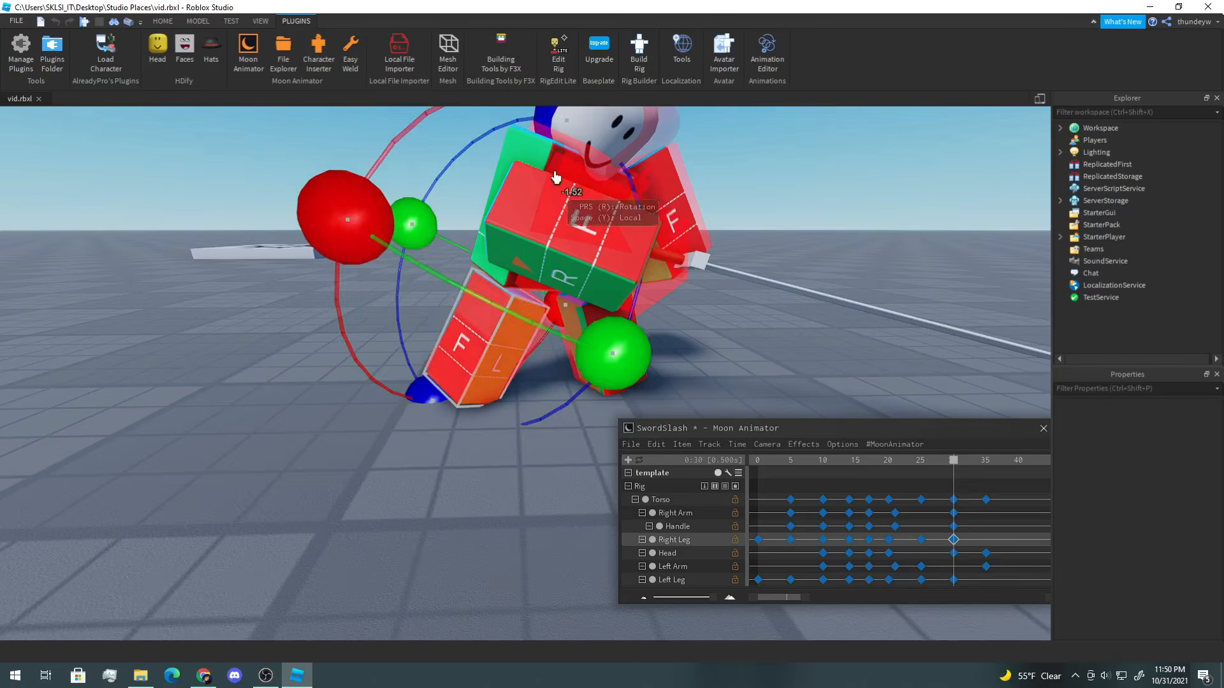
Step: Go to frame 35 and rotate the Right Leg into the ending pose
{"action": "left_click", "coordinate": [991, 462]}
{"action": "left_click_drag", "start_coordinate": [575, 360], "coordinate": [574, 360]}
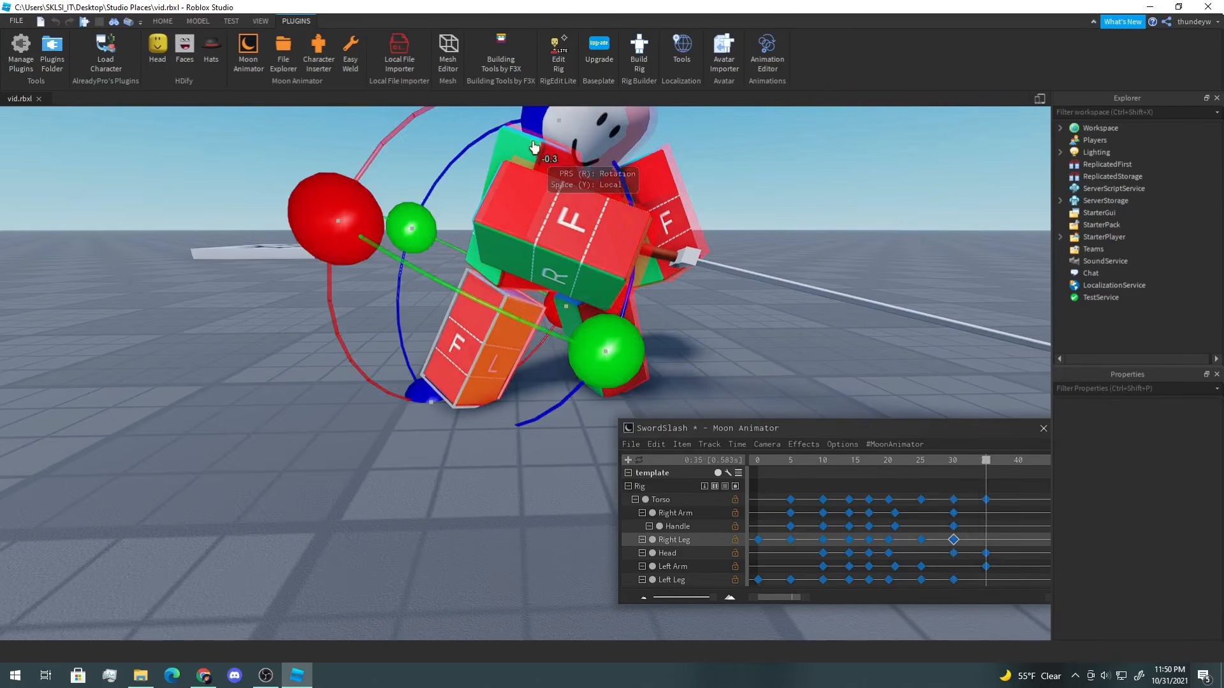
{"action": "left_click_drag", "start_coordinate": [535, 130], "coordinate": [537, 130]}
{"action": "right_click_drag", "start_coordinate": [538, 130], "coordinate": [524, 180]}
{"action": "left_click_drag", "start_coordinate": [568, 324], "coordinate": [583, 332]}
Step: At frame 35, select the Left Leg and move and rotate it
{"action": "left_click", "coordinate": [656, 330]}
{"action": "right_click_drag", "start_coordinate": [657, 330], "coordinate": [655, 334]}
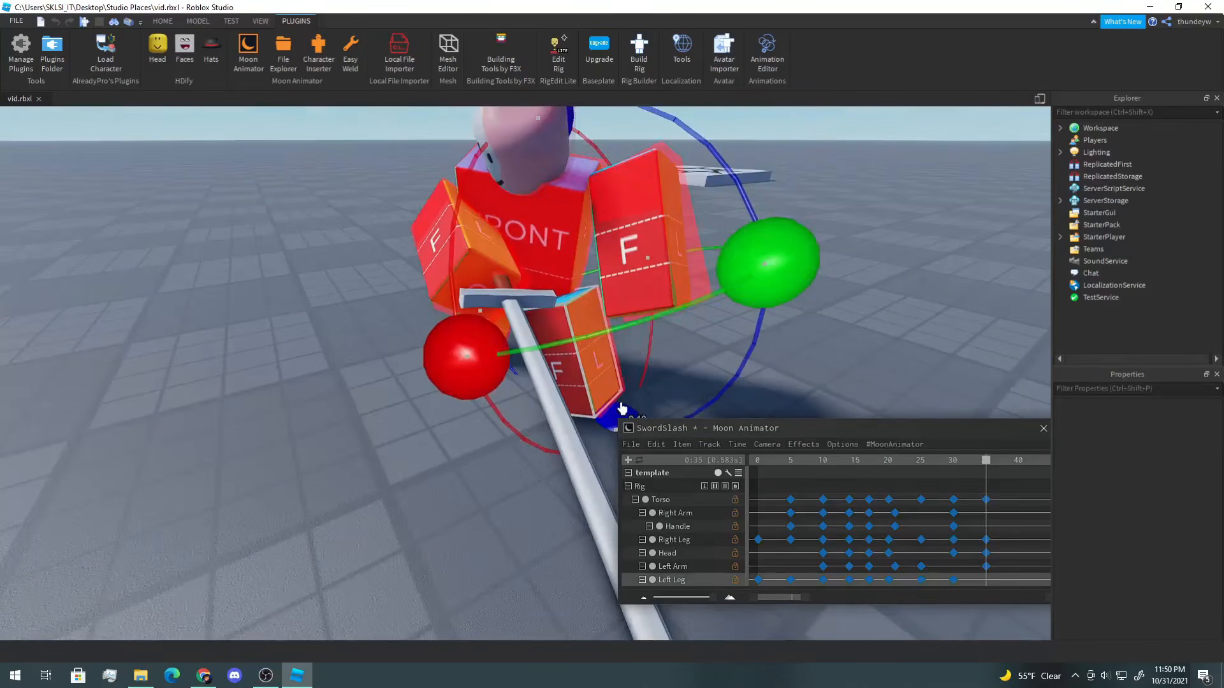
{"action": "right_click_drag", "start_coordinate": [620, 411], "coordinate": [550, 422]}
{"action": "left_click_drag", "start_coordinate": [549, 422], "coordinate": [547, 426]}
{"action": "left_click_drag", "start_coordinate": [384, 358], "coordinate": [385, 360]}
{"action": "left_click", "coordinate": [797, 332]}
{"action": "right_click_drag", "start_coordinate": [798, 333], "coordinate": [798, 334]}
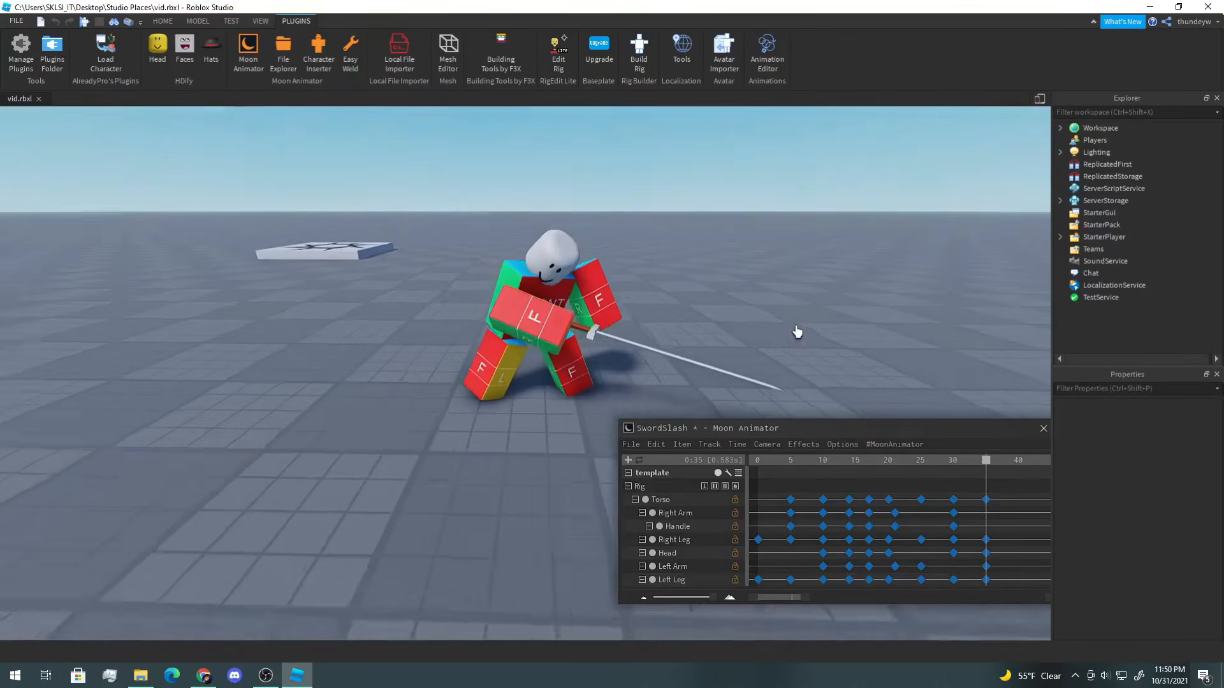
Step: Play and scrub through the SwordSlash animation to review the leg motion
{"action": "key", "text": "space"}
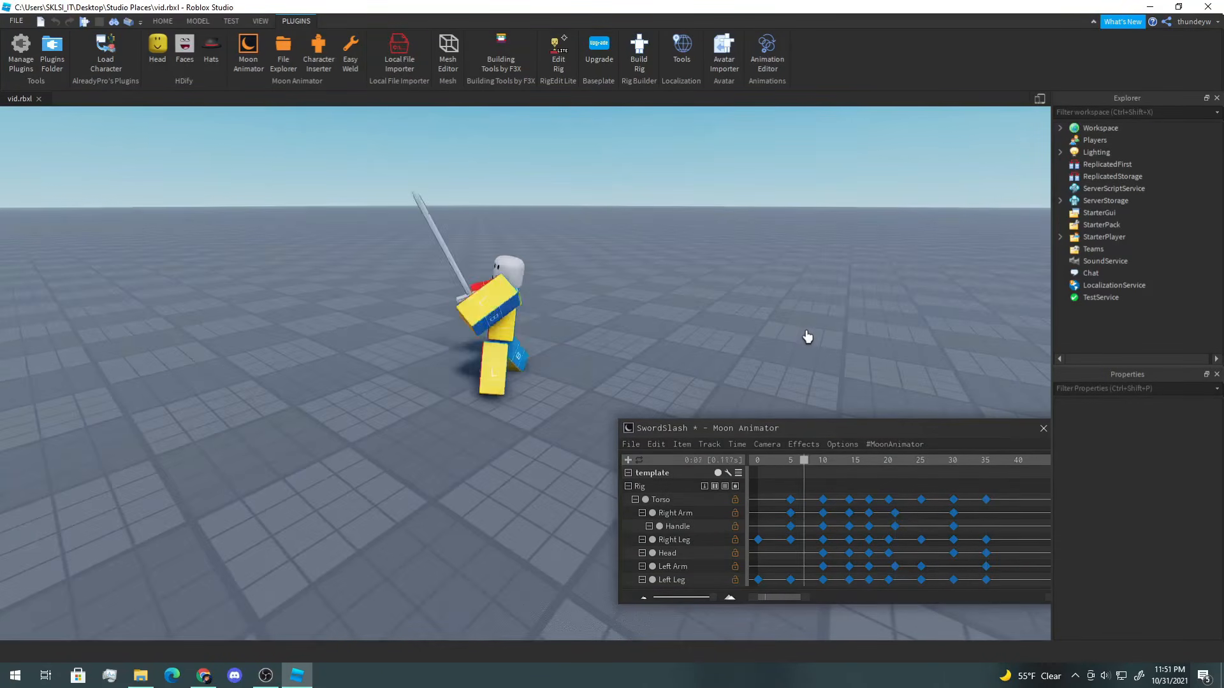
{"action": "right_click_drag", "start_coordinate": [810, 334], "coordinate": [813, 339]}
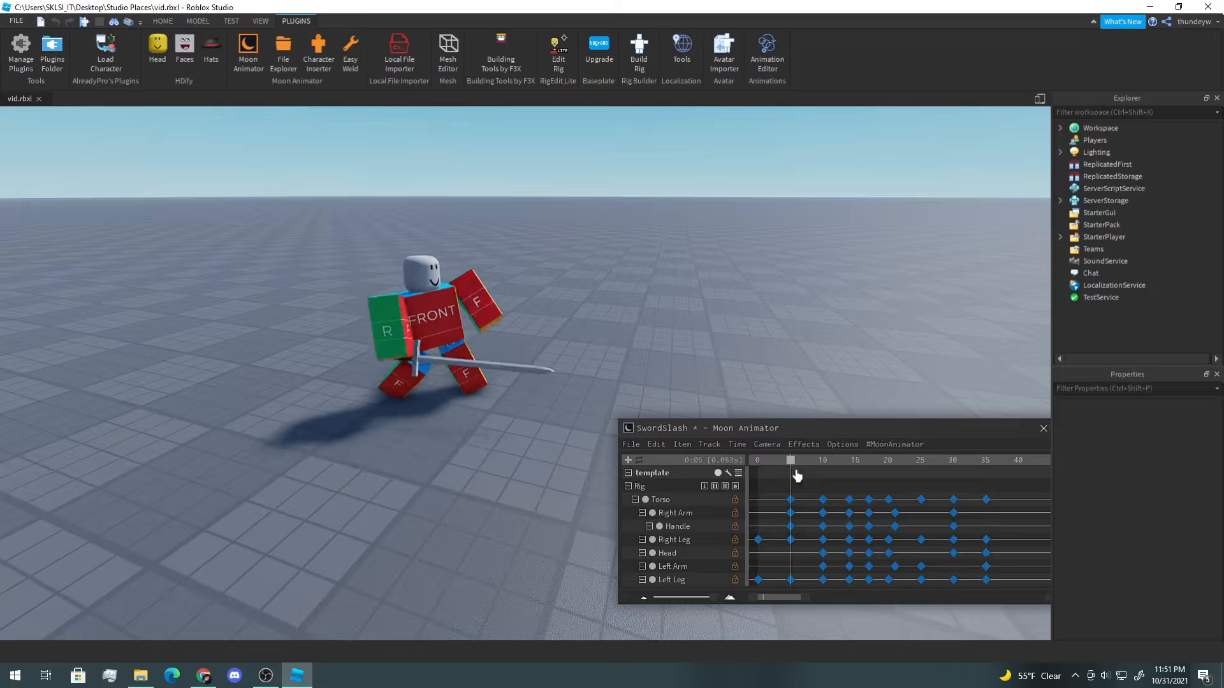
{"action": "left_click_drag", "start_coordinate": [796, 475], "coordinate": [848, 481]}
{"action": "key", "text": "d"}
{"action": "right_click_drag", "start_coordinate": [766, 359], "coordinate": [760, 356]}
{"action": "mouse_move", "coordinate": [838, 472]}
{"action": "left_mouse_down"}
{"action": "mouse_move", "coordinate": [817, 467]}
{"action": "mouse_move", "coordinate": [850, 469]}
{"action": "left_mouse_up"}
{"action": "left_click", "coordinate": [453, 337]}
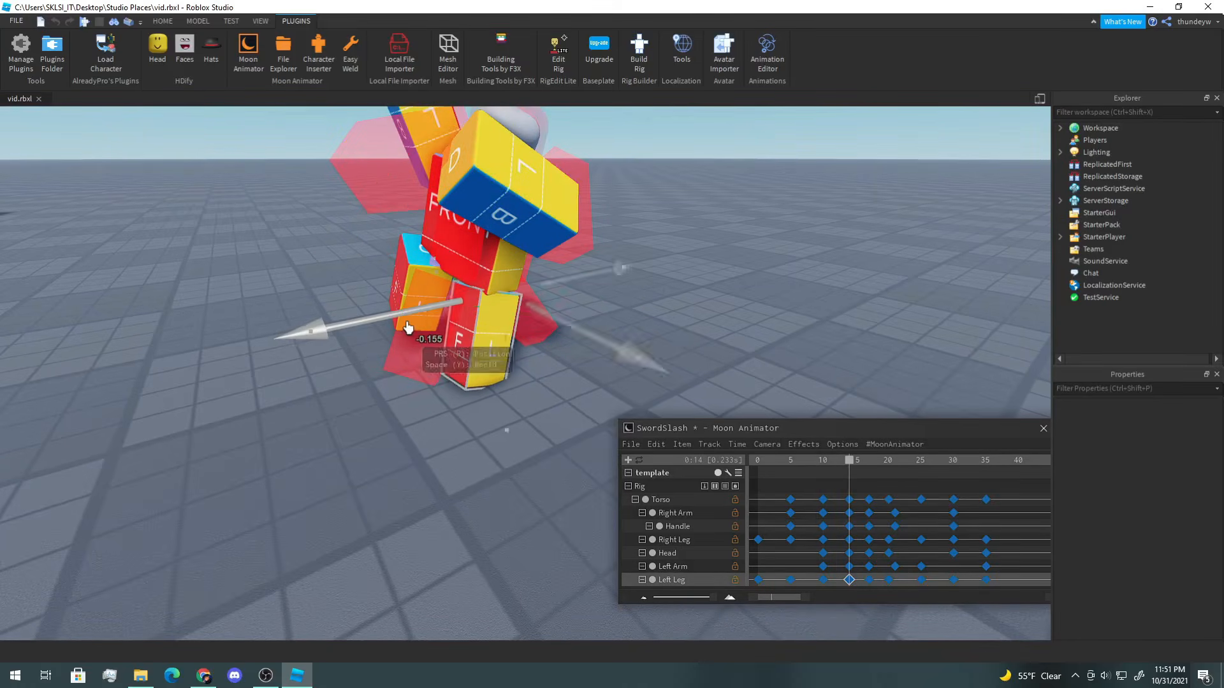
{"action": "left_click_drag", "start_coordinate": [852, 469], "coordinate": [868, 471]}
{"action": "key", "text": "space"}
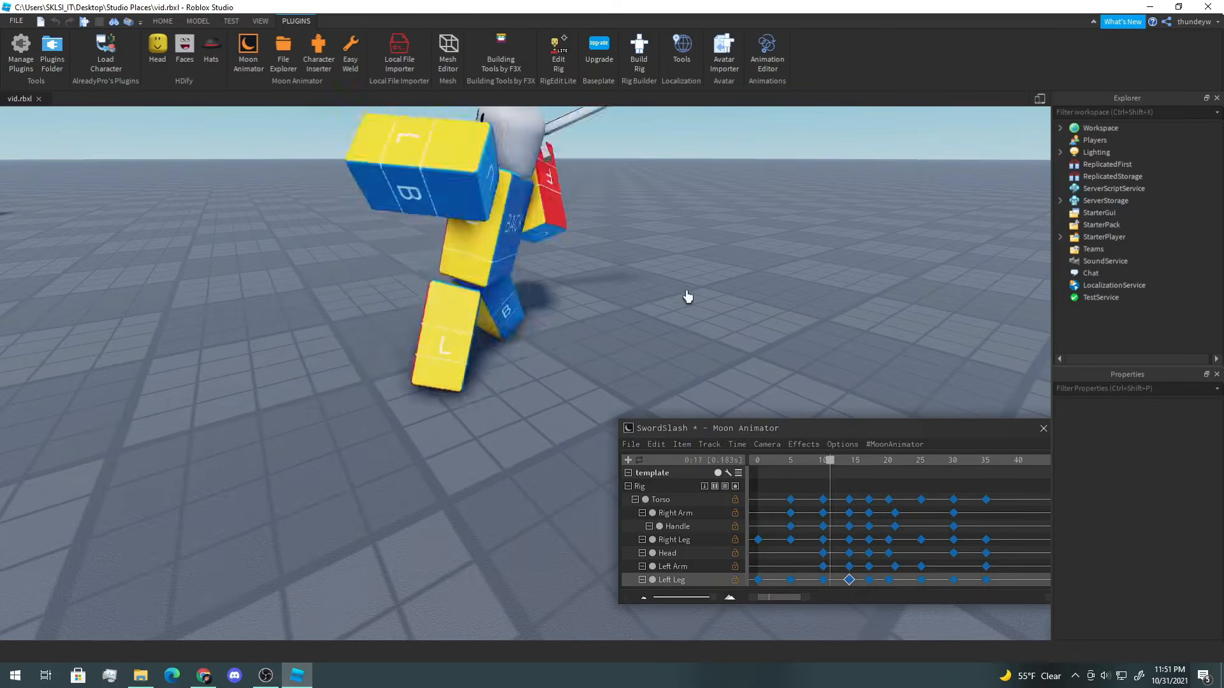
{"action": "left_click", "coordinate": [751, 283]}
{"action": "right_click_drag", "start_coordinate": [751, 283], "coordinate": [759, 281]}
{"action": "scroll", "coordinate": [752, 282], "scroll_direction": "down", "scroll_amount": 3}
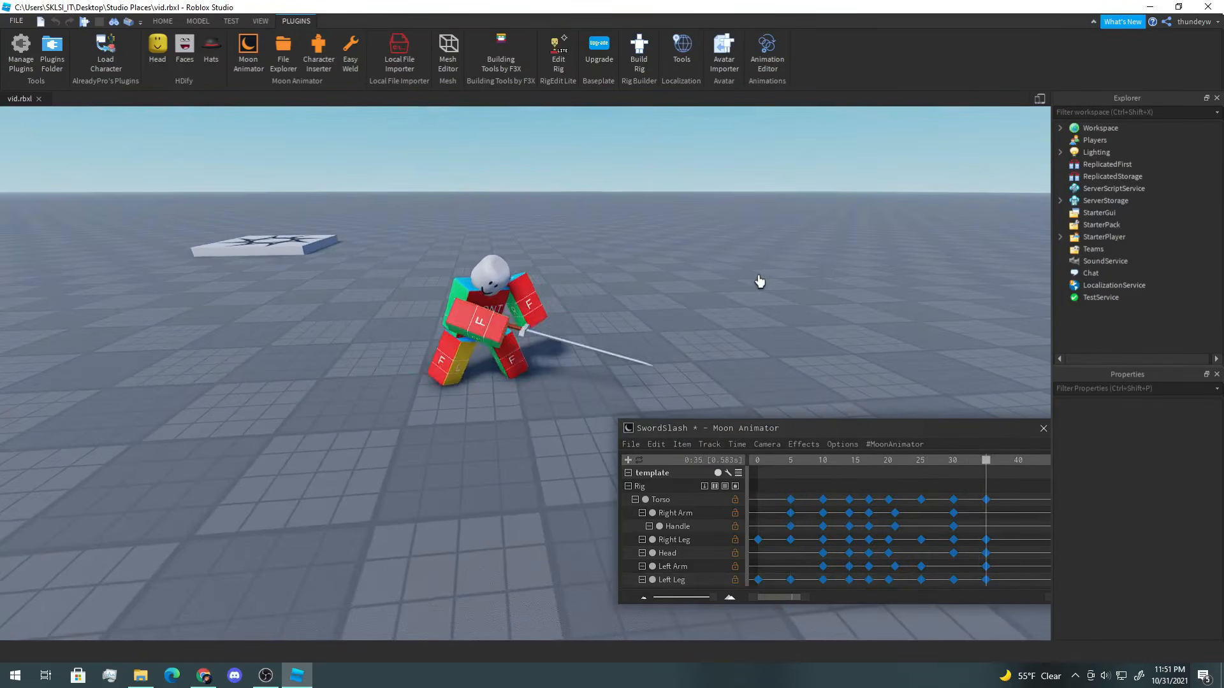
Step: At frame 12, select the Right Leg and move and rotate it into a new pose
{"action": "right_click_drag", "start_coordinate": [782, 372], "coordinate": [782, 372]}
{"action": "scroll", "coordinate": [683, 333], "scroll_direction": "down", "scroll_amount": 3}
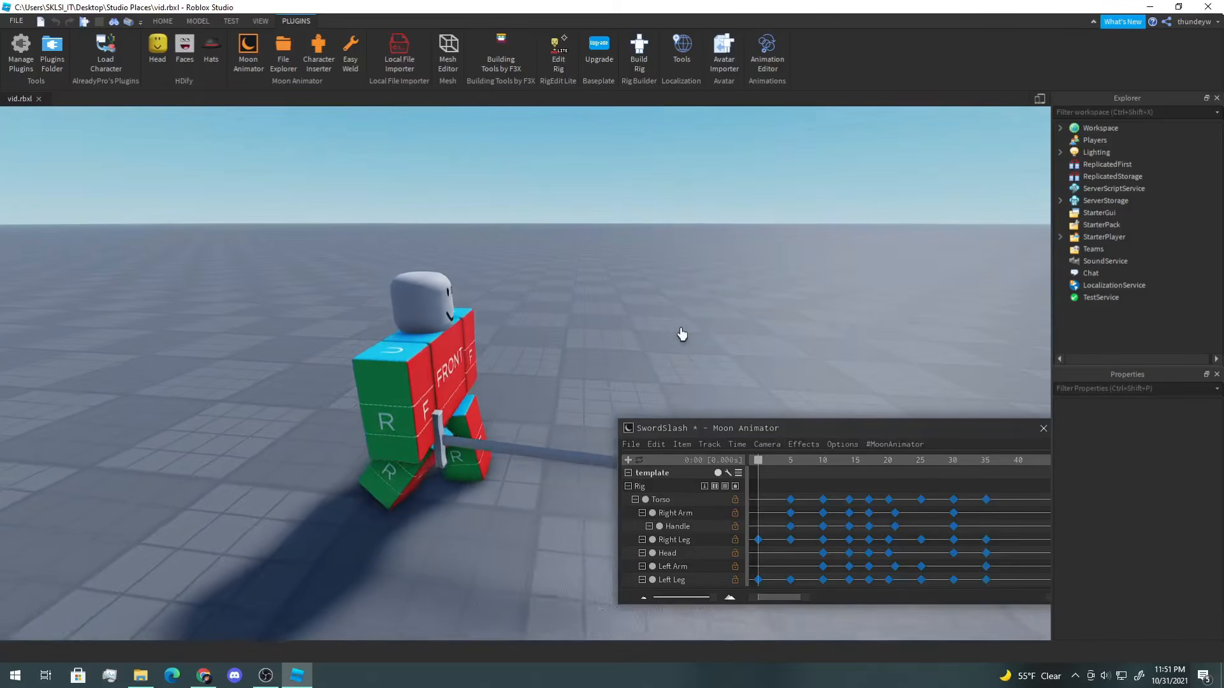
{"action": "left_click_drag", "start_coordinate": [765, 461], "coordinate": [829, 473]}
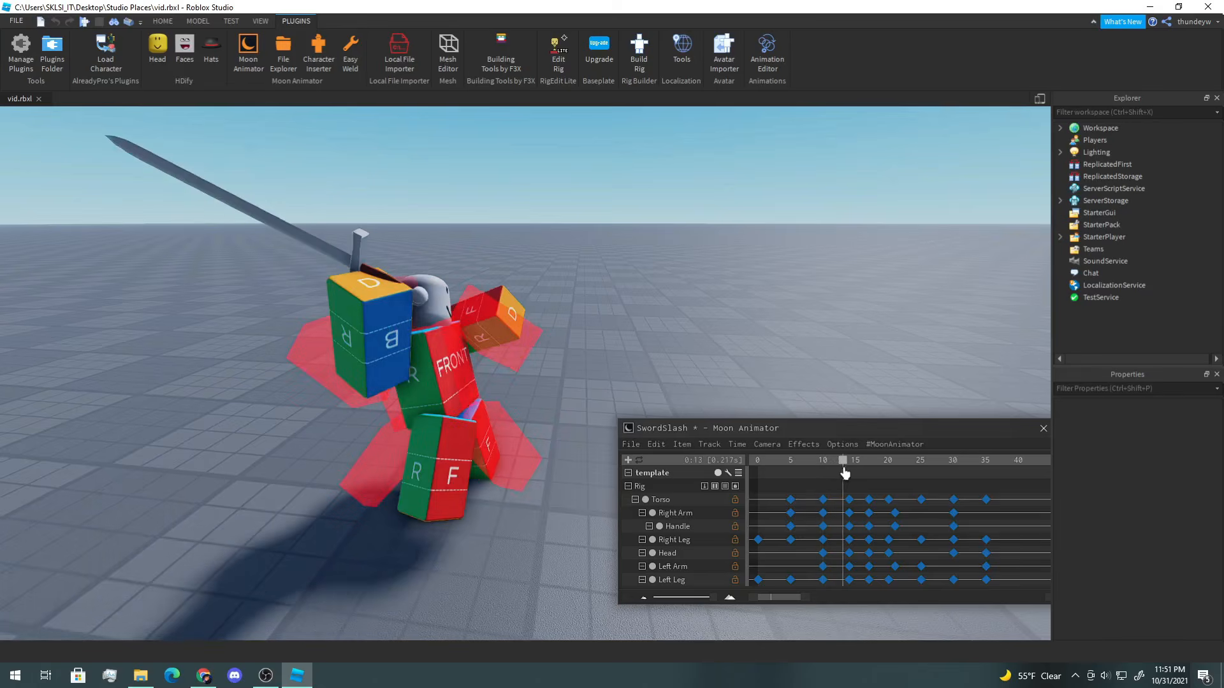
{"action": "left_click", "coordinate": [405, 470]}
{"action": "key", "text": "r"}
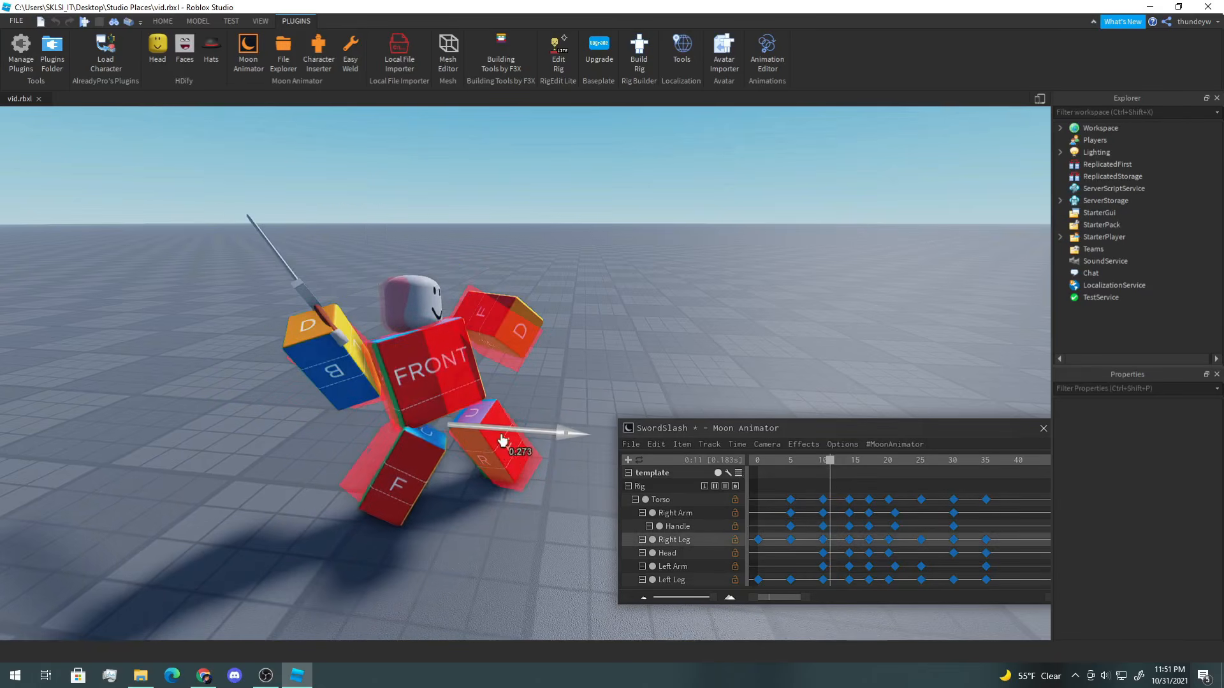
{"action": "left_click_drag", "start_coordinate": [431, 381], "coordinate": [432, 348]}
{"action": "key", "text": "r"}
{"action": "right_click_drag", "start_coordinate": [435, 454], "coordinate": [441, 462]}
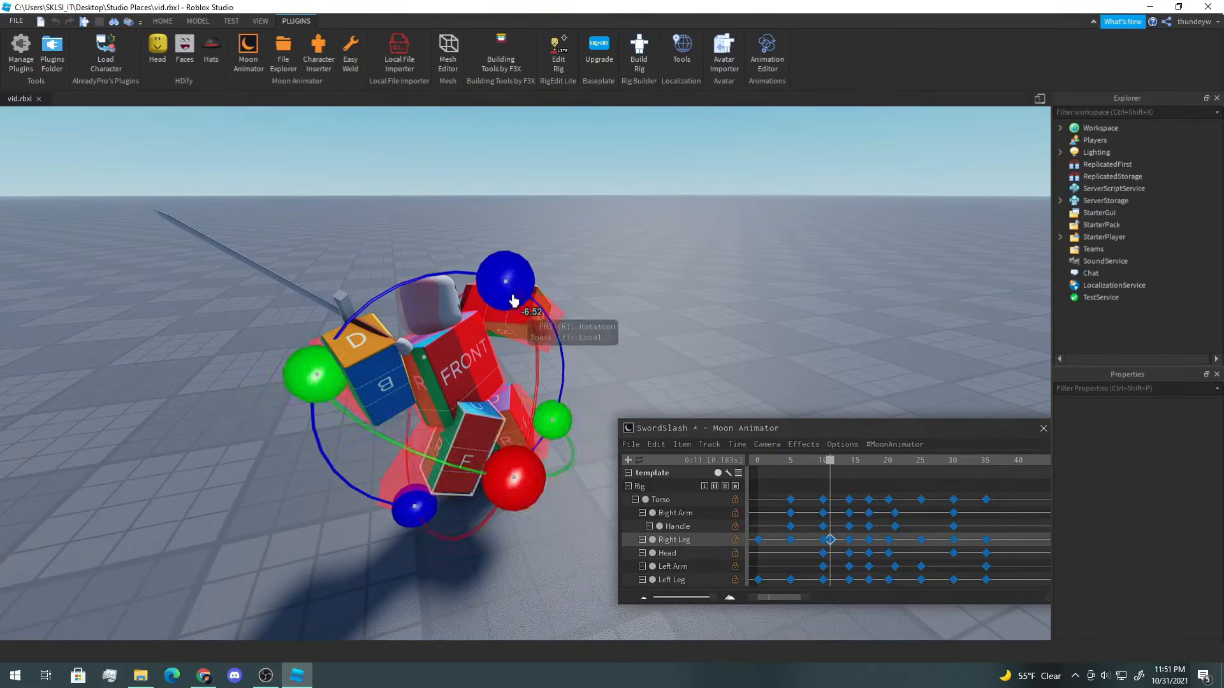
{"action": "left_click", "coordinate": [674, 285]}
{"action": "right_click_drag", "start_coordinate": [674, 286], "coordinate": [694, 297]}
{"action": "left_click", "coordinate": [832, 541]}
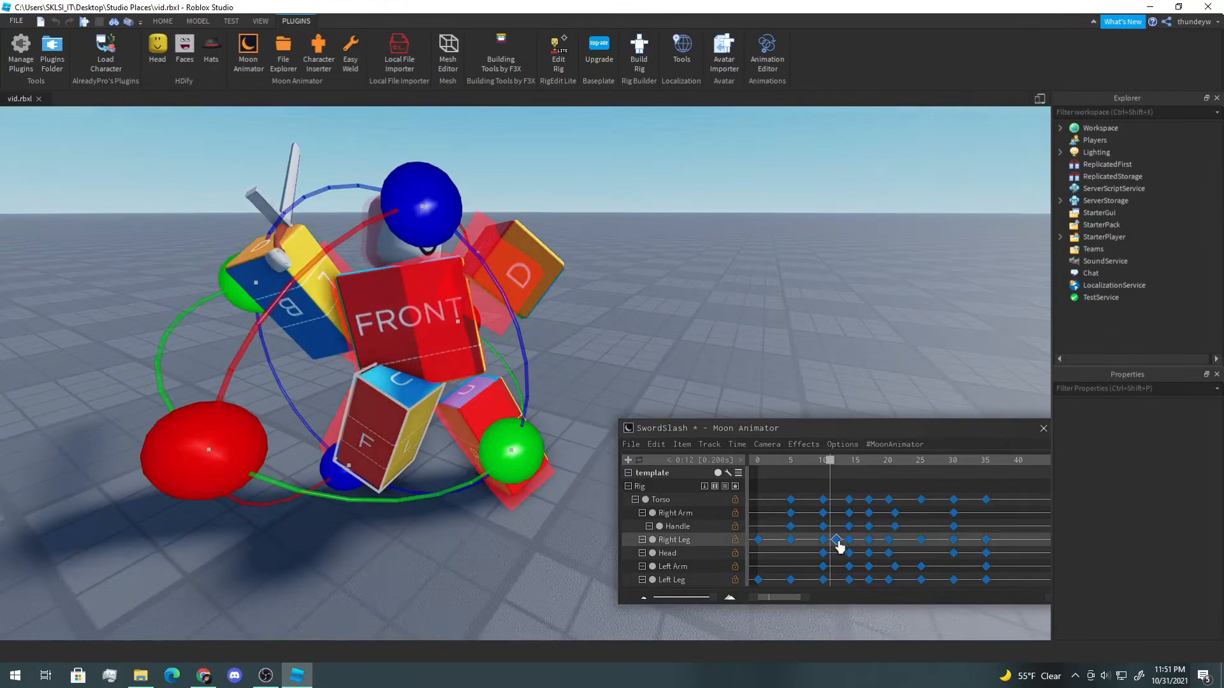
Step: Play the SwordSlash animation from the start several times to review the motion
{"action": "left_click_drag", "start_coordinate": [828, 464], "coordinate": [754, 461]}
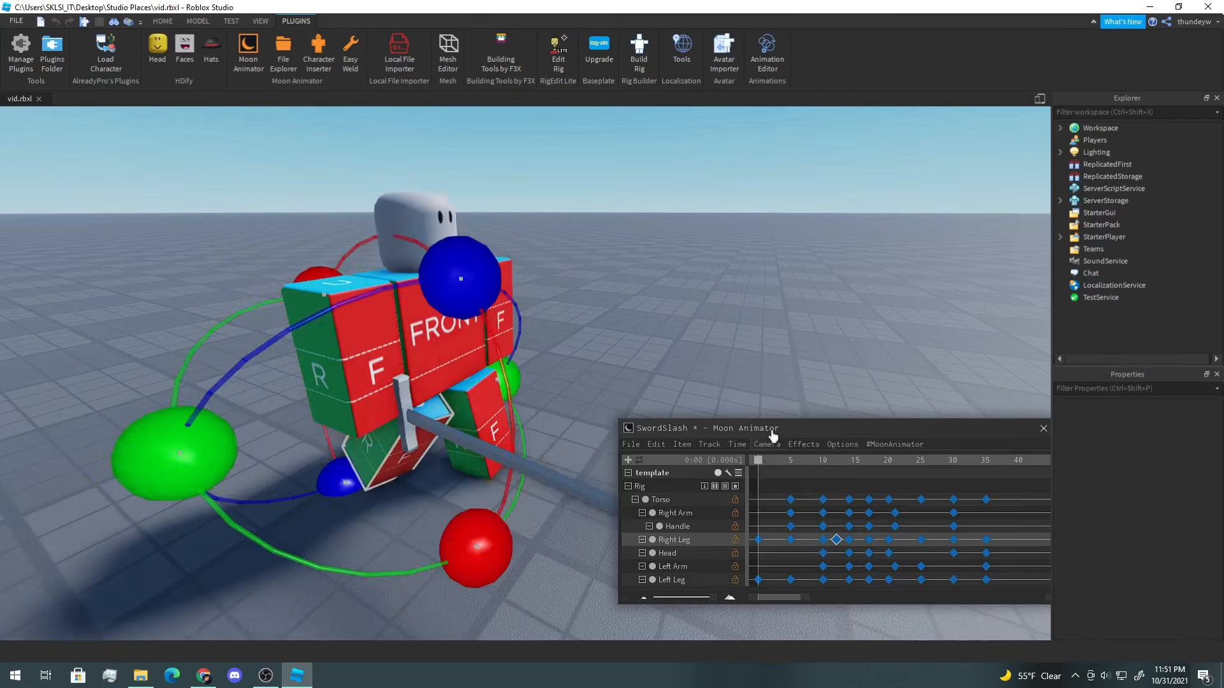
{"action": "key", "text": "space"}
{"action": "scroll", "coordinate": [847, 343], "scroll_direction": "down", "scroll_amount": 4}
{"action": "left_click", "coordinate": [849, 341]}
{"action": "key", "text": "space"}
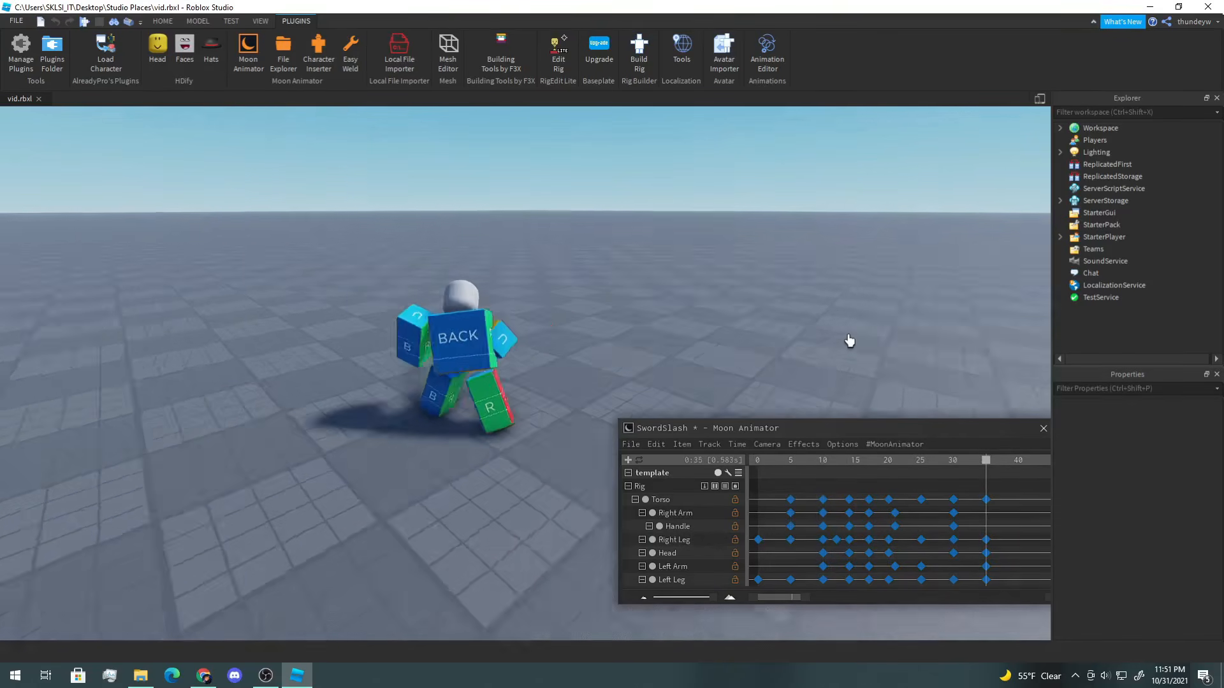
{"action": "key", "text": "space"}
{"action": "right_click_drag", "start_coordinate": [849, 342], "coordinate": [849, 341]}
{"action": "key", "text": "space"}
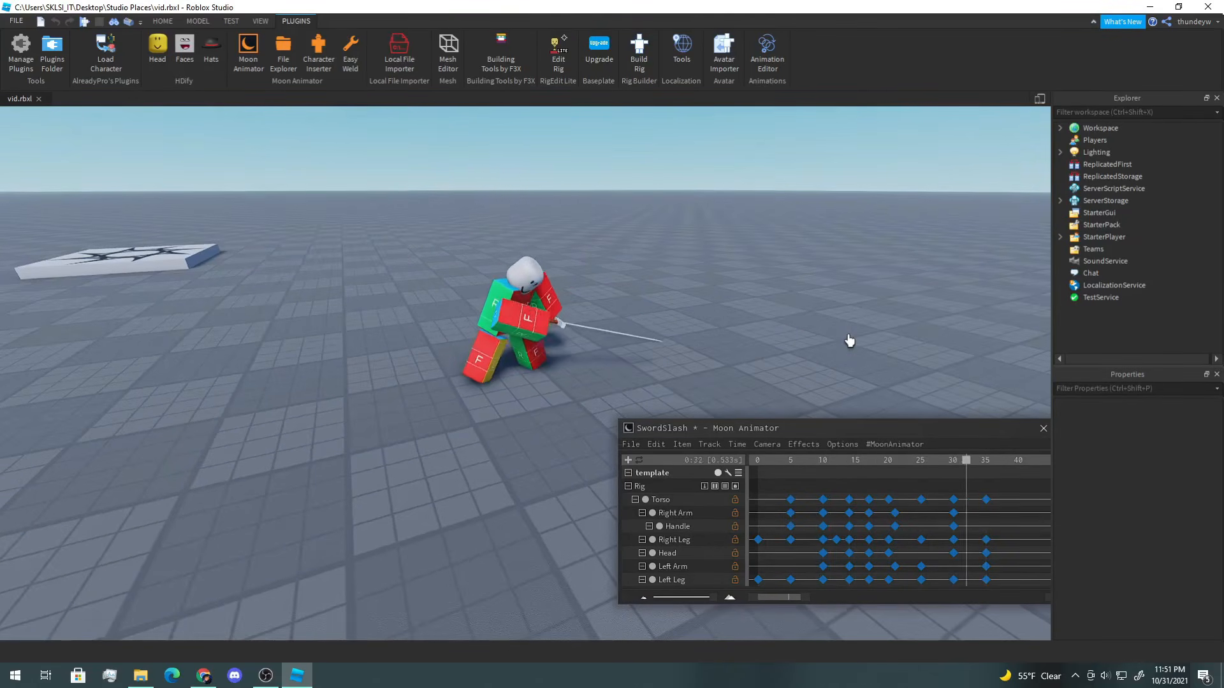
{"action": "right_click_drag", "start_coordinate": [849, 342], "coordinate": [839, 347]}
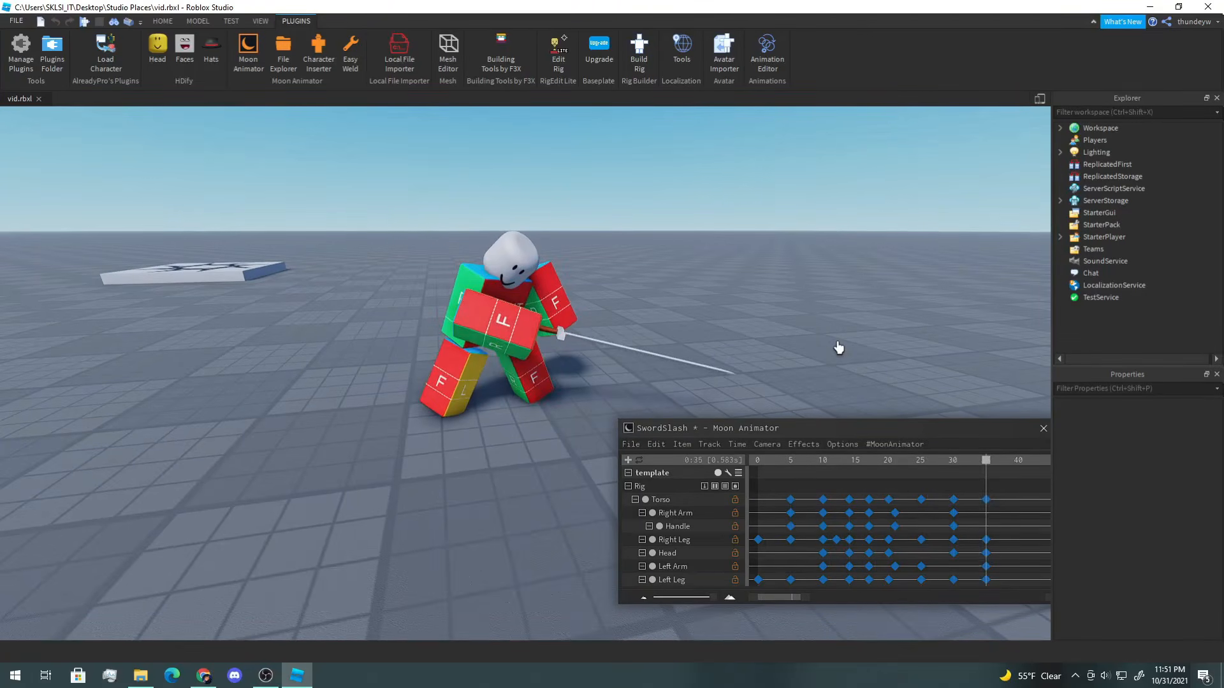
{"action": "right_click_drag", "start_coordinate": [839, 347], "coordinate": [839, 348]}
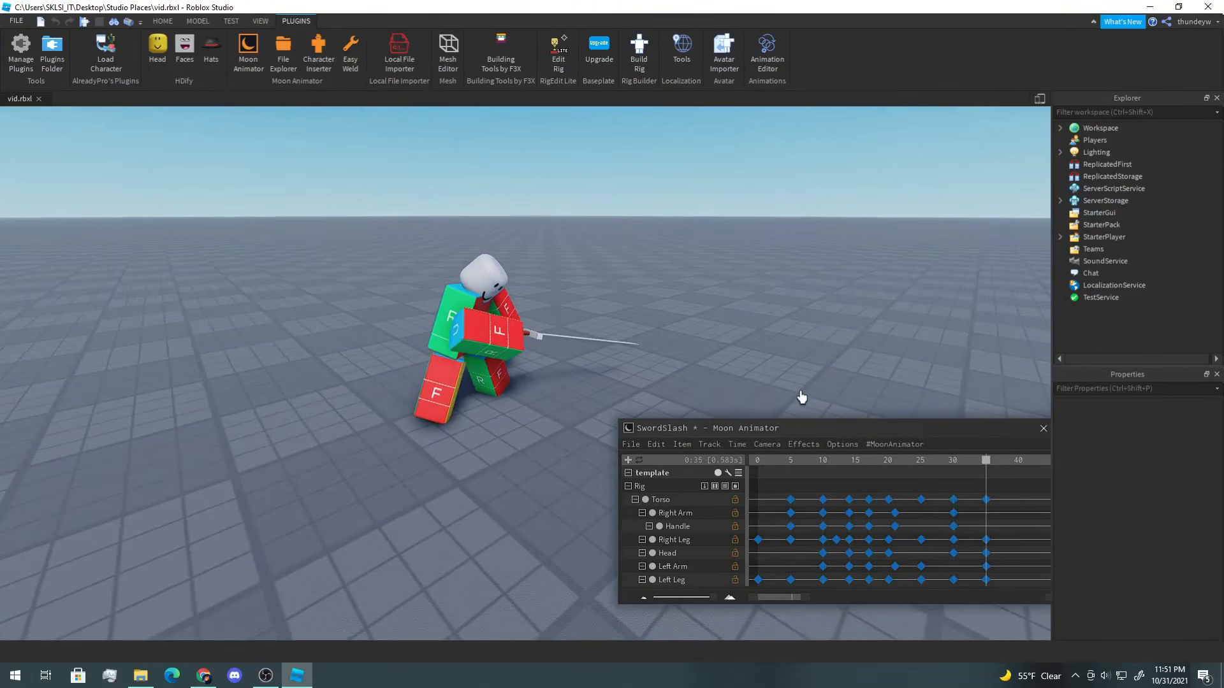
{"action": "left_click", "coordinate": [744, 465]}
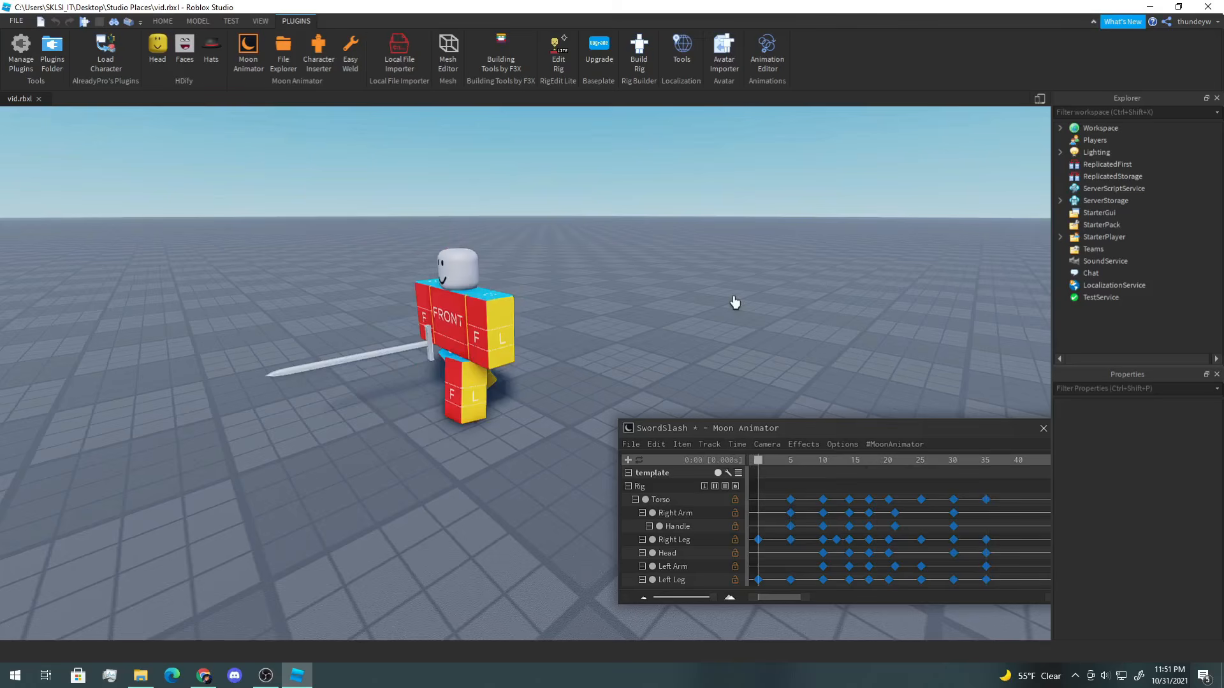
{"action": "key", "text": "space"}
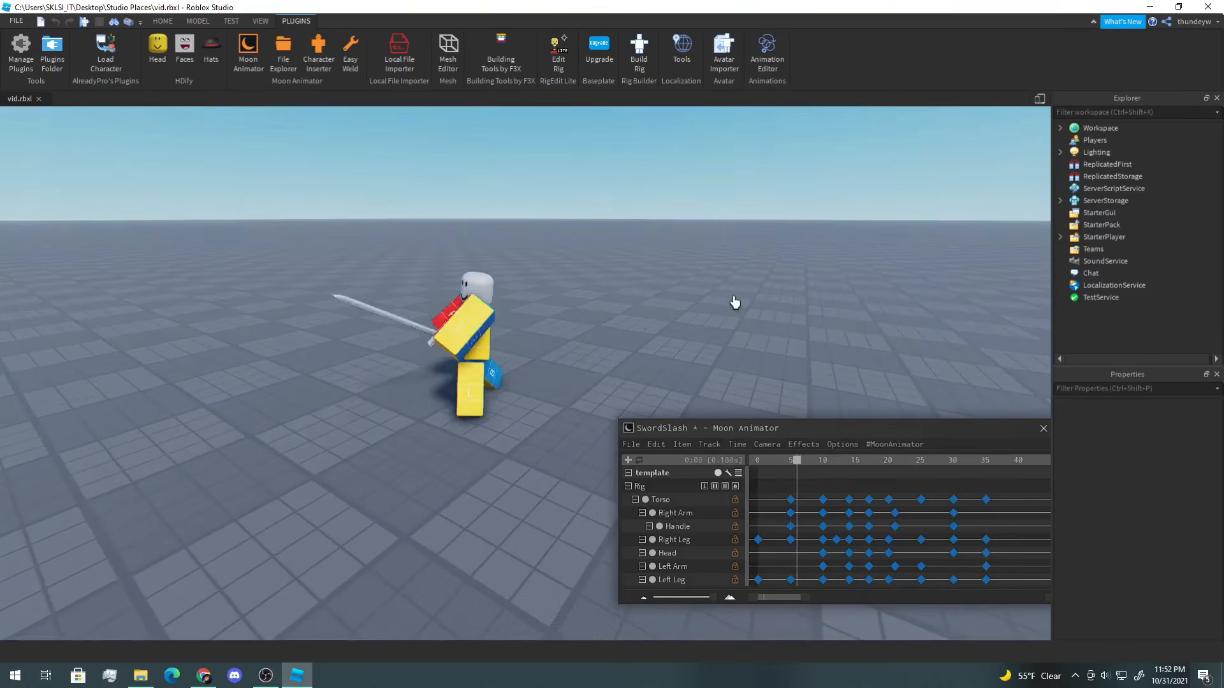
{"action": "right_click_drag", "start_coordinate": [730, 303], "coordinate": [733, 304]}
{"action": "key", "text": "space"}
{"action": "key", "text": "space"}
Step: Select all keyframes and time-stretch the animation by a factor of 1.15 to a 0:40 duration
{"action": "left_click_drag", "start_coordinate": [996, 488], "coordinate": [752, 586]}
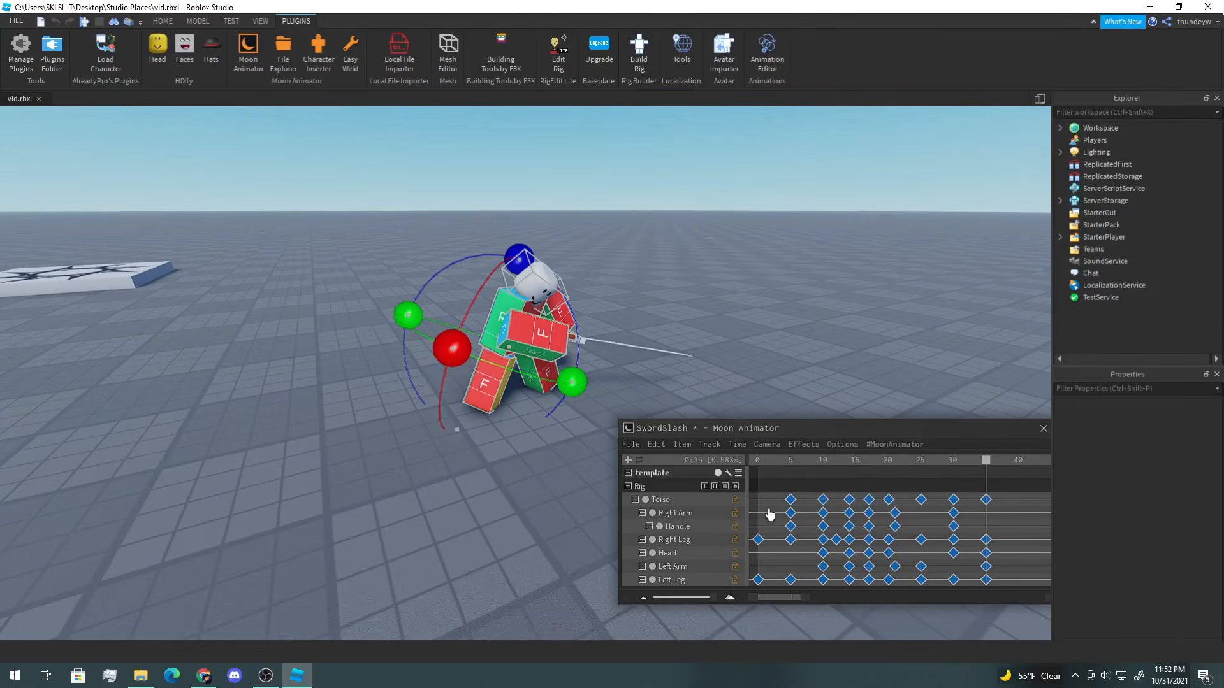
{"action": "left_click", "coordinate": [710, 445]}
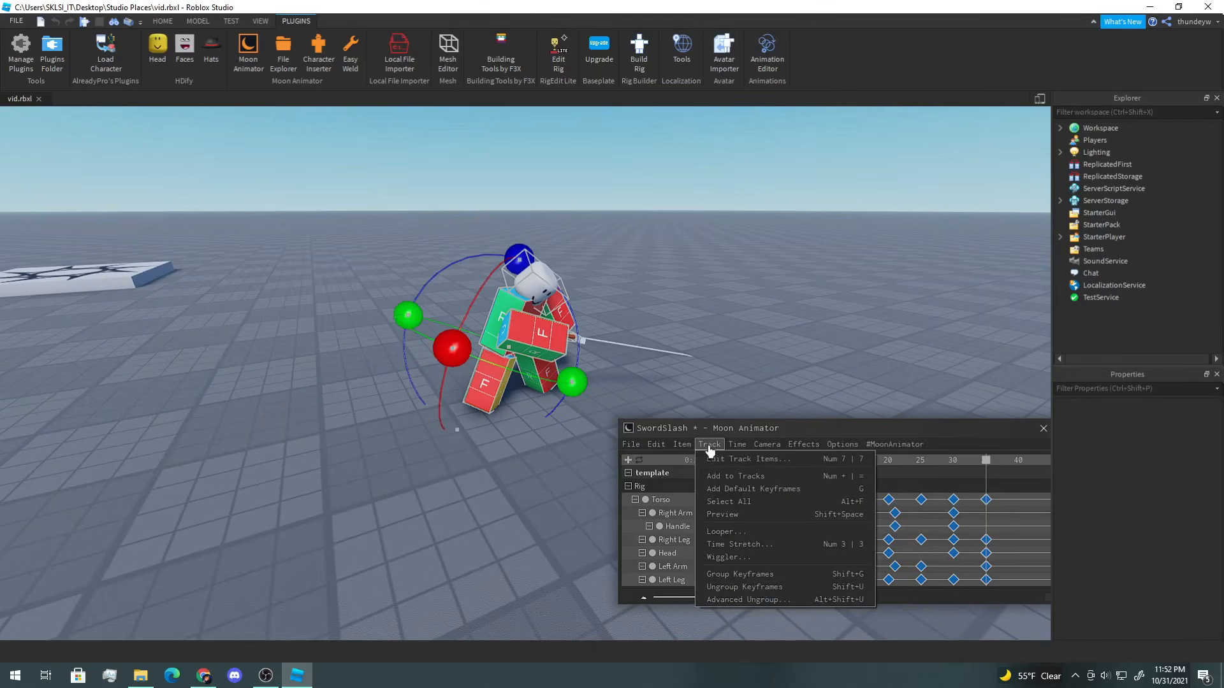
{"action": "left_click", "coordinate": [737, 546]}
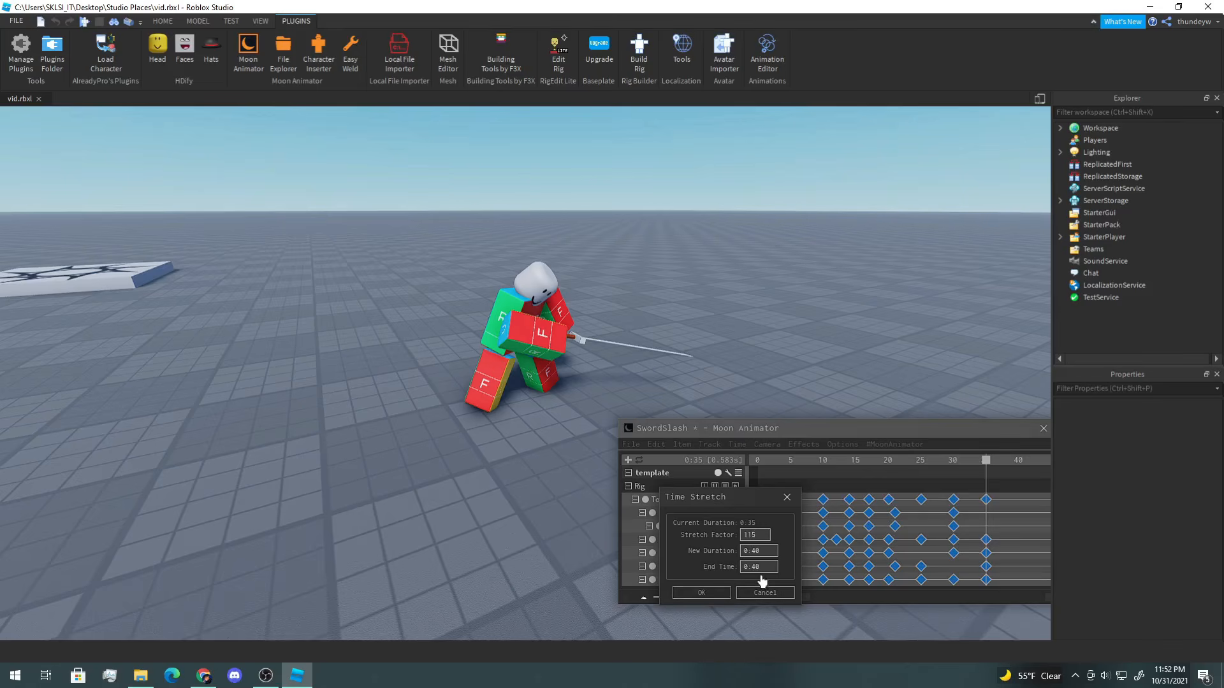
{"action": "left_click", "coordinate": [713, 594]}
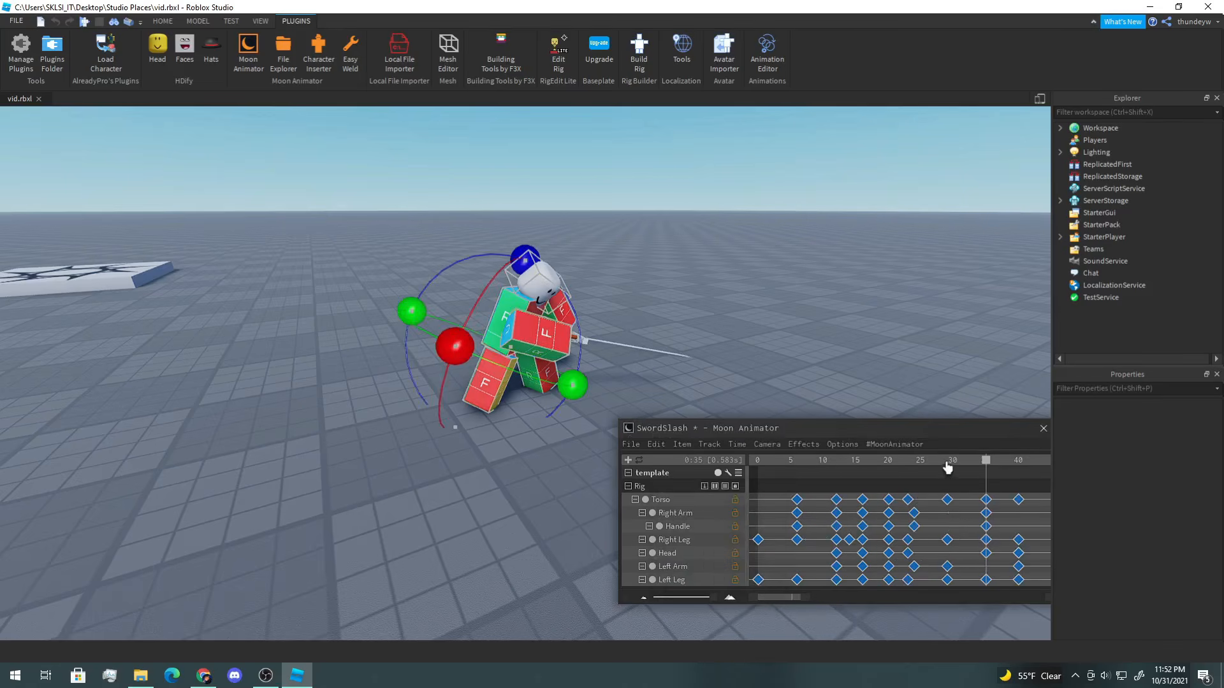
Step: Play and scrub through the stretched animation to review its timing
{"action": "key", "text": "space"}
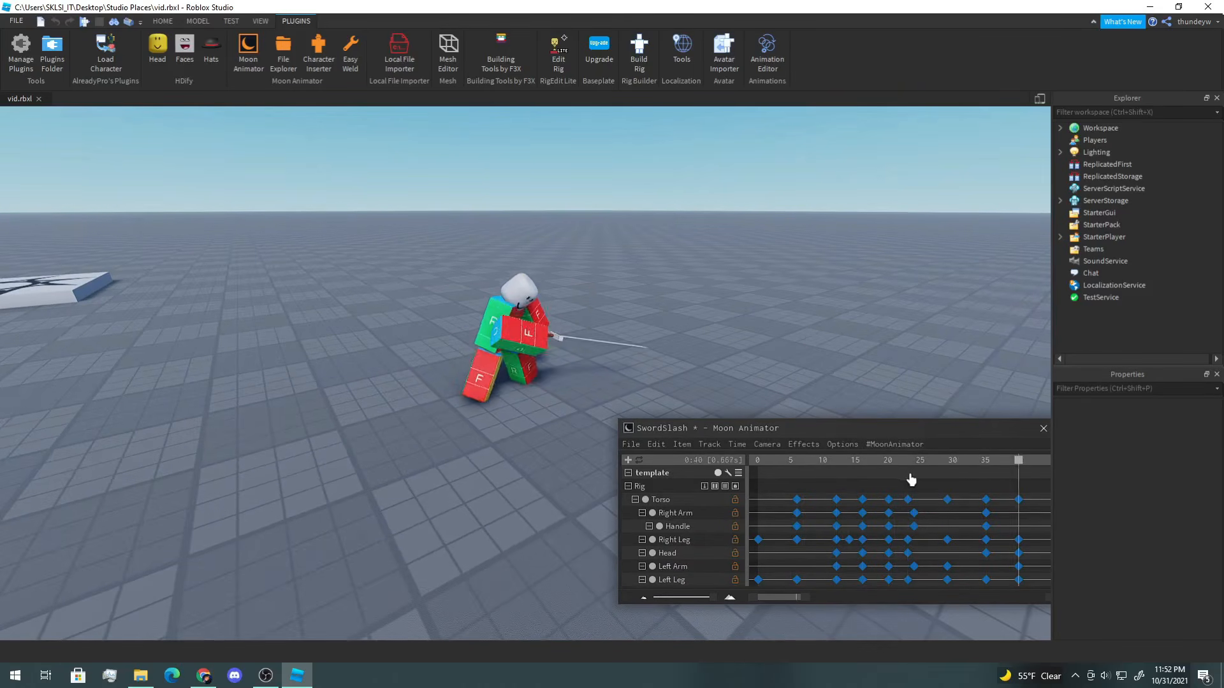
{"action": "right_click_drag", "start_coordinate": [825, 401], "coordinate": [814, 345]}
{"action": "key", "text": "w"}
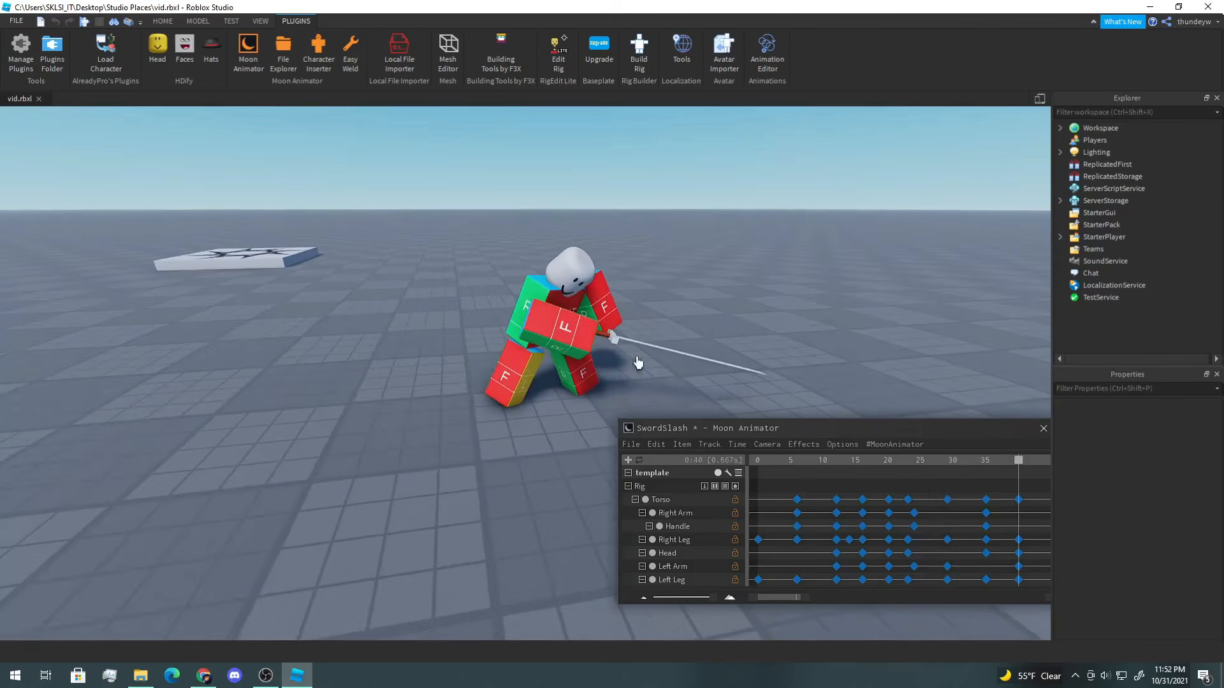
{"action": "left_click_drag", "start_coordinate": [956, 460], "coordinate": [901, 487]}
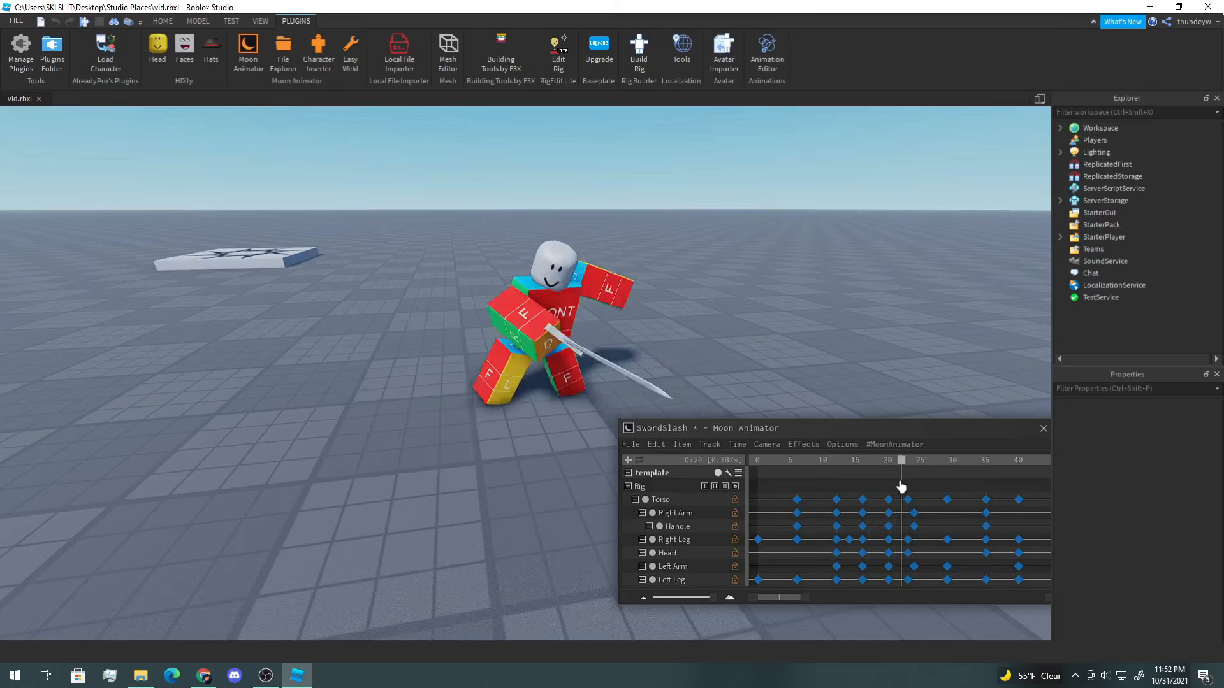
{"action": "left_click", "coordinate": [718, 473]}
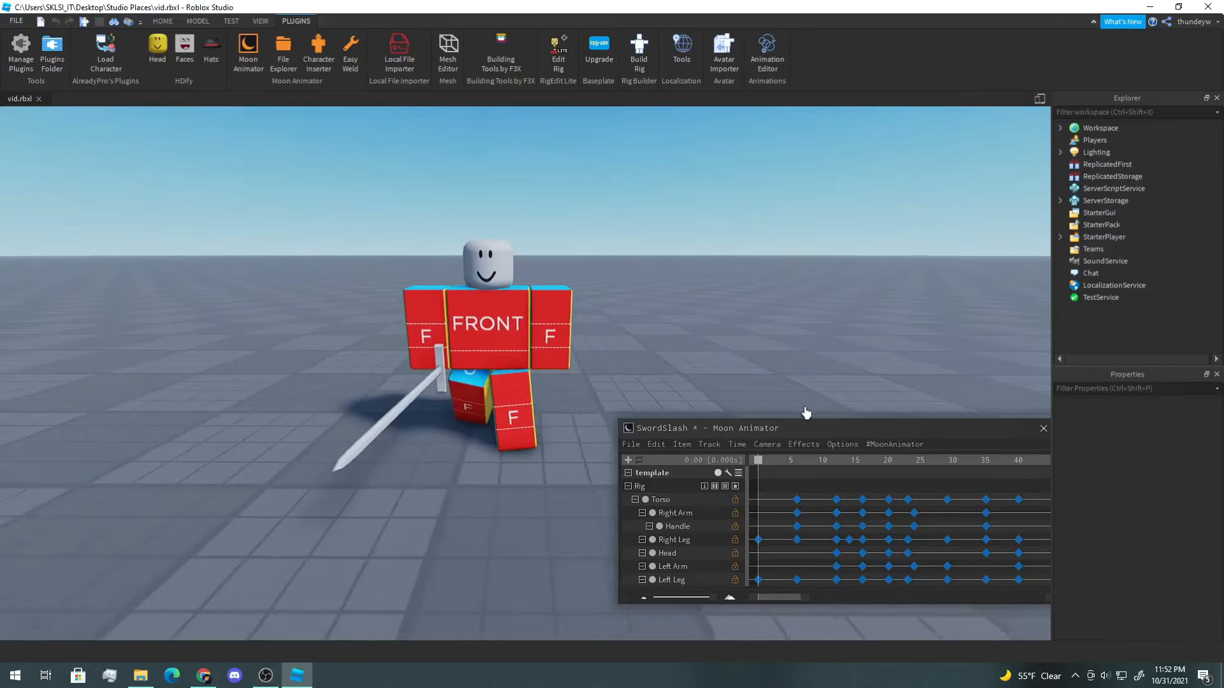
{"action": "left_click_drag", "start_coordinate": [760, 467], "coordinate": [838, 523]}
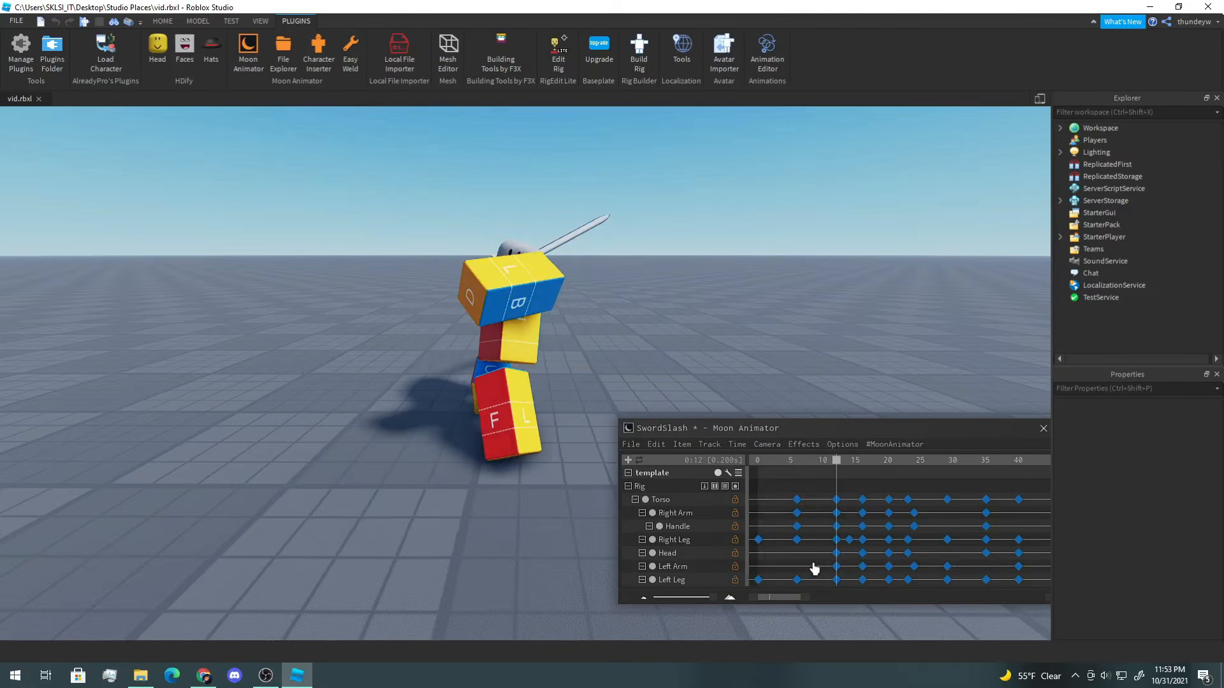
Step: Select all keyframes on the Left Arm track and delete them
{"action": "left_click_drag", "start_coordinate": [1015, 579], "coordinate": [956, 571]}
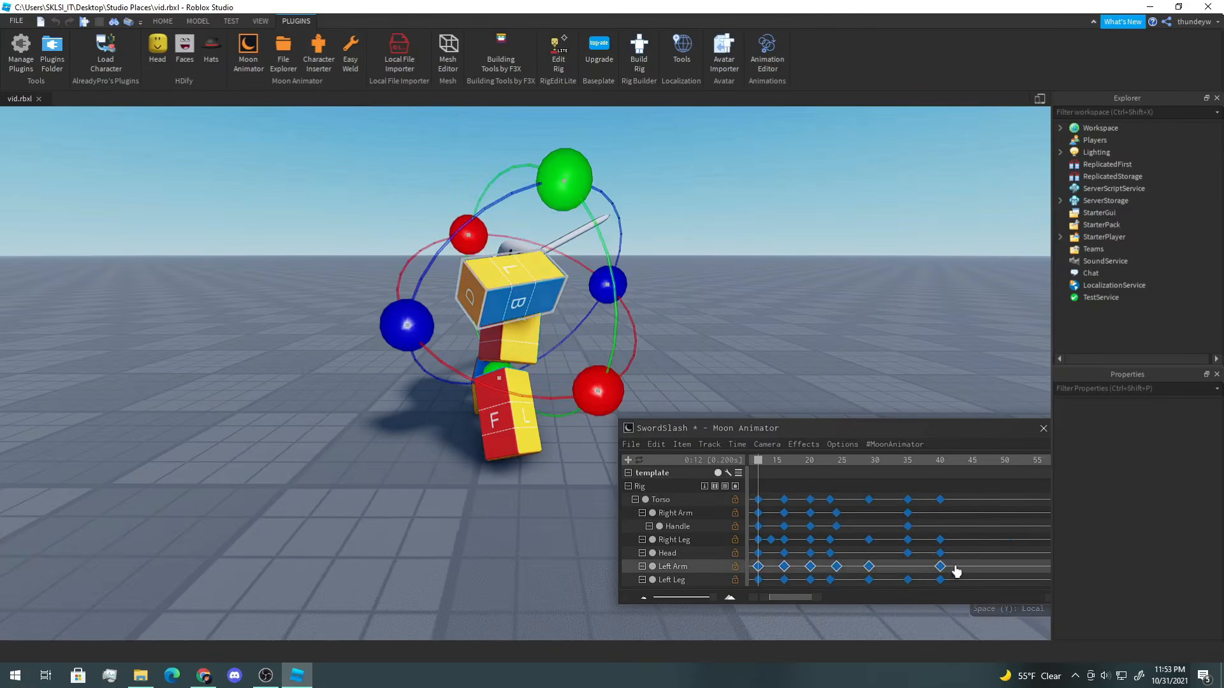
{"action": "key", "text": "Delete"}
{"action": "key", "text": "space"}
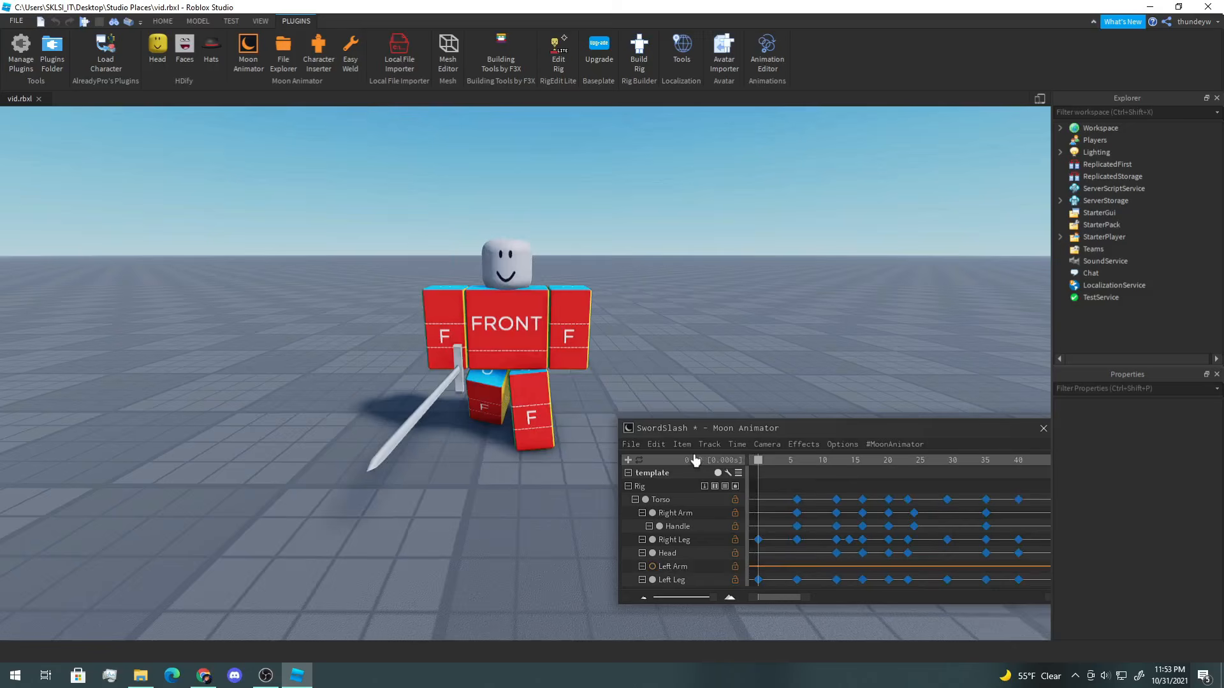
Step: At frame 6, select the Left Arm and move and rotate it into a new pose
{"action": "left_click_drag", "start_coordinate": [759, 460], "coordinate": [796, 488]}
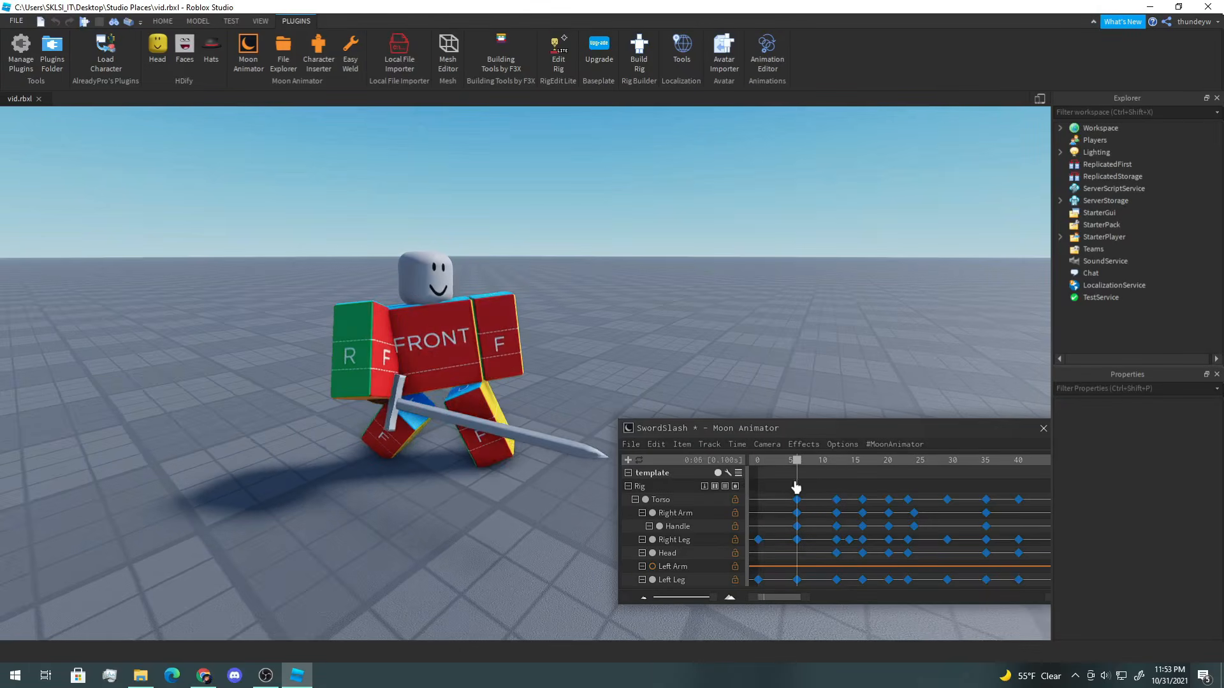
{"action": "left_click", "coordinate": [489, 359]}
{"action": "mouse_move", "coordinate": [571, 292]}
{"action": "left_mouse_down"}
{"action": "mouse_move", "coordinate": [557, 308]}
{"action": "mouse_move", "coordinate": [560, 295]}
{"action": "left_mouse_up"}
{"action": "left_click_drag", "start_coordinate": [306, 328], "coordinate": [306, 279]}
{"action": "key", "text": "r"}
{"action": "left_click_drag", "start_coordinate": [432, 191], "coordinate": [431, 212]}
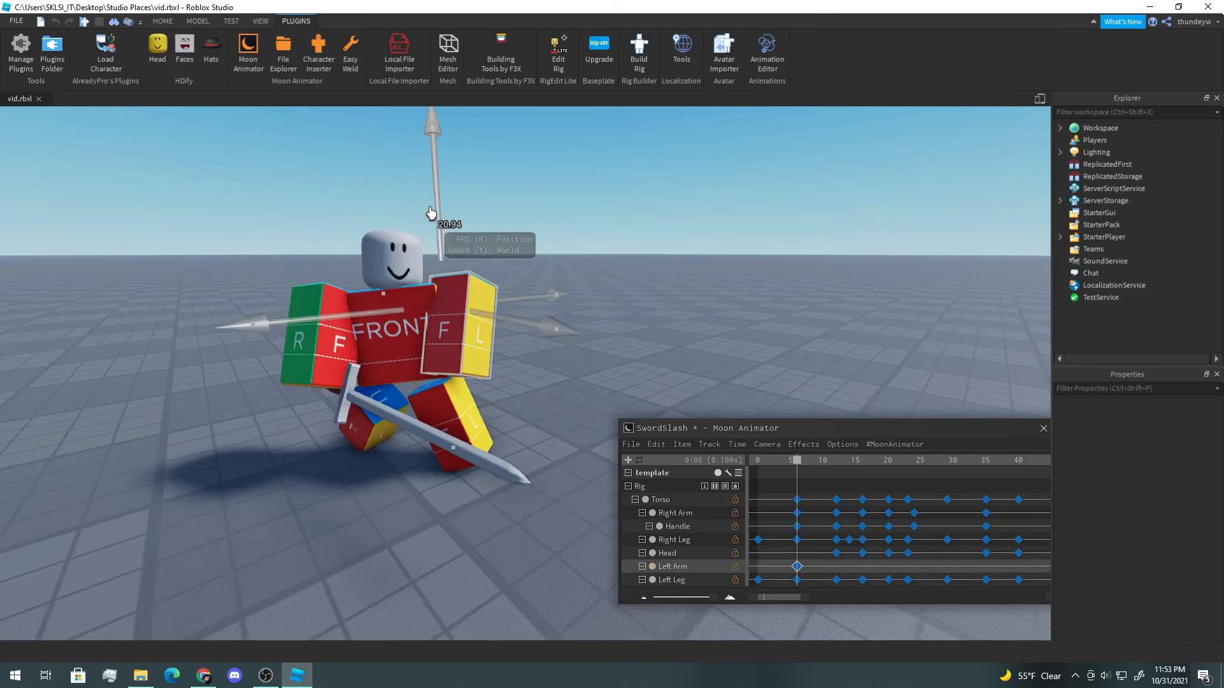
{"action": "left_click_drag", "start_coordinate": [376, 316], "coordinate": [333, 321]}
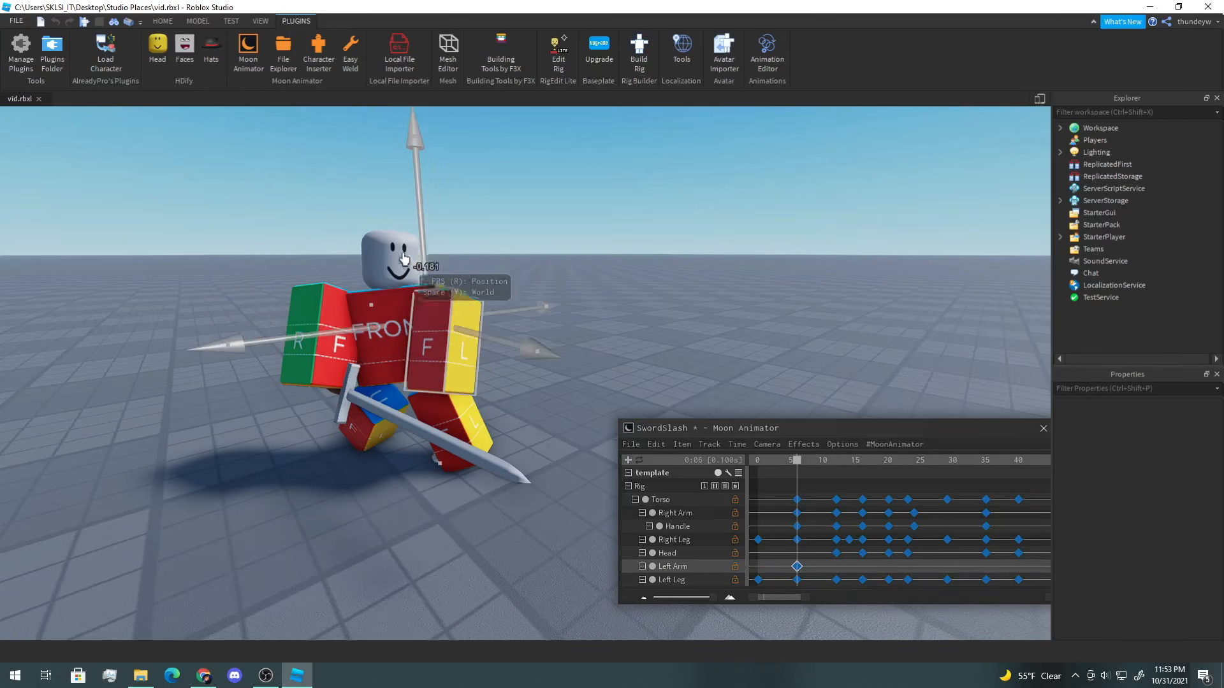
{"action": "key", "text": "r"}
{"action": "left_click_drag", "start_coordinate": [308, 279], "coordinate": [311, 259]}
{"action": "key", "text": "r"}
Step: Go to frame 12 and move the Left Arm into position beside the body
{"action": "key", "text": "r"}
{"action": "left_click_drag", "start_coordinate": [449, 209], "coordinate": [464, 209]}
{"action": "left_click_drag", "start_coordinate": [803, 469], "coordinate": [842, 473]}
{"action": "right_click_drag", "start_coordinate": [530, 337], "coordinate": [525, 339]}
{"action": "left_click_drag", "start_coordinate": [287, 235], "coordinate": [474, 196]}
{"action": "left_click_drag", "start_coordinate": [292, 208], "coordinate": [239, 229]}
{"action": "key", "text": "r"}
{"action": "left_click_drag", "start_coordinate": [555, 323], "coordinate": [463, 321]}
{"action": "right_click_drag", "start_coordinate": [463, 321], "coordinate": [458, 322]}
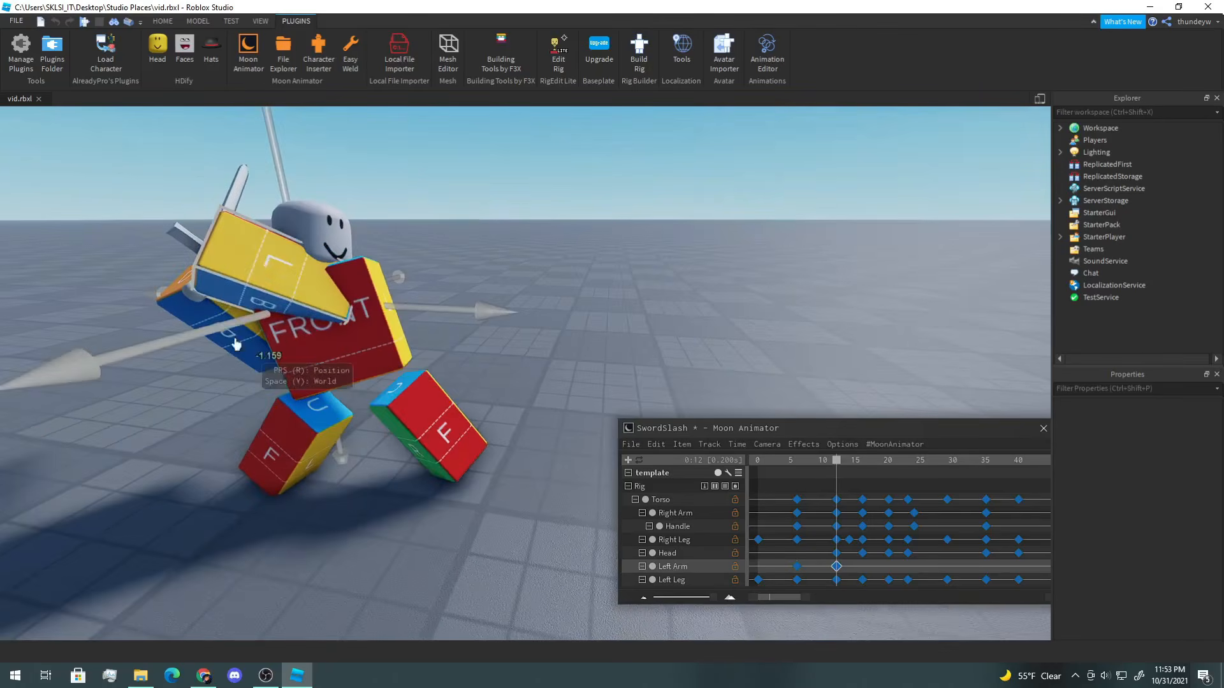
{"action": "left_click_drag", "start_coordinate": [235, 343], "coordinate": [208, 342]}
{"action": "right_click_drag", "start_coordinate": [209, 341], "coordinate": [219, 339]}
Step: At frame 12, rotate the Left Arm into its swing pose
{"action": "key", "text": "r"}
{"action": "right_click_drag", "start_coordinate": [404, 338], "coordinate": [410, 338]}
{"action": "left_click_drag", "start_coordinate": [473, 273], "coordinate": [482, 300]}
{"action": "mouse_move", "coordinate": [482, 299]}
{"action": "right_mouse_down"}
{"action": "mouse_move", "coordinate": [494, 309]}
{"action": "mouse_move", "coordinate": [501, 291]}
{"action": "right_mouse_up"}
{"action": "scroll", "coordinate": [501, 291], "scroll_direction": "down", "scroll_amount": 3}
{"action": "left_click_drag", "start_coordinate": [374, 250], "coordinate": [375, 269]}
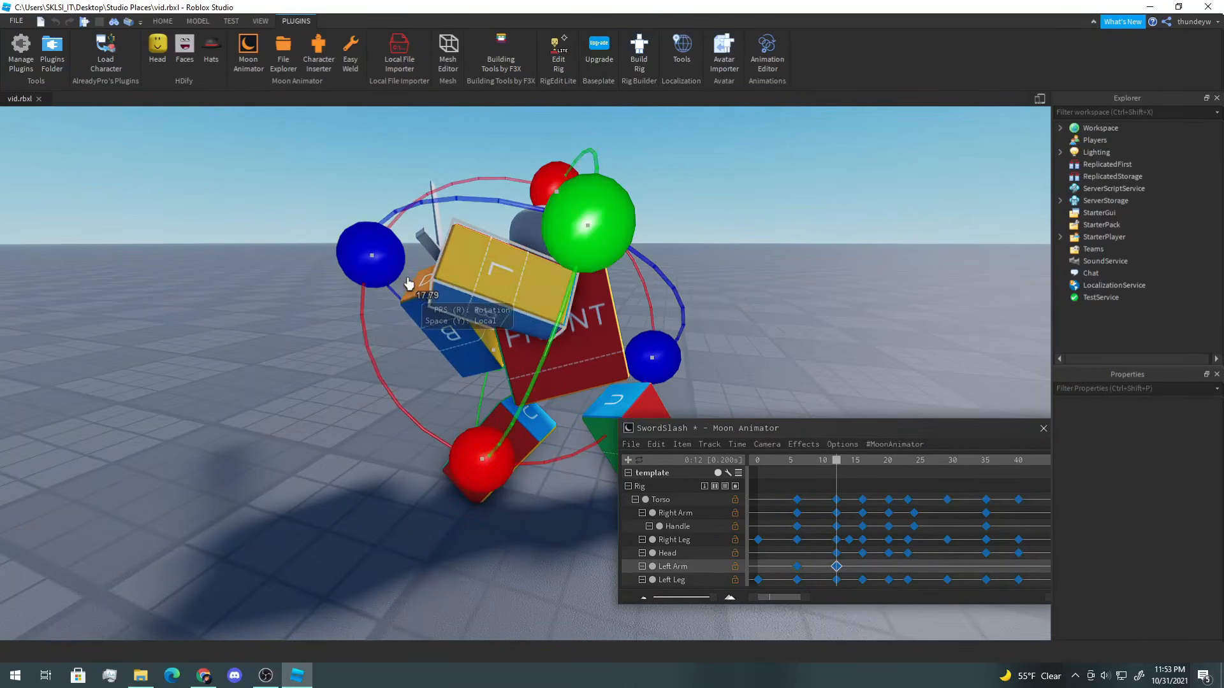
{"action": "right_click_drag", "start_coordinate": [408, 284], "coordinate": [419, 281]}
{"action": "left_click_drag", "start_coordinate": [561, 198], "coordinate": [570, 207]}
{"action": "left_click_drag", "start_coordinate": [633, 262], "coordinate": [631, 231]}
{"action": "left_click_drag", "start_coordinate": [410, 250], "coordinate": [383, 262]}
{"action": "right_click_drag", "start_coordinate": [386, 264], "coordinate": [396, 260]}
{"action": "left_click_drag", "start_coordinate": [559, 150], "coordinate": [550, 136]}
{"action": "right_click_drag", "start_coordinate": [550, 136], "coordinate": [552, 139]}
{"action": "right_click_drag", "start_coordinate": [608, 289], "coordinate": [604, 286]}
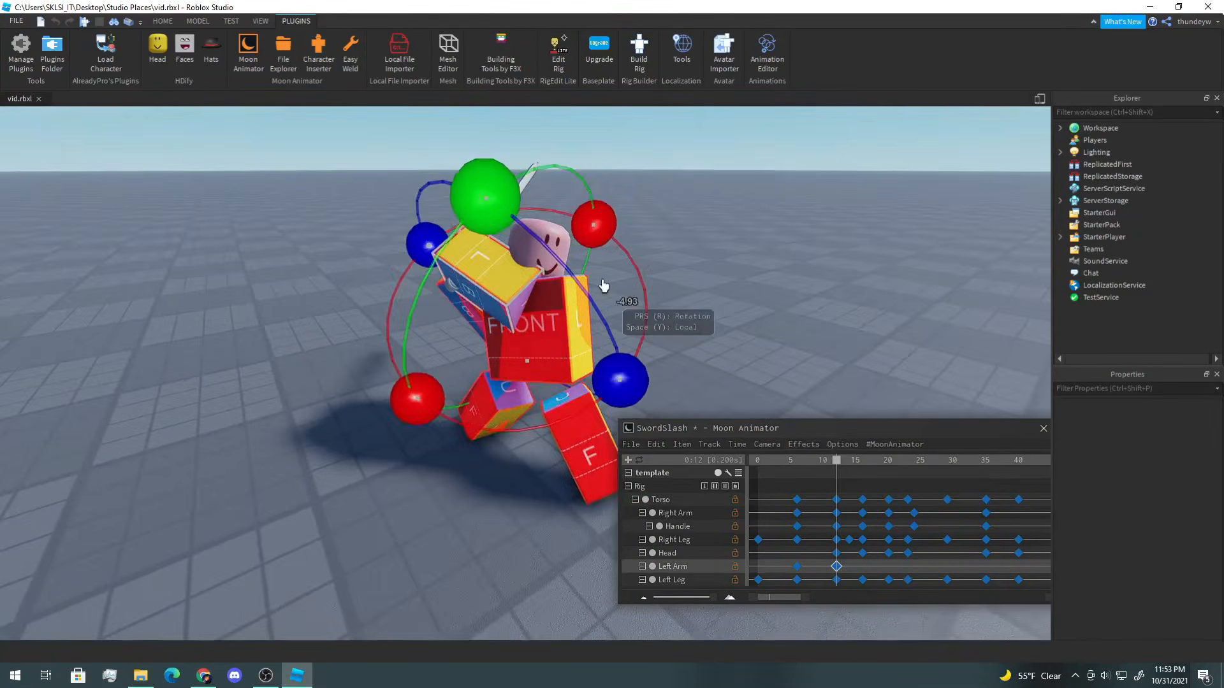
{"action": "left_click_drag", "start_coordinate": [495, 204], "coordinate": [471, 208]}
{"action": "left_click_drag", "start_coordinate": [595, 204], "coordinate": [604, 205]}
{"action": "right_click_drag", "start_coordinate": [625, 220], "coordinate": [630, 224]}
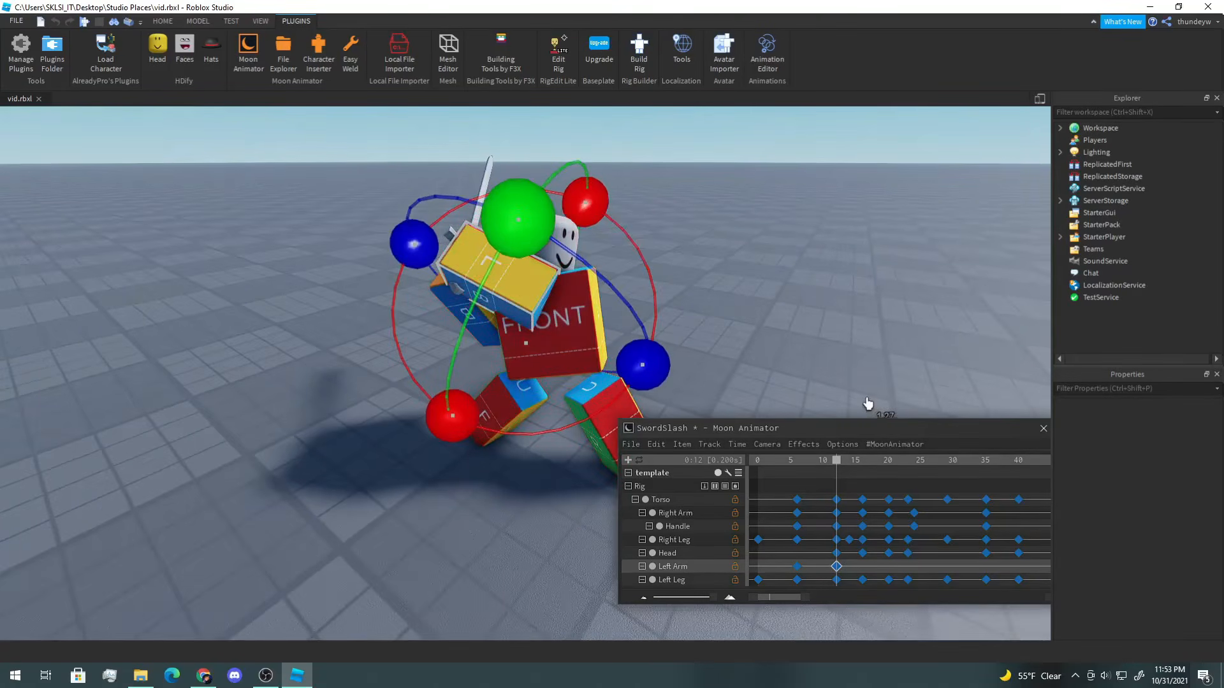
Step: Go to frame 16 and move and rotate the Left Arm into a new pose
{"action": "key", "text": "d"}
{"action": "left_click_drag", "start_coordinate": [840, 467], "coordinate": [865, 466]}
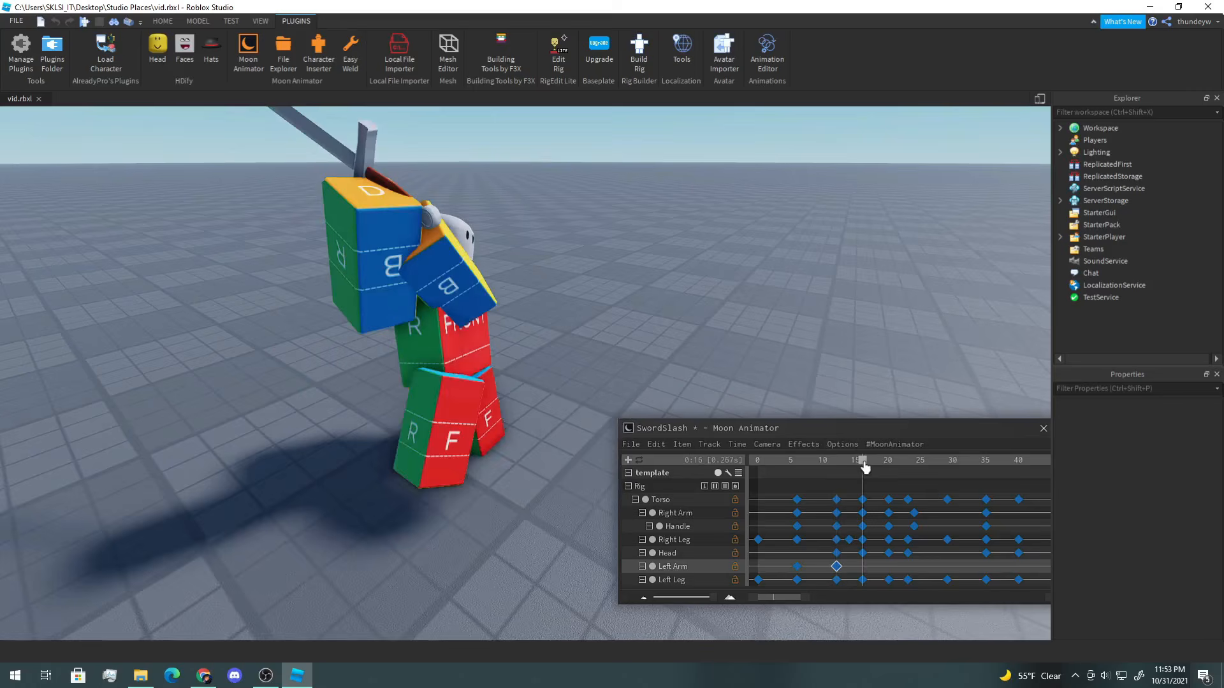
{"action": "key", "text": "d"}
{"action": "right_click_drag", "start_coordinate": [675, 316], "coordinate": [676, 320]}
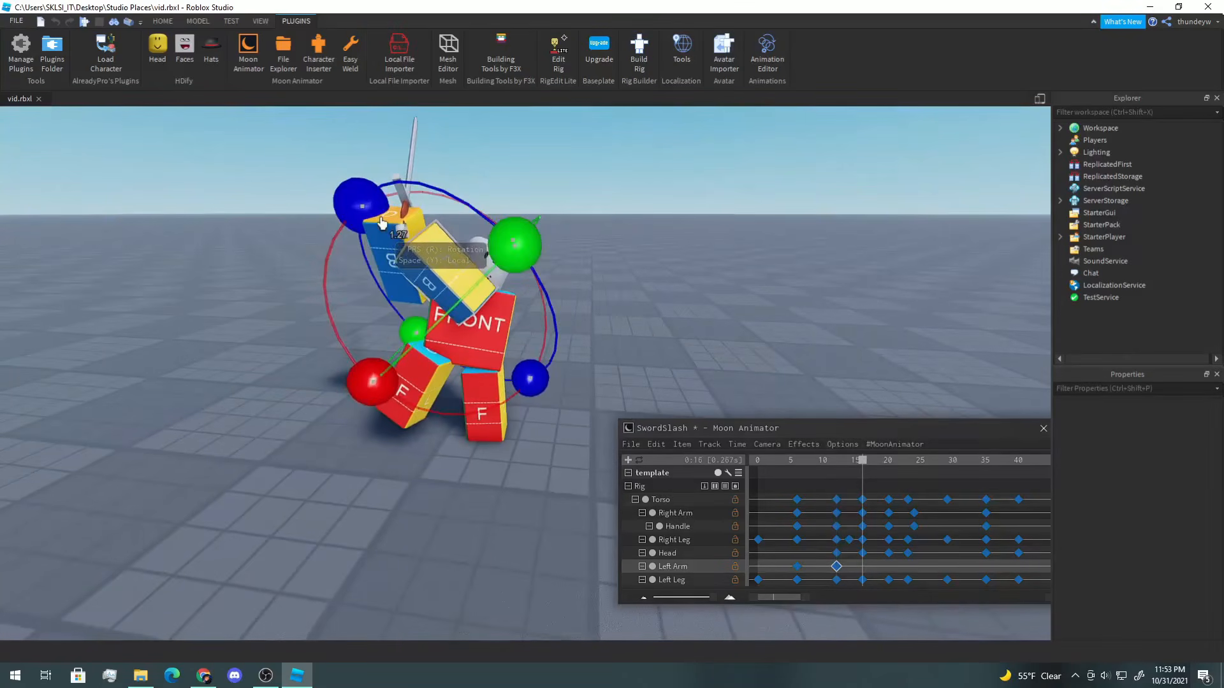
{"action": "left_click_drag", "start_coordinate": [381, 223], "coordinate": [376, 211]}
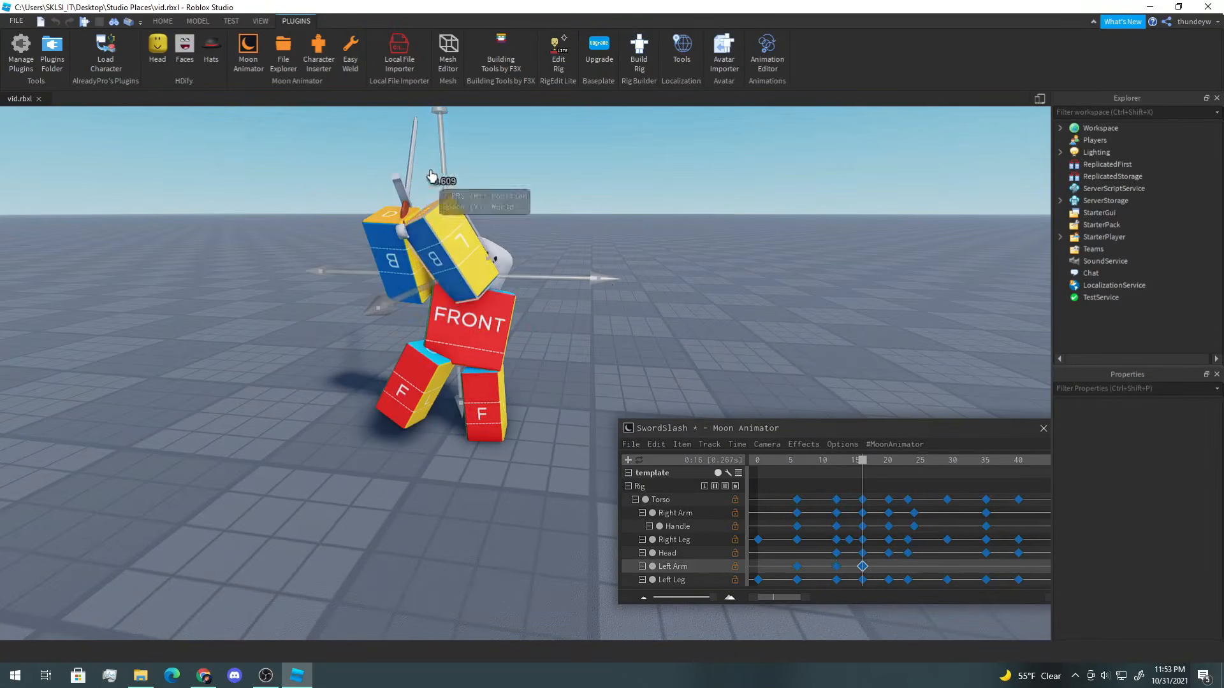
{"action": "left_click_drag", "start_coordinate": [485, 281], "coordinate": [484, 281]}
{"action": "right_click_drag", "start_coordinate": [642, 342], "coordinate": [706, 352]}
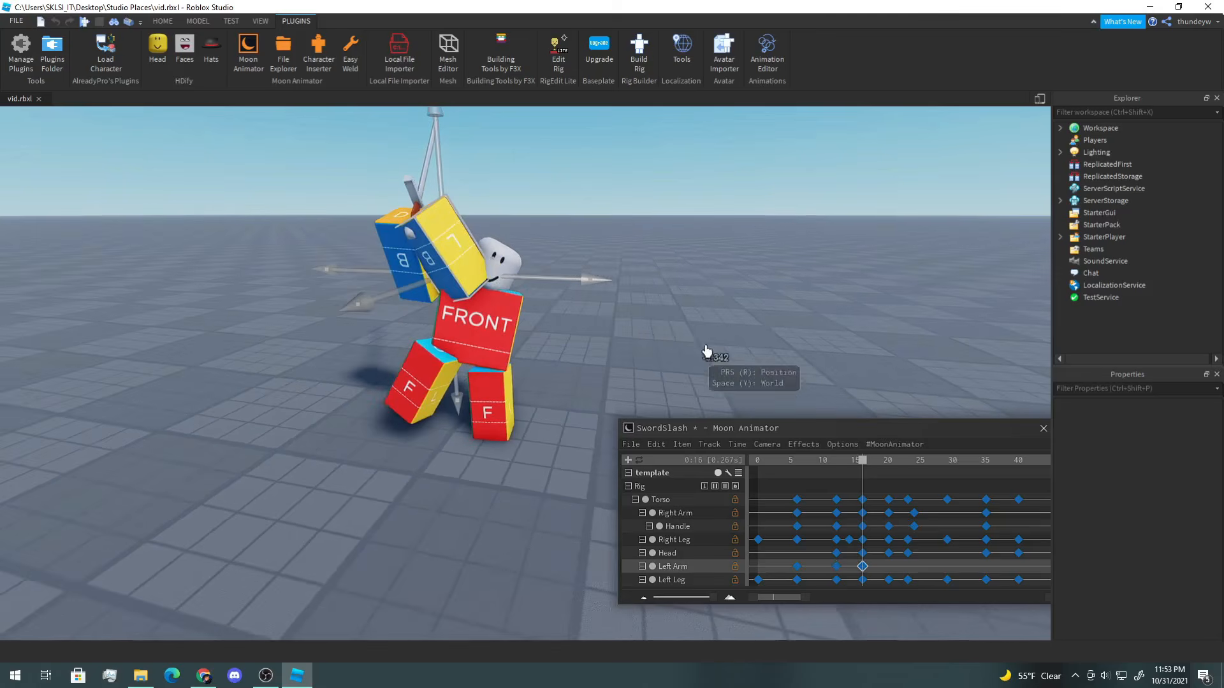
Step: Go to frame 20 and adjust the Left Arm's position
{"action": "left_click_drag", "start_coordinate": [860, 466], "coordinate": [884, 475]}
{"action": "key", "text": "d"}
{"action": "right_click_drag", "start_coordinate": [711, 348], "coordinate": [706, 348]}
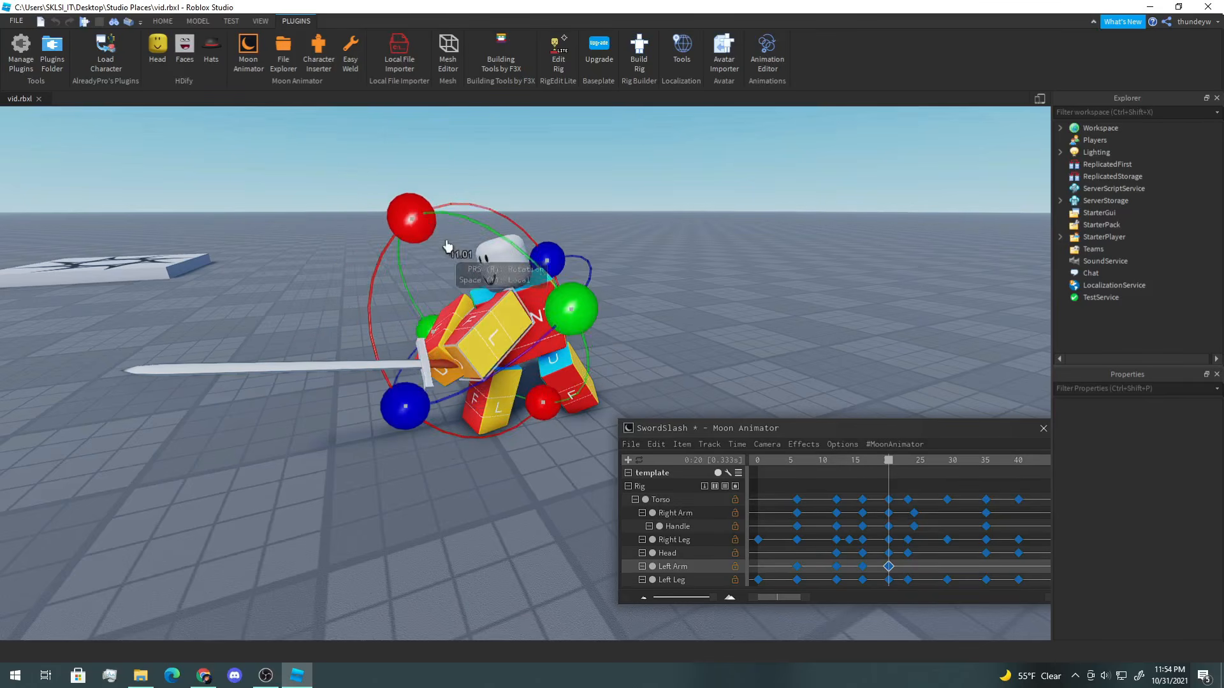
Step: Go to frame 23 and move and rotate the Left Arm into a new pose
{"action": "left_click_drag", "start_coordinate": [889, 465], "coordinate": [906, 470]}
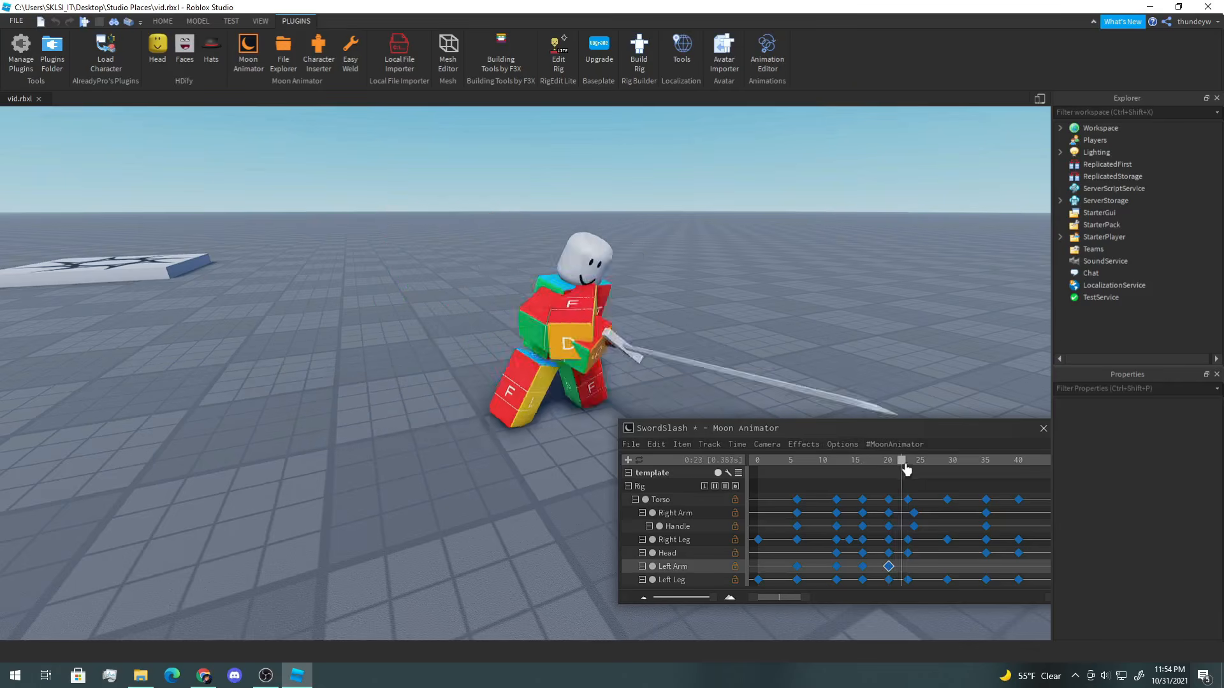
{"action": "key", "text": "d"}
{"action": "right_click_drag", "start_coordinate": [828, 375], "coordinate": [828, 374]}
{"action": "key", "text": "r"}
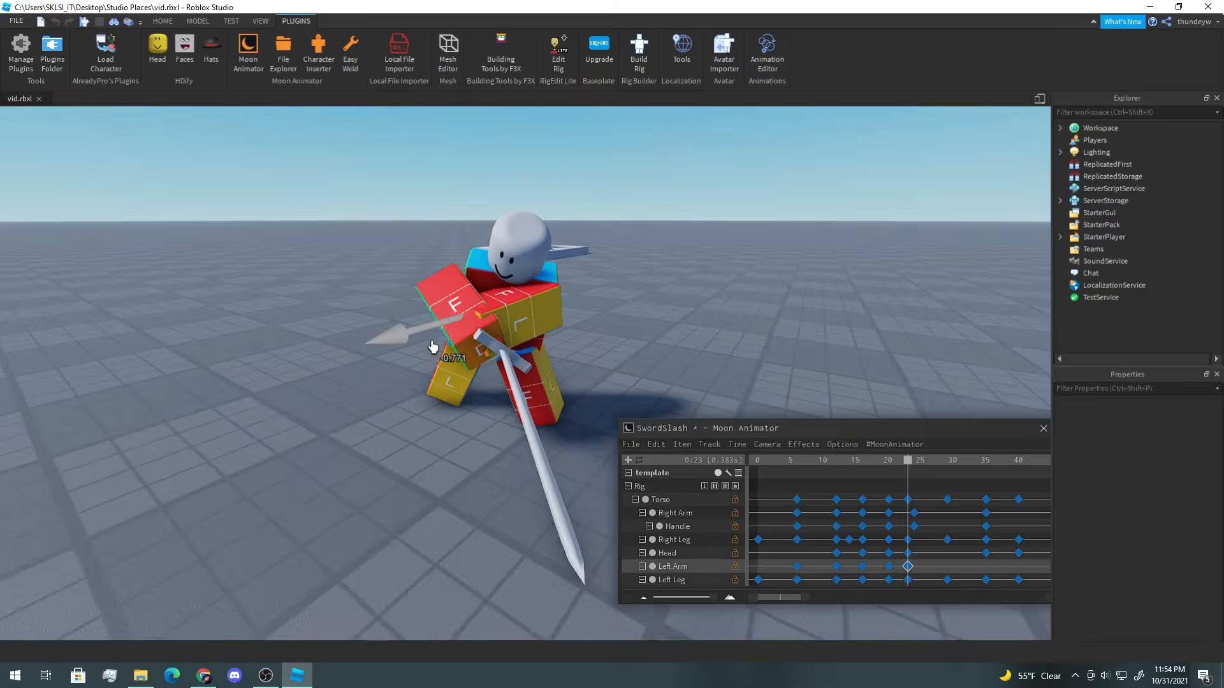
{"action": "key", "text": "r"}
{"action": "left_click_drag", "start_coordinate": [422, 349], "coordinate": [459, 379]}
{"action": "key", "text": "d"}
{"action": "right_click_drag", "start_coordinate": [458, 379], "coordinate": [458, 379]}
{"action": "left_click_drag", "start_coordinate": [446, 185], "coordinate": [431, 257]}
{"action": "left_click_drag", "start_coordinate": [592, 348], "coordinate": [586, 331]}
{"action": "left_click_drag", "start_coordinate": [410, 415], "coordinate": [391, 401]}
{"action": "left_click_drag", "start_coordinate": [560, 344], "coordinate": [526, 278]}
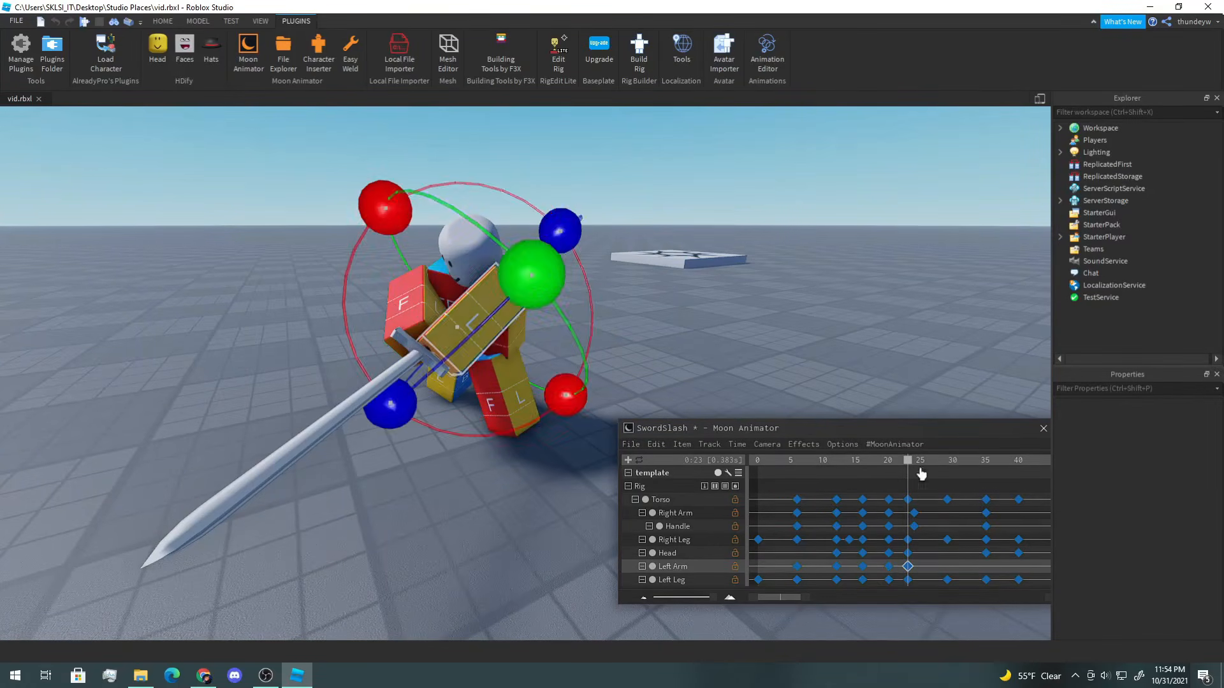
Step: Go to frame 29 and rotate the Left Arm
{"action": "left_click_drag", "start_coordinate": [920, 469], "coordinate": [947, 470]}
{"action": "right_click_drag", "start_coordinate": [638, 286], "coordinate": [638, 287]}
{"action": "left_click_drag", "start_coordinate": [340, 186], "coordinate": [338, 255]}
{"action": "key", "text": "r"}
{"action": "left_click_drag", "start_coordinate": [411, 299], "coordinate": [467, 287]}
{"action": "key", "text": "r"}
{"action": "right_click_drag", "start_coordinate": [410, 189], "coordinate": [410, 188]}
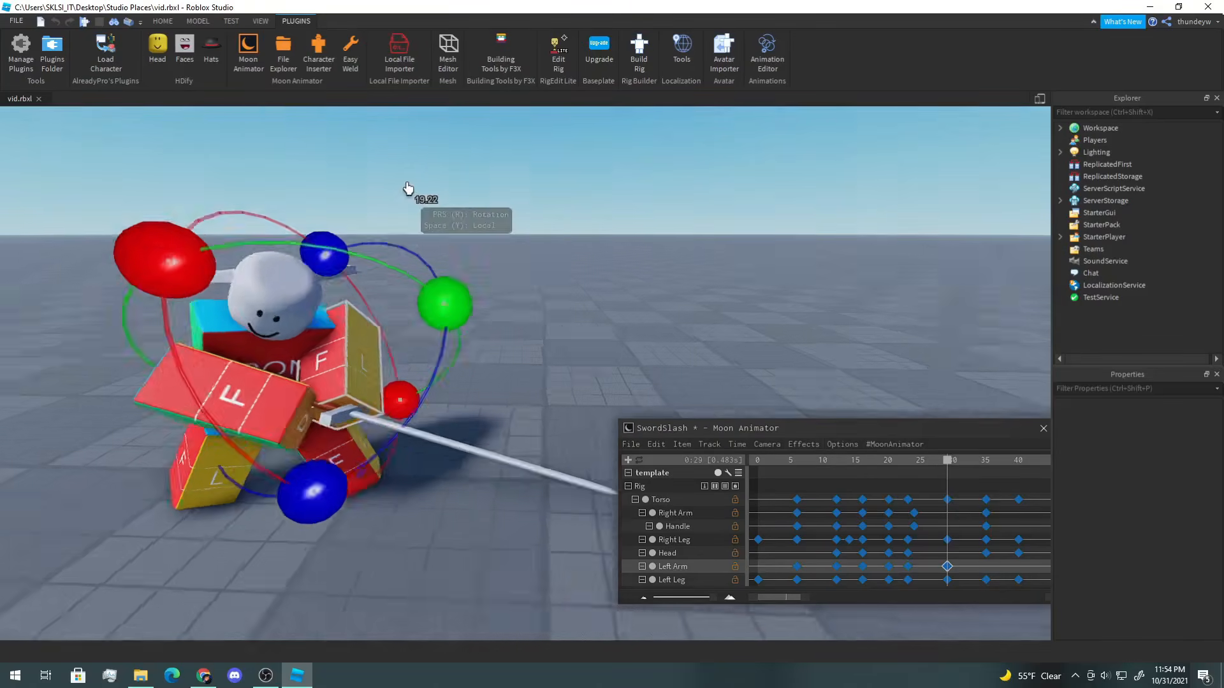
{"action": "left_click_drag", "start_coordinate": [490, 312], "coordinate": [468, 297]}
Step: Go to frame 35, rotate the Left Arm, and delete the selected keyframe
{"action": "left_click_drag", "start_coordinate": [947, 470], "coordinate": [979, 470]}
{"action": "right_click_drag", "start_coordinate": [446, 255], "coordinate": [446, 255]}
{"action": "key", "text": "r"}
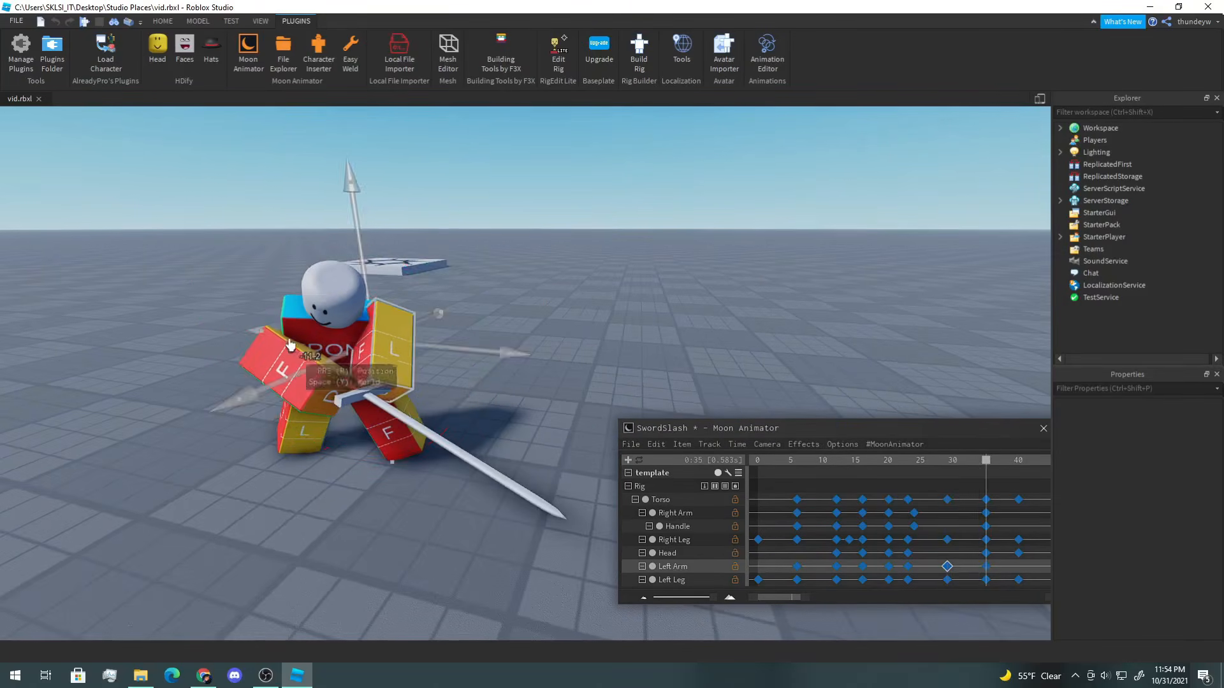
{"action": "key", "text": "r"}
{"action": "mouse_move", "coordinate": [390, 256]}
{"action": "left_mouse_down"}
{"action": "mouse_move", "coordinate": [382, 262]}
{"action": "mouse_move", "coordinate": [394, 259]}
{"action": "left_mouse_up"}
{"action": "left_click_drag", "start_coordinate": [233, 299], "coordinate": [240, 277]}
{"action": "left_click_drag", "start_coordinate": [986, 468], "coordinate": [1019, 469]}
{"action": "left_click_drag", "start_coordinate": [390, 260], "coordinate": [402, 257]}
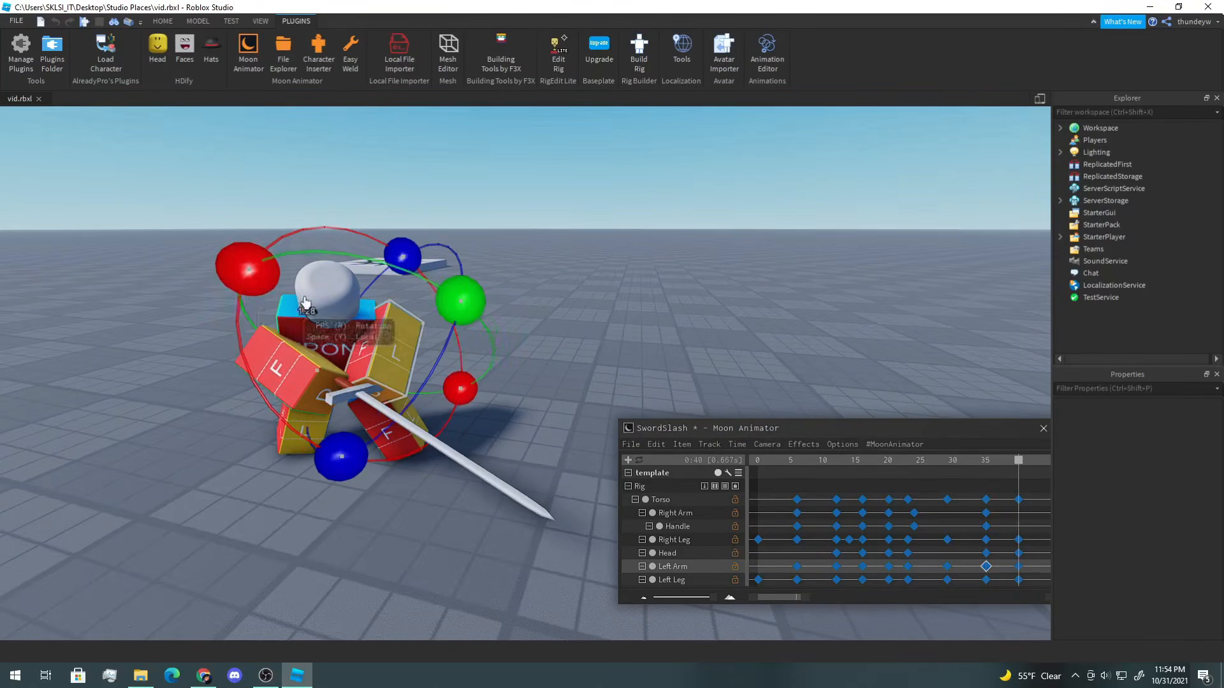
{"action": "key", "text": "Delete"}
{"action": "key", "text": "space"}
Step: Delete the Left Arm keyframe at frame 29
{"action": "right_click_drag", "start_coordinate": [825, 328], "coordinate": [793, 308]}
{"action": "left_click_drag", "start_coordinate": [927, 470], "coordinate": [948, 475]}
{"action": "left_click", "coordinate": [948, 568]}
{"action": "key", "text": "Delete"}
{"action": "key", "text": "space"}
{"action": "mouse_move", "coordinate": [773, 333]}
{"action": "right_mouse_down"}
{"action": "mouse_move", "coordinate": [768, 319]}
{"action": "mouse_move", "coordinate": [762, 341]}
{"action": "right_mouse_up"}
{"action": "scroll", "coordinate": [763, 338], "scroll_direction": "up", "scroll_amount": 4}
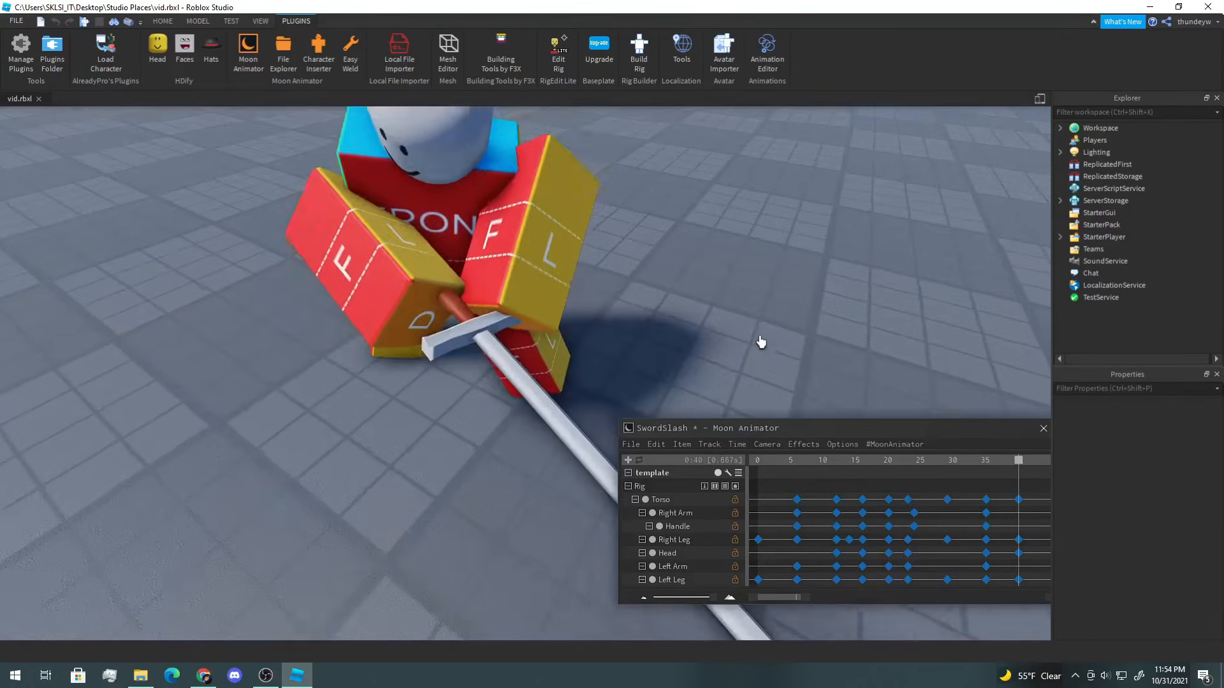
Step: Move the Left Arm keyframe from frame 23 to frame 24
{"action": "left_click_drag", "start_coordinate": [948, 470], "coordinate": [908, 470]}
{"action": "left_click", "coordinate": [538, 339]}
{"action": "left_click_drag", "start_coordinate": [909, 571], "coordinate": [916, 572]}
Step: Go to frame 35 and move the Right Arm down into a new pose
{"action": "left_click_drag", "start_coordinate": [910, 470], "coordinate": [986, 474]}
{"action": "left_click", "coordinate": [567, 255]}
{"action": "left_click_drag", "start_coordinate": [687, 185], "coordinate": [353, 183]}
{"action": "scroll", "coordinate": [410, 255], "scroll_direction": "down", "scroll_amount": 2}
{"action": "key", "text": "r"}
{"action": "left_click_drag", "start_coordinate": [525, 263], "coordinate": [511, 248]}
{"action": "right_click_drag", "start_coordinate": [511, 248], "coordinate": [511, 248]}
{"action": "key", "text": "d"}
{"action": "key", "text": "r"}
{"action": "left_click_drag", "start_coordinate": [257, 242], "coordinate": [295, 296]}
{"action": "left_click", "coordinate": [344, 348]}
{"action": "key", "text": "r"}
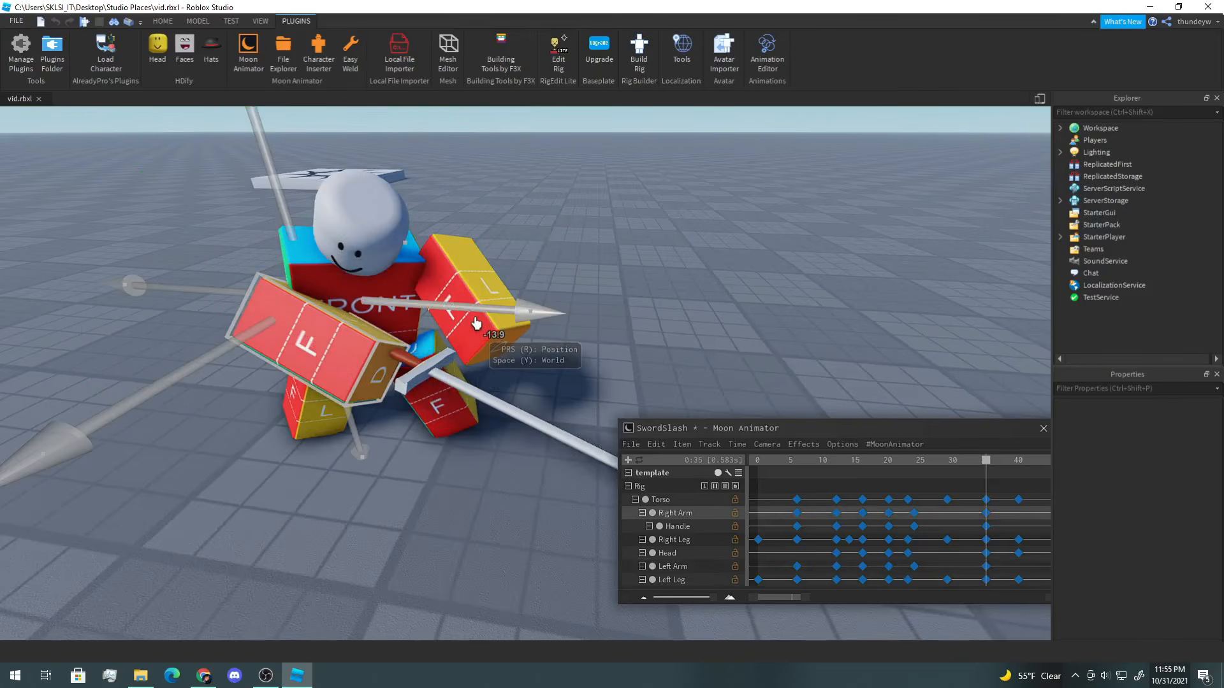
{"action": "left_click_drag", "start_coordinate": [480, 313], "coordinate": [539, 336]}
{"action": "left_click_drag", "start_coordinate": [324, 363], "coordinate": [355, 353]}
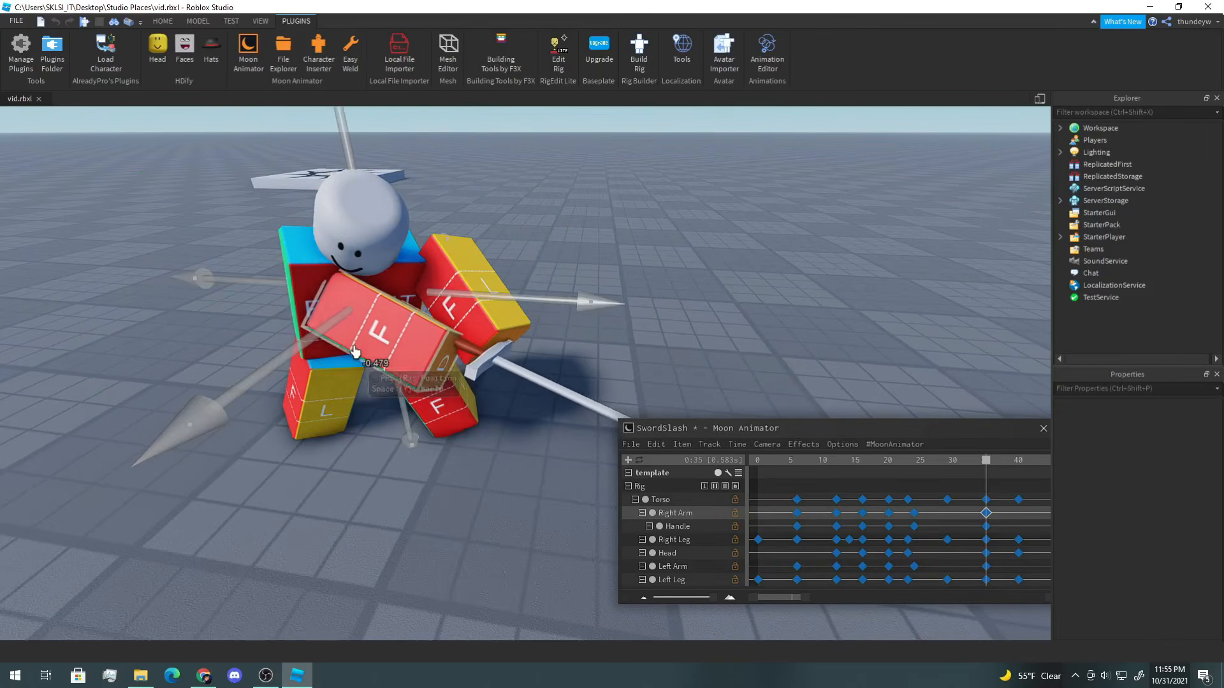
{"action": "left_click_drag", "start_coordinate": [357, 192], "coordinate": [356, 219]}
{"action": "left_click_drag", "start_coordinate": [502, 324], "coordinate": [512, 325]}
Step: At frame 35, move and rotate the Left Arm into position
{"action": "left_click", "coordinate": [469, 320]}
{"action": "right_click_drag", "start_coordinate": [469, 320], "coordinate": [421, 324]}
{"action": "left_click_drag", "start_coordinate": [393, 323], "coordinate": [352, 332]}
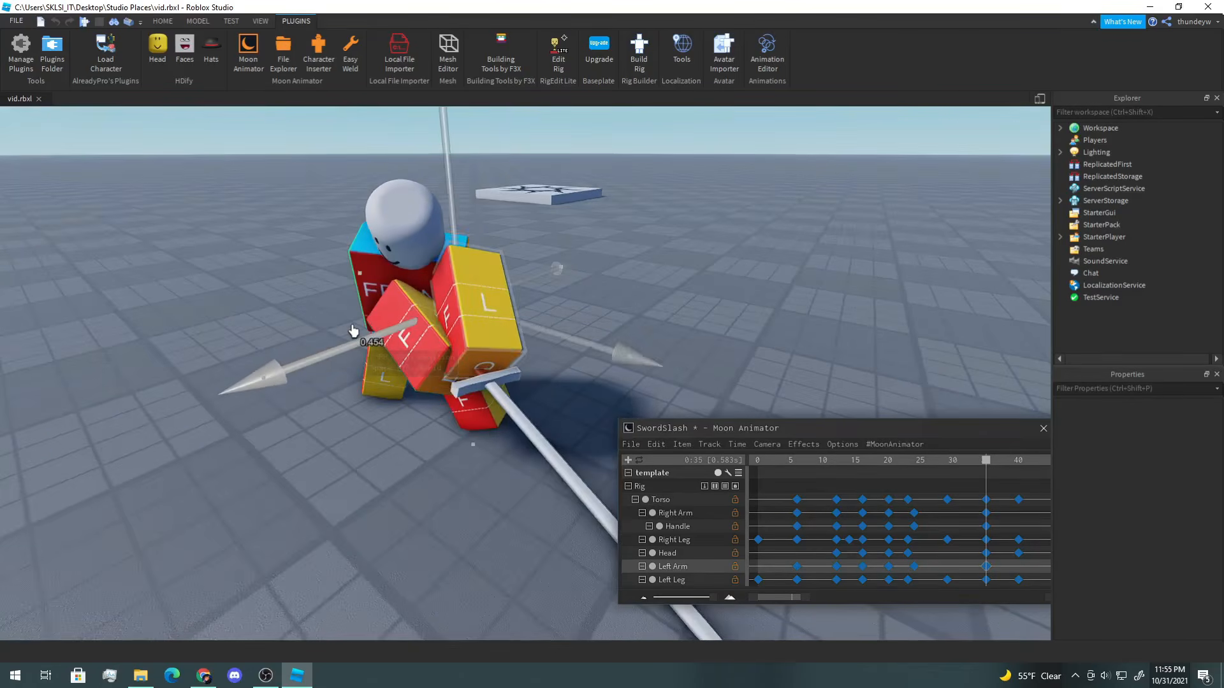
{"action": "key", "text": "r"}
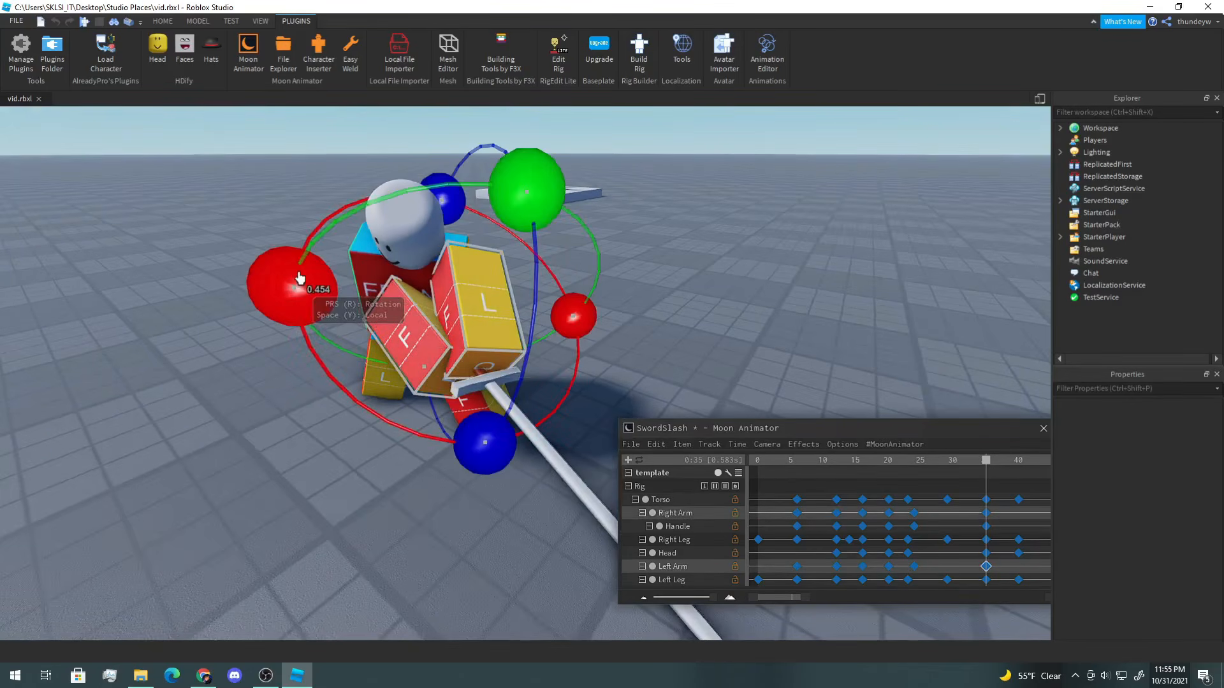
{"action": "key", "text": "y"}
{"action": "left_click_drag", "start_coordinate": [325, 364], "coordinate": [358, 376]}
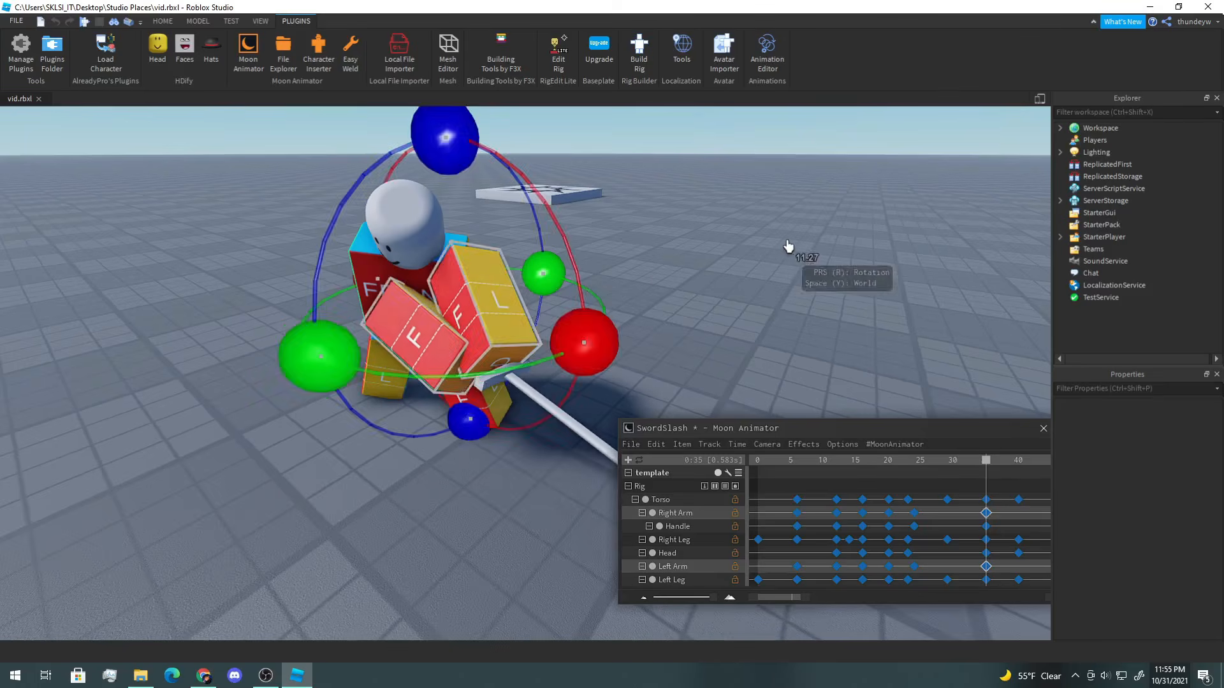
Step: Go to frame 24 and move and rotate the arms into a new pose
{"action": "left_click", "coordinate": [788, 247]}
{"action": "mouse_move", "coordinate": [984, 462]}
{"action": "left_mouse_down"}
{"action": "mouse_move", "coordinate": [916, 464]}
{"action": "mouse_move", "coordinate": [986, 467]}
{"action": "left_mouse_up"}
{"action": "key", "text": "o"}
{"action": "left_click_drag", "start_coordinate": [986, 467], "coordinate": [915, 468]}
{"action": "left_click", "coordinate": [403, 304]}
{"action": "key", "text": "r"}
{"action": "left_click_drag", "start_coordinate": [500, 329], "coordinate": [524, 336]}
{"action": "left_click_drag", "start_coordinate": [328, 318], "coordinate": [309, 324]}
{"action": "left_click", "coordinate": [459, 304]}
{"action": "right_click_drag", "start_coordinate": [459, 305], "coordinate": [440, 299]}
{"action": "key", "text": "r"}
{"action": "left_click_drag", "start_coordinate": [279, 200], "coordinate": [245, 300]}
{"action": "left_click_drag", "start_coordinate": [460, 307], "coordinate": [500, 299]}
{"action": "key", "text": "r"}
{"action": "left_click_drag", "start_coordinate": [345, 327], "coordinate": [358, 328]}
{"action": "left_click_drag", "start_coordinate": [409, 144], "coordinate": [414, 135]}
{"action": "key", "text": "r"}
{"action": "left_click_drag", "start_coordinate": [531, 333], "coordinate": [520, 328]}
{"action": "left_click", "coordinate": [385, 344]}
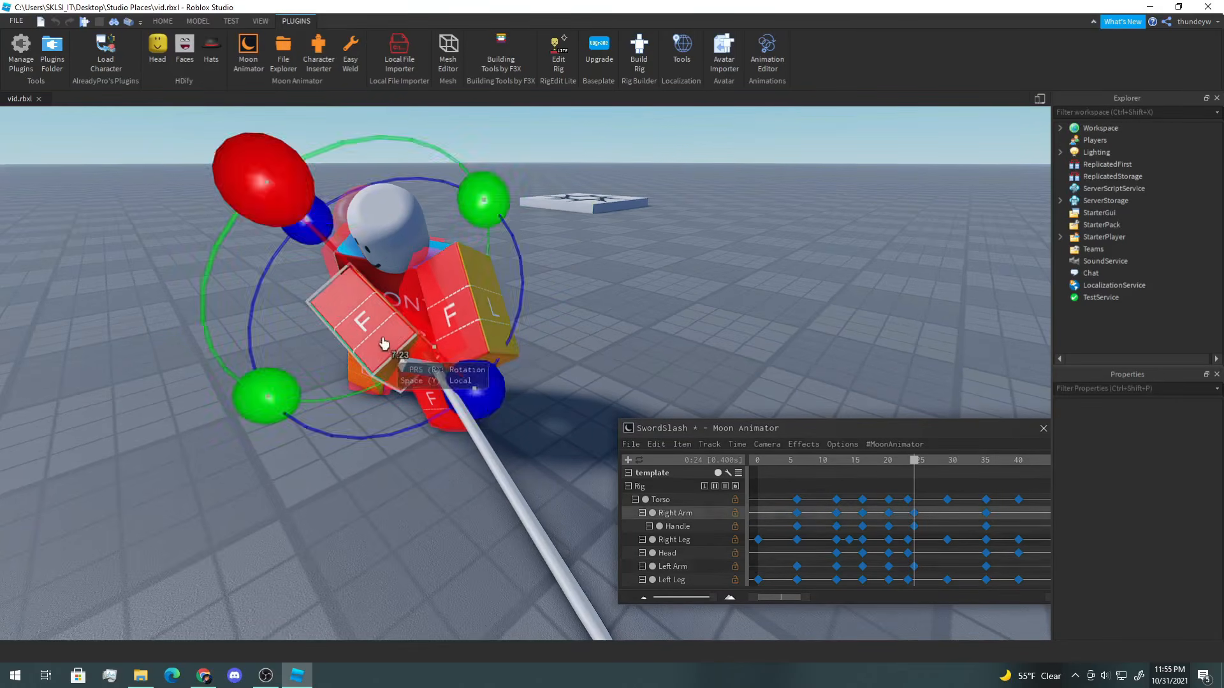
{"action": "key", "text": "r"}
{"action": "left_click_drag", "start_coordinate": [324, 324], "coordinate": [377, 285]}
{"action": "left_click_drag", "start_coordinate": [524, 344], "coordinate": [439, 321]}
{"action": "left_click", "coordinate": [480, 312], "text": "ctrl"}
Step: Play back the animation to preview the slash
{"action": "left_click", "coordinate": [927, 484]}
{"action": "key", "text": "space"}
{"action": "right_click_drag", "start_coordinate": [713, 307], "coordinate": [716, 306]}
{"action": "scroll", "coordinate": [714, 306], "scroll_direction": "down", "scroll_amount": 3}
{"action": "key", "text": "space"}
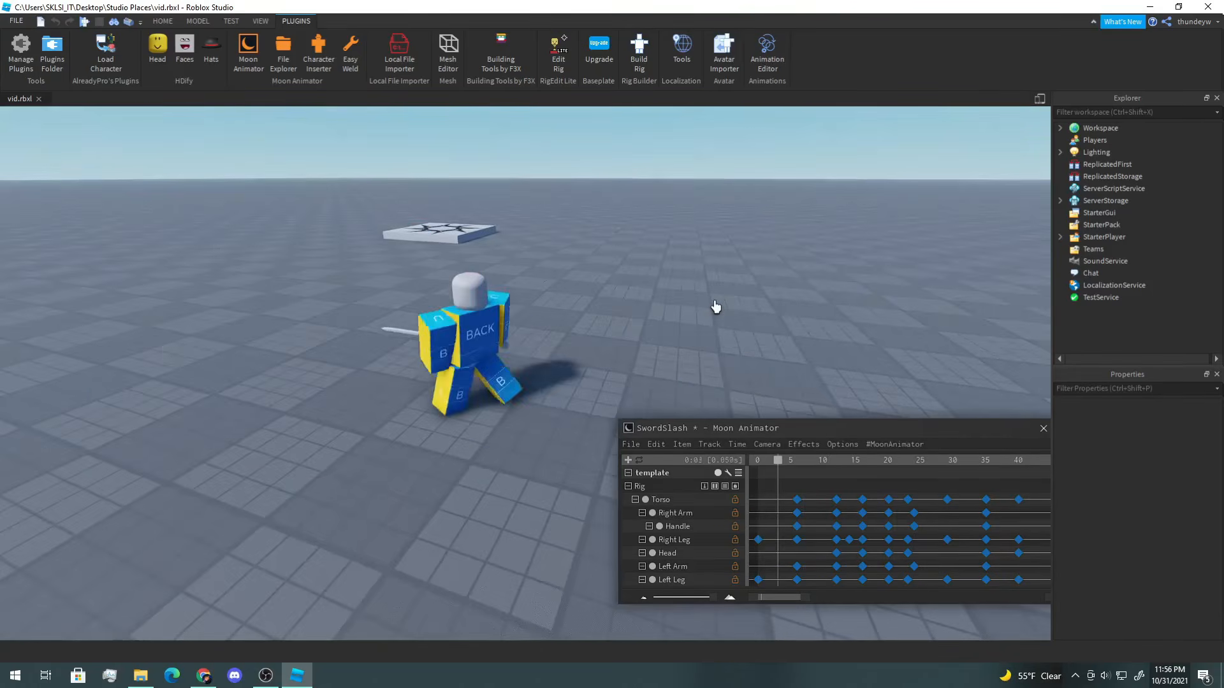
{"action": "key", "text": "space"}
Step: At frame 35, adjust the Left Arm's rotation
{"action": "left_click_drag", "start_coordinate": [928, 458], "coordinate": [985, 475]}
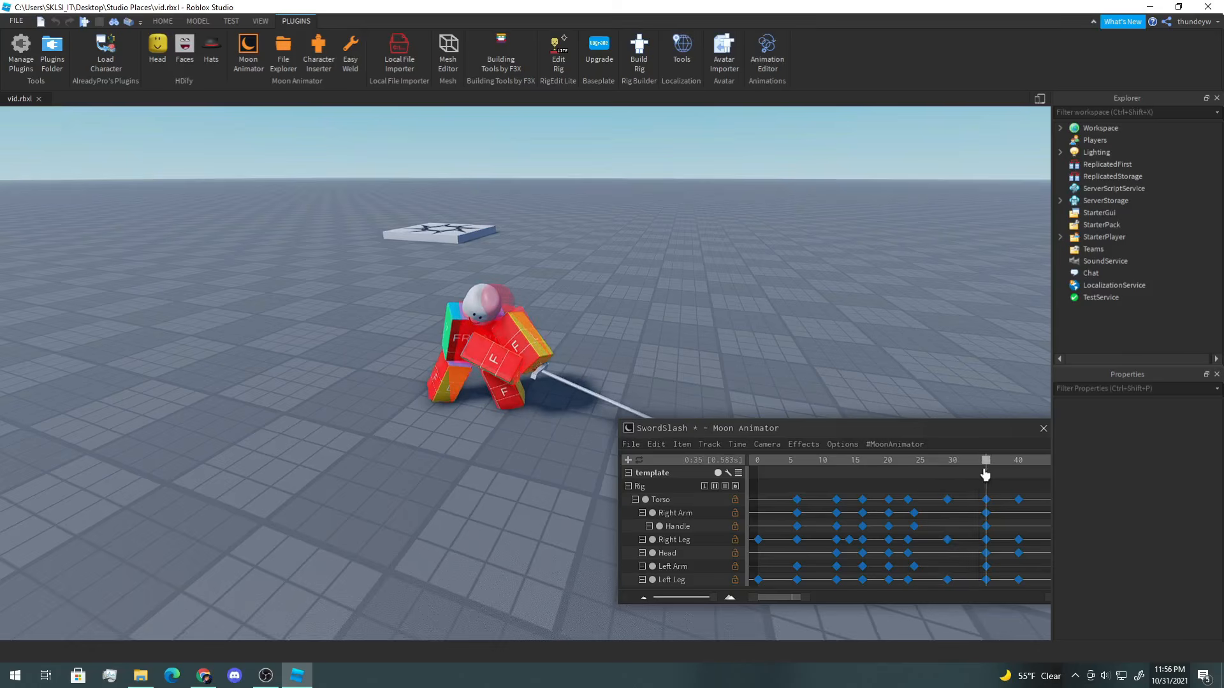
{"action": "left_click", "coordinate": [520, 362]}
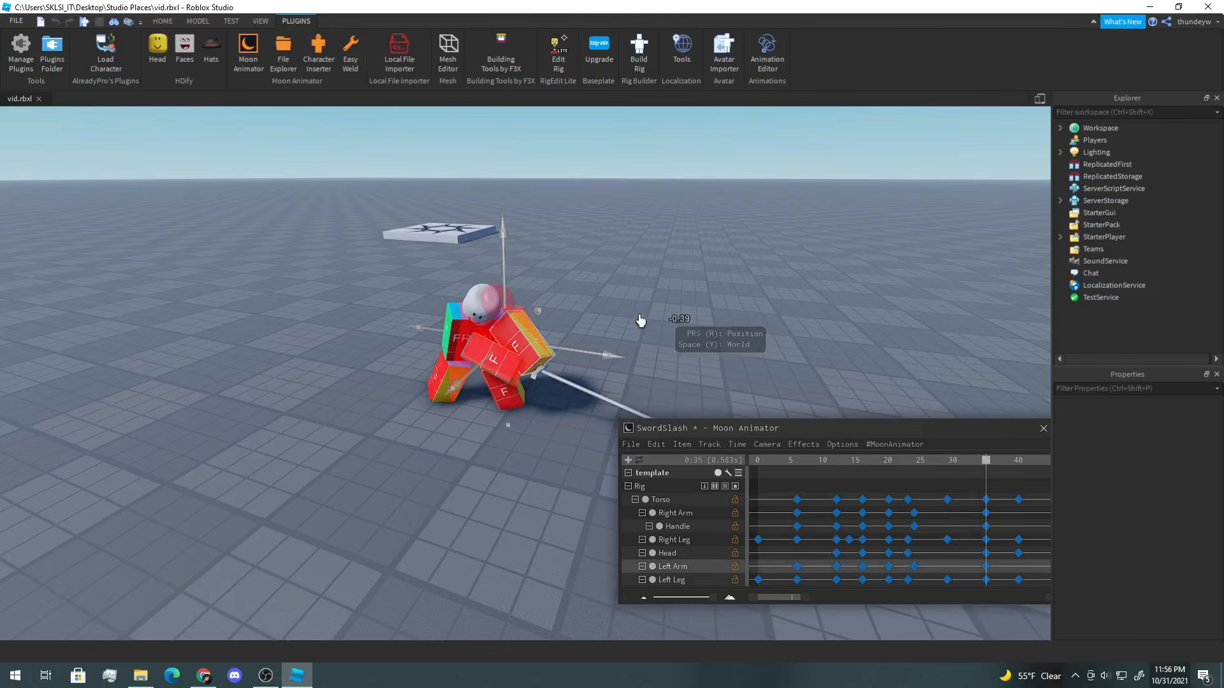
{"action": "scroll", "coordinate": [516, 318], "scroll_direction": "up", "scroll_amount": 5}
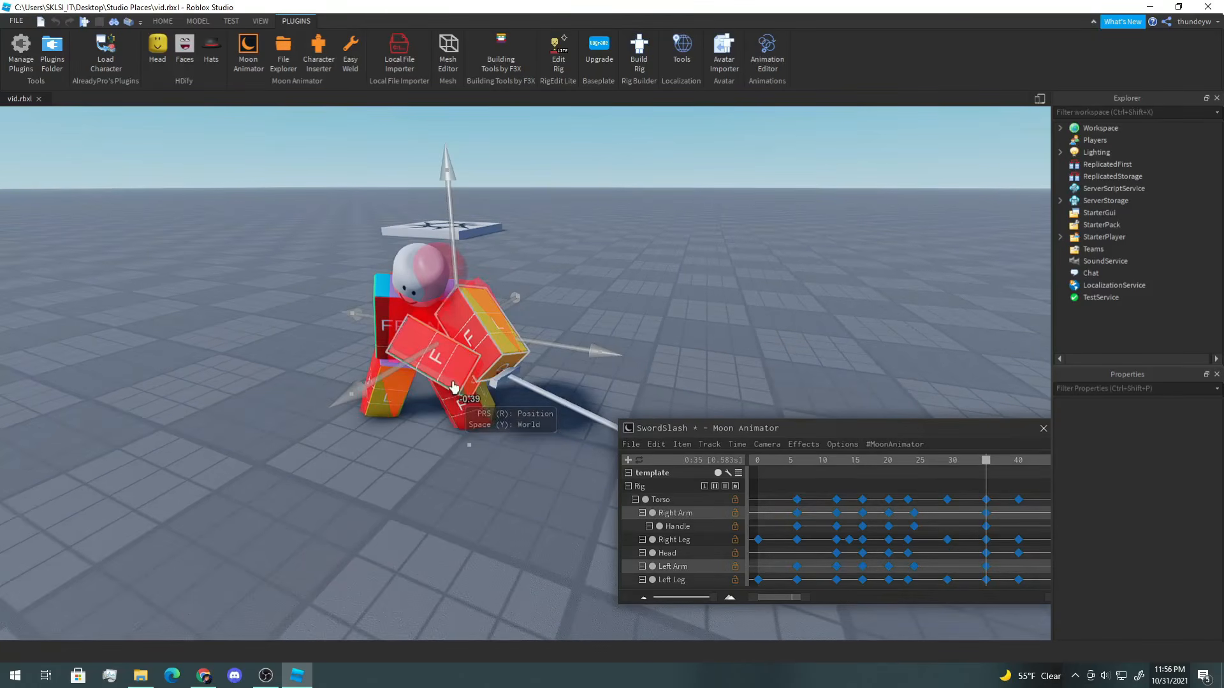
{"action": "left_click_drag", "start_coordinate": [571, 350], "coordinate": [571, 350]}
{"action": "key", "text": "r"}
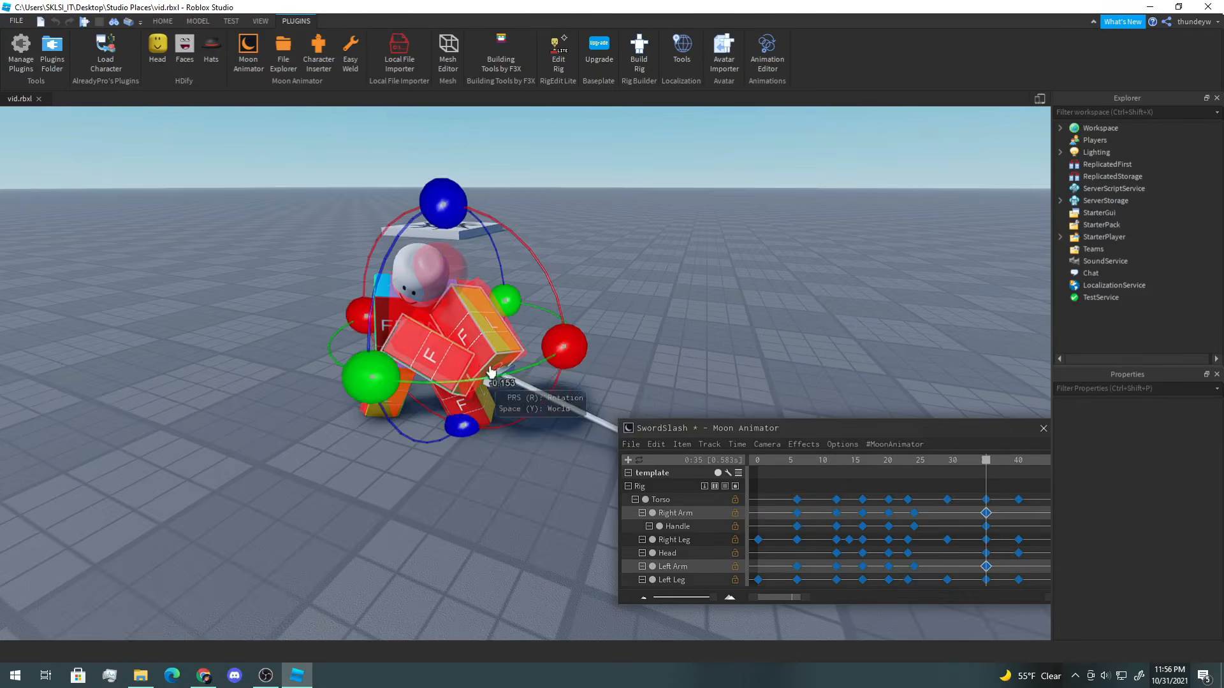
{"action": "left_click_drag", "start_coordinate": [359, 396], "coordinate": [376, 388]}
{"action": "left_click", "coordinate": [724, 306]}
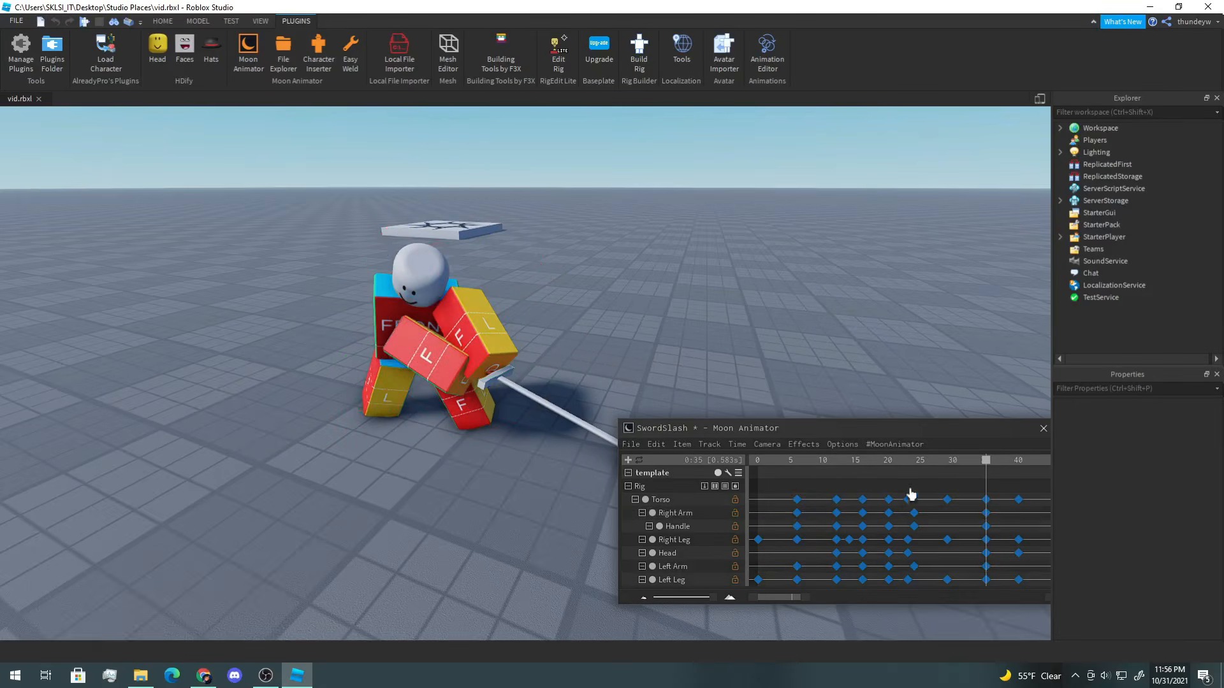
Step: Go to frame 40 and rotate the Left Arm
{"action": "left_click", "coordinate": [919, 463]}
{"action": "key", "text": "space"}
{"action": "scroll", "coordinate": [751, 246], "scroll_direction": "down", "scroll_amount": 3}
{"action": "right_click_drag", "start_coordinate": [752, 246], "coordinate": [753, 248]}
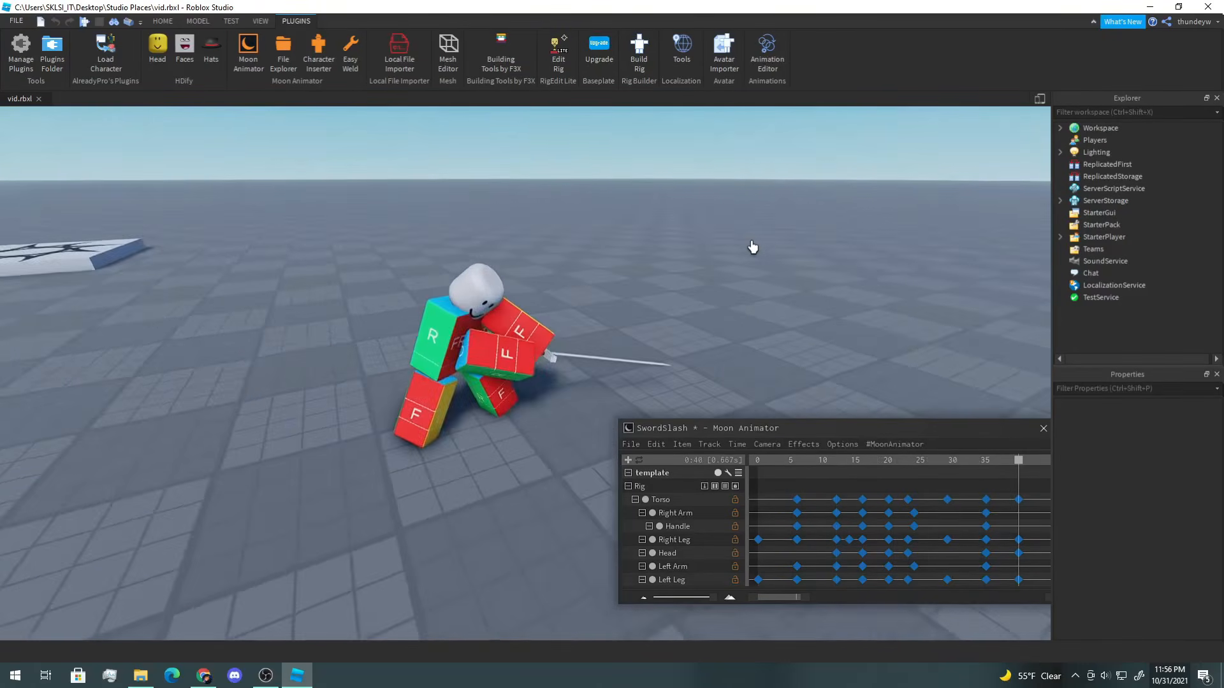
{"action": "left_click", "coordinate": [539, 329]}
{"action": "right_click_drag", "start_coordinate": [539, 328], "coordinate": [538, 327]}
{"action": "key", "text": "y"}
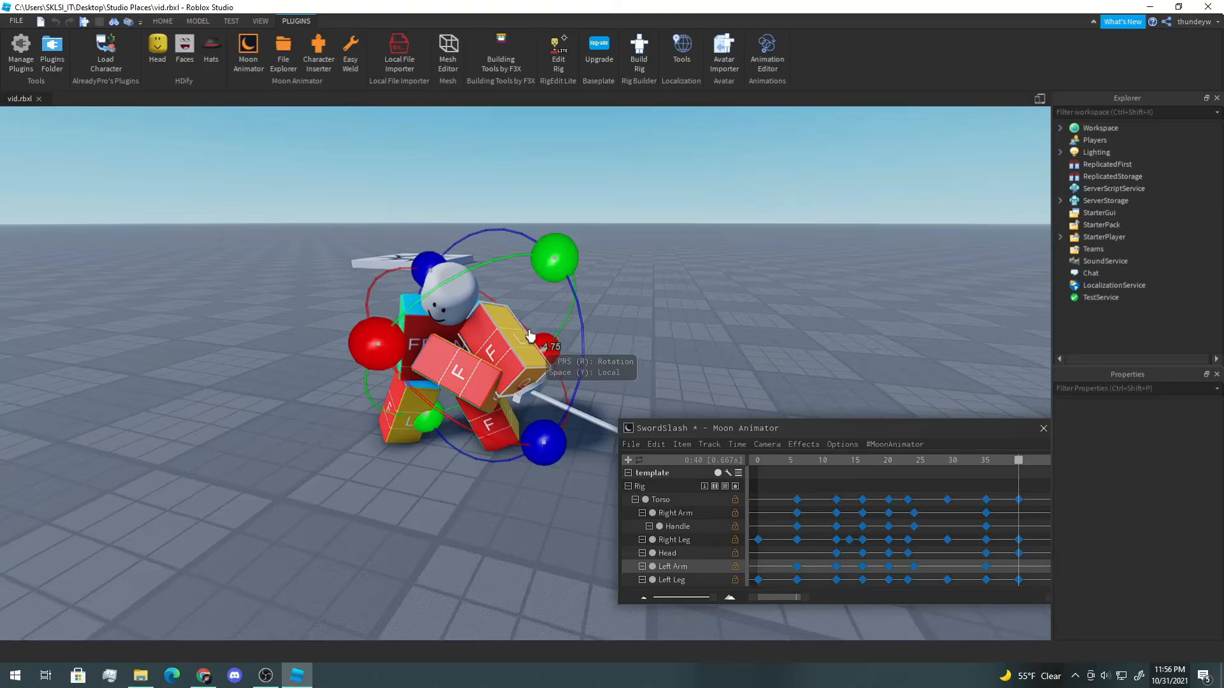
{"action": "left_click_drag", "start_coordinate": [557, 256], "coordinate": [566, 265]}
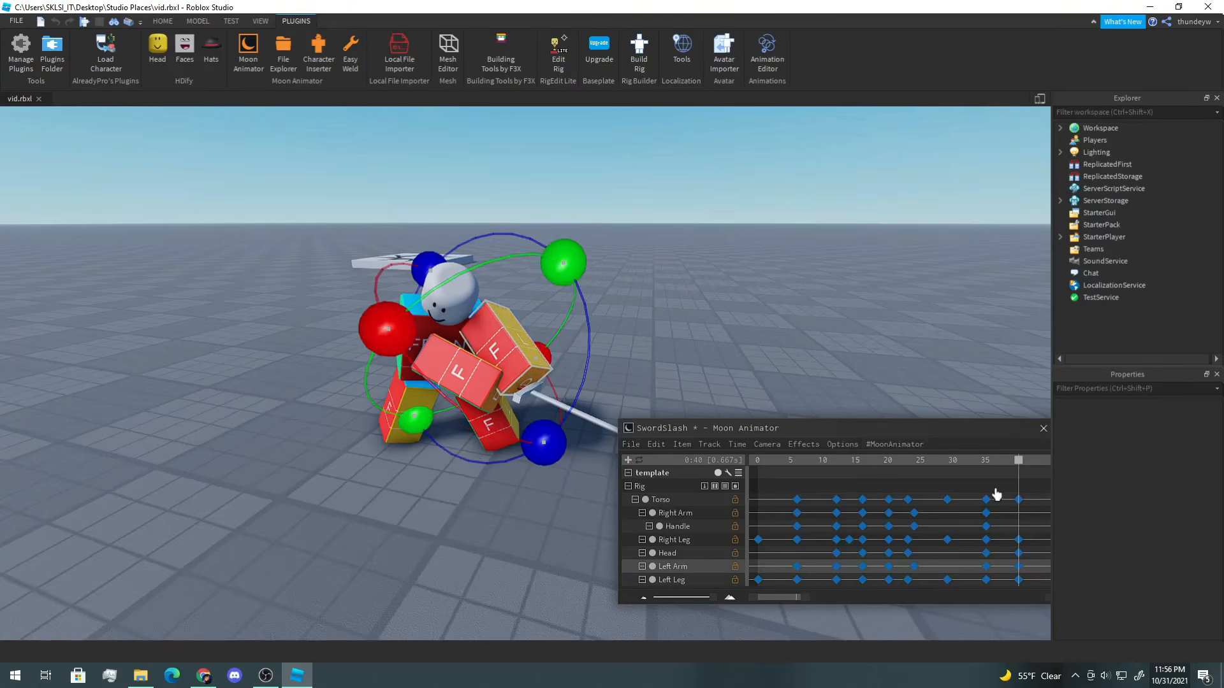
Step: At frame 40, rotate the Right Arm
{"action": "left_click", "coordinate": [473, 391]}
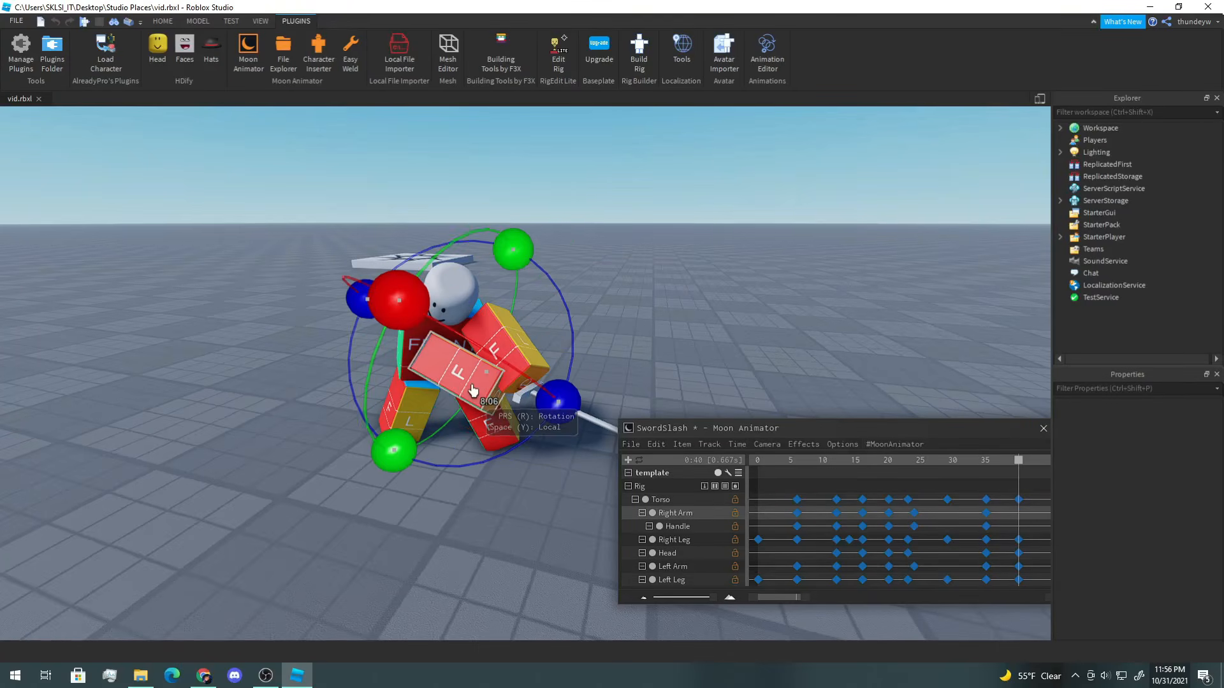
{"action": "left_click_drag", "start_coordinate": [549, 396], "coordinate": [553, 436]}
{"action": "left_click", "coordinate": [504, 355]}
Step: Play the animation and close the Moon Animator editor
{"action": "key", "text": "space"}
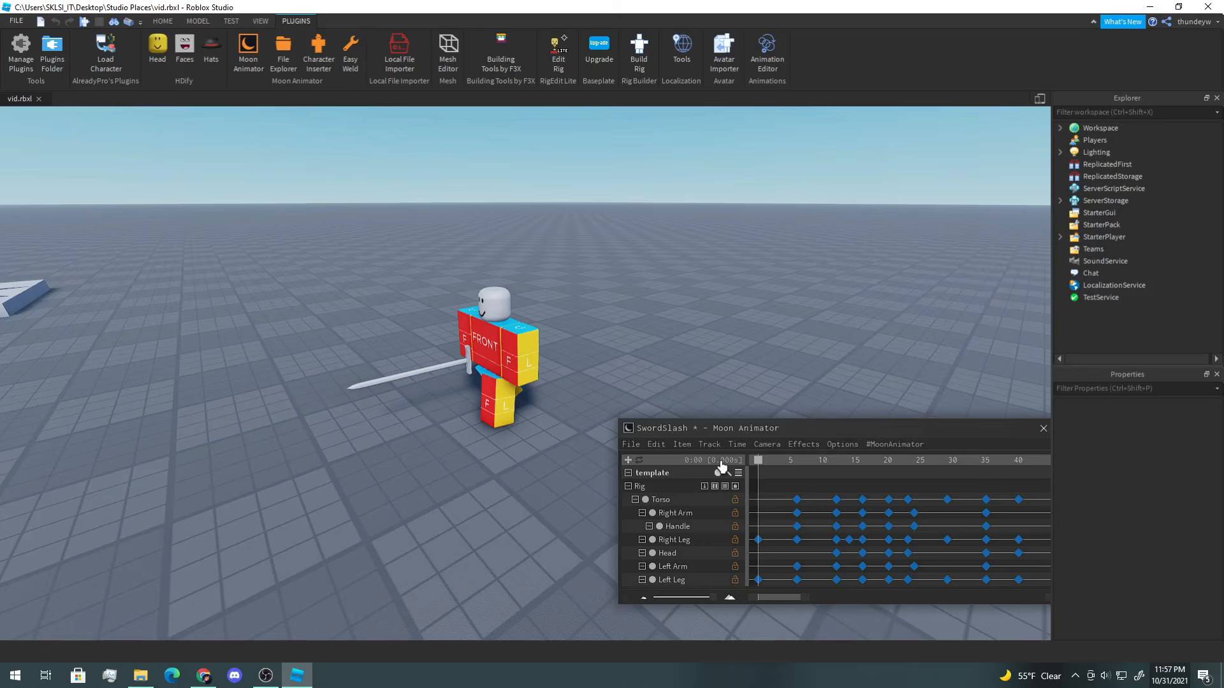
{"action": "left_click", "coordinate": [631, 445]}
{"action": "left_click", "coordinate": [657, 515]}
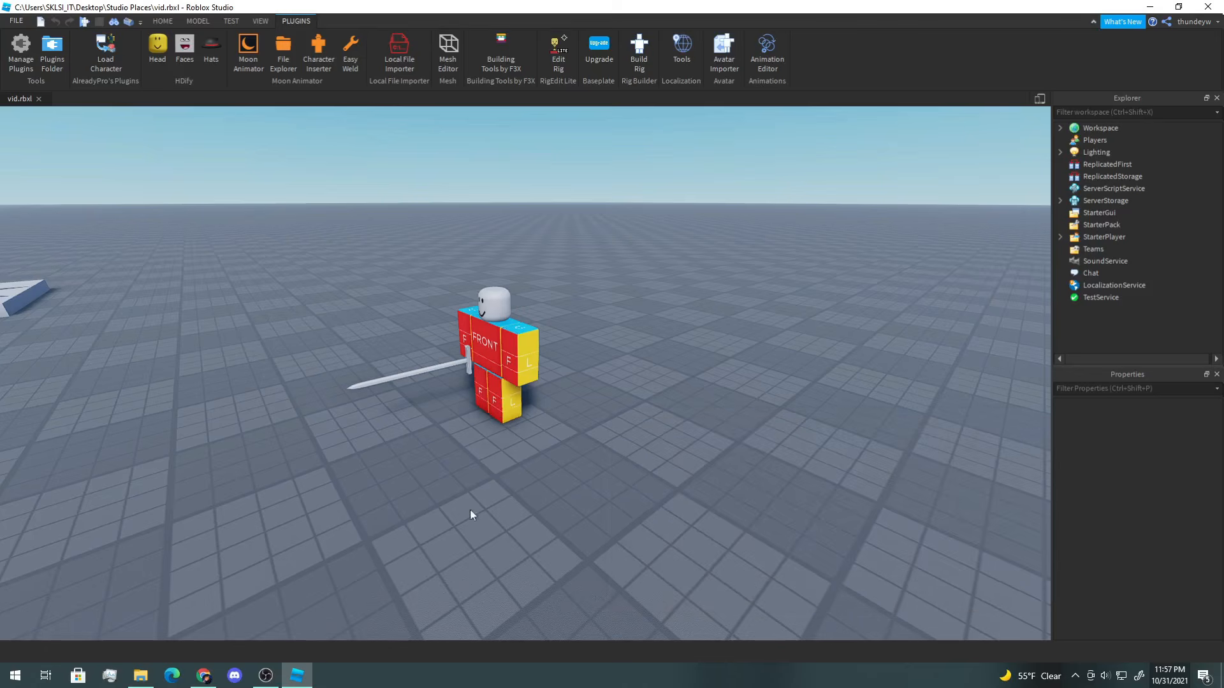
{"action": "key", "text": "alt+Tab"}
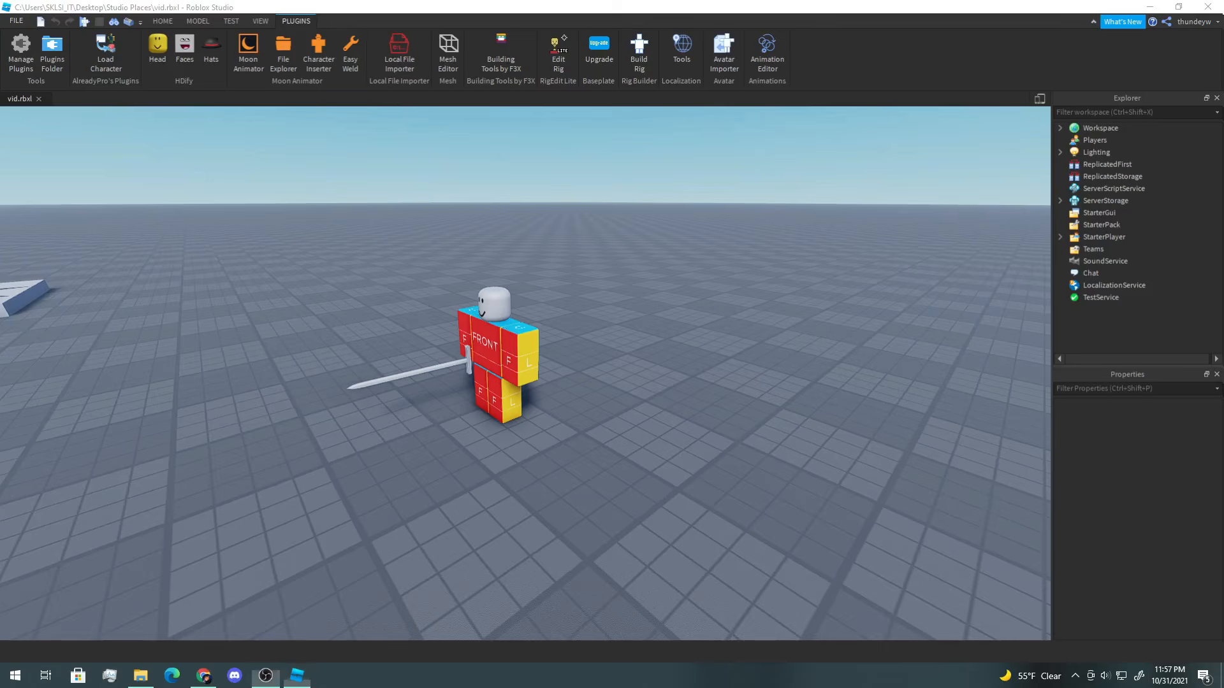